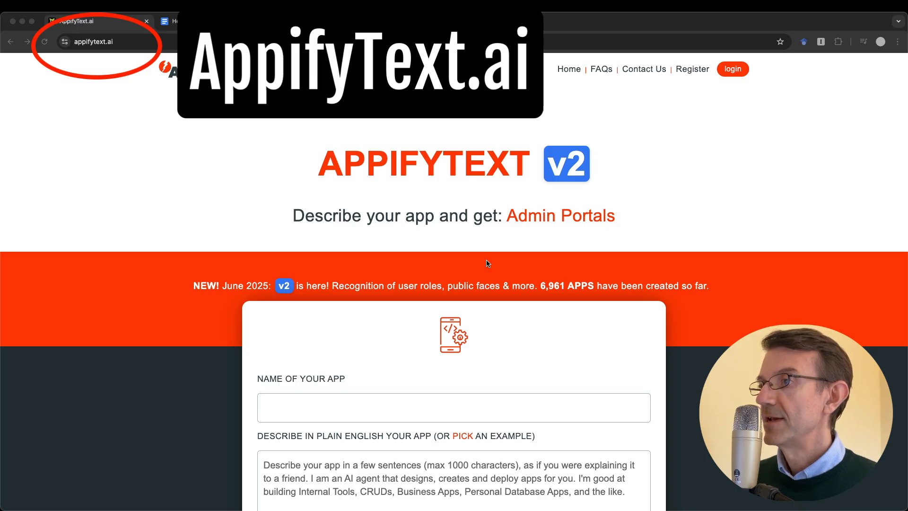
Open the AppifyText.ai free account registration page from the top navigation bar
left_click(694, 70)
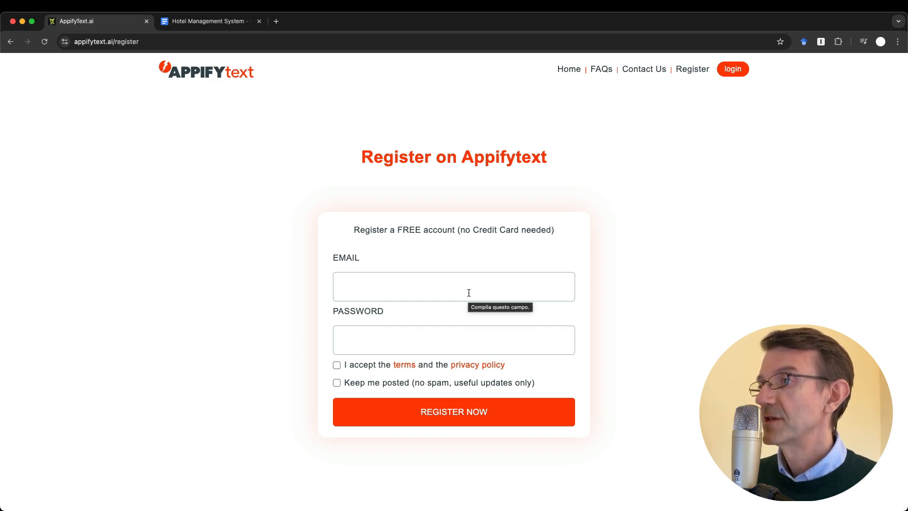
Log in to AppifyText.ai with the account e-mail and the pasted account password
left_click(731, 70)
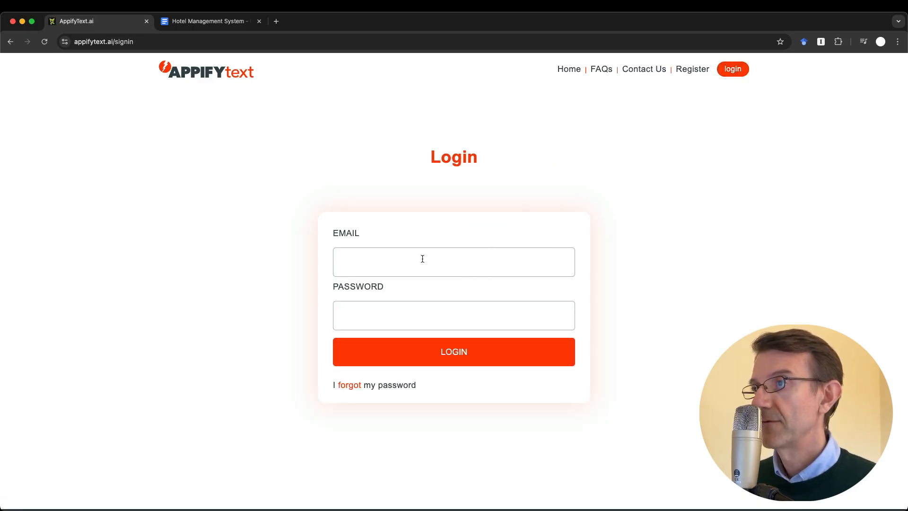
left_click(391, 261)
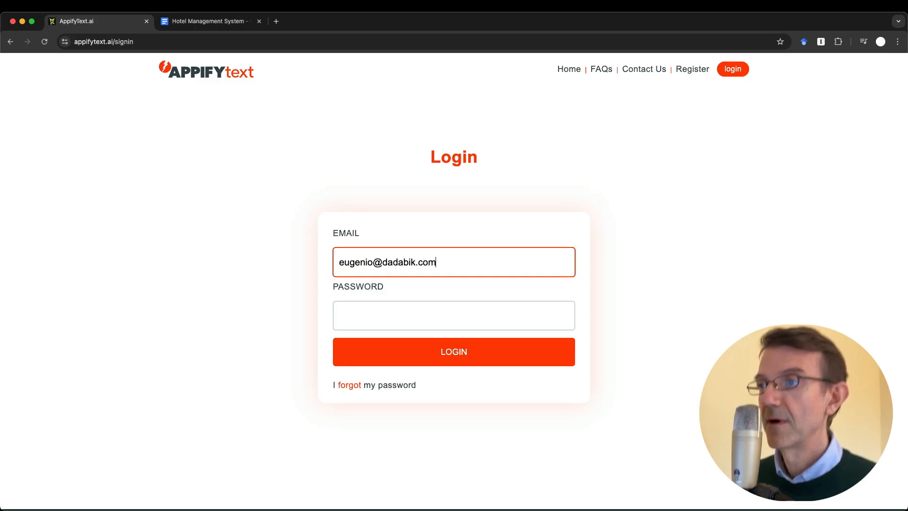
key("Tab")
key("ctrl+v")
left_click(474, 354)
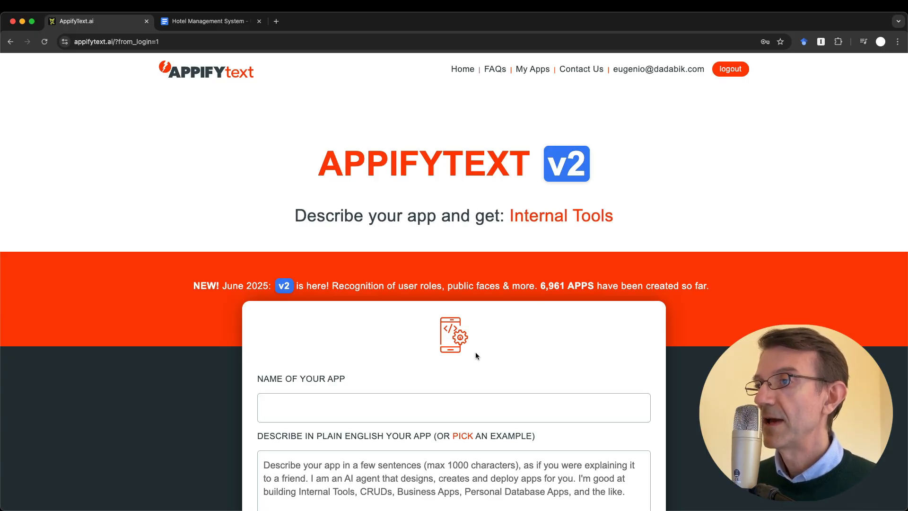
Delete the Laptop Store CRM app from the App library and return to the creation form
scroll(475, 356, "down", 2)
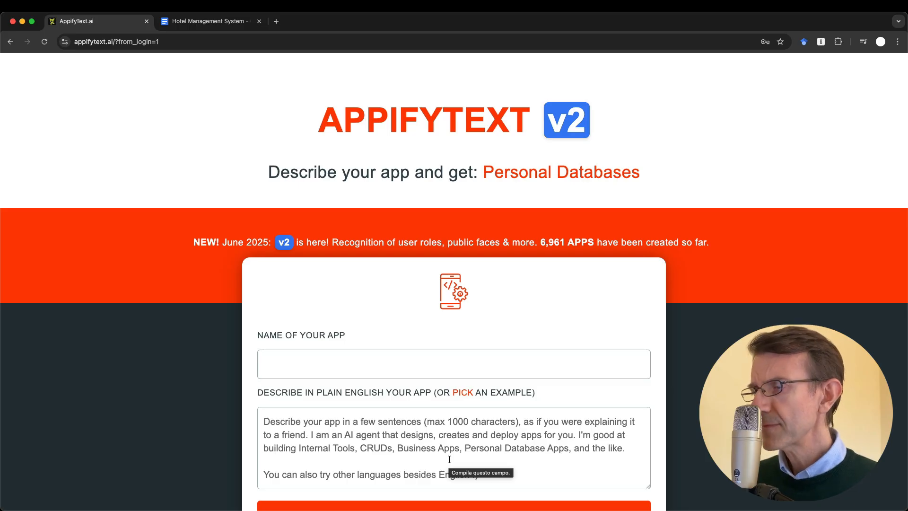
scroll(450, 459, "down", 1)
scroll(449, 459, "down", 7)
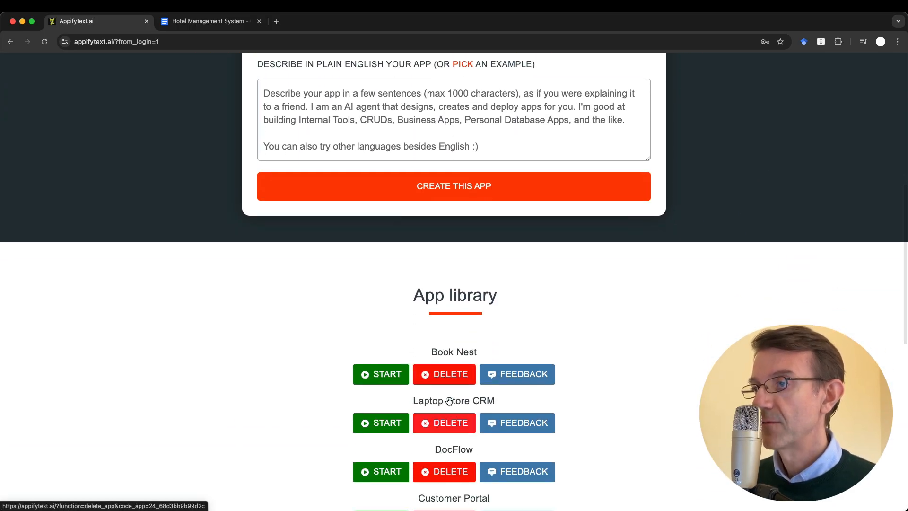
scroll(454, 375, "down", 2)
left_click(450, 379)
scroll(455, 373, "down", 3)
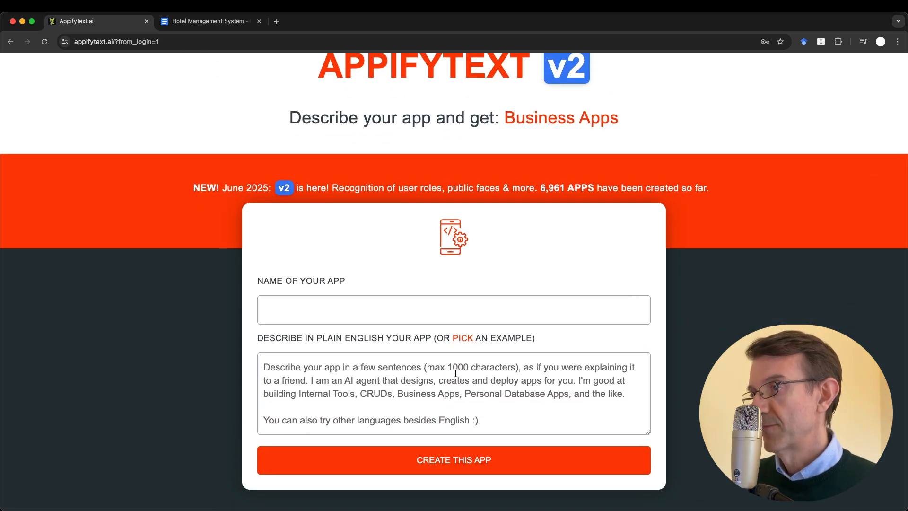
scroll(456, 373, "up", 2)
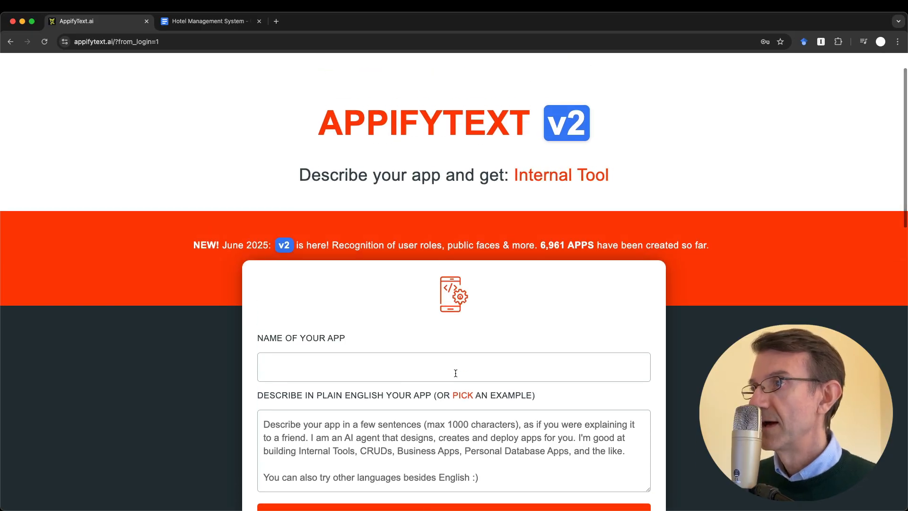
scroll(455, 373, "down", 1)
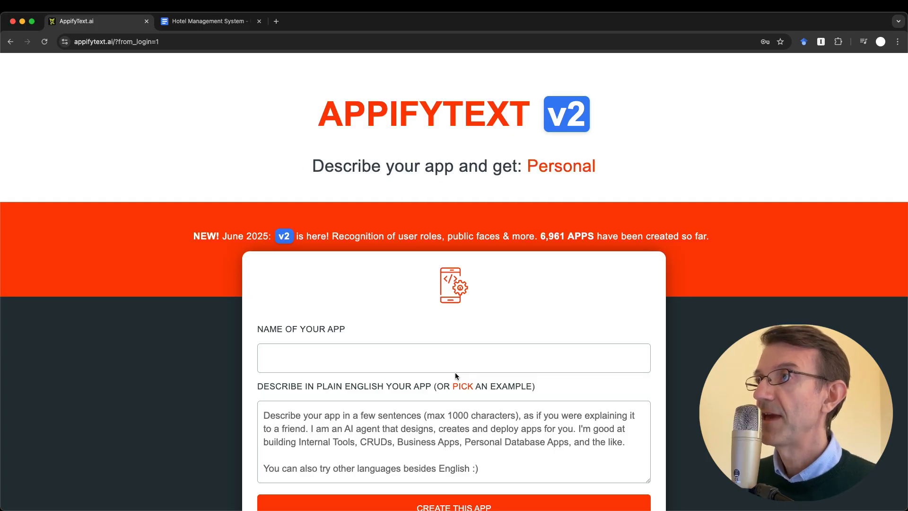
scroll(455, 373, "down", 1)
Enter 'Hotel Bellavista App' as the new app's name, ready to write its description
left_click(297, 337)
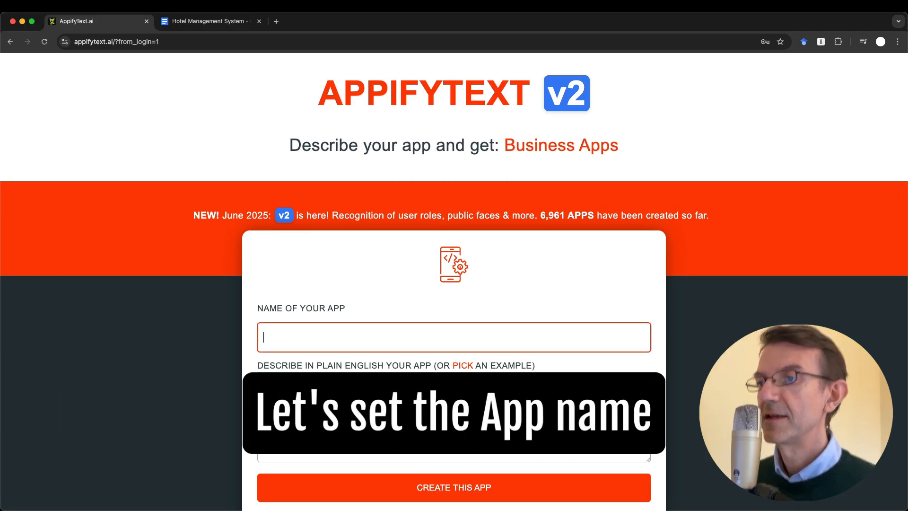
type("Hotel ")
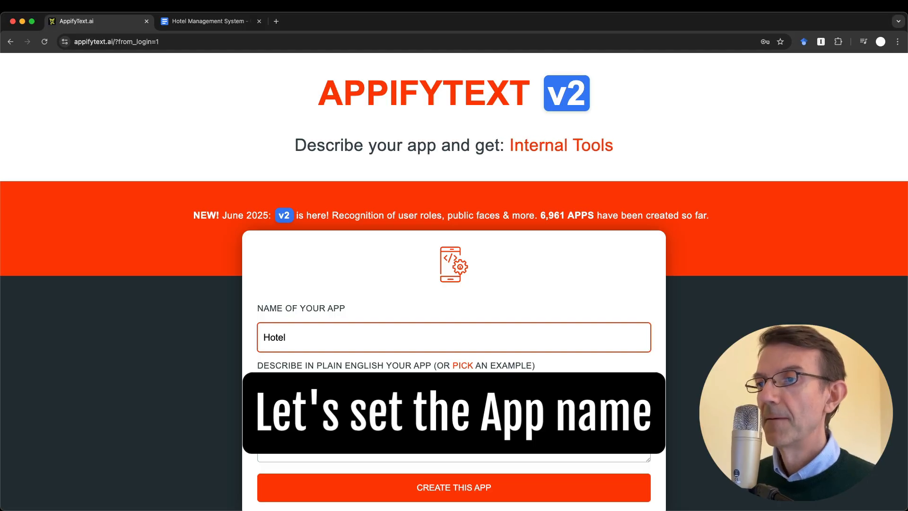
type("Bellavista ")
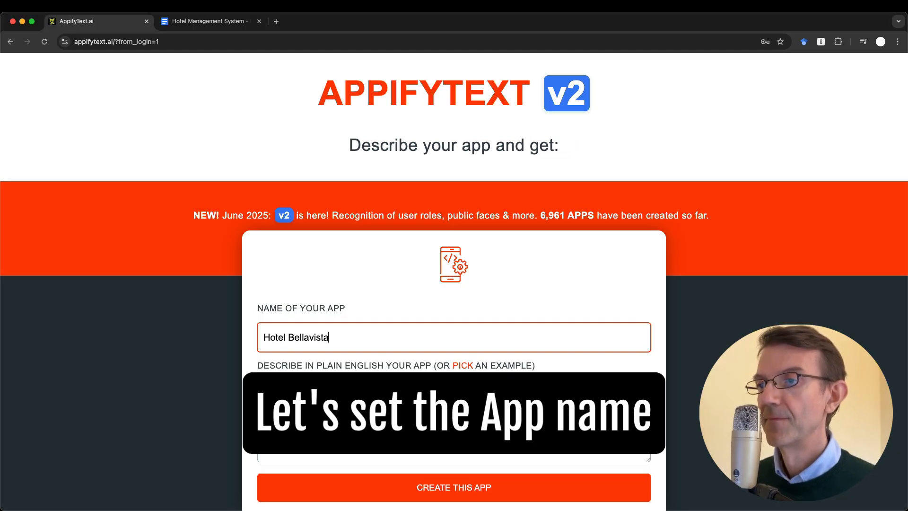
type("App")
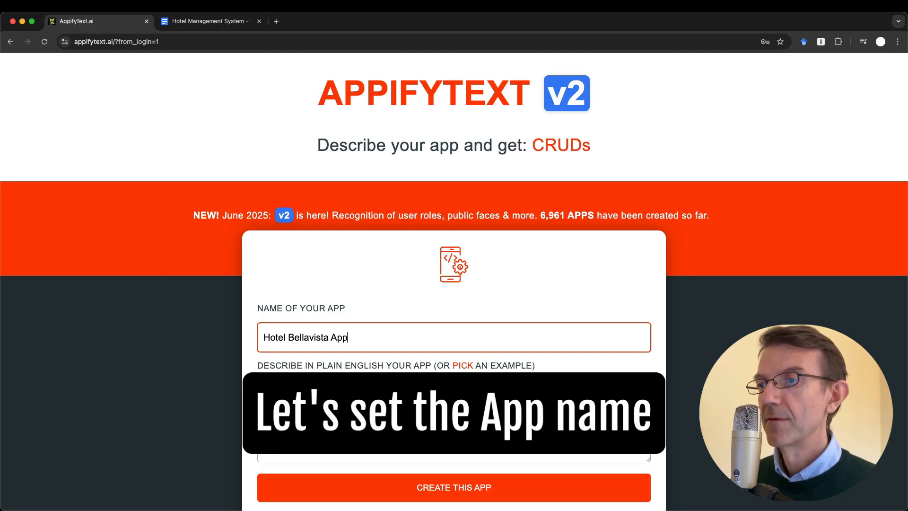
scroll(338, 365, "down", 2)
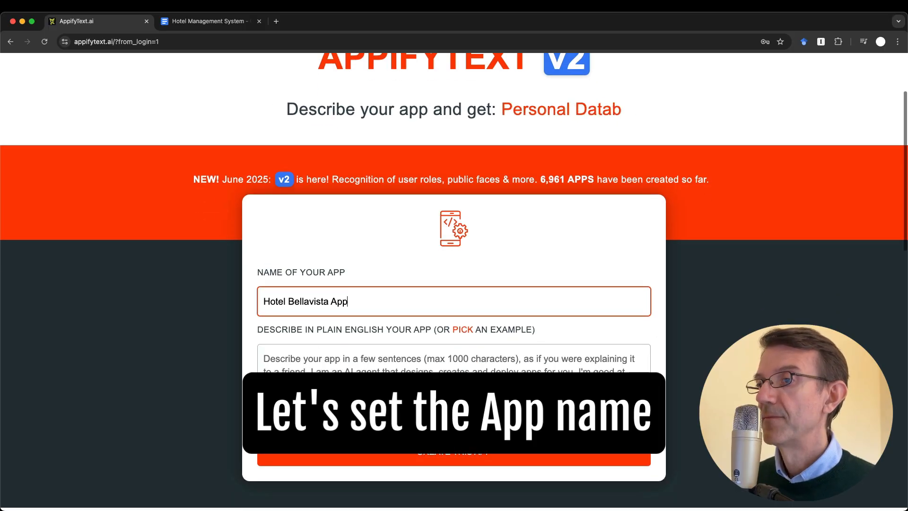
left_click(335, 368)
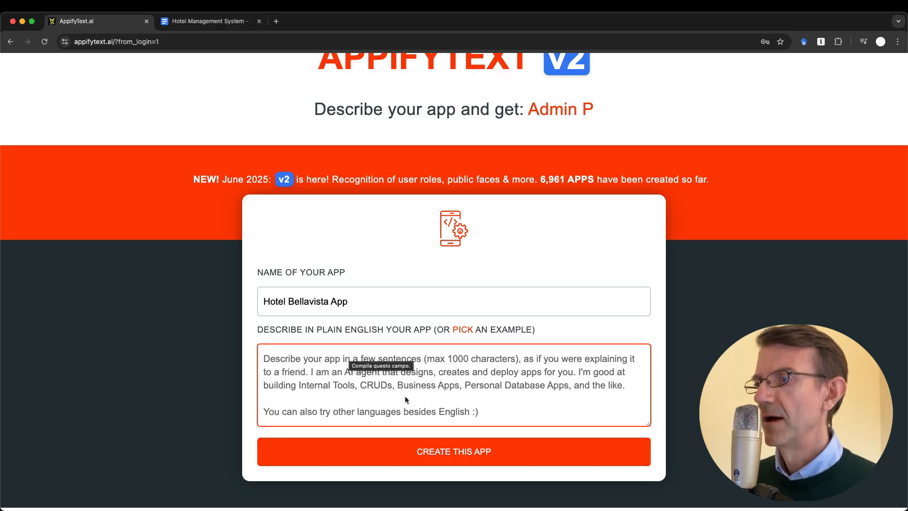
Paste the hotel management description covering reservations, housekeeping, purchases, roles and dashboard charts, then review it
key("super+v")
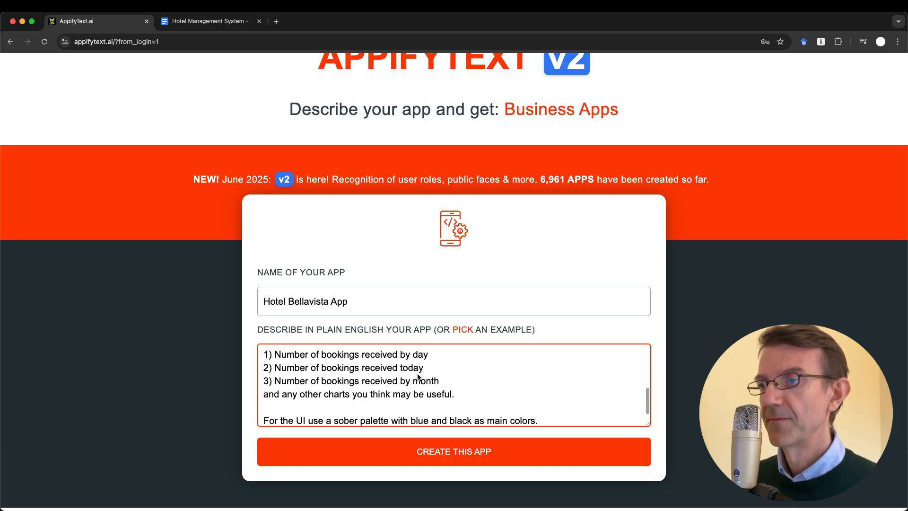
scroll(417, 373, "up", 10)
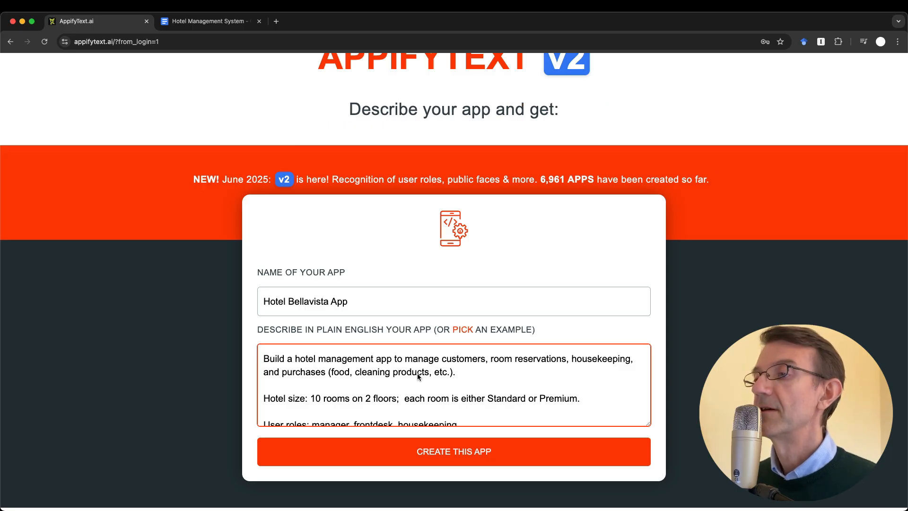
scroll(417, 373, "down", 1)
scroll(417, 374, "down", 1)
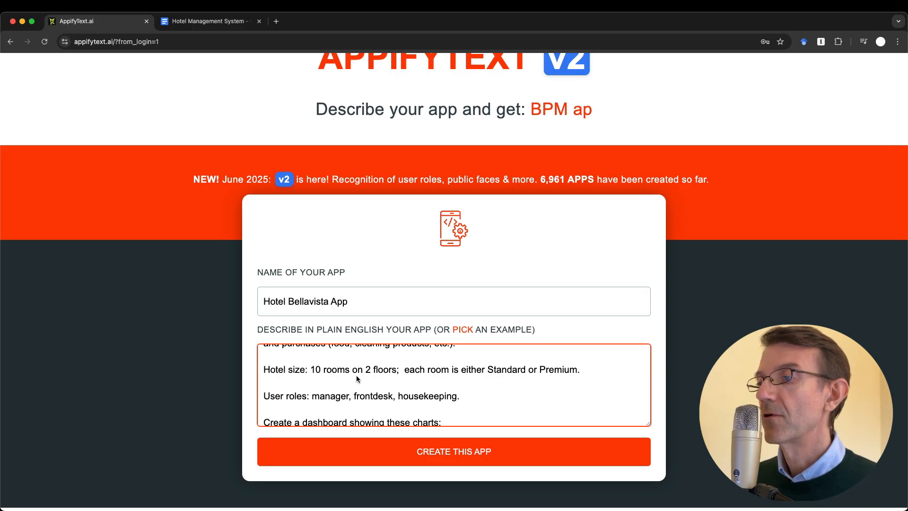
scroll(357, 377, "down", 1)
scroll(357, 378, "down", 1)
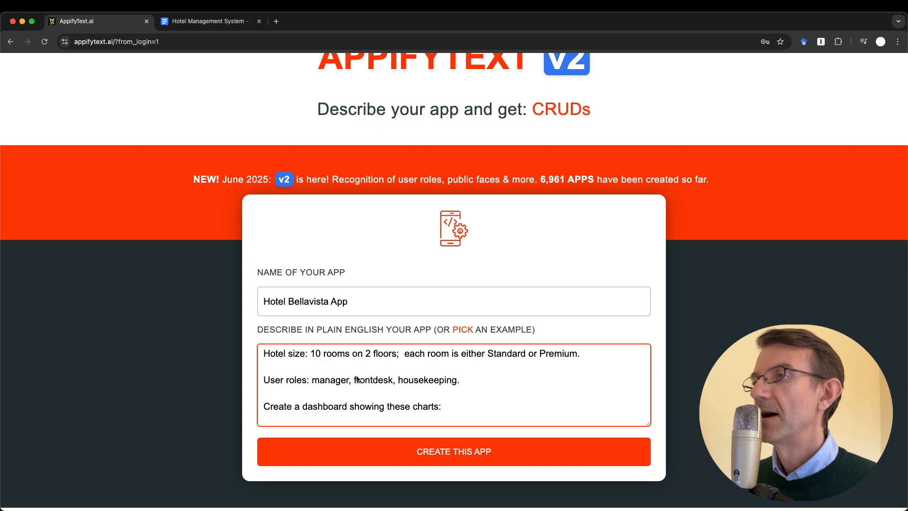
scroll(357, 378, "down", 4)
scroll(704, 361, "down", 1)
scroll(706, 361, "down", 3)
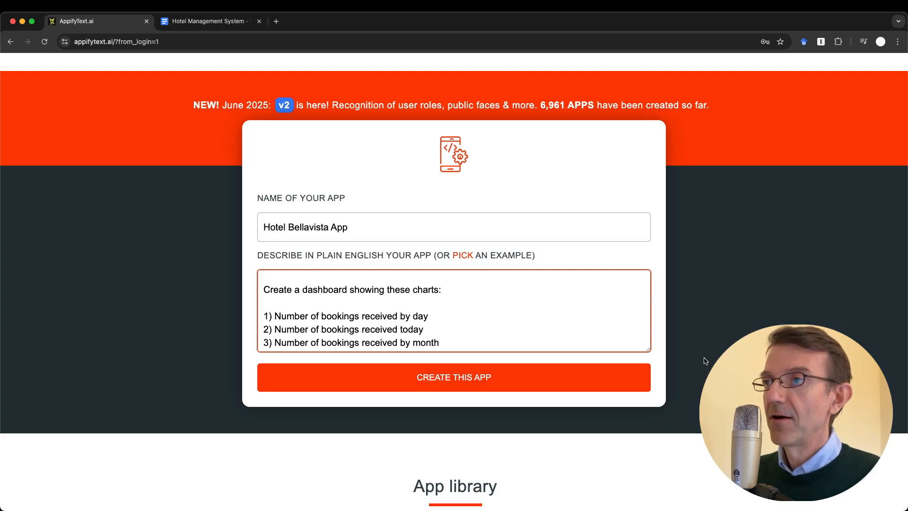
scroll(492, 314, "up", 3)
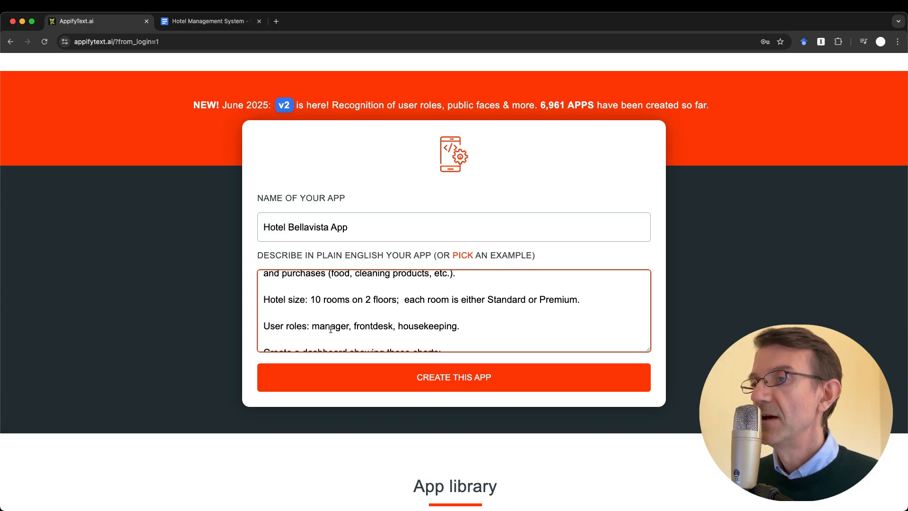
scroll(330, 329, "down", 1)
scroll(330, 329, "down", 5)
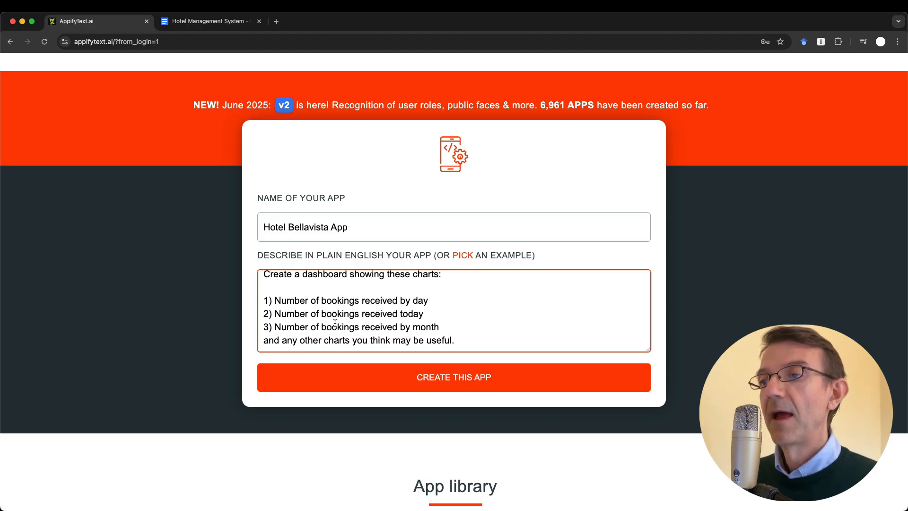
scroll(333, 327, "down", 2)
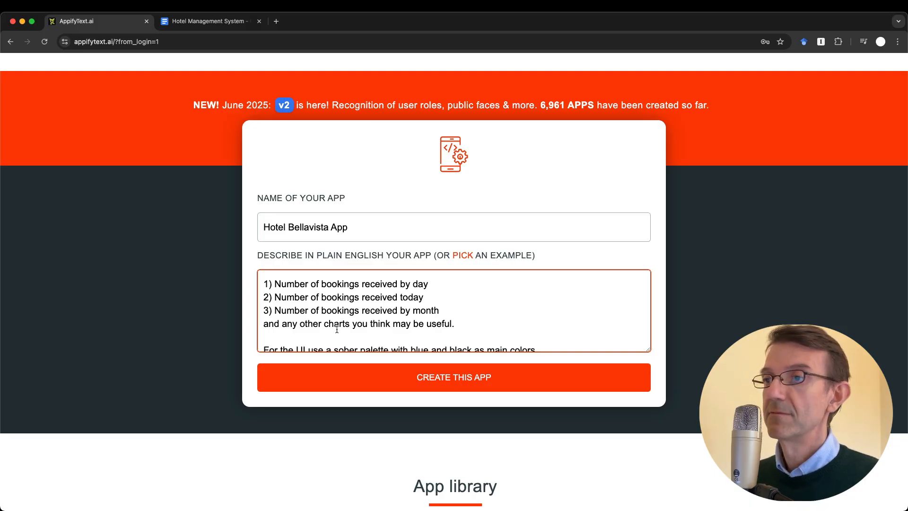
left_click_drag(263, 283, 489, 307)
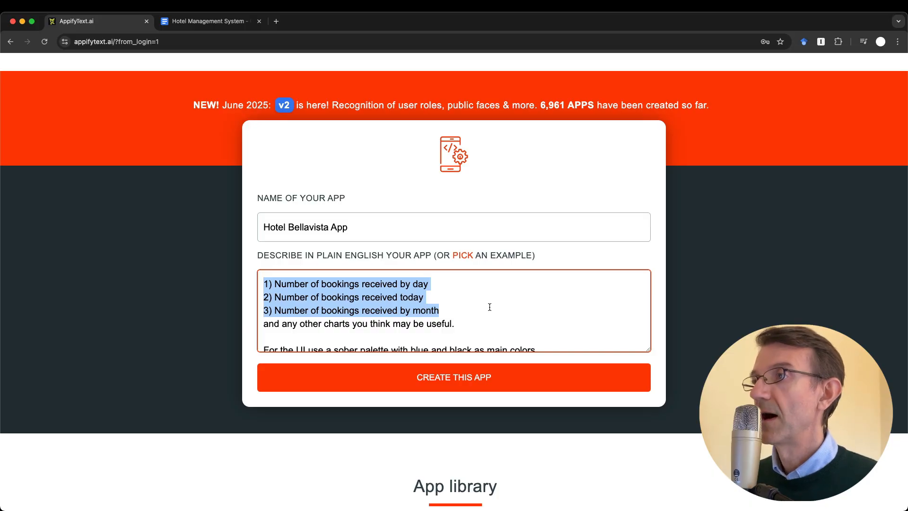
scroll(489, 307, "down", 1)
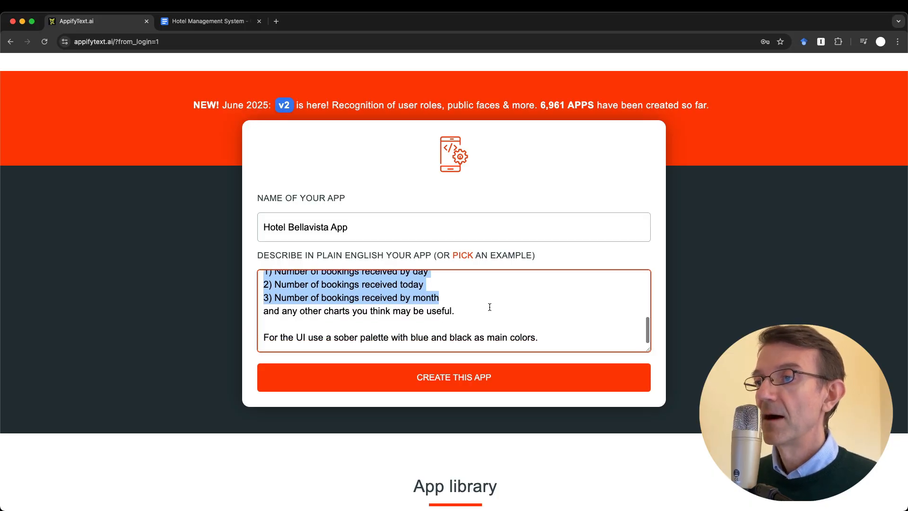
left_click(461, 324)
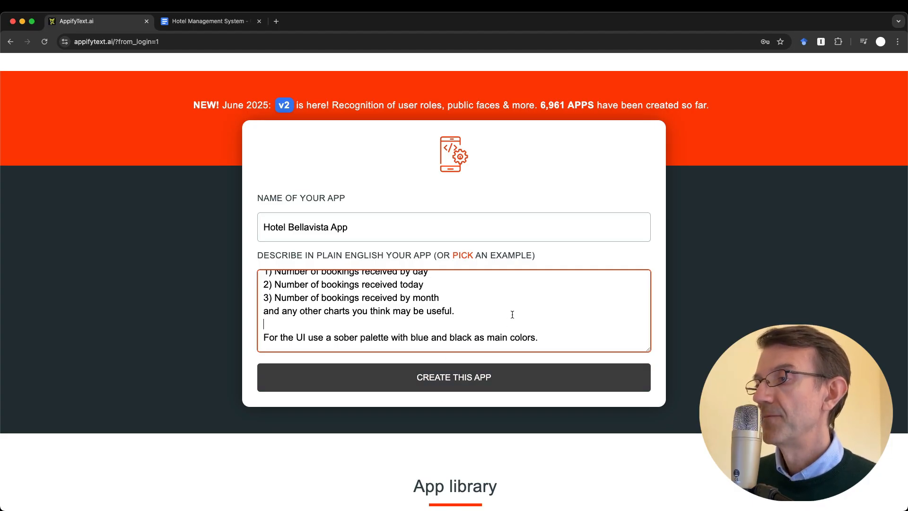
Create the Hotel Bellavista App and wait for the DONE! deployment message
left_click(462, 387)
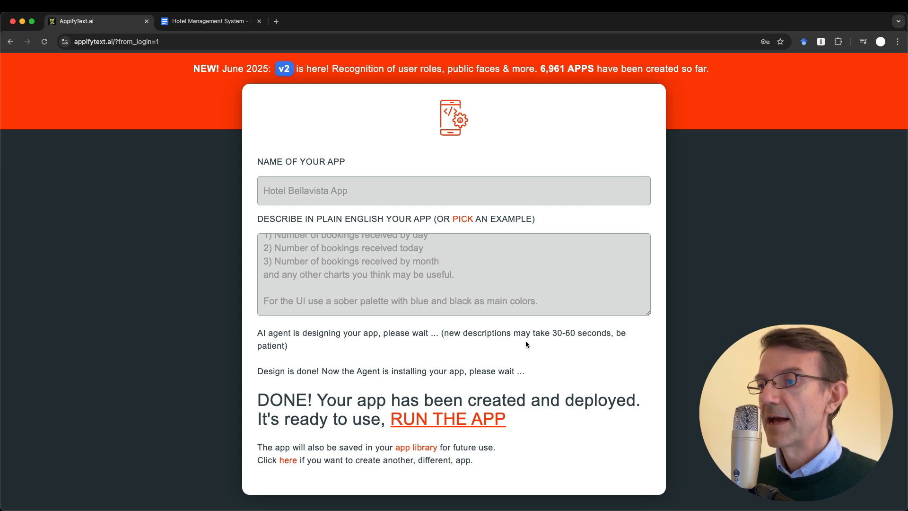
scroll(526, 341, "down", 1)
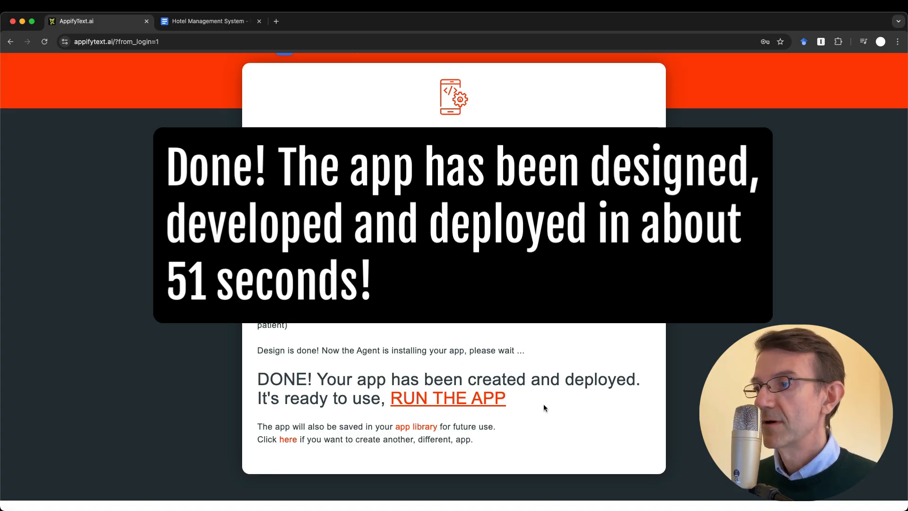
Run the Hotel Bellavista App and view its Dashboard of booking charts
left_click(461, 401)
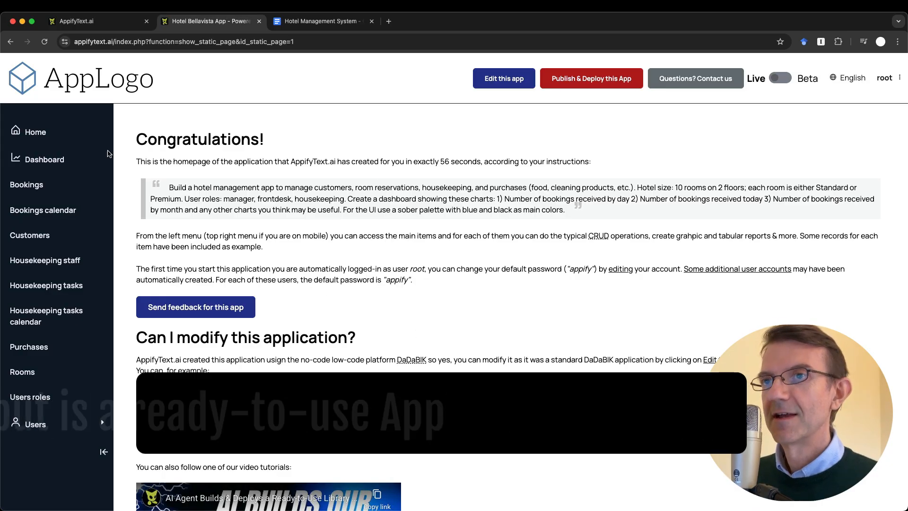
left_click(50, 162)
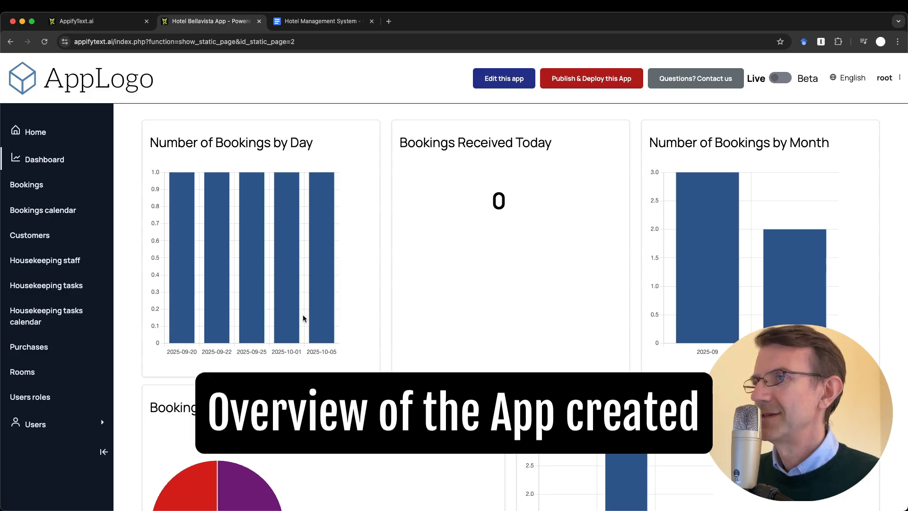
left_click(33, 186)
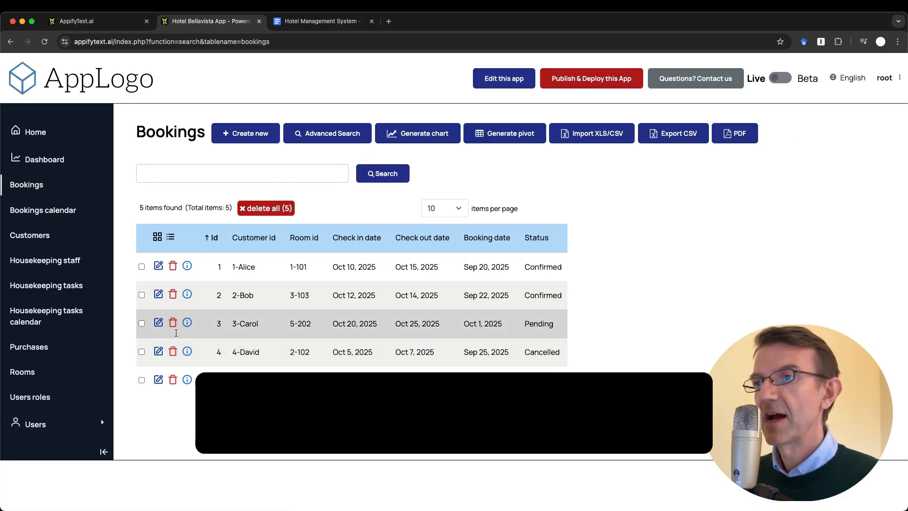
left_click(44, 160)
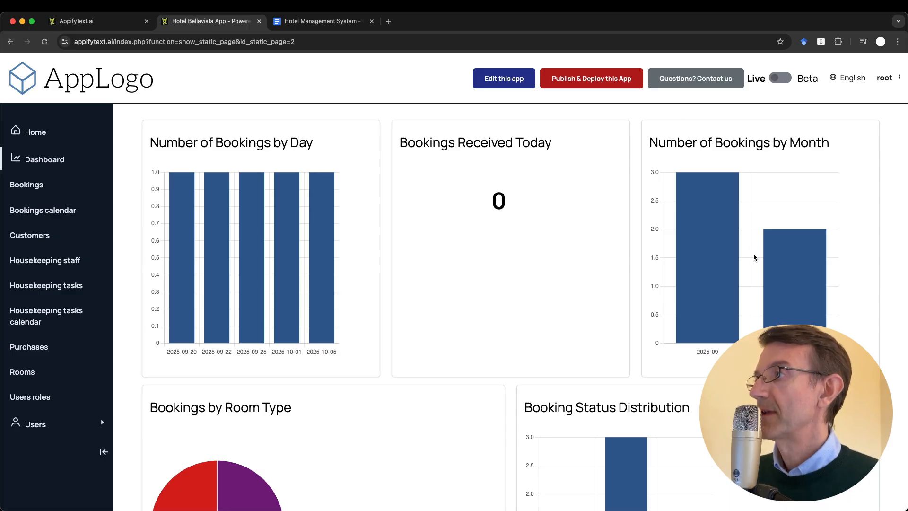
Review the room-type and booking-status dashboard charts, then open the Bookings list
scroll(512, 321, "down", 3)
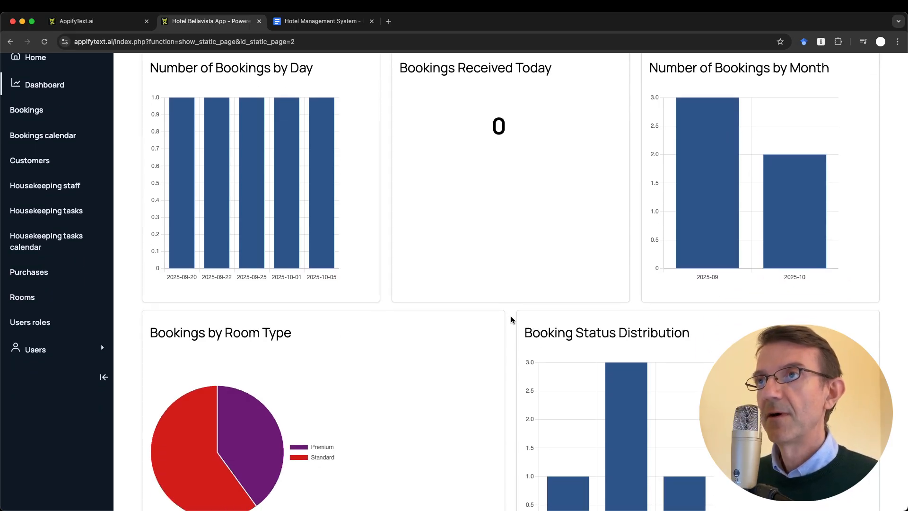
scroll(511, 320, "down", 1)
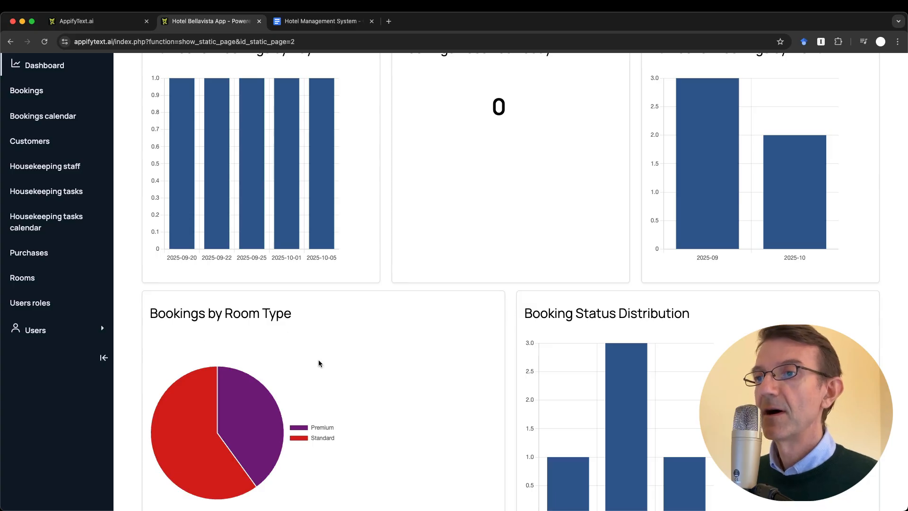
scroll(319, 364, "down", 3)
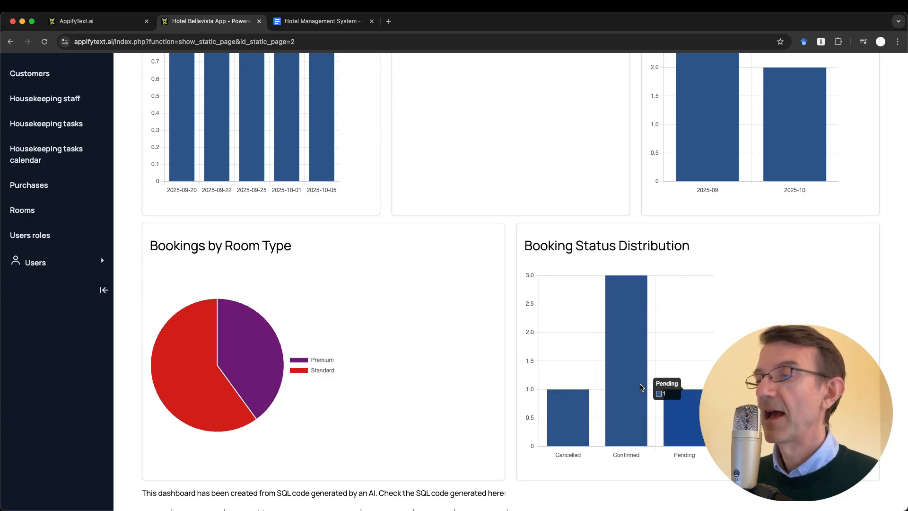
scroll(594, 346, "up", 4)
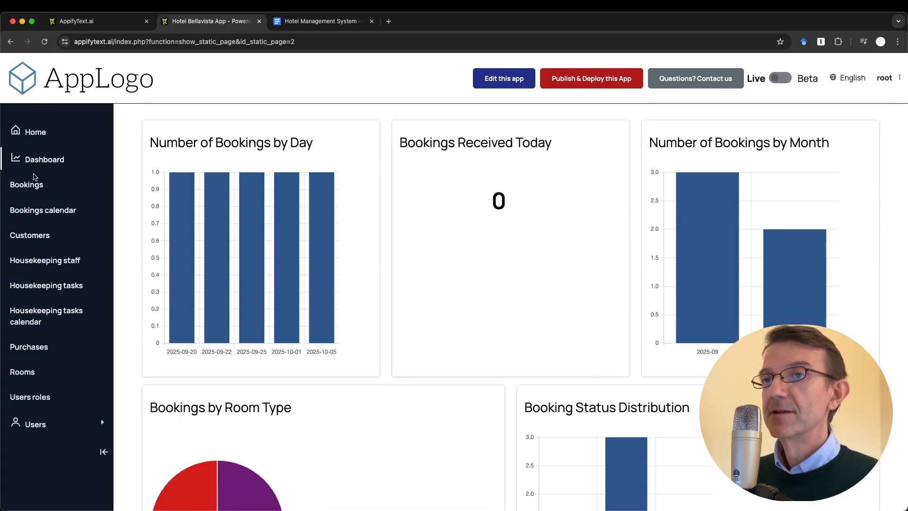
left_click(28, 186)
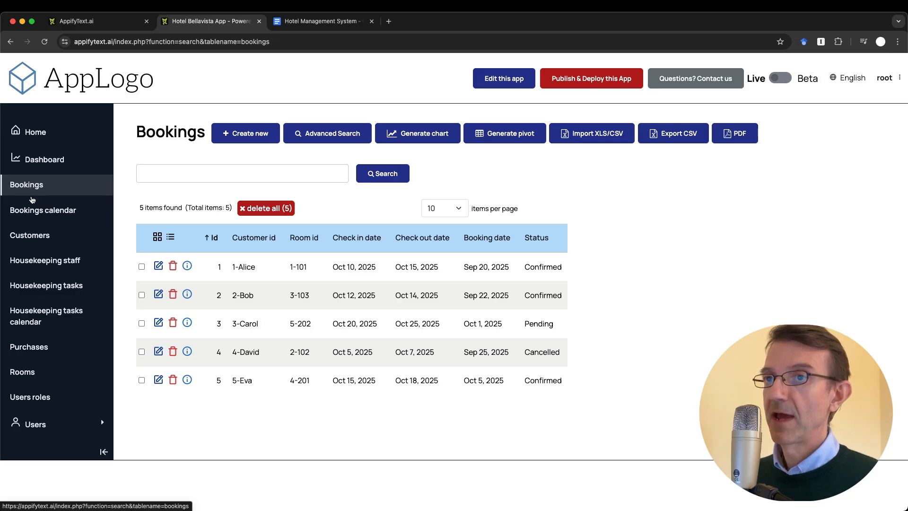
Browse the bookings calendar from November to September, settle on October 2025, then open Customers
left_click(35, 211)
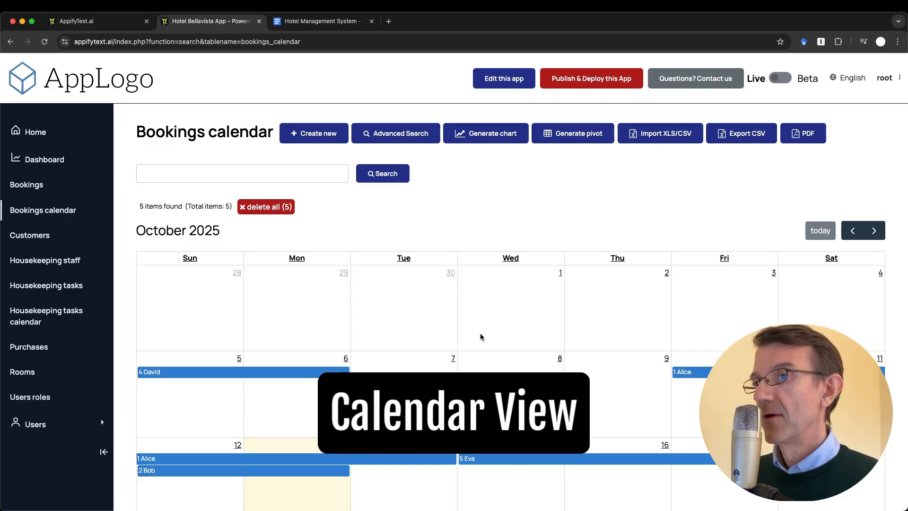
left_click(883, 227)
left_click(853, 230)
left_click(853, 231)
scroll(823, 306, "down", 3)
scroll(823, 307, "up", 3)
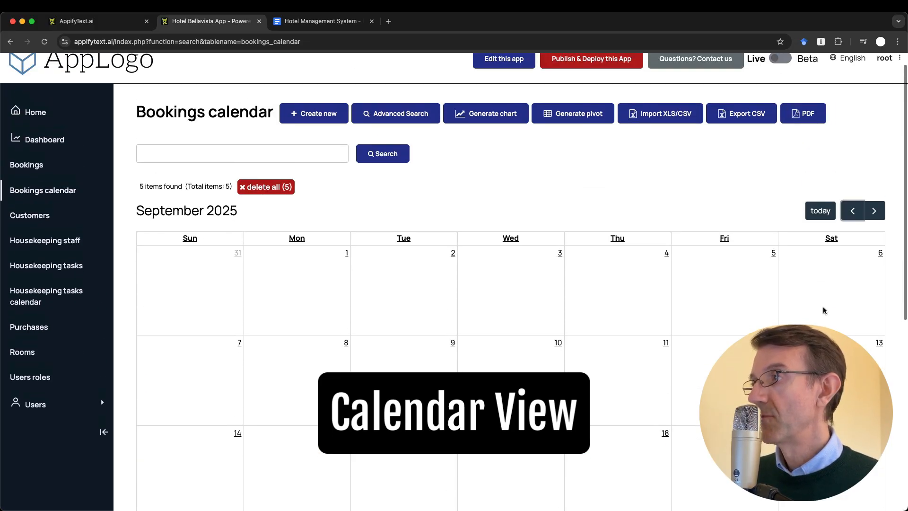
scroll(816, 241, "down", 2)
scroll(815, 242, "down", 5)
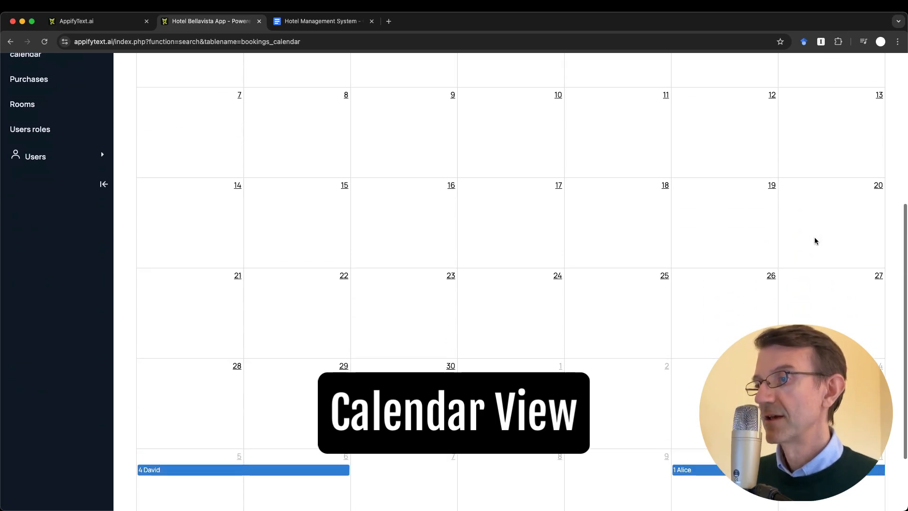
scroll(815, 241, "up", 6)
scroll(814, 240, "up", 2)
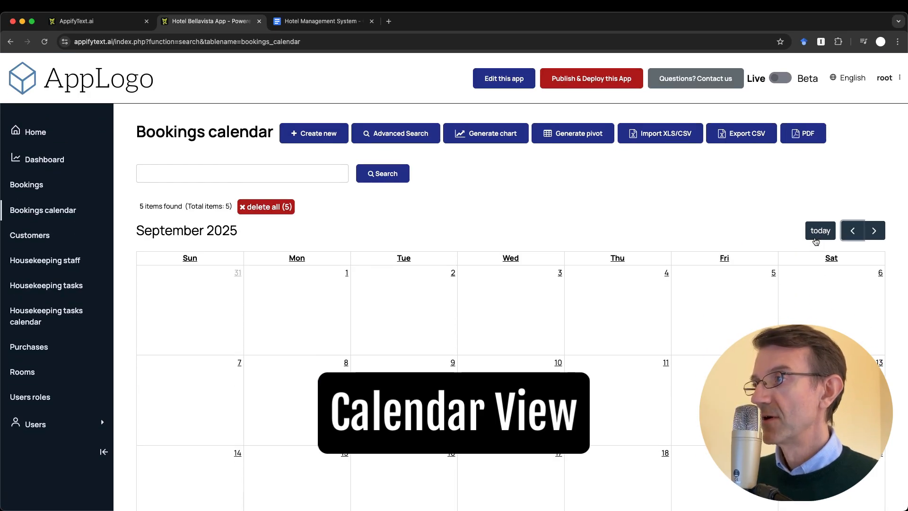
left_click(873, 229)
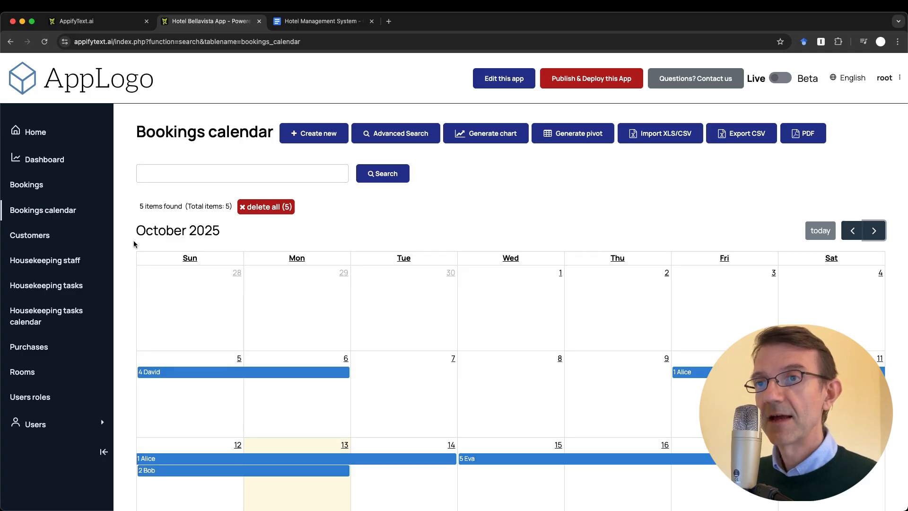
left_click(42, 233)
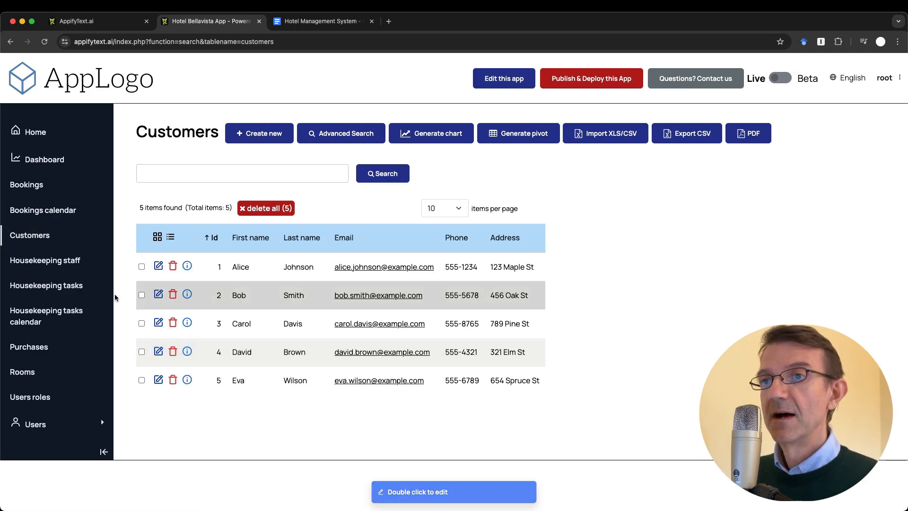
View the Housekeeping staff, Housekeeping tasks, Purchases and Rooms tables, then the users list
left_click(41, 265)
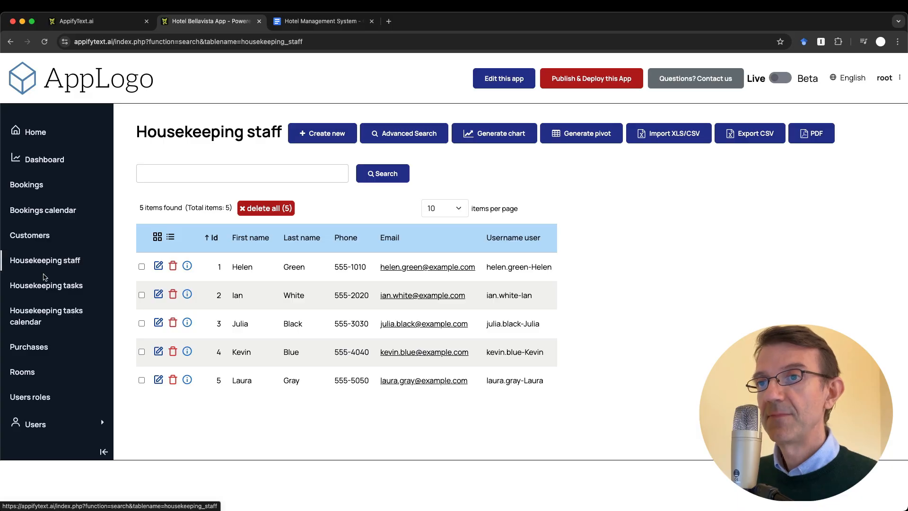
left_click(48, 286)
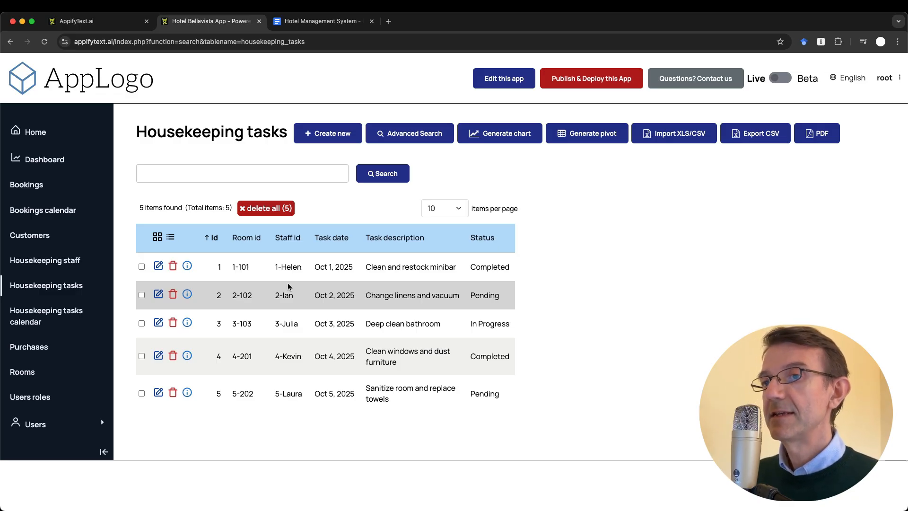
left_click(40, 352)
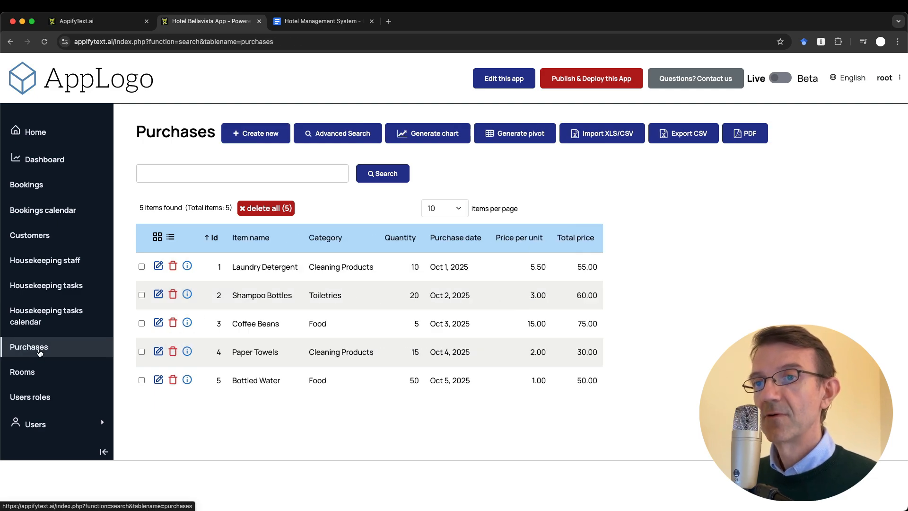
left_click(35, 373)
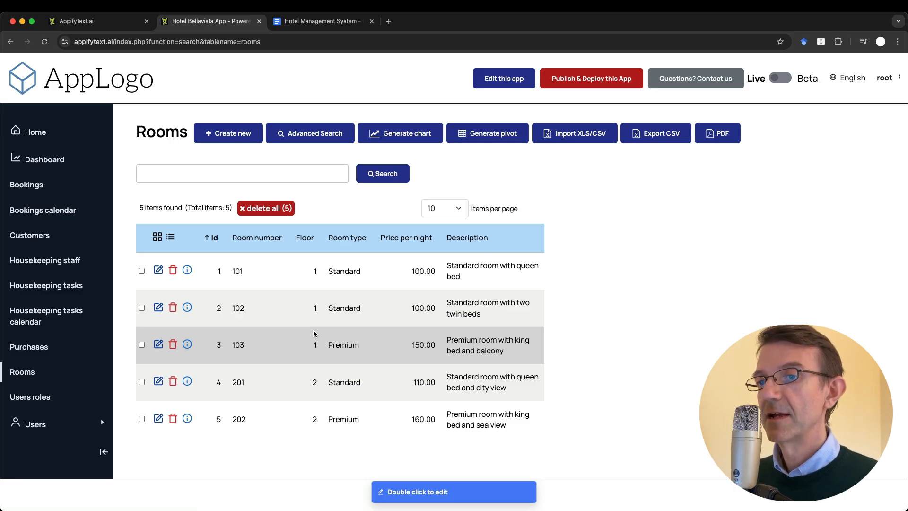
left_click(35, 424)
scroll(39, 427, "down", 1)
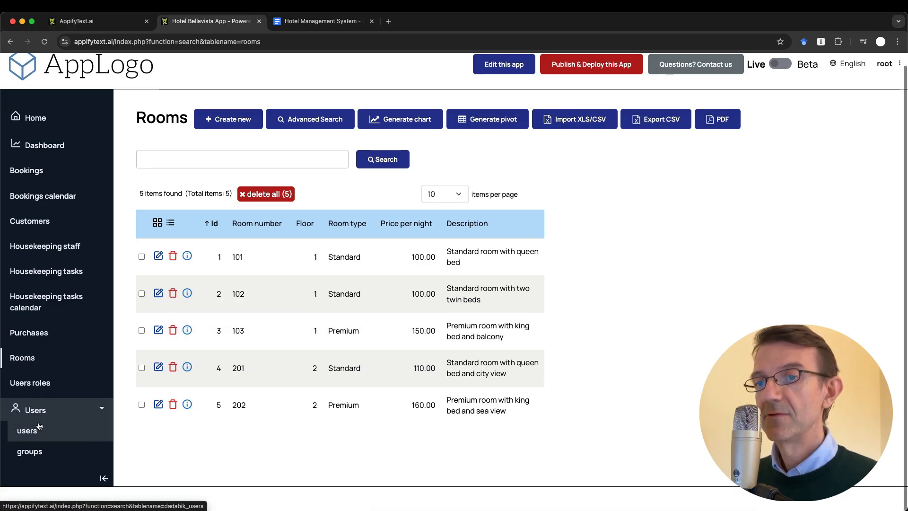
left_click(38, 428)
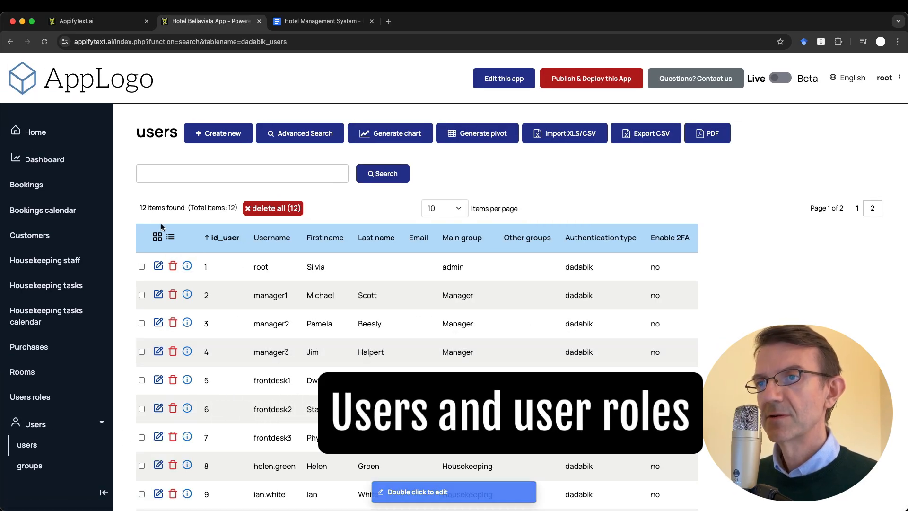
Scroll through the 12 app users and their groups, then go back to the Bookings list
scroll(289, 350, "down", 3)
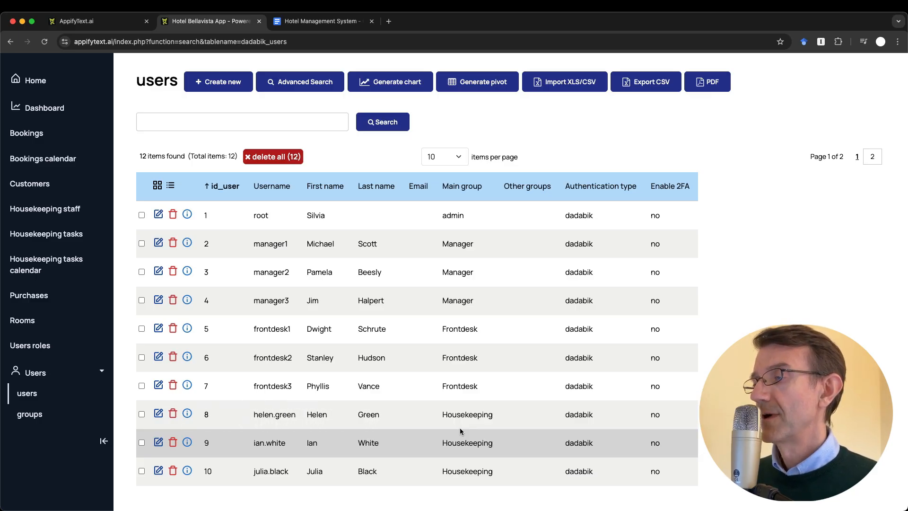
scroll(460, 428, "up", 2)
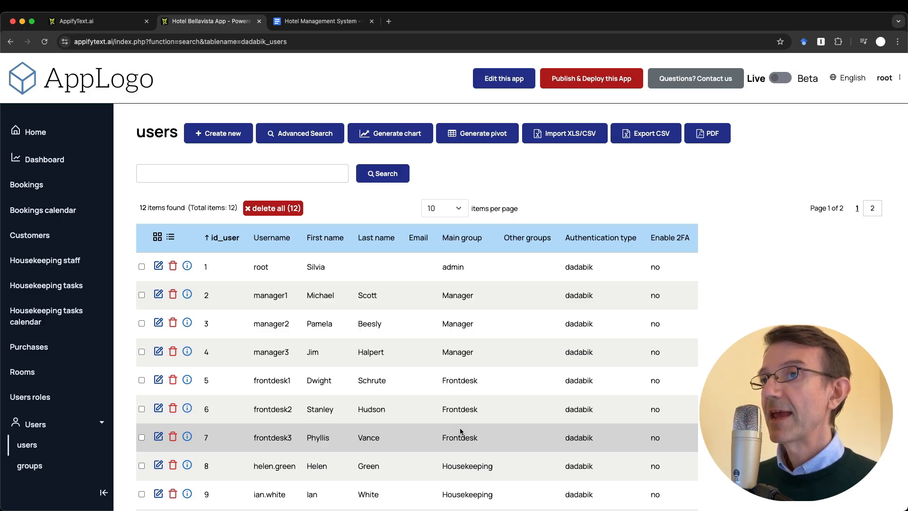
left_click(26, 187)
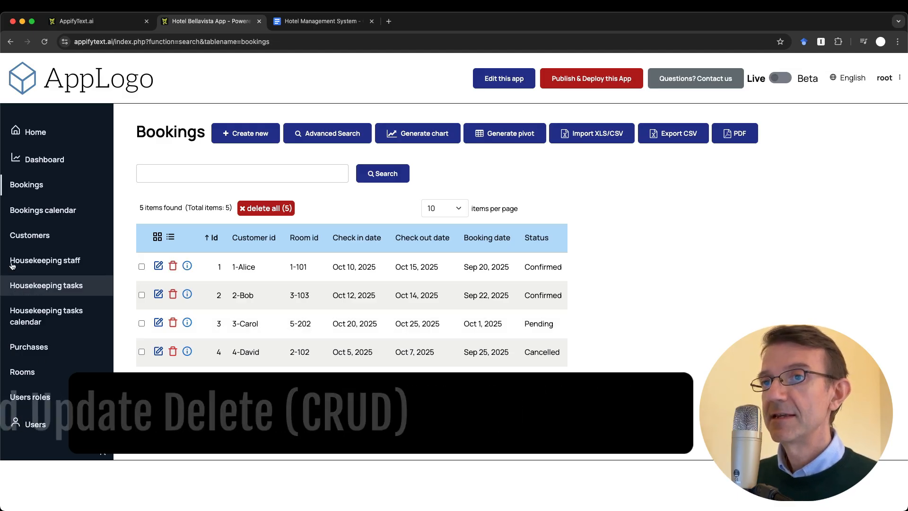
In Customers, append '2' to the first customer's last name, revert it, and open their edit form
left_click(41, 242)
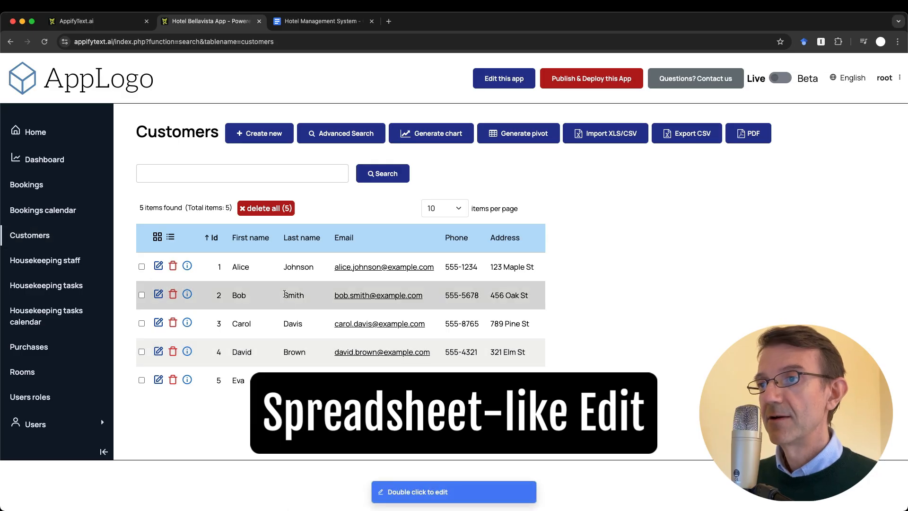
double_click(309, 266)
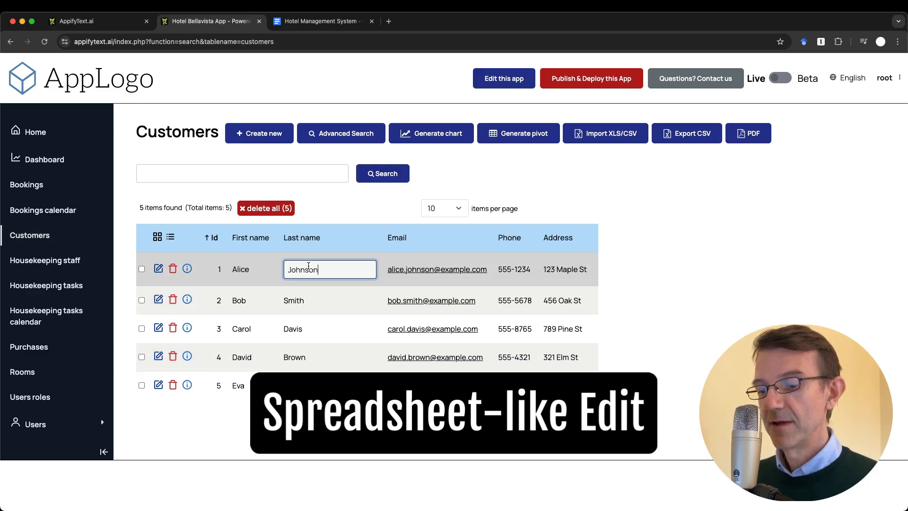
type("2")
key("Return")
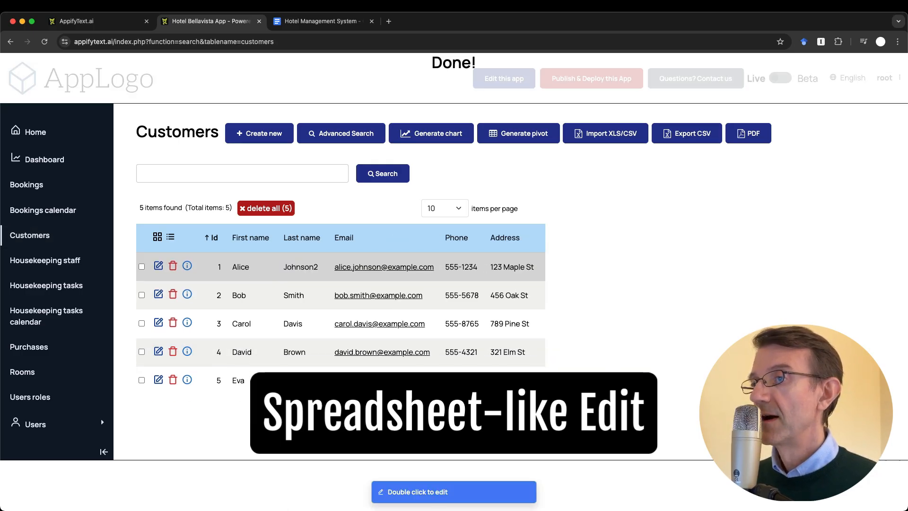
double_click(311, 267)
key("BackSpace")
key("Return")
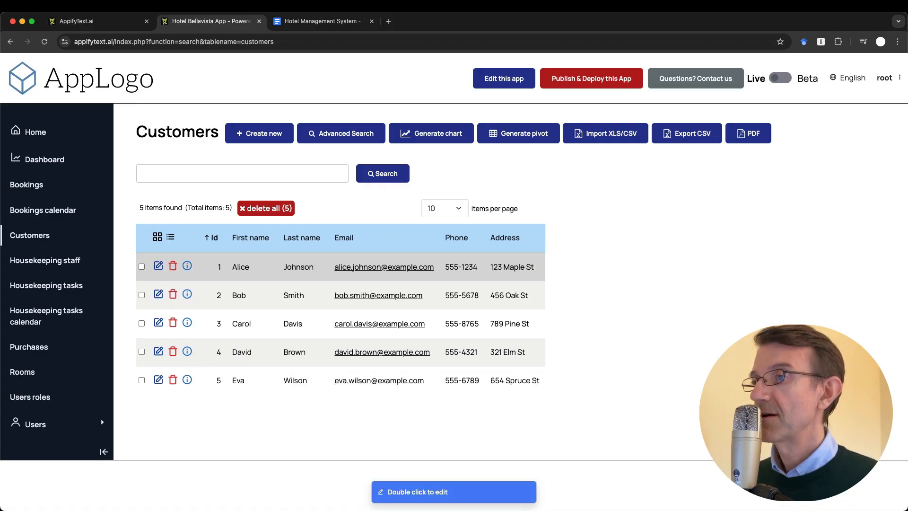
left_click(159, 266)
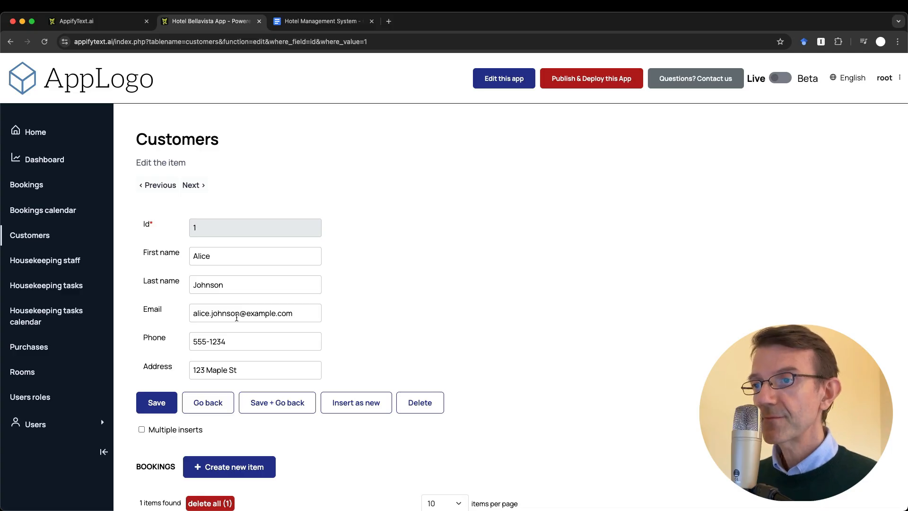
Submit the customer form with a truncated e-mail, see it rejected as invalid, and return to Customers
left_click_drag(236, 315, 338, 313)
key("BackSpace")
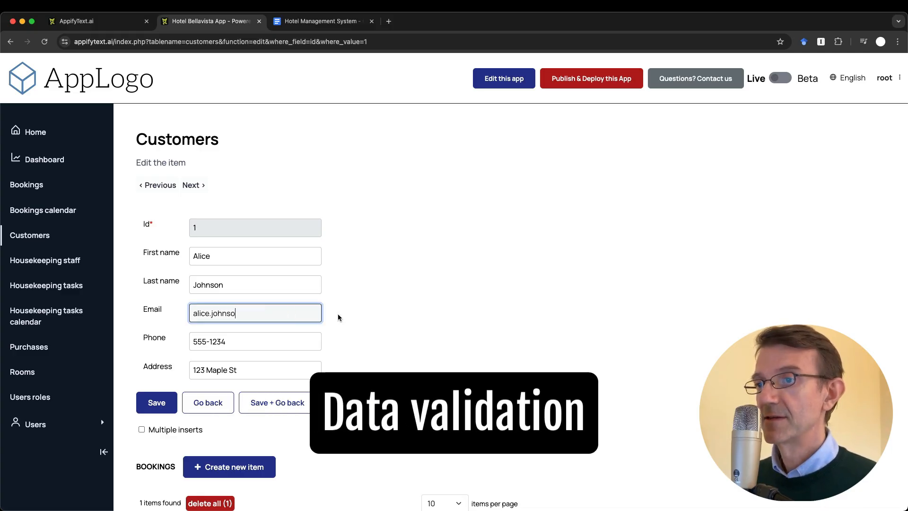
key("Return")
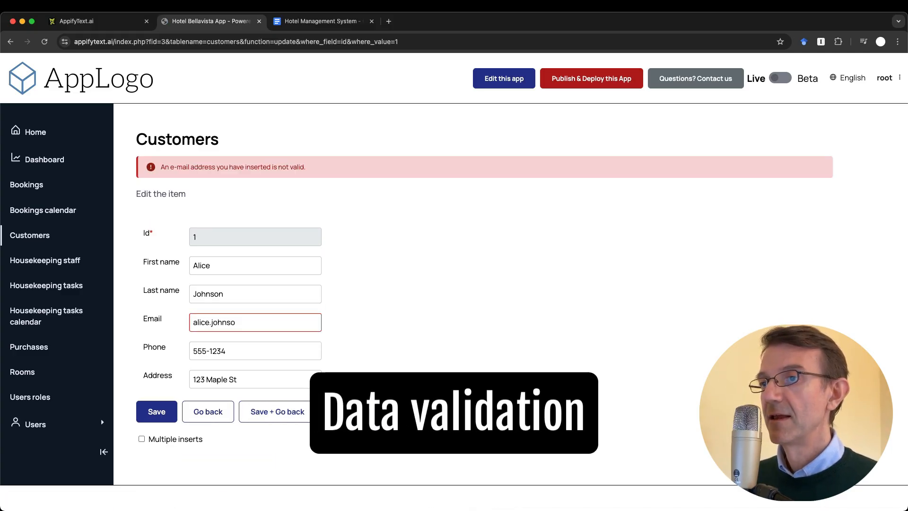
left_click(208, 413)
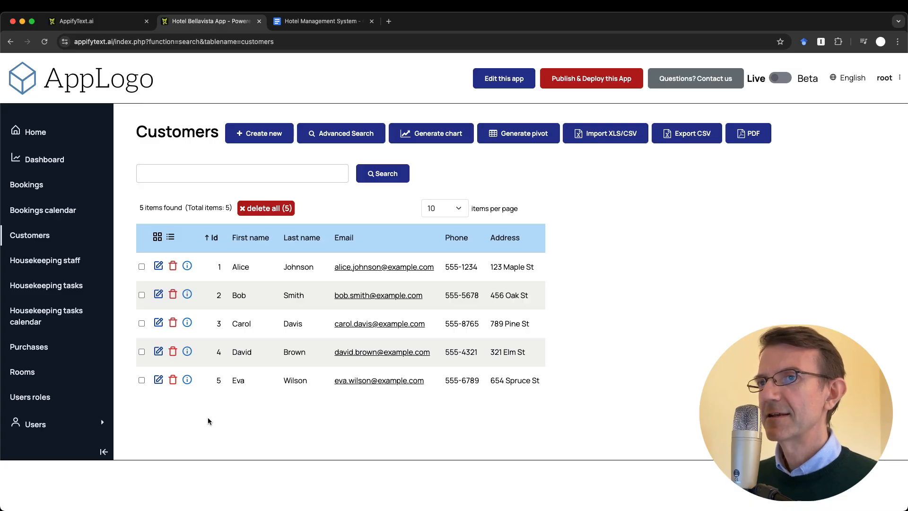
Check booking 1's Customer id choices twice, leaving it as Alice, and view the Customers list
left_click(33, 185)
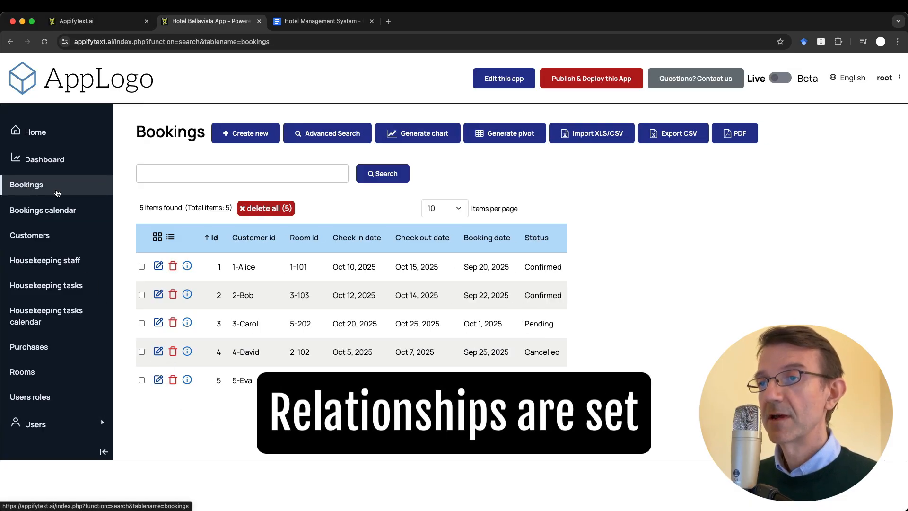
left_click(159, 266)
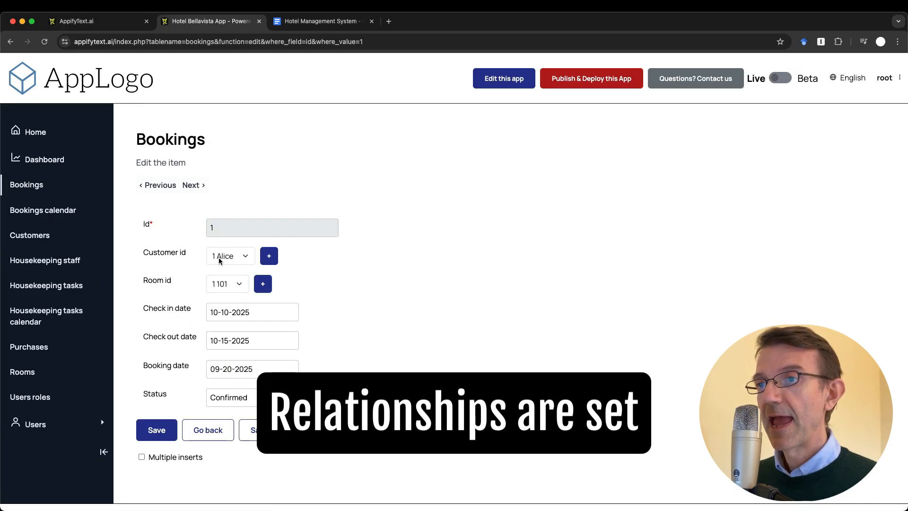
left_click(239, 256)
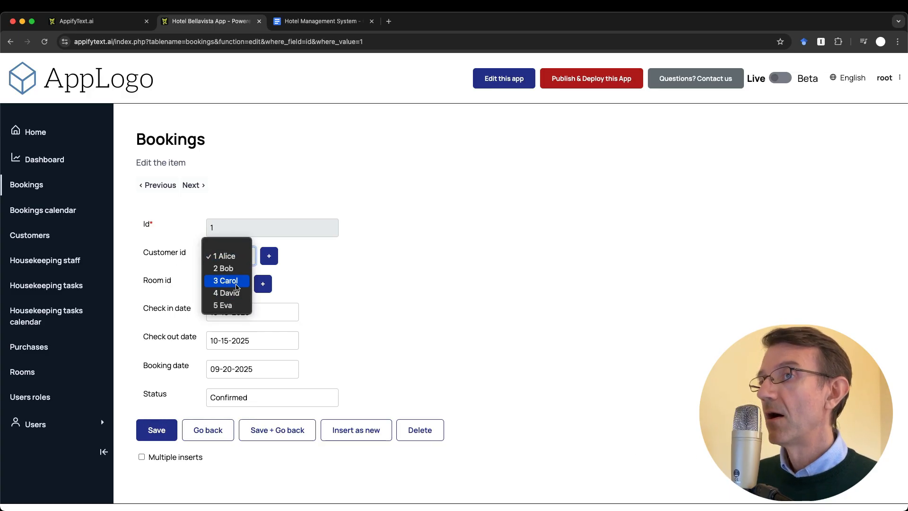
left_click(119, 211)
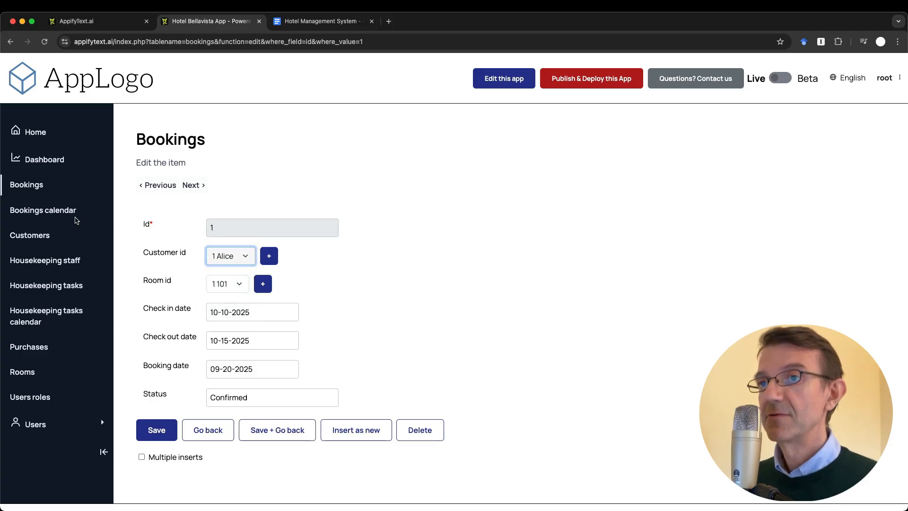
left_click(19, 236)
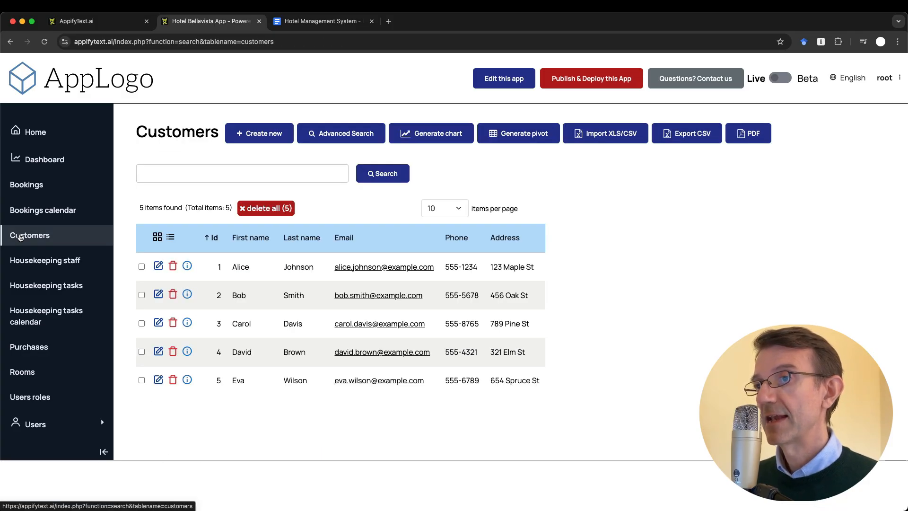
left_click(26, 185)
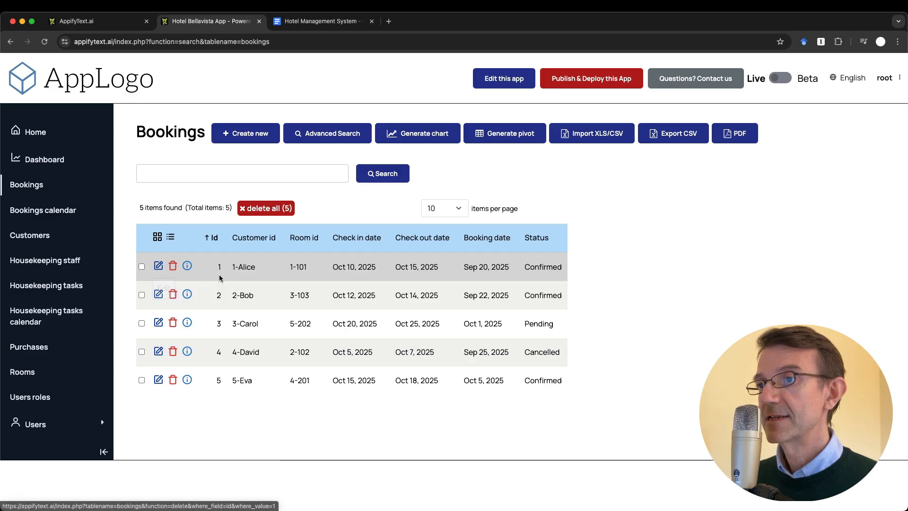
left_click(159, 266)
left_click(231, 263)
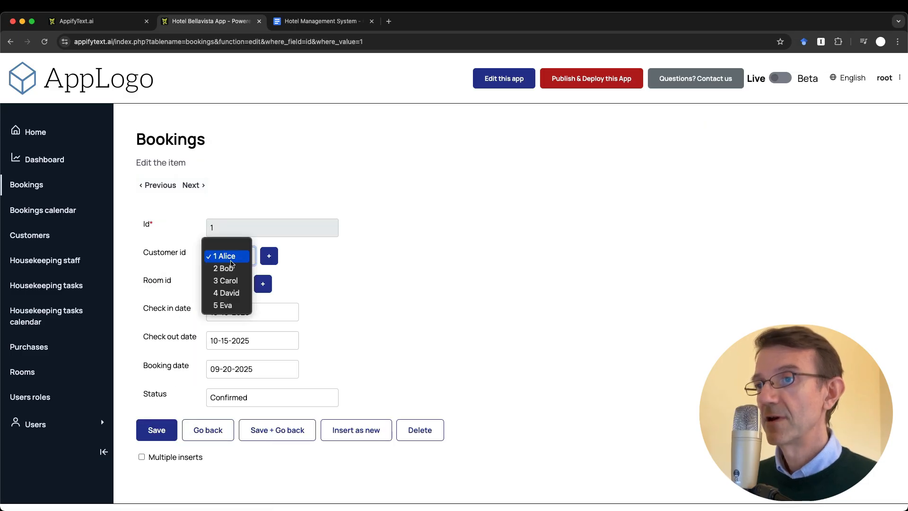
left_click(367, 273)
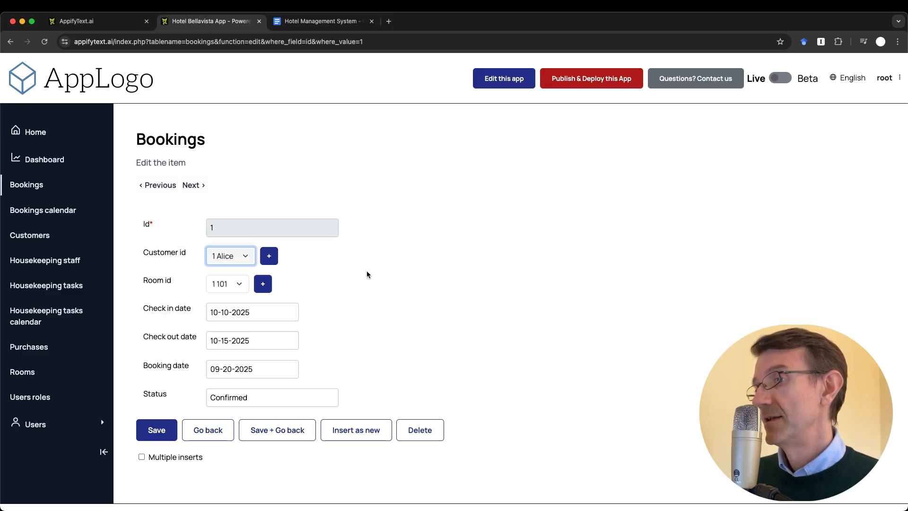
left_click(42, 236)
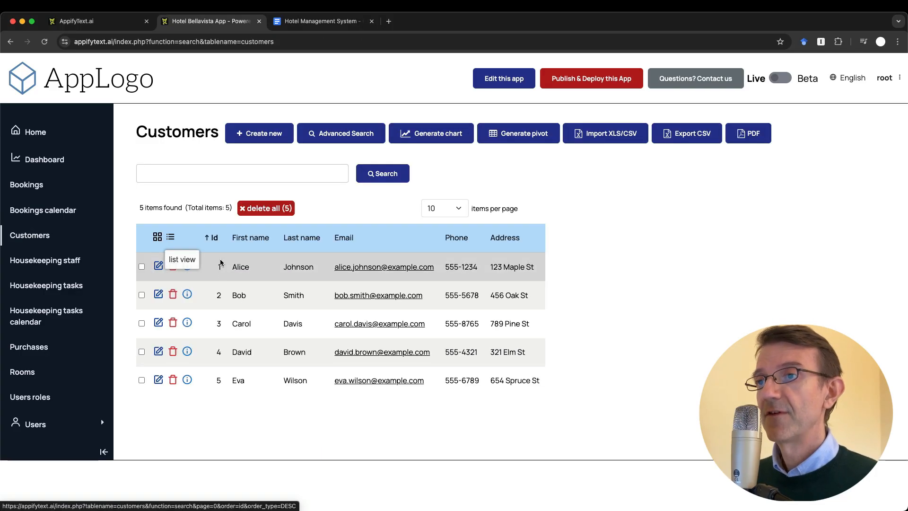
left_click(158, 265)
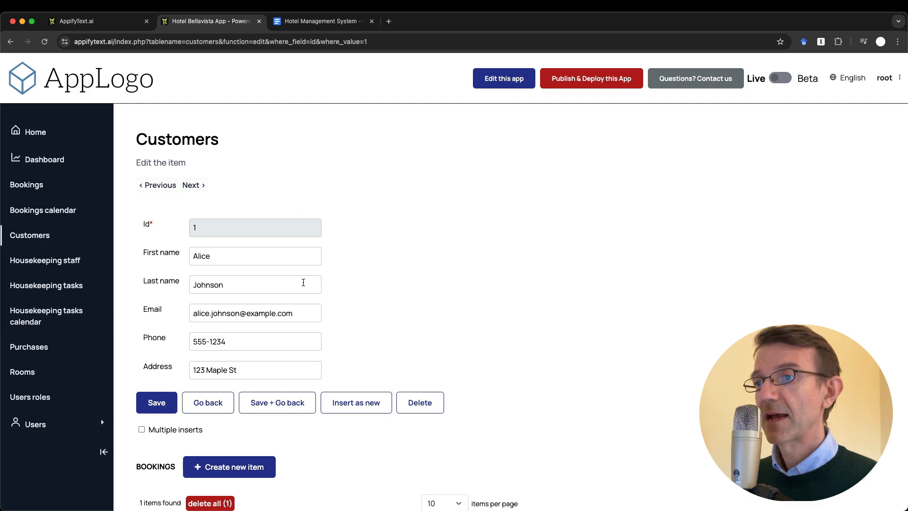
scroll(303, 279, "down", 2)
scroll(305, 284, "down", 2)
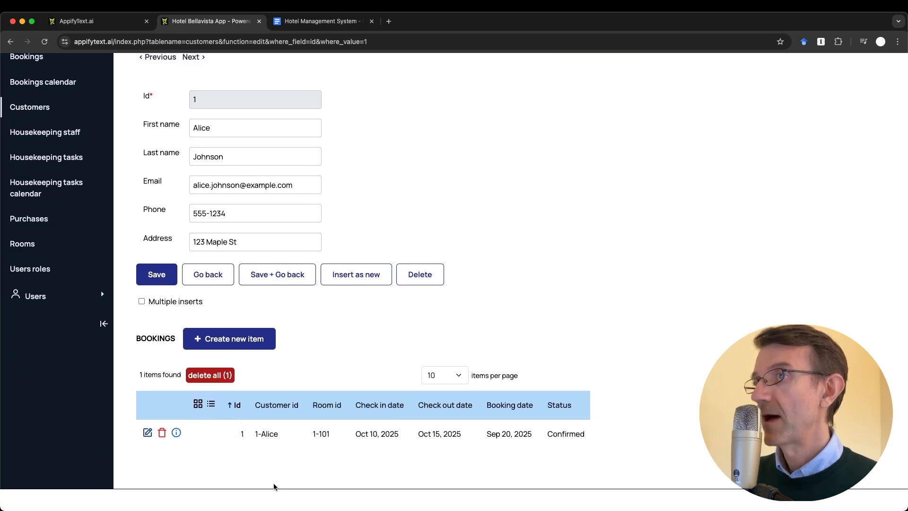
scroll(261, 348, "up", 3)
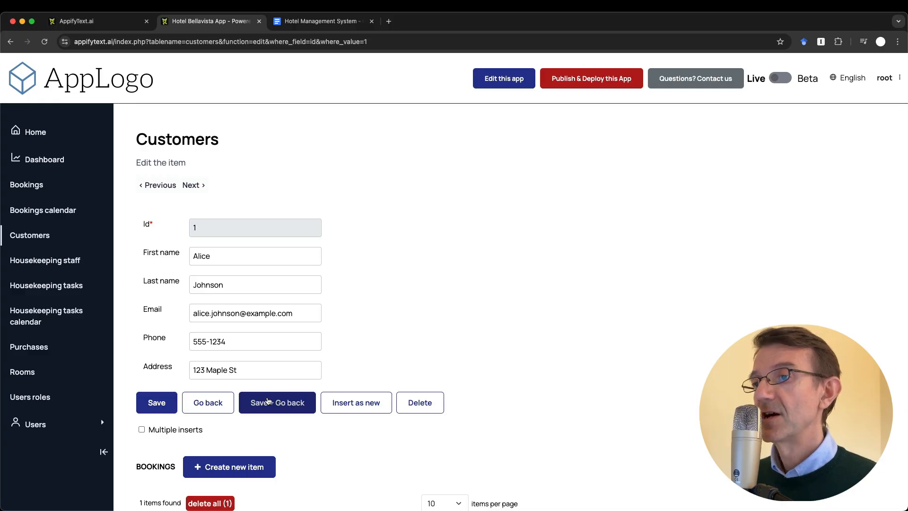
scroll(265, 400, "down", 3)
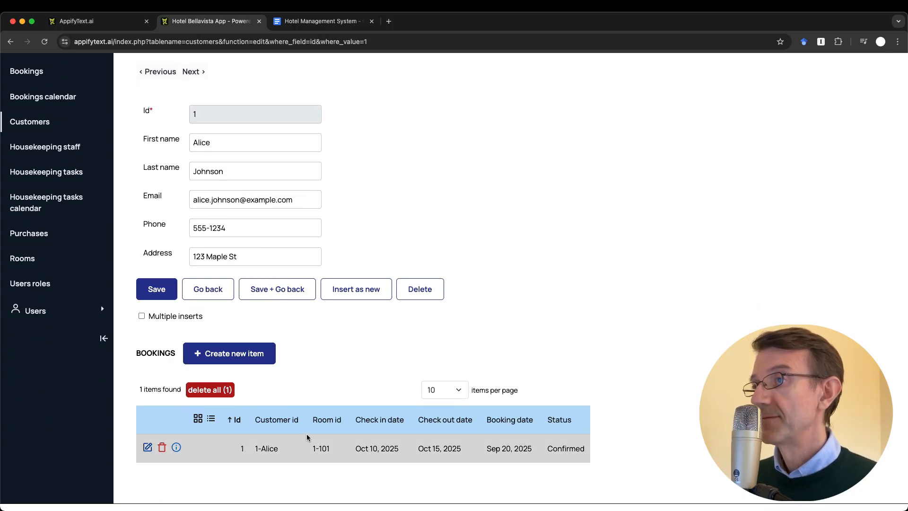
scroll(325, 388, "up", 3)
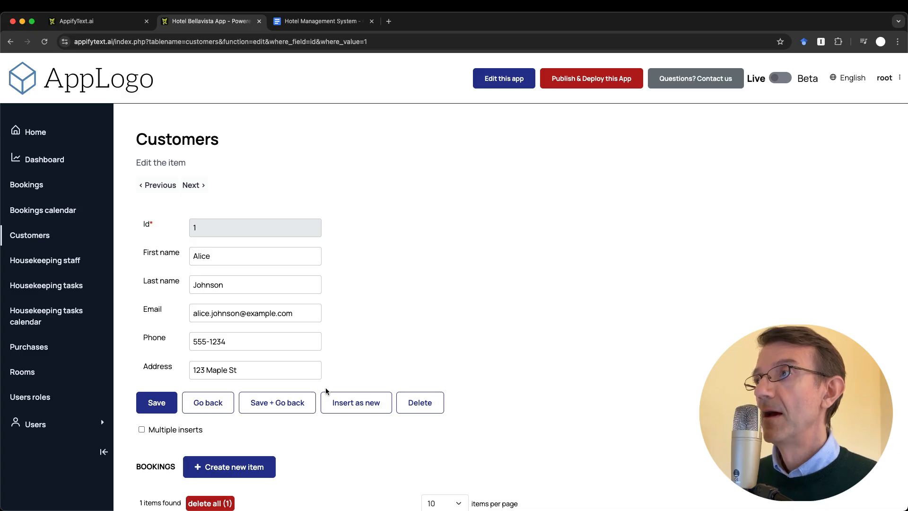
left_click(34, 235)
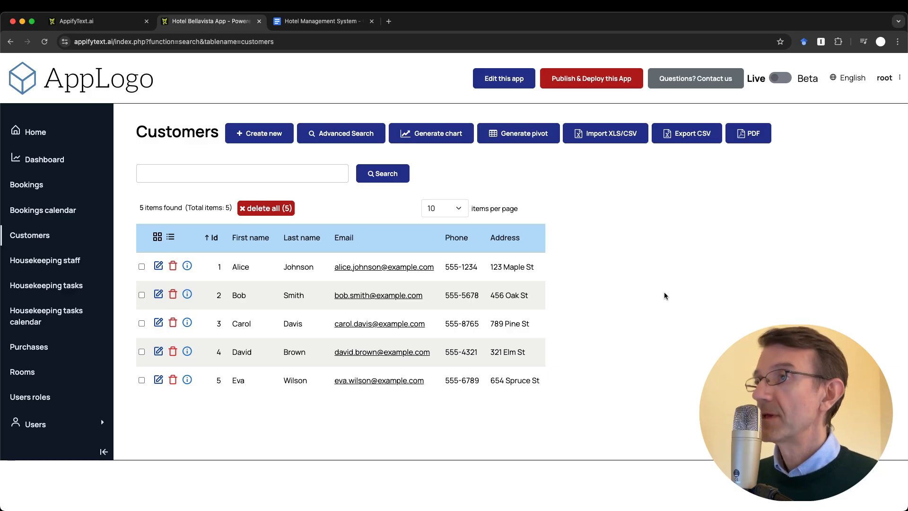
left_click(336, 21)
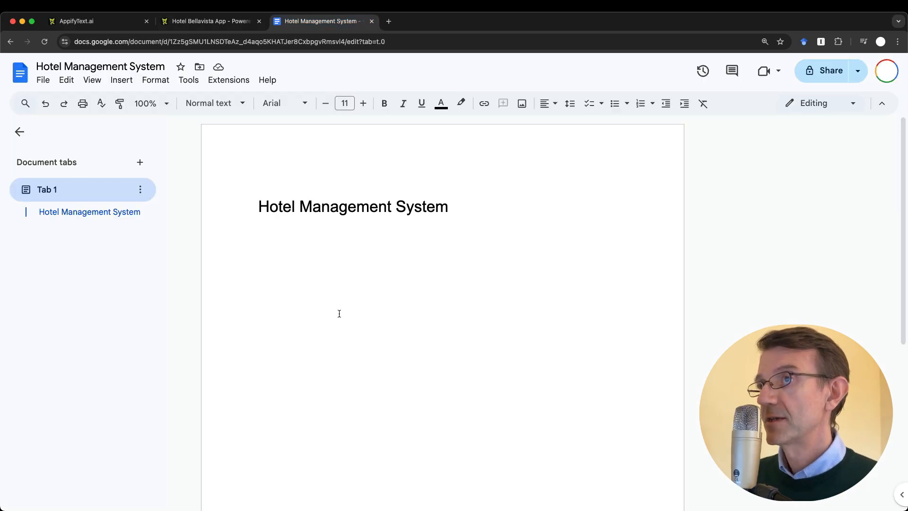
Switch from the Google Doc back to the Hotel Bellavista App's Customers list
left_click(208, 22)
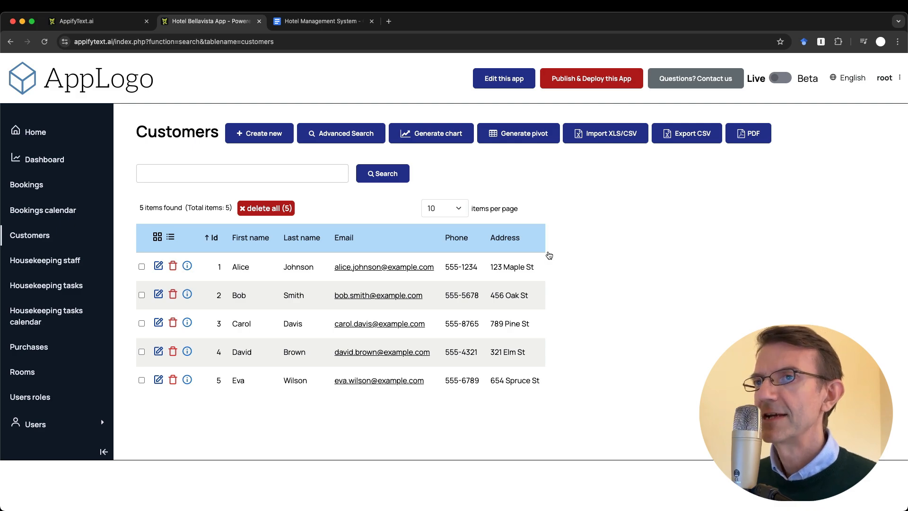
Start a blank new booking and view its Customer id choices without picking one
left_click(36, 186)
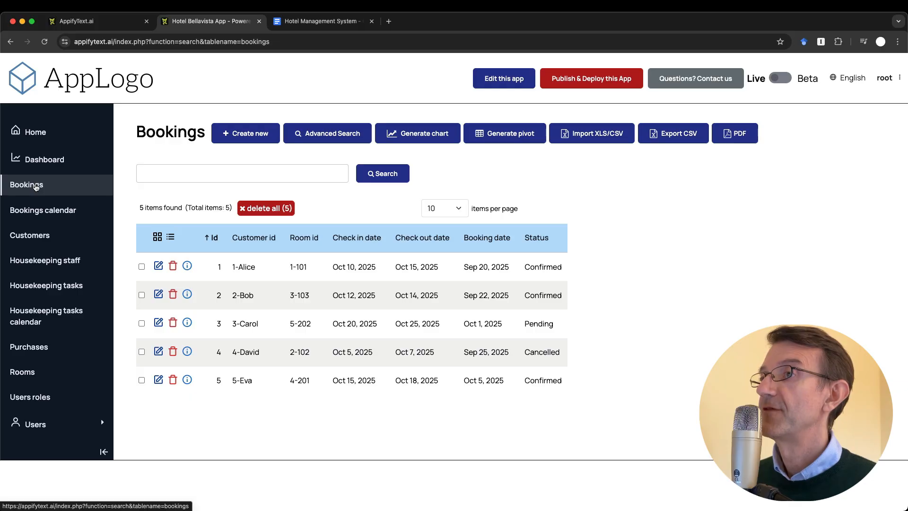
left_click(238, 133)
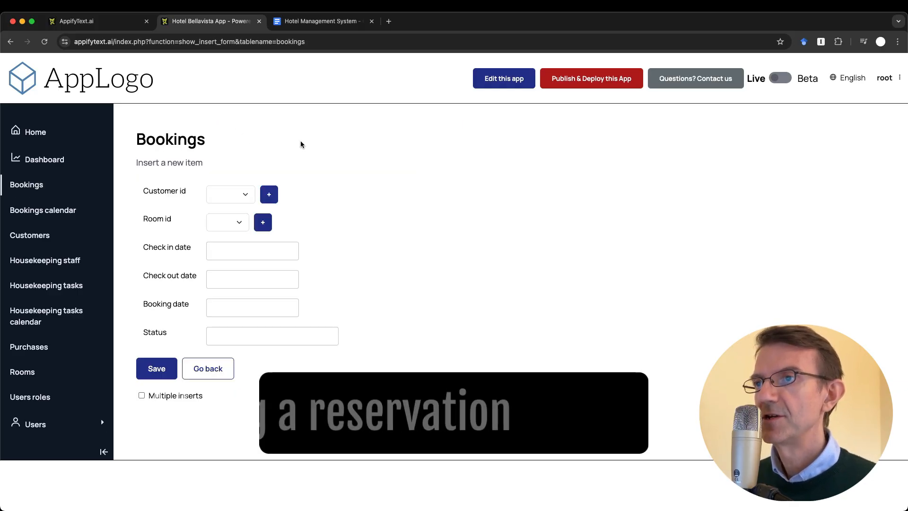
left_click(226, 191)
left_click(270, 146)
In the notes, add a 'Bookings' line and start a bulleted list beneath it
left_click(302, 23)
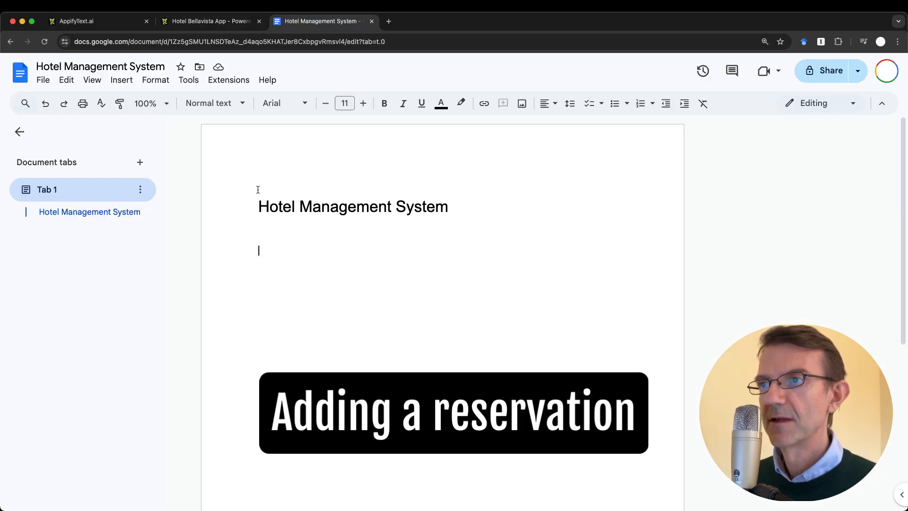
type("Boo")
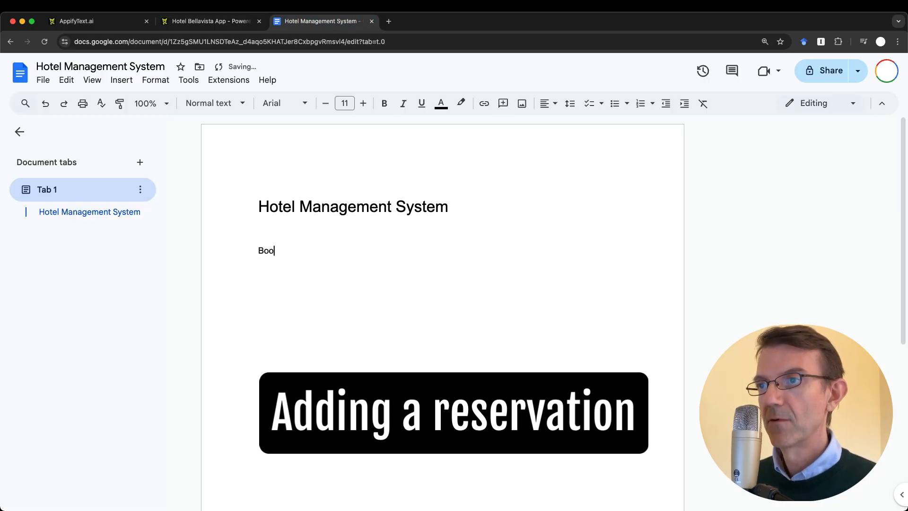
type("kings")
key("Return")
key("super+shift+8")
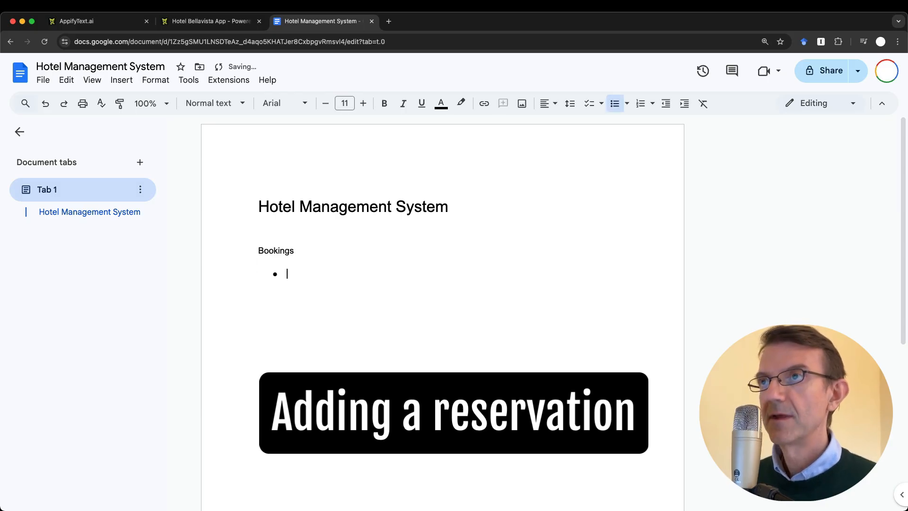
Write the bullet 'Rename label customer', then return to the new-booking form
key("ctrl+shift+Tab")
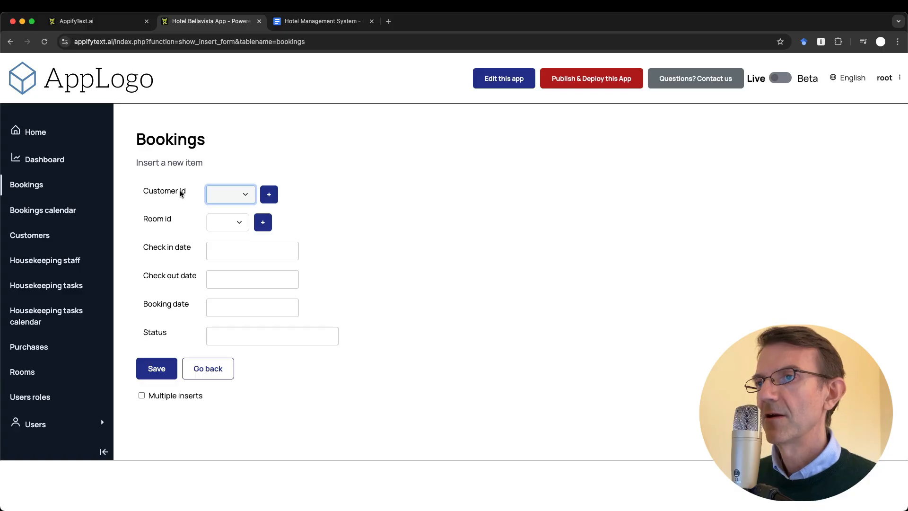
key("ctrl+Tab")
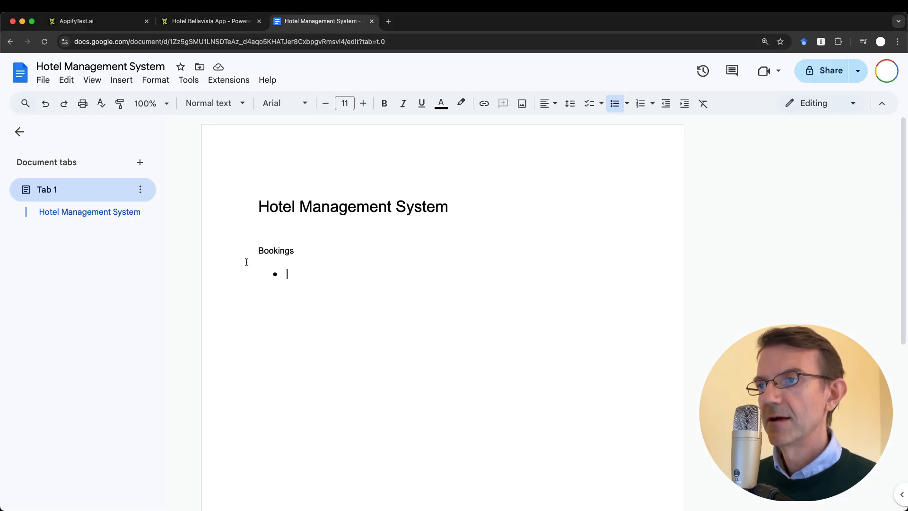
type("r")
key("BackSpace")
type("Rename")
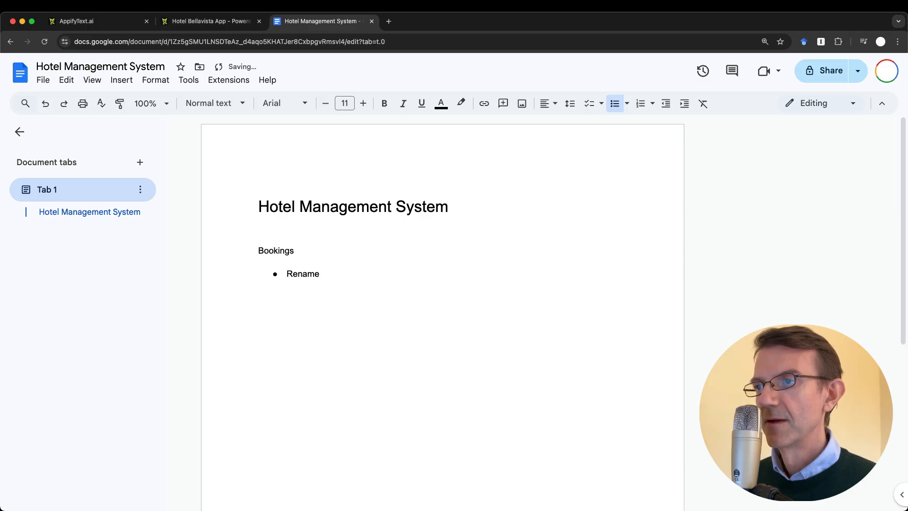
type(" label customer")
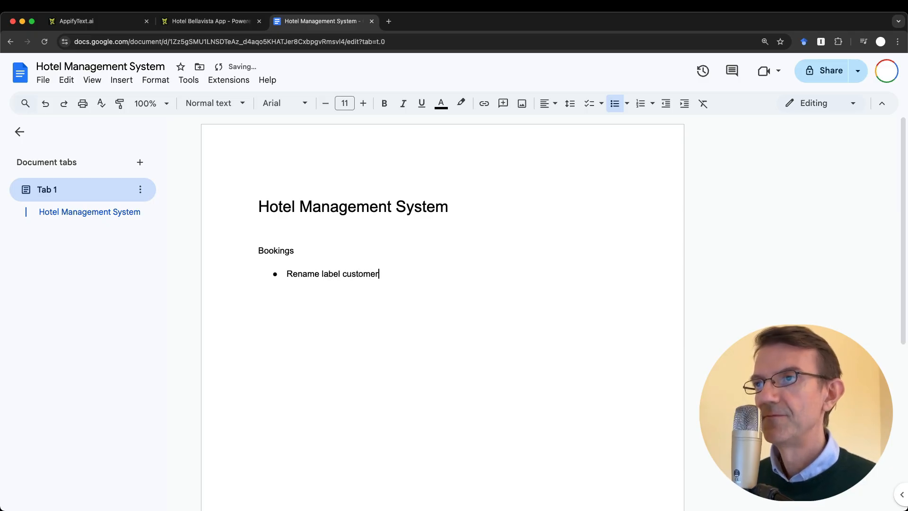
key("ctrl+shift+Tab")
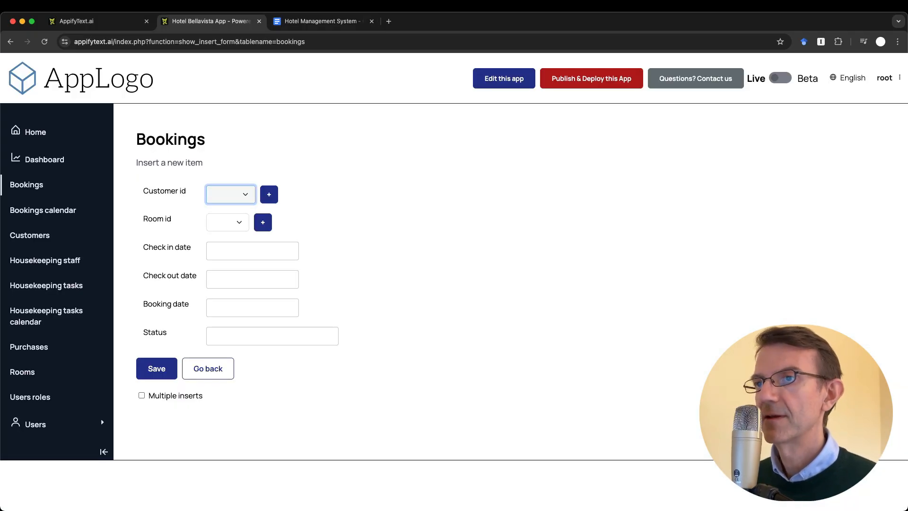
Recheck the new-booking form's Customer id choices without picking one, then go back to the notes
left_click(384, 154)
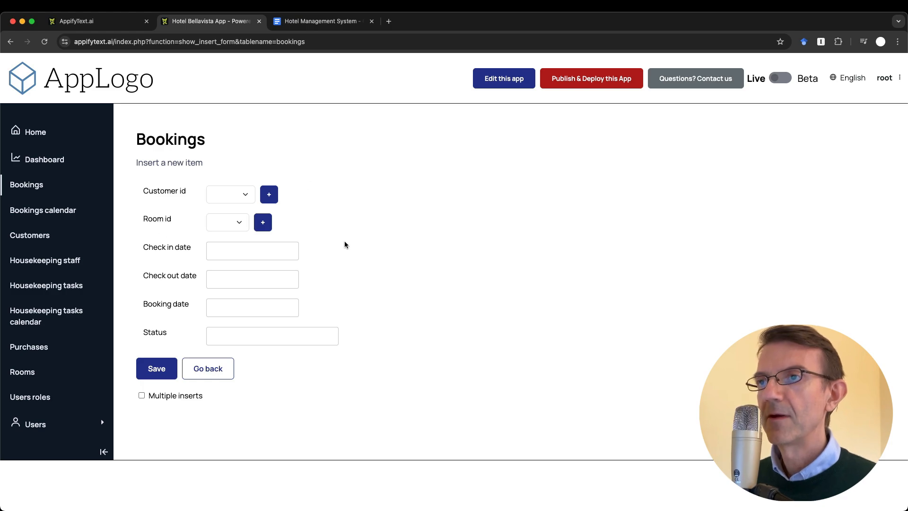
left_click(234, 194)
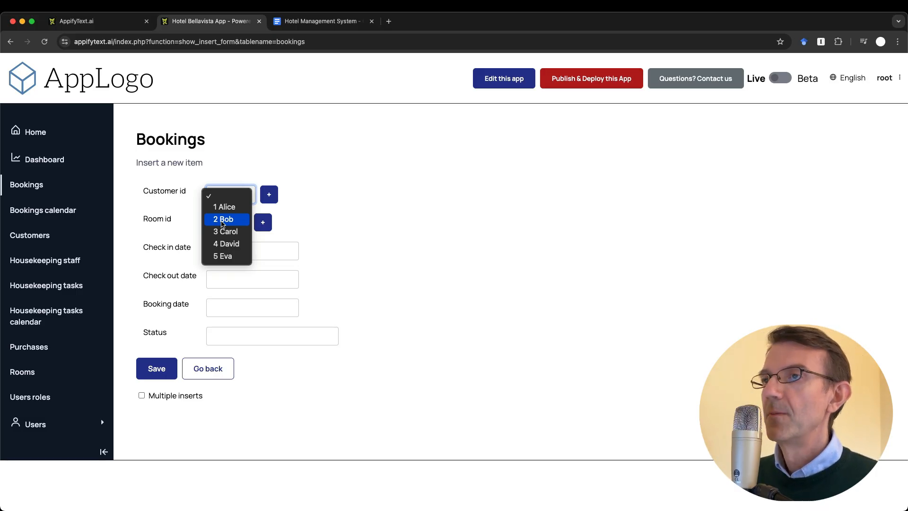
left_click(370, 205)
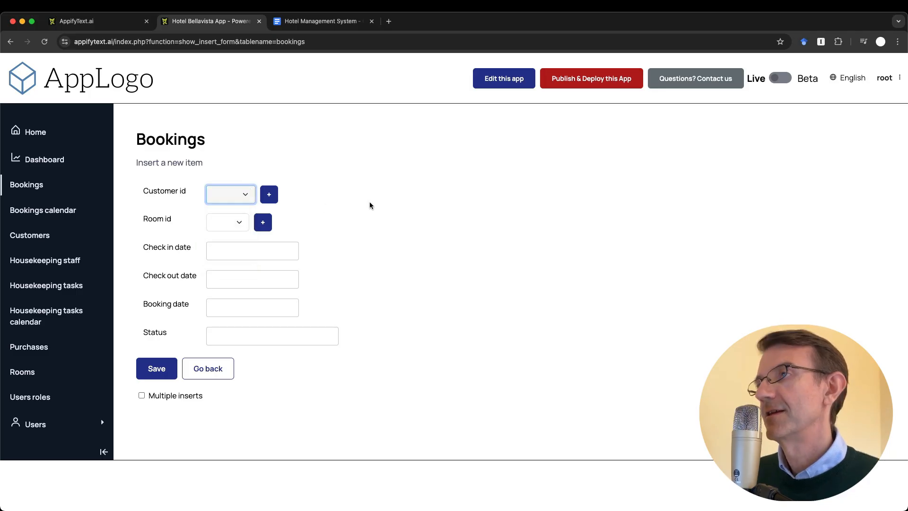
left_click(313, 21)
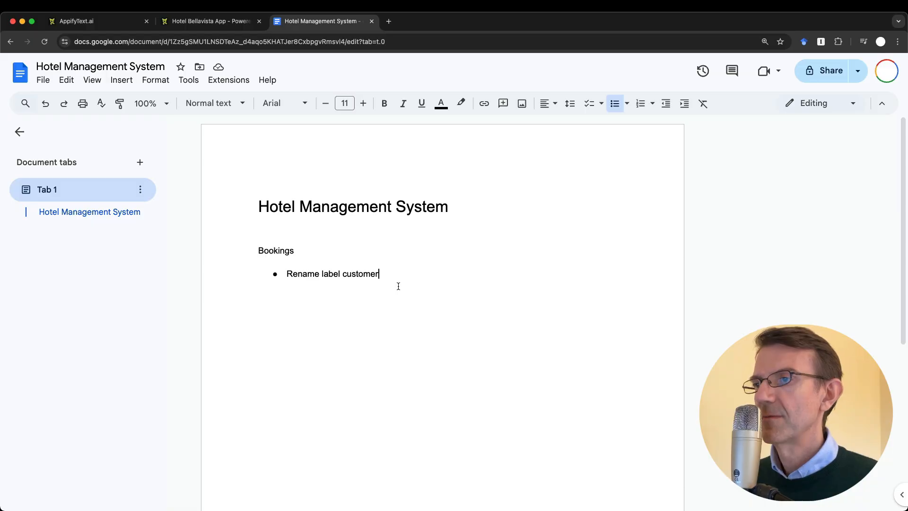
Add a second Bookings bullet reading 'Add customer last name', then reopen the form's customer list
key("Return")
type("Add")
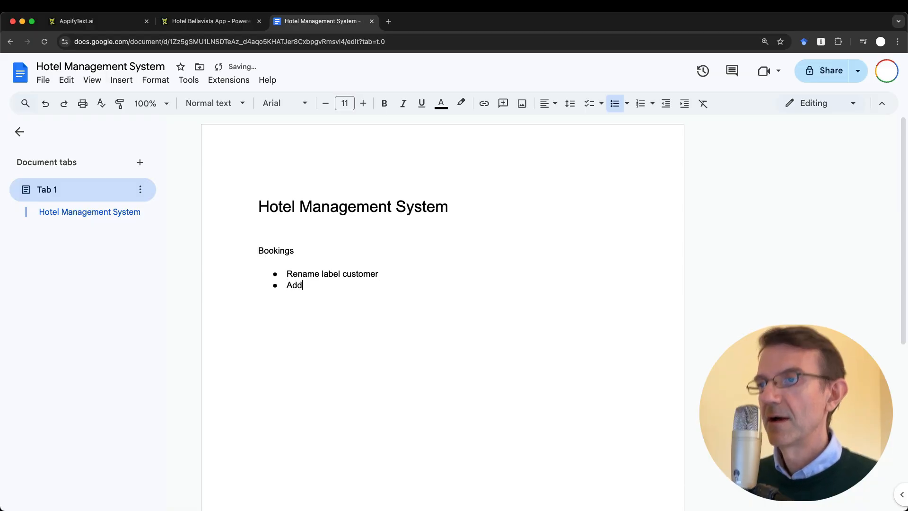
type(" last name")
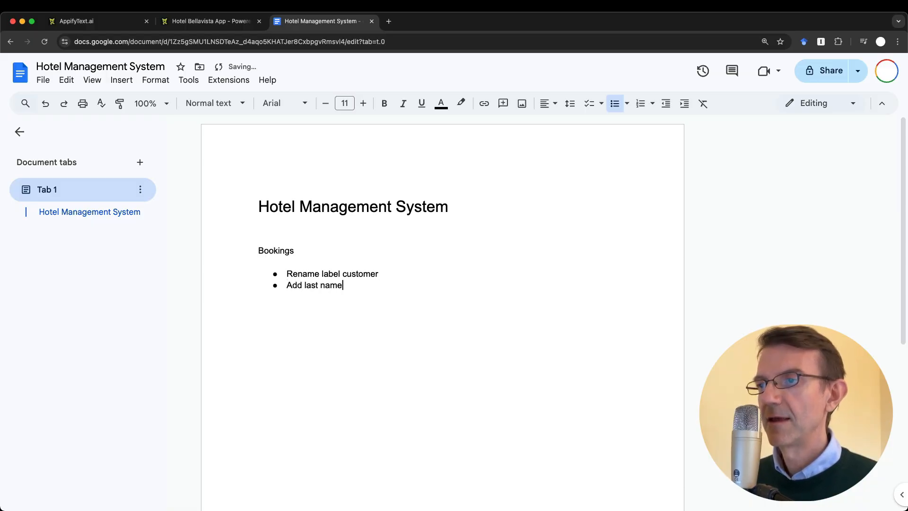
key("Left")
key("Left")
key("Left")
key("Left")
key("Left")
key("Left")
key("Left")
key("Left")
key("Left")
key("Left")
key("Left")
key("Right")
type("customer")
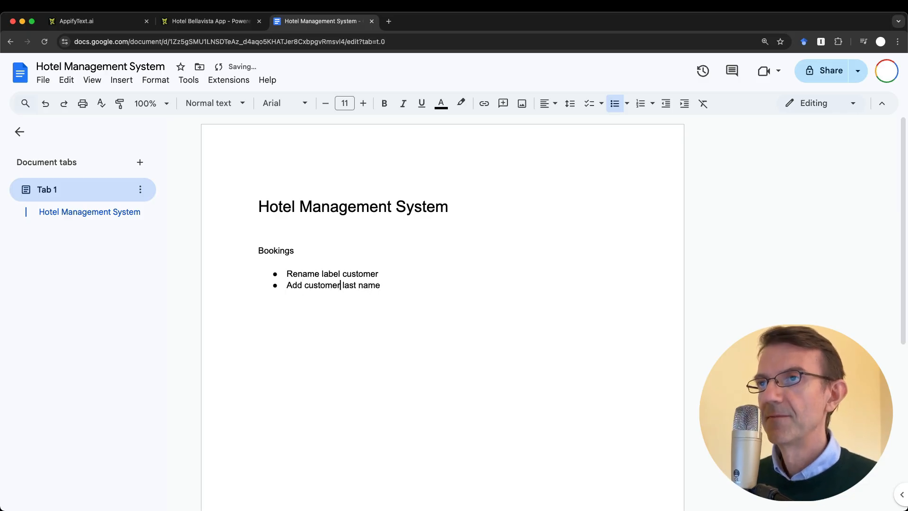
key("ctrl+shift+Tab")
left_click(229, 194)
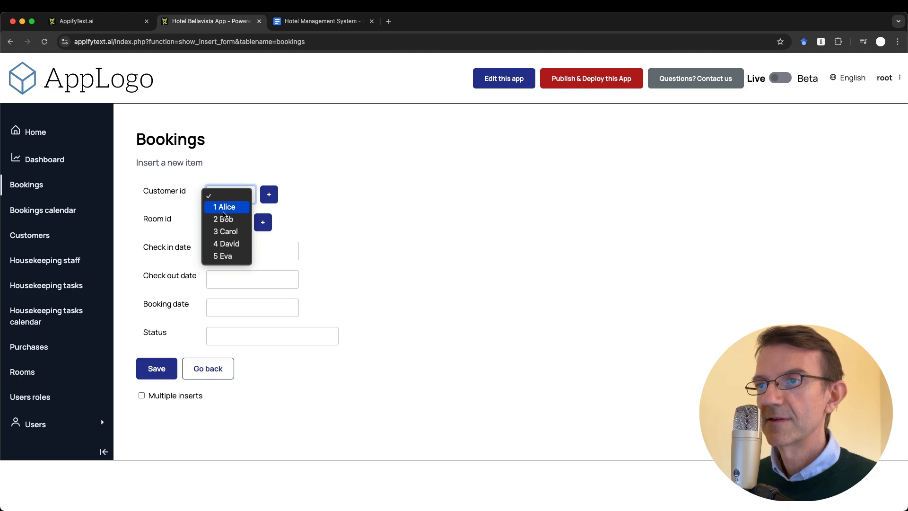
Assign customer 1 (Alice) and room 102 to the new booking
left_click(233, 207)
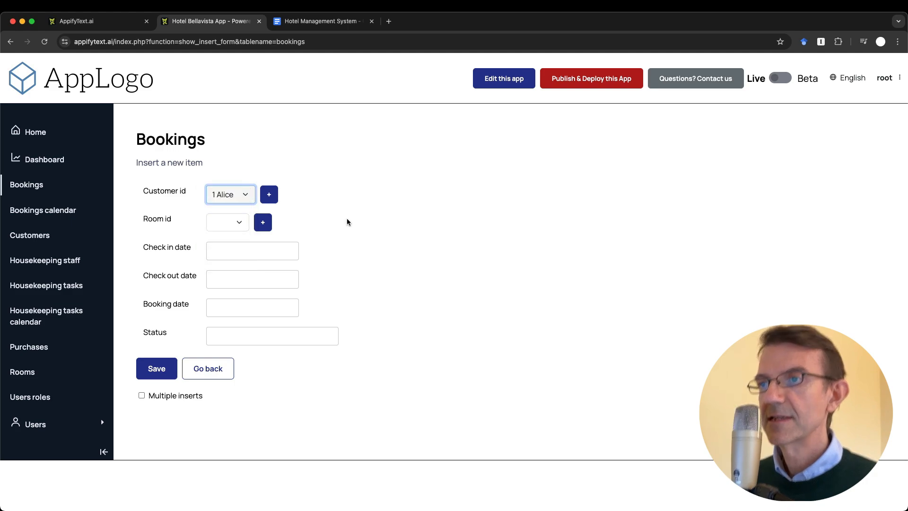
left_click(224, 222)
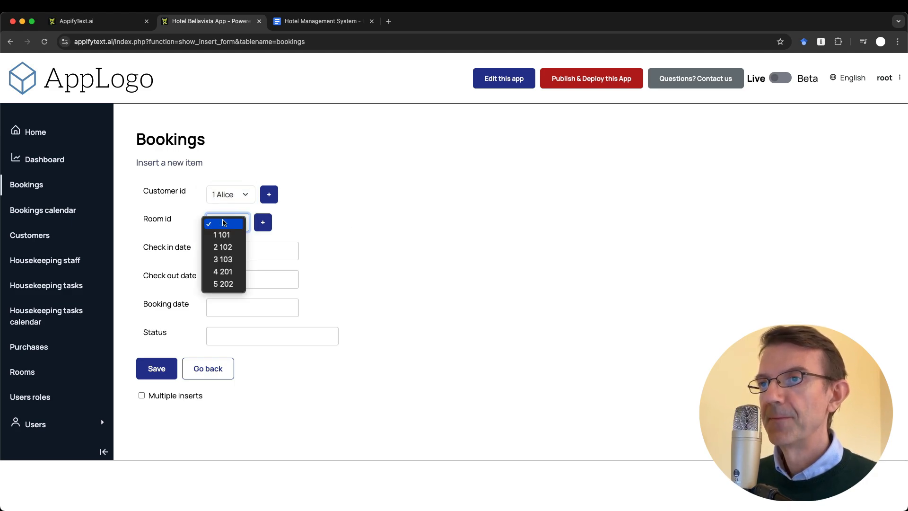
left_click(231, 247)
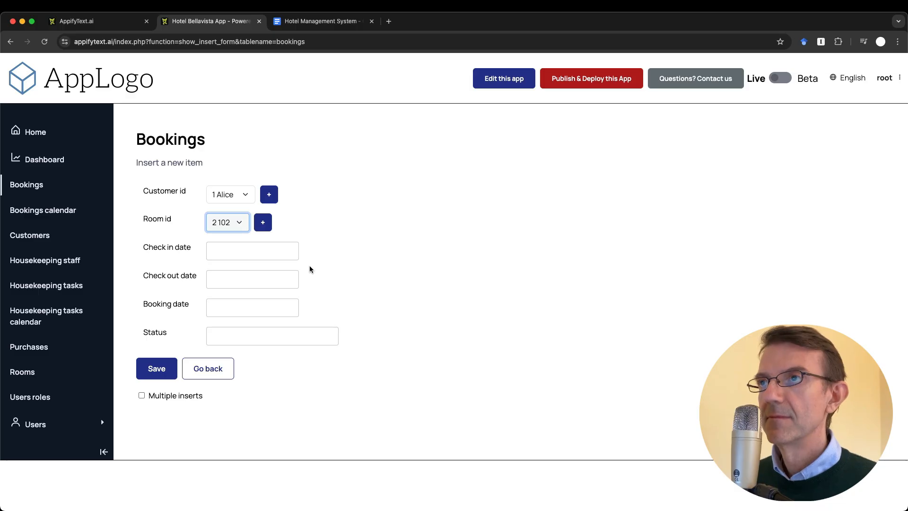
left_click(348, 260)
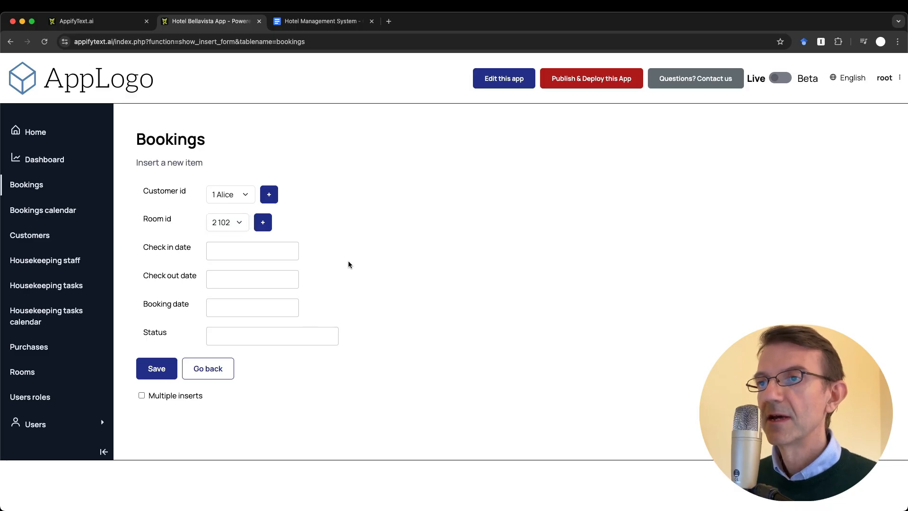
Set check-in 10-15-2025, check-out 10-17-2025 and booking date 10-13-2025
left_click(244, 248)
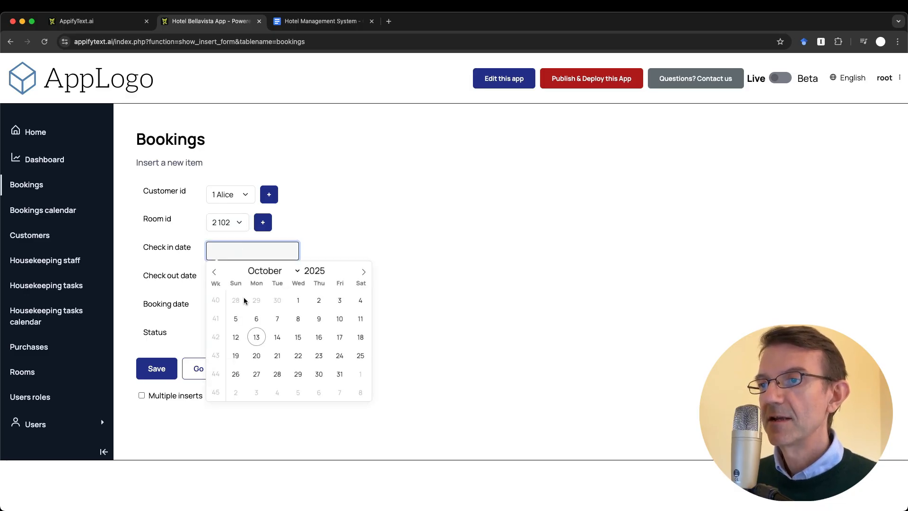
left_click(298, 338)
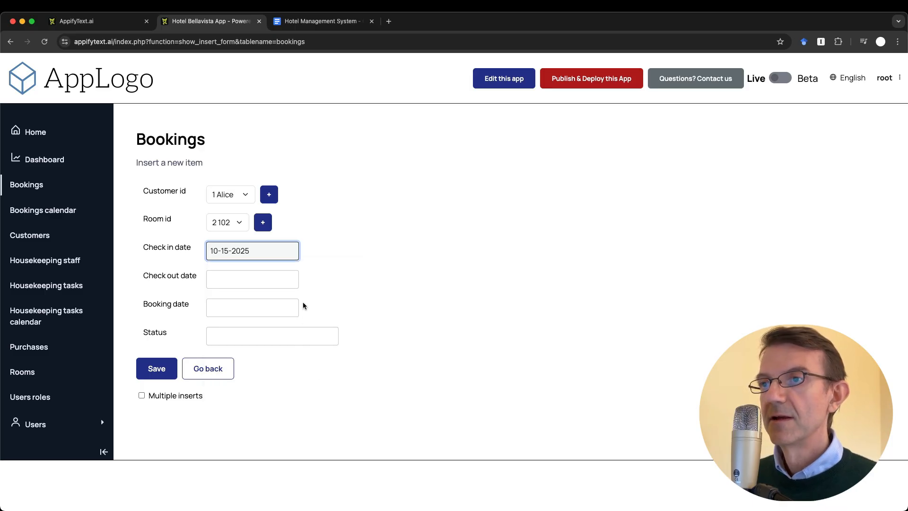
left_click(241, 276)
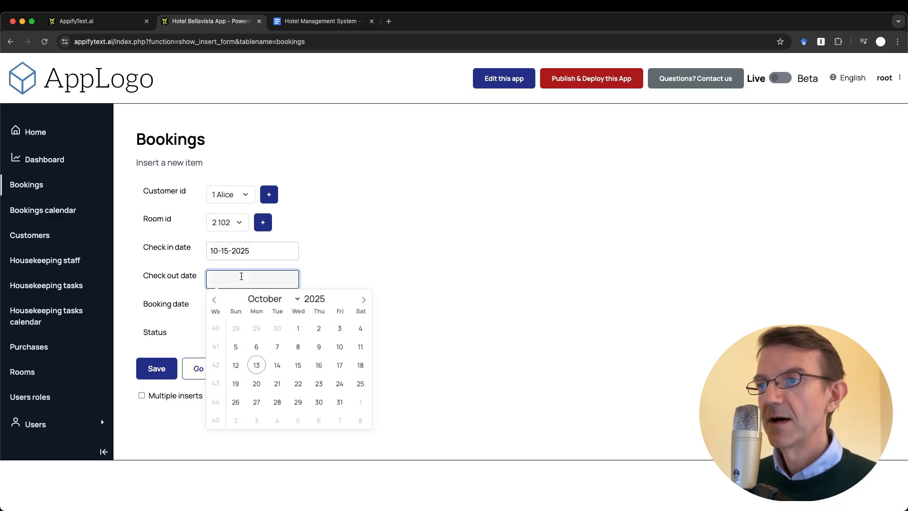
left_click(321, 369)
left_click(274, 278)
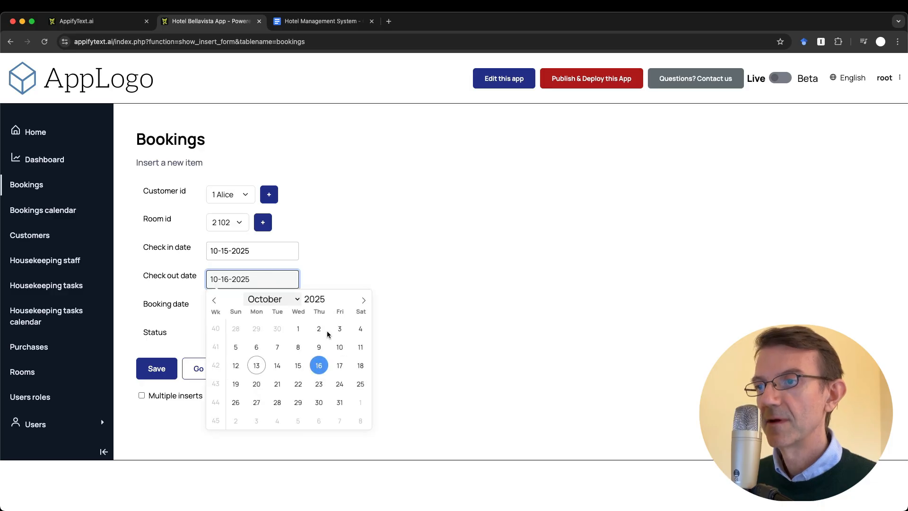
left_click(340, 368)
left_click(377, 281)
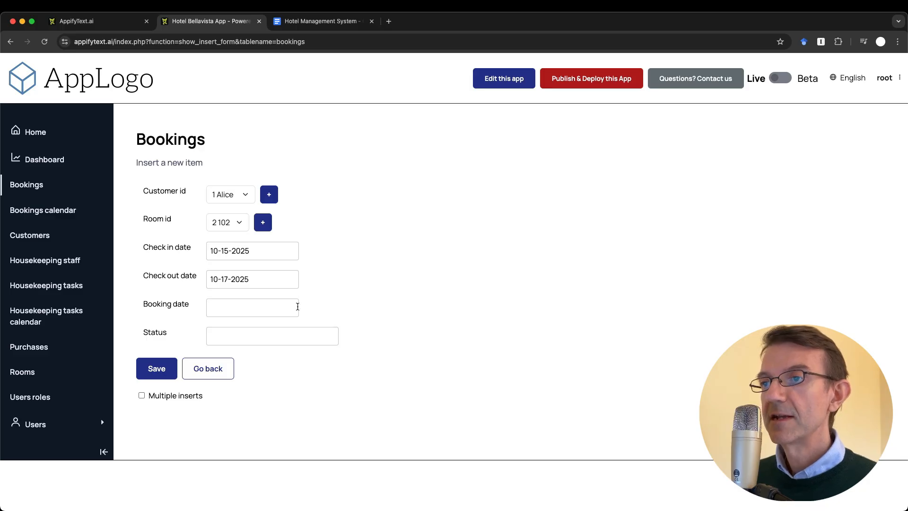
left_click(274, 307)
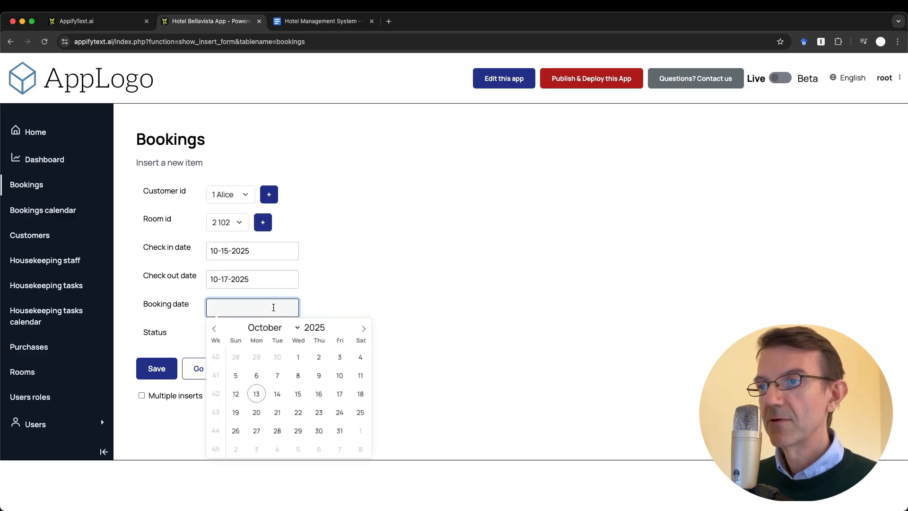
left_click(256, 394)
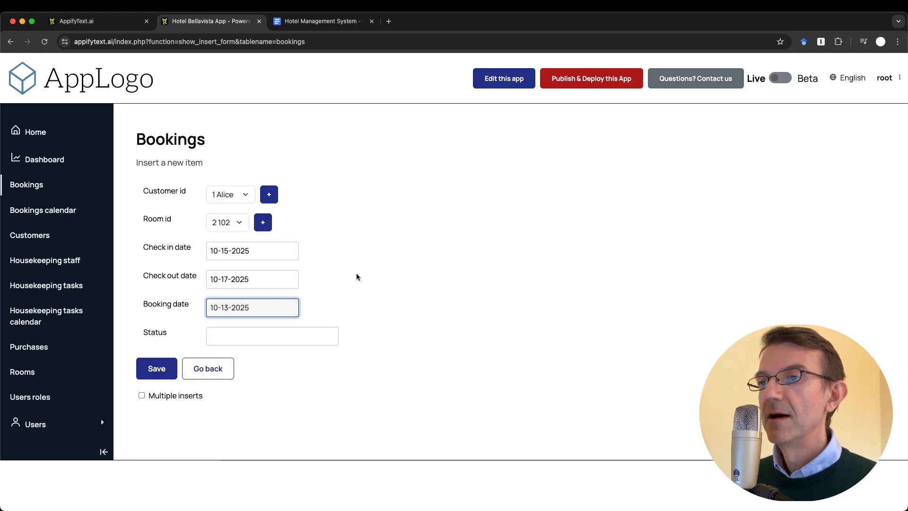
Leave Status empty, confirm the 10-13-2025 booking date, and resume writing after the second note
left_click(252, 338)
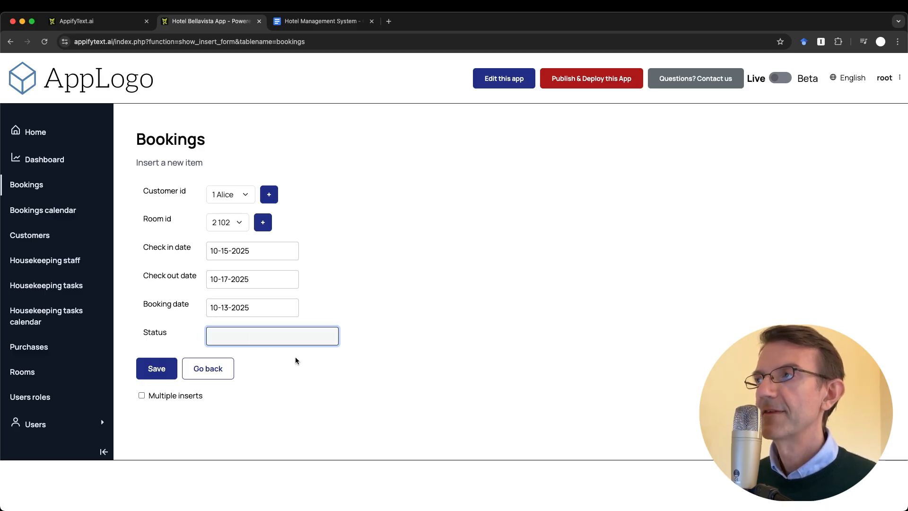
left_click(376, 283)
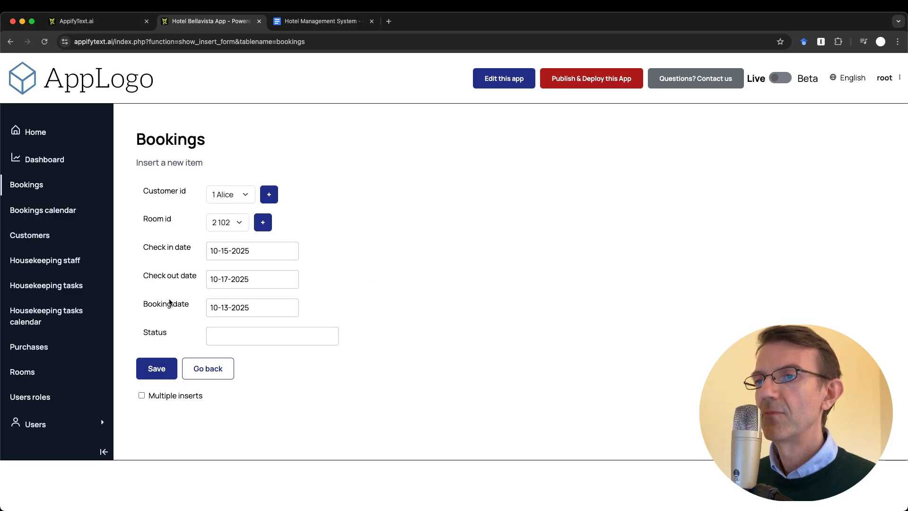
left_click(273, 309)
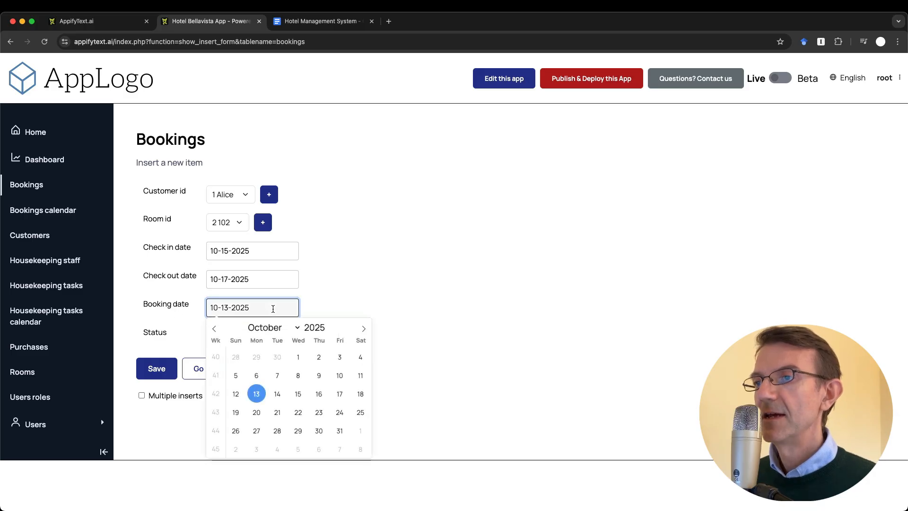
left_click(362, 286)
left_click(323, 22)
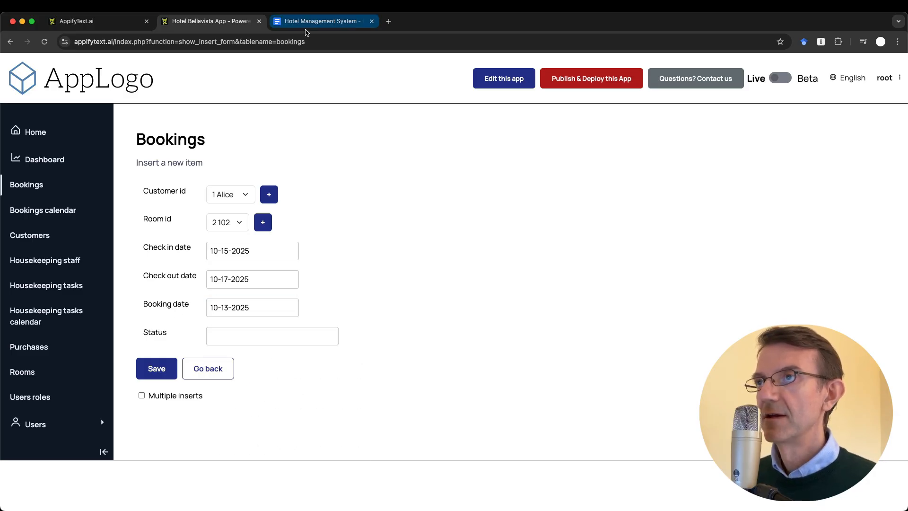
left_click(408, 297)
Add the note 'Booking date should be current date', correcting 'data' to 'date'
key("Return")
type("B")
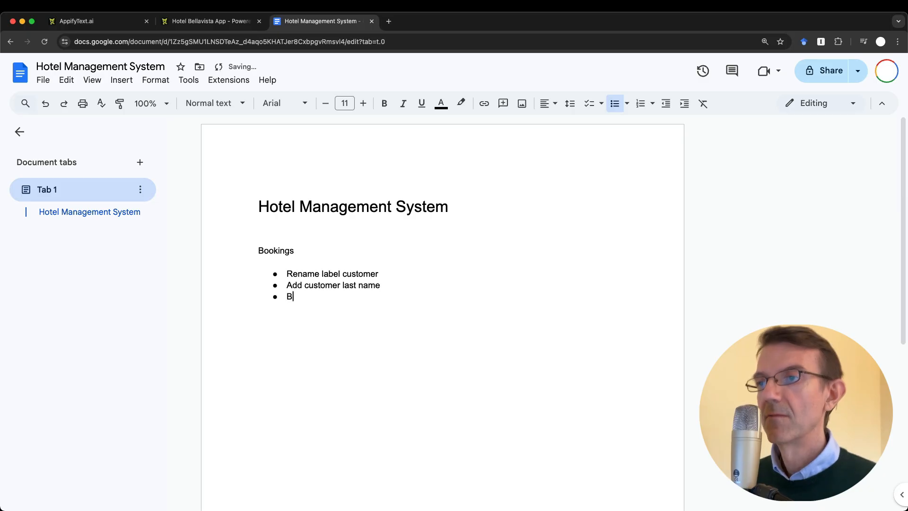
type("ooking date")
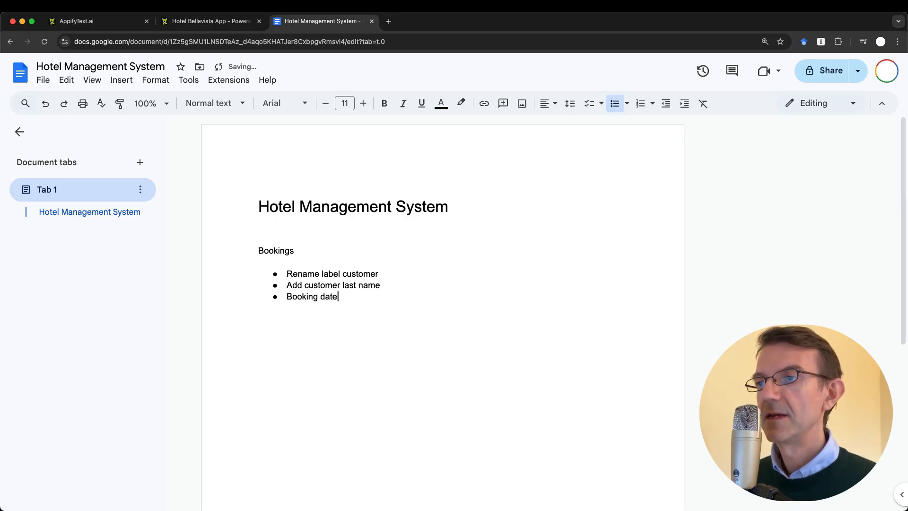
type(" should")
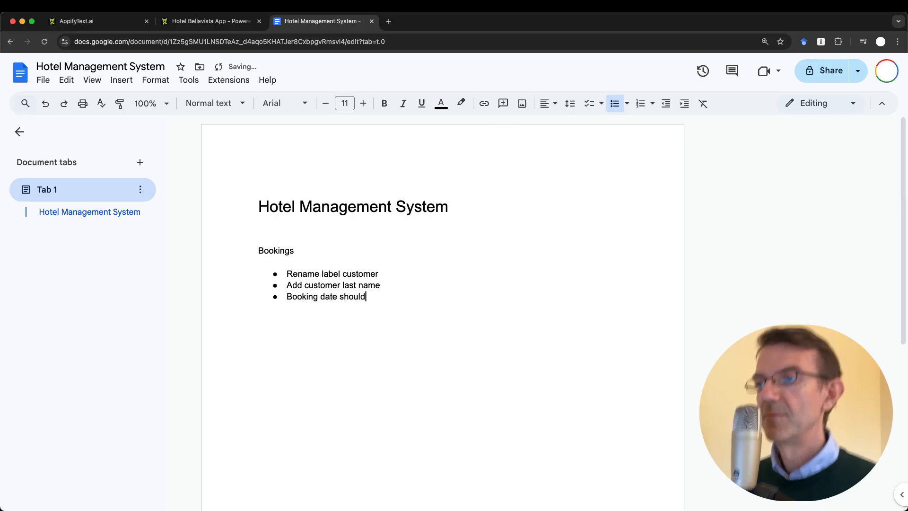
type(" be current data")
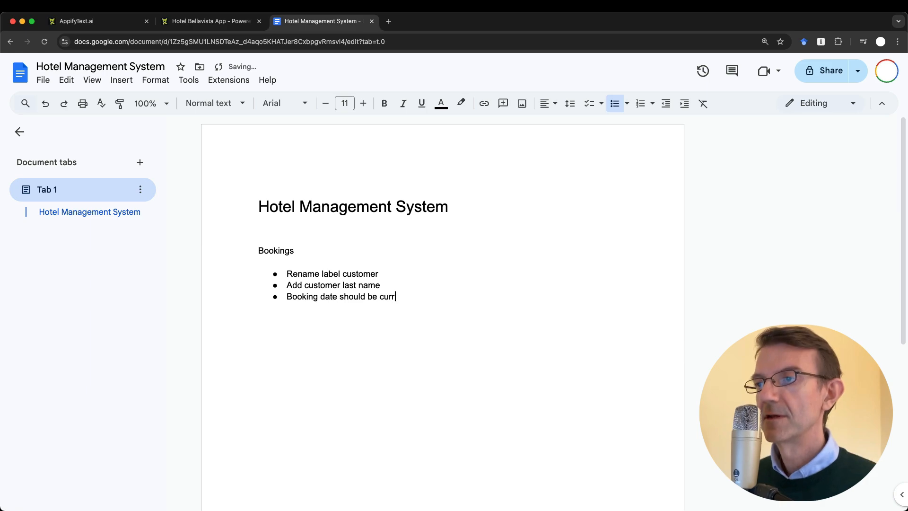
key("Return")
key("Return")
key("BackSpace")
key("BackSpace")
type("e")
key("Return")
key("ctrl+shift+Tab")
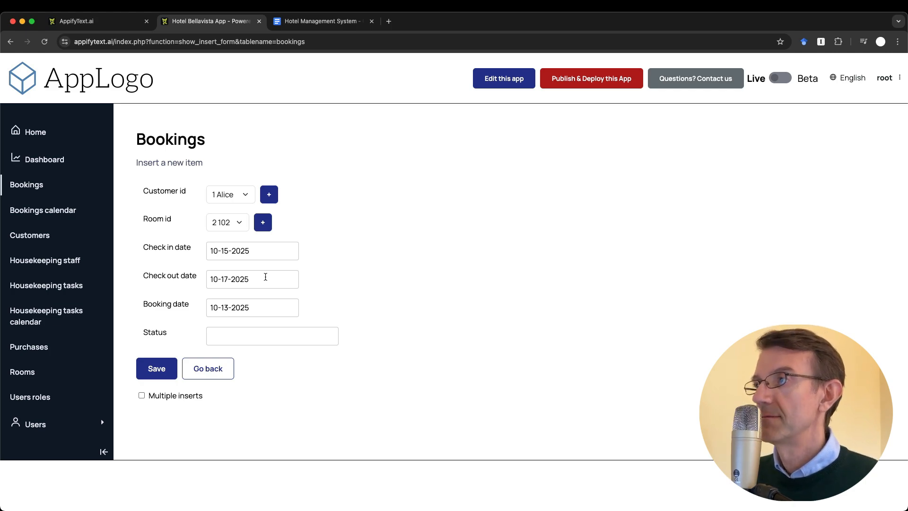
Add a 'Number of people' bullet to the notes and go back to the Bookings form
left_click(302, 21)
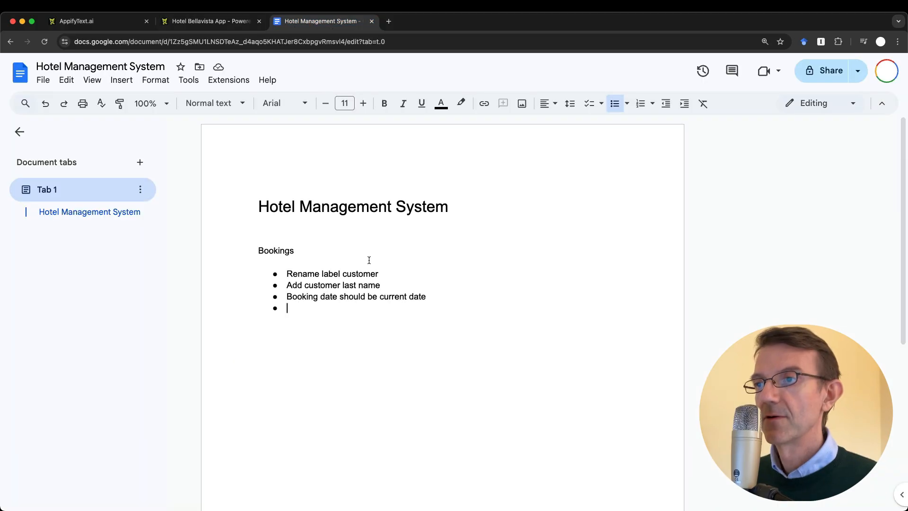
type("Number of people")
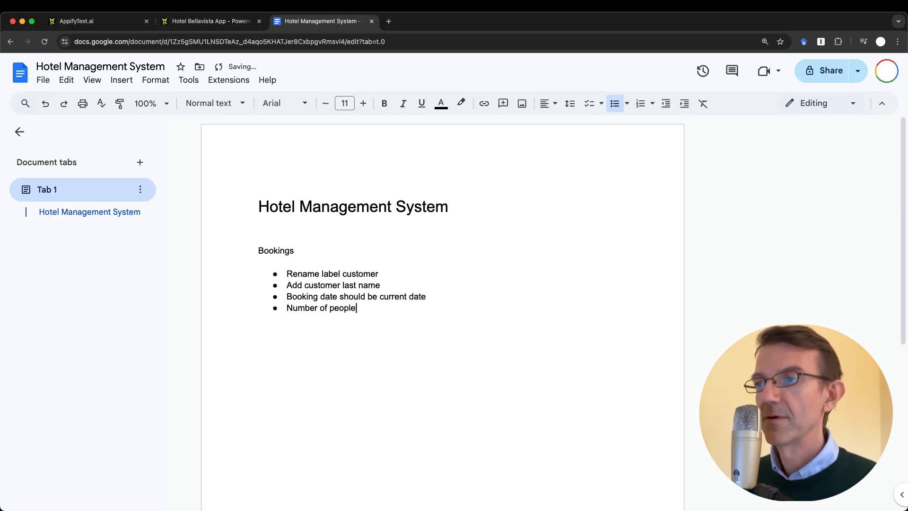
key("Return")
key("ctrl+shift+Tab")
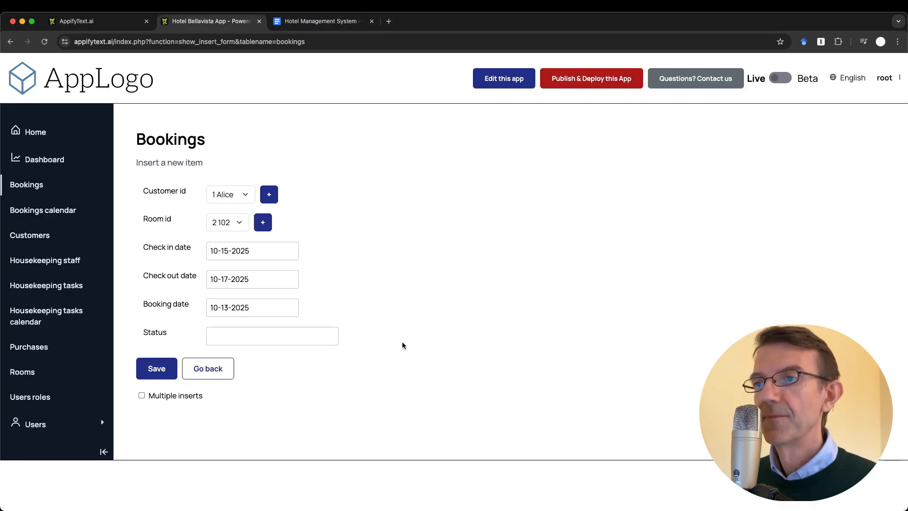
Save booking 6 and note 'Status should be listbox or radio buttons' in the review doc
left_click(157, 373)
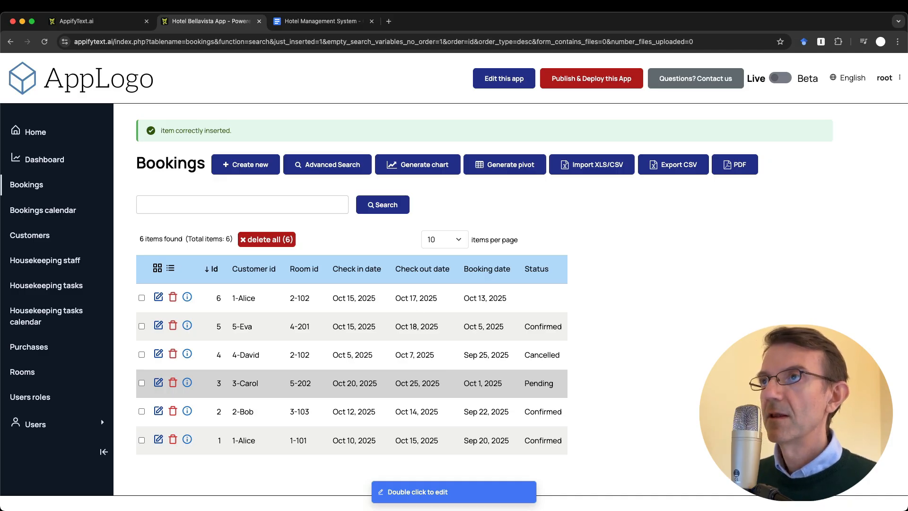
left_click(302, 22)
type("Status should be ")
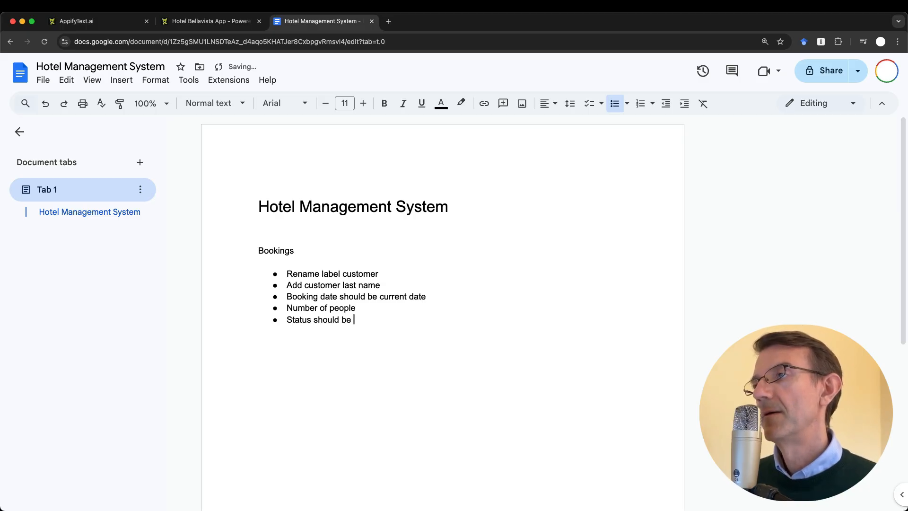
type("listbox or radio butto")
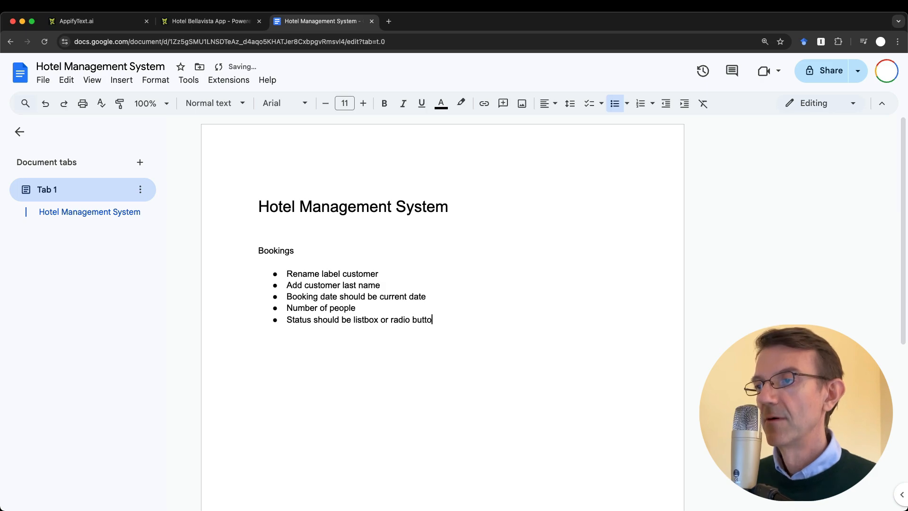
type("ns")
key("ctrl+shift+Tab")
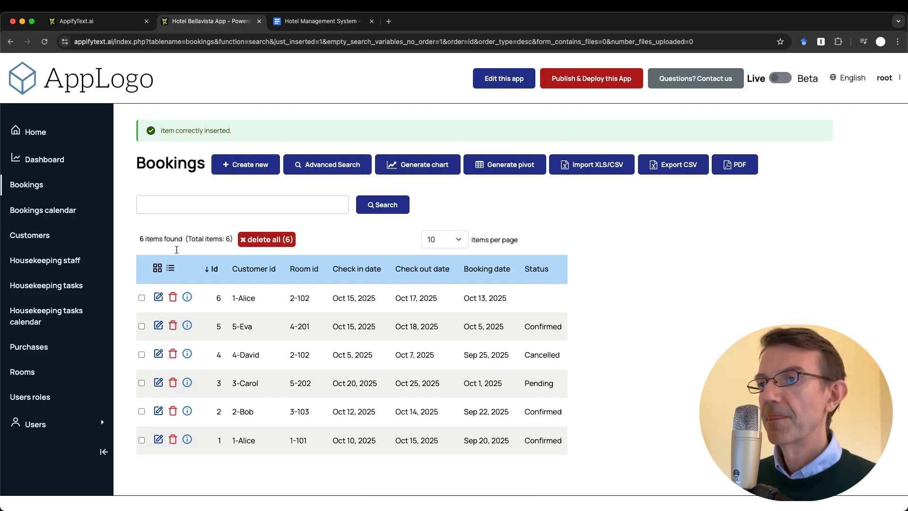
left_click(159, 296)
left_click(257, 395)
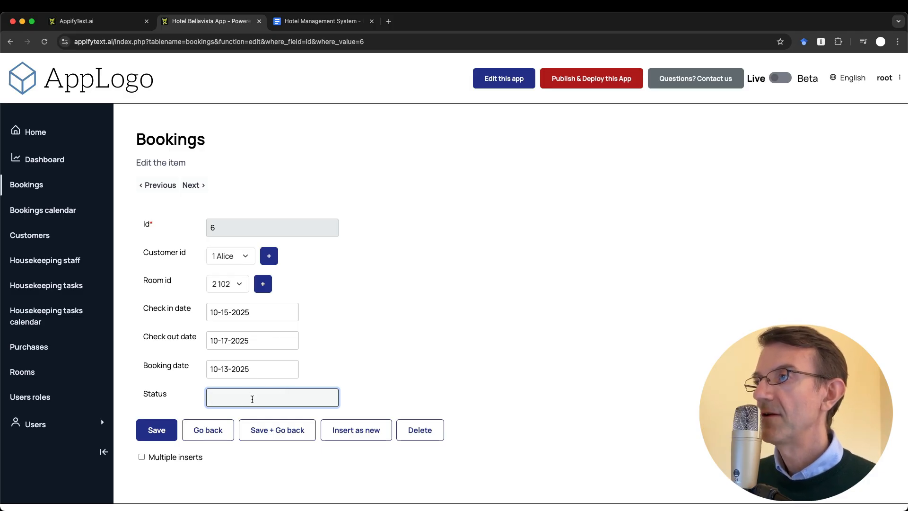
left_click(310, 20)
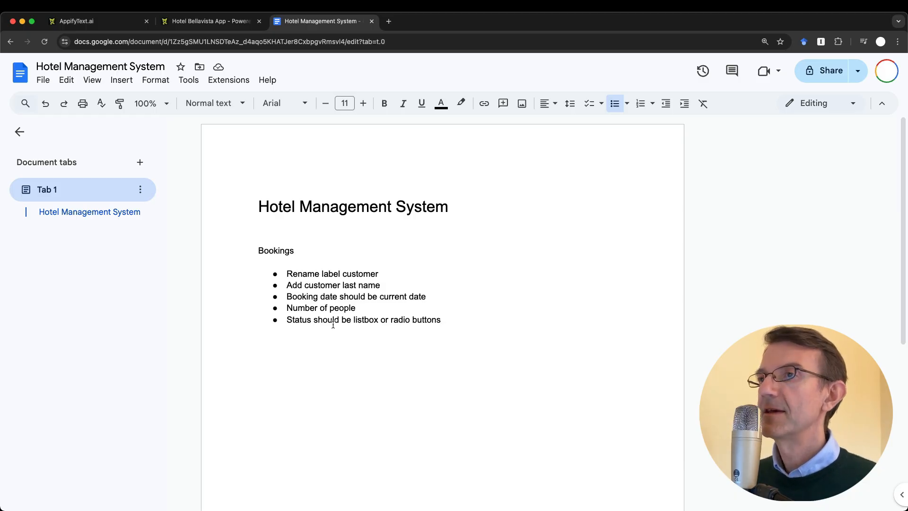
key("ctrl+shift+Tab")
left_click(398, 322)
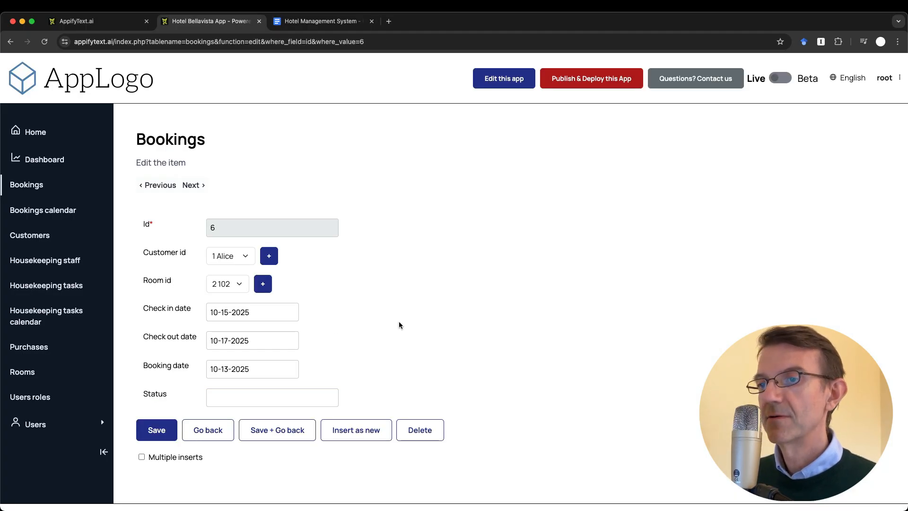
left_click(211, 435)
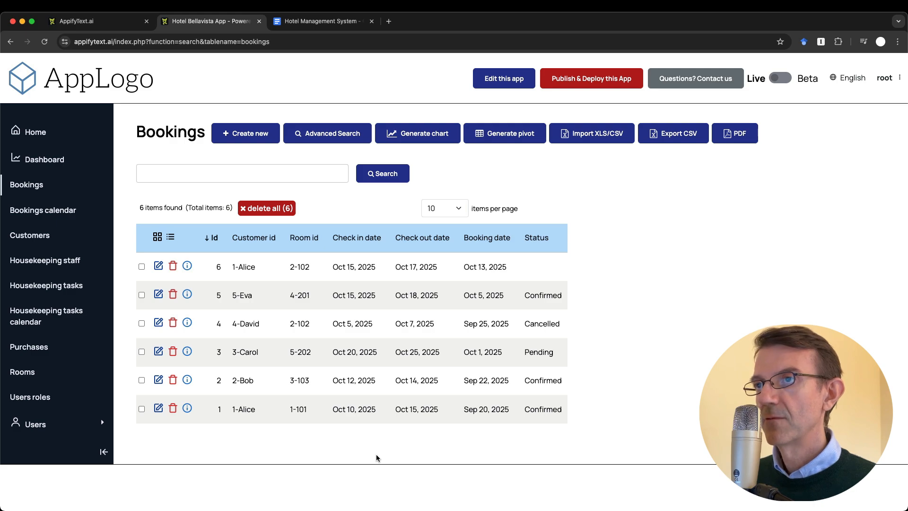
Browse the October 2025 Bookings calendar, then go back to the review notes
left_click(48, 209)
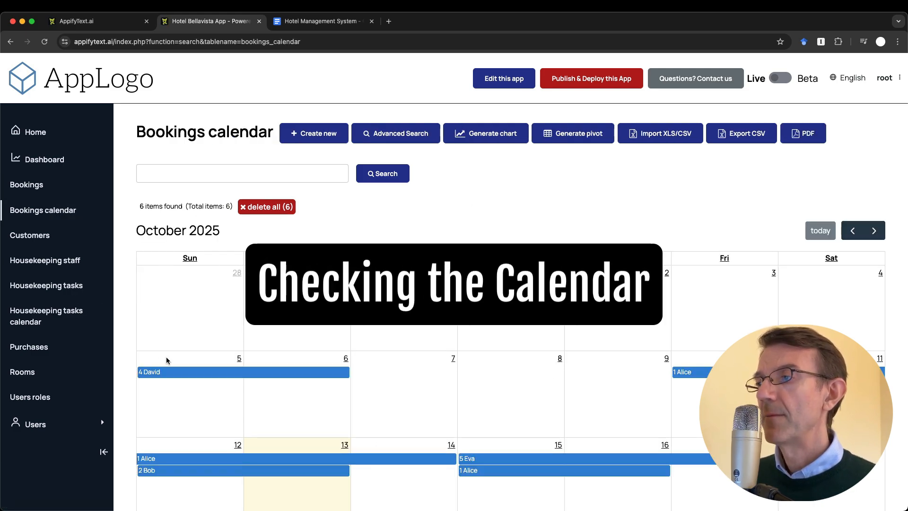
scroll(166, 361, "down", 2)
scroll(167, 360, "up", 2)
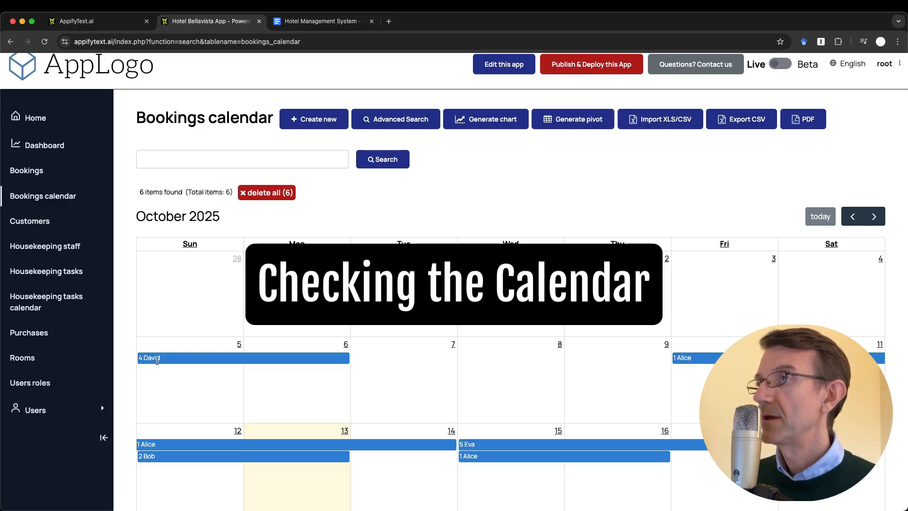
key("ctrl+Tab")
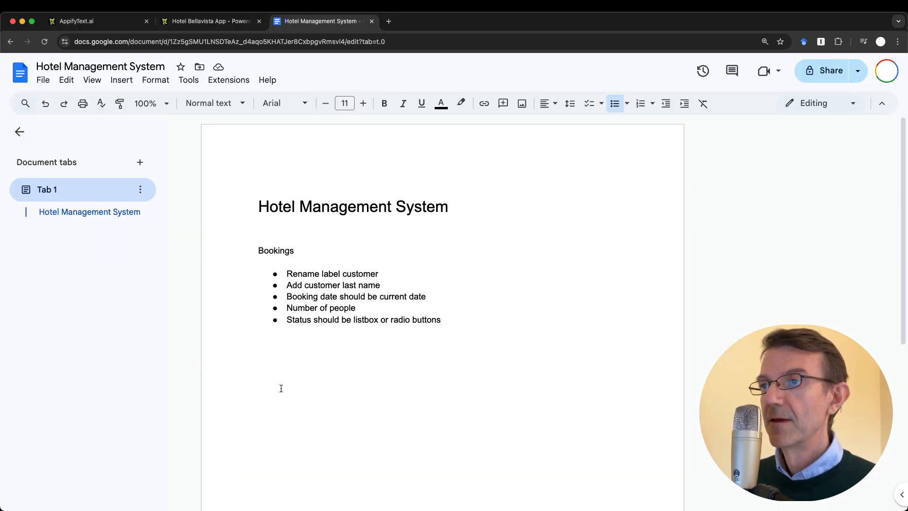
Add a 'Bookings Calendar' heading with the bullet 'Show room number'
key("Return")
key("Return")
key("Return")
type("B")
key("BackSpace")
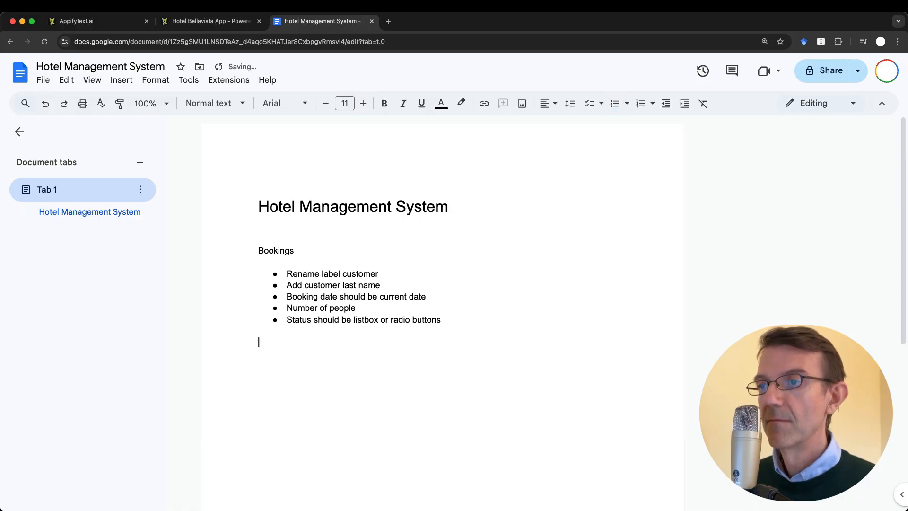
type("Bookings Calendar")
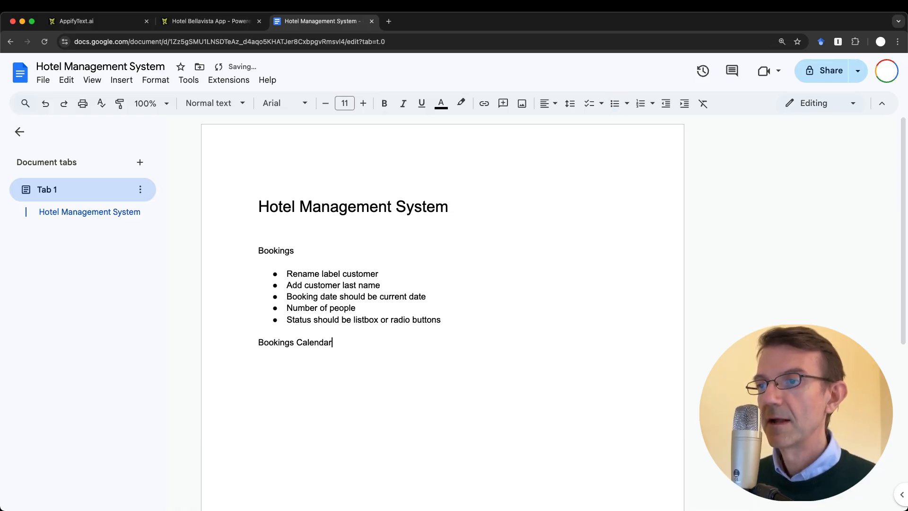
key("Return")
key("super+shift+8")
type("Show ro")
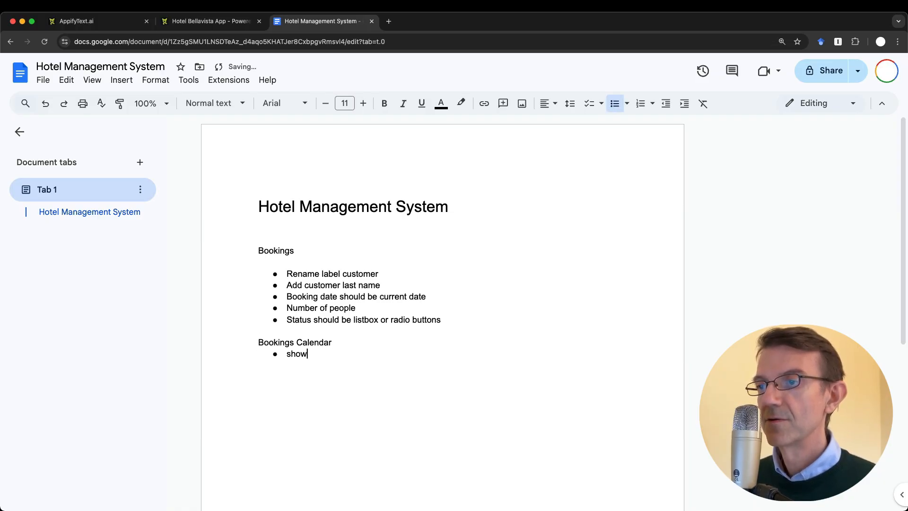
type("om number")
key("Return")
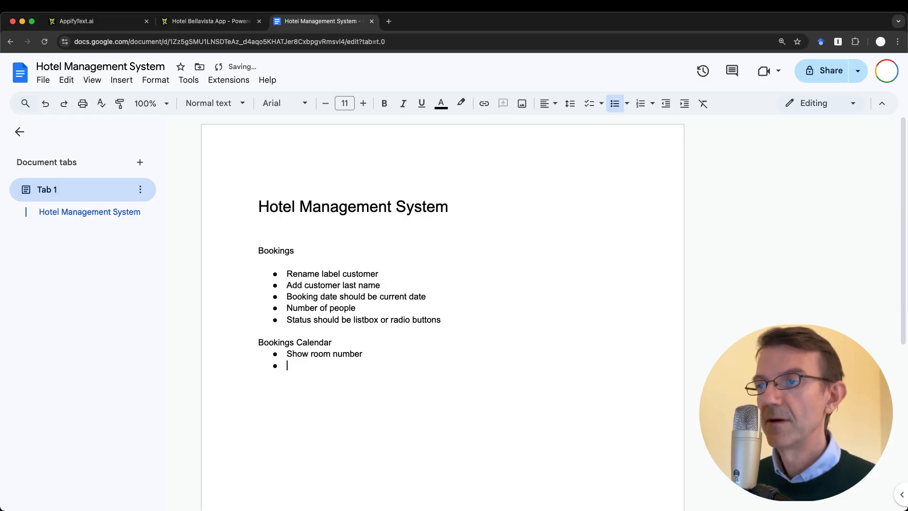
key("ctrl+shift+Tab")
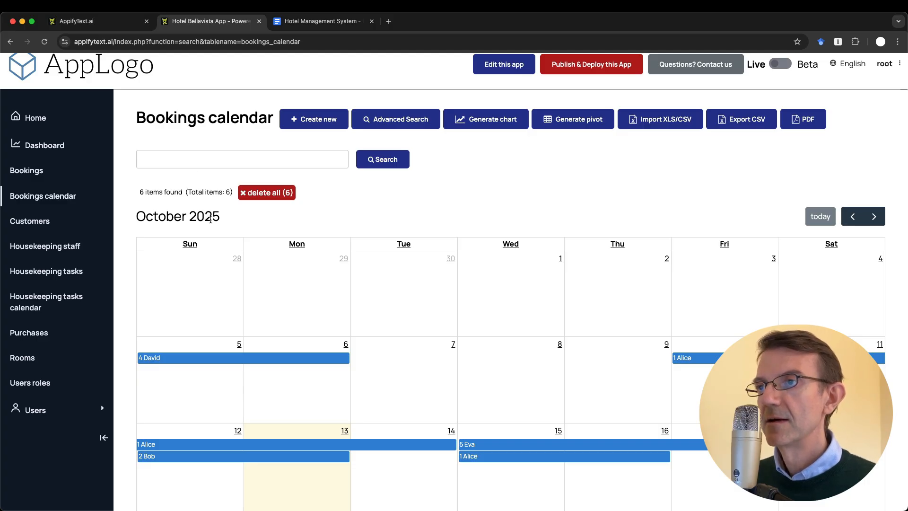
Try the calendar's search box, then add the bullet 'Room number filter' to the notes
left_click(199, 165)
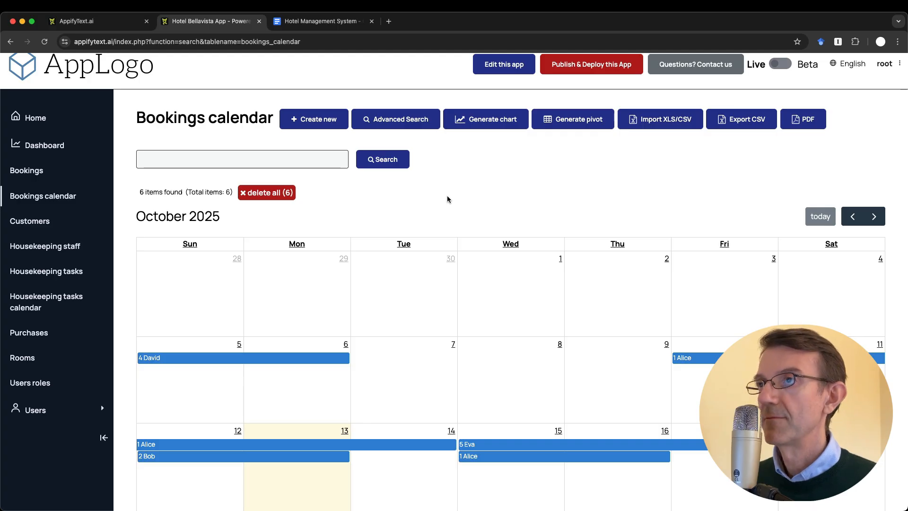
left_click(319, 19)
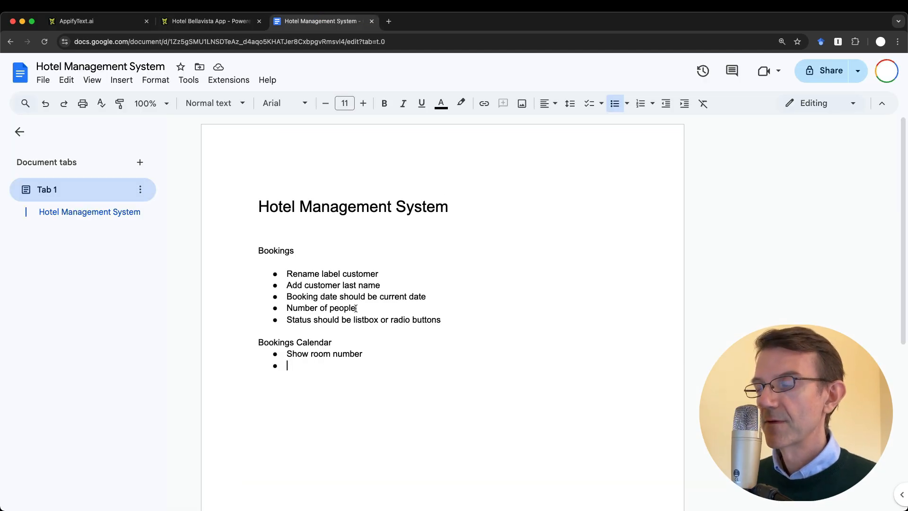
left_click(293, 365)
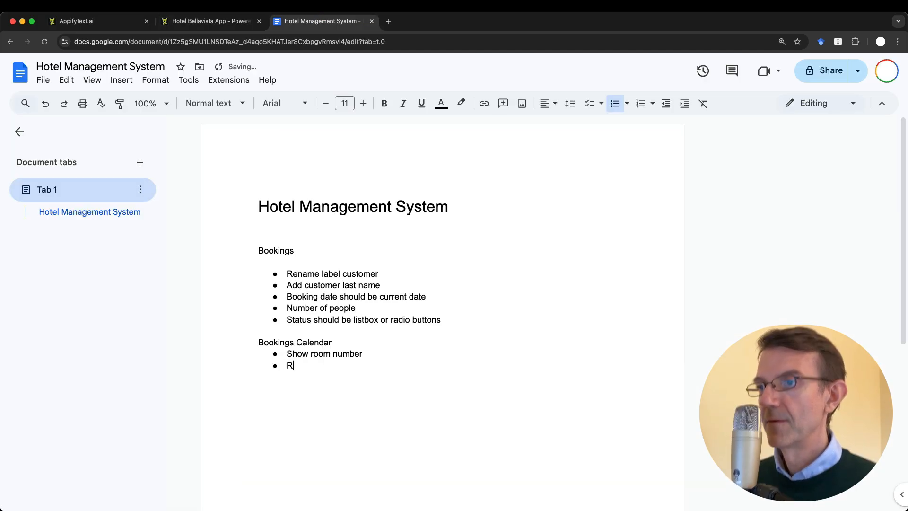
type("m number filter")
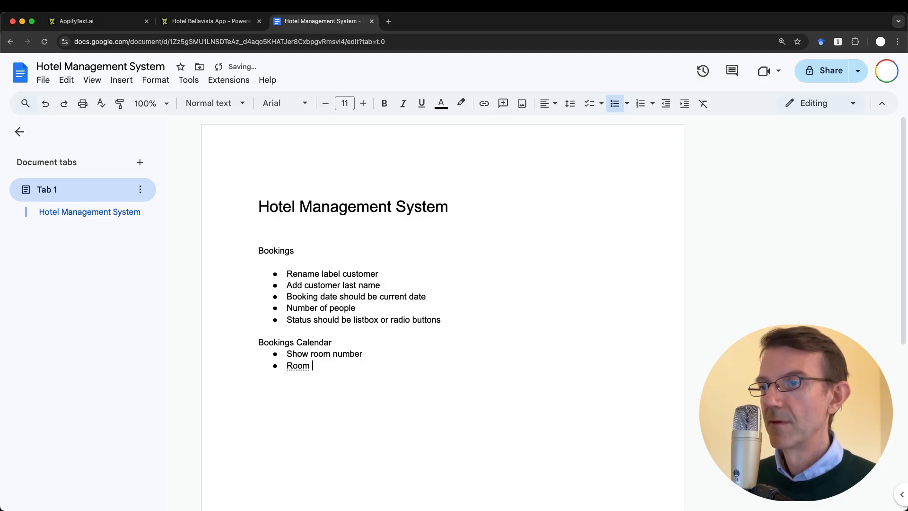
key("Return")
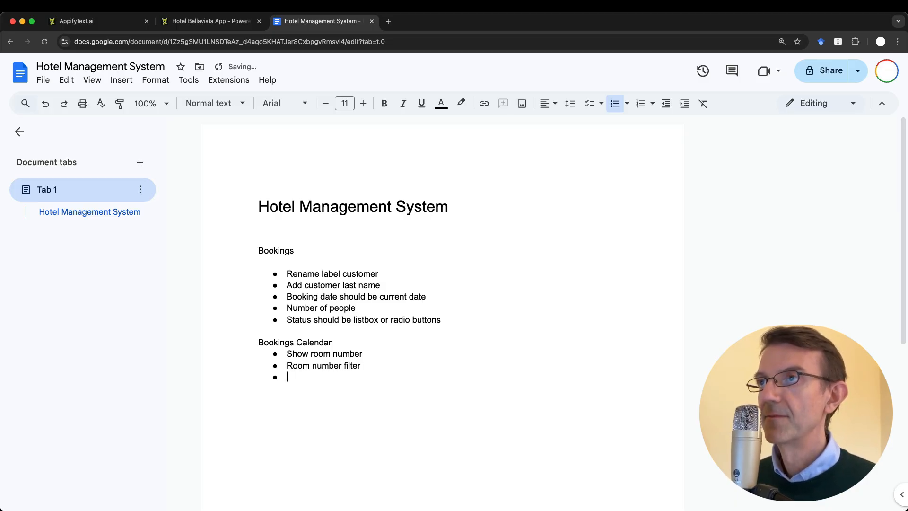
key("ctrl+shift+Tab")
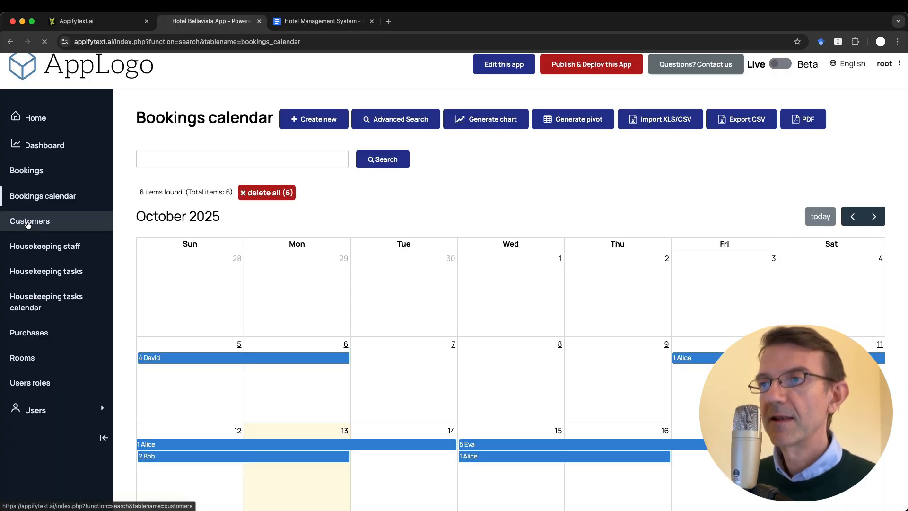
Browse Customers, Housekeeping staff, tasks and calendar, Purchases and Rooms, then edit room 101
left_click(29, 221)
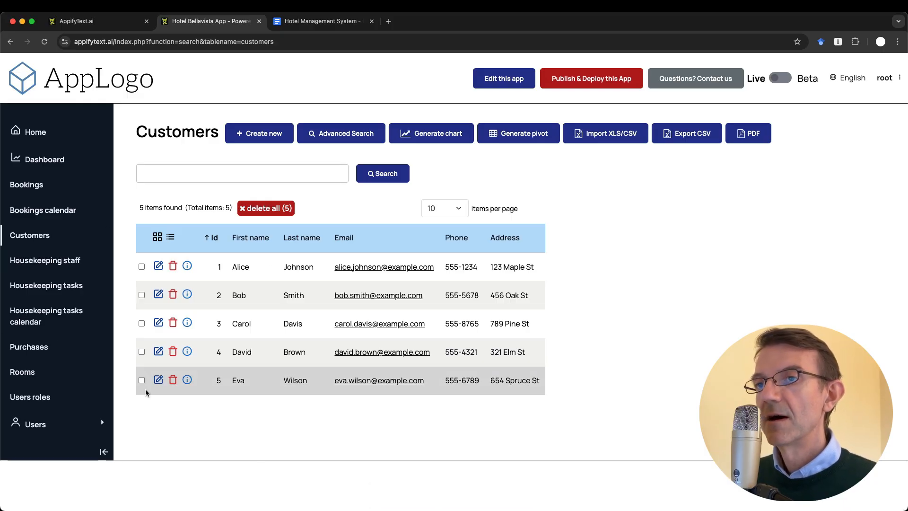
left_click(42, 261)
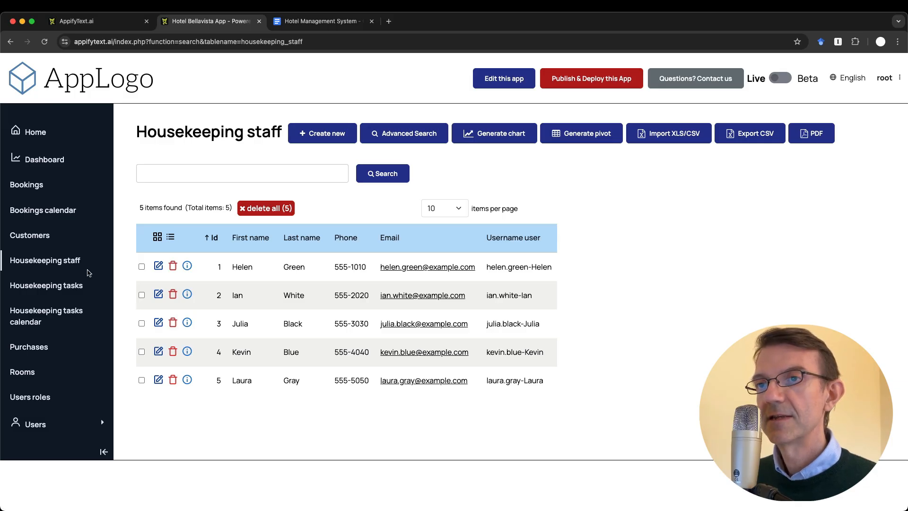
left_click(47, 285)
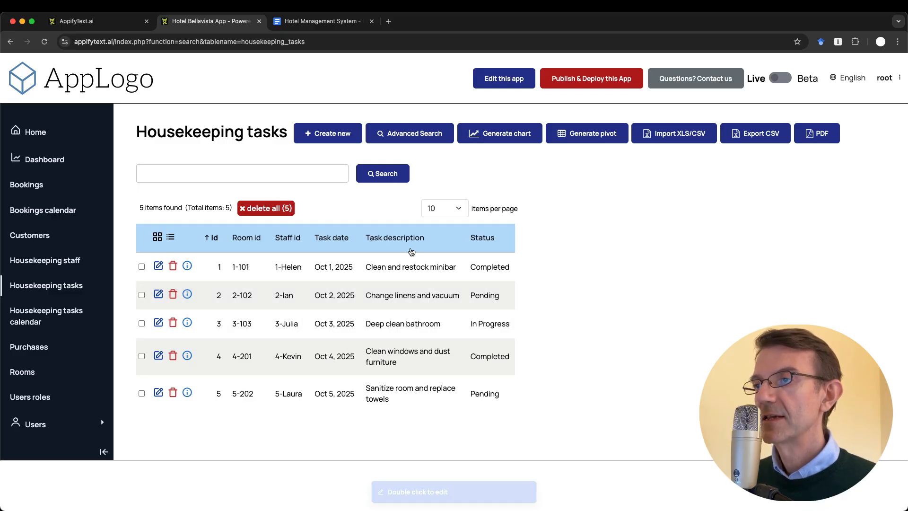
left_click(158, 266)
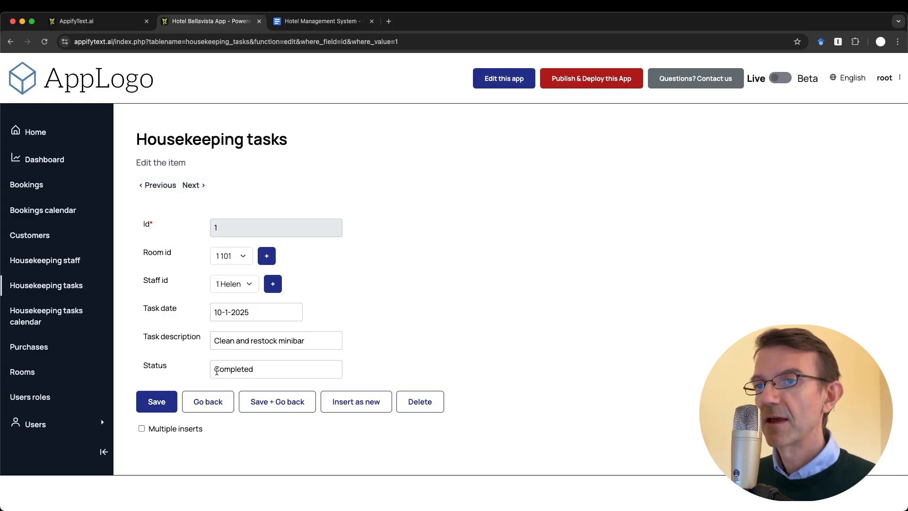
left_click(85, 317)
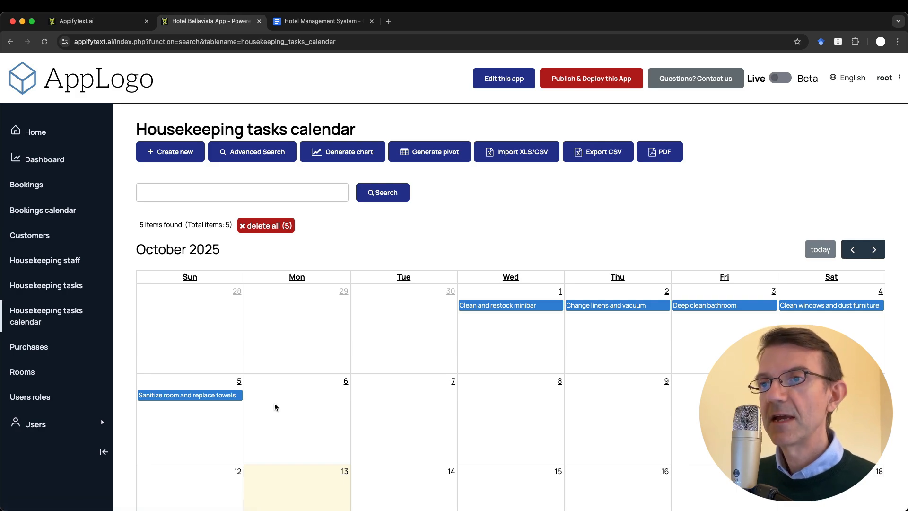
left_click(33, 349)
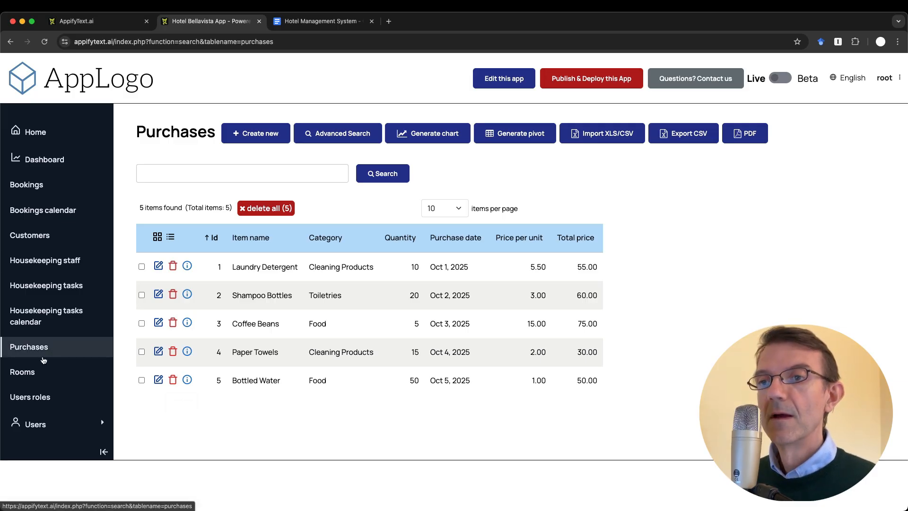
left_click(28, 372)
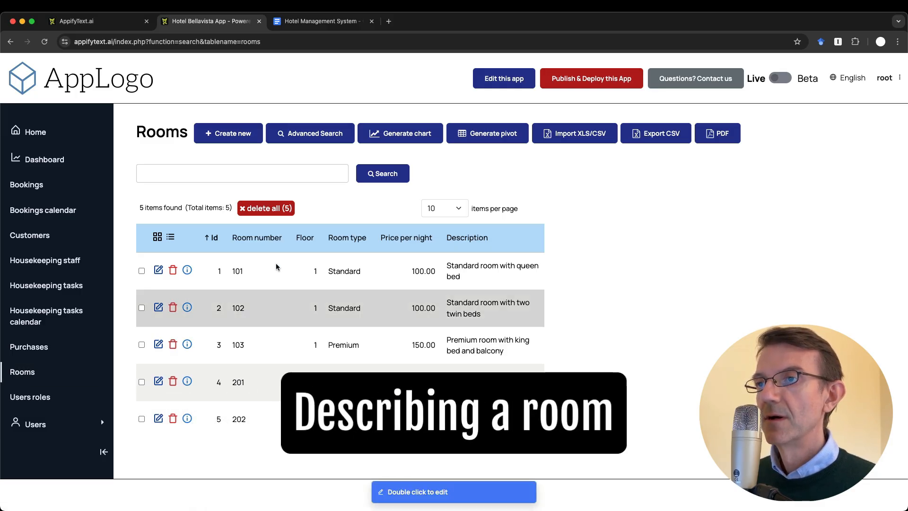
left_click(159, 269)
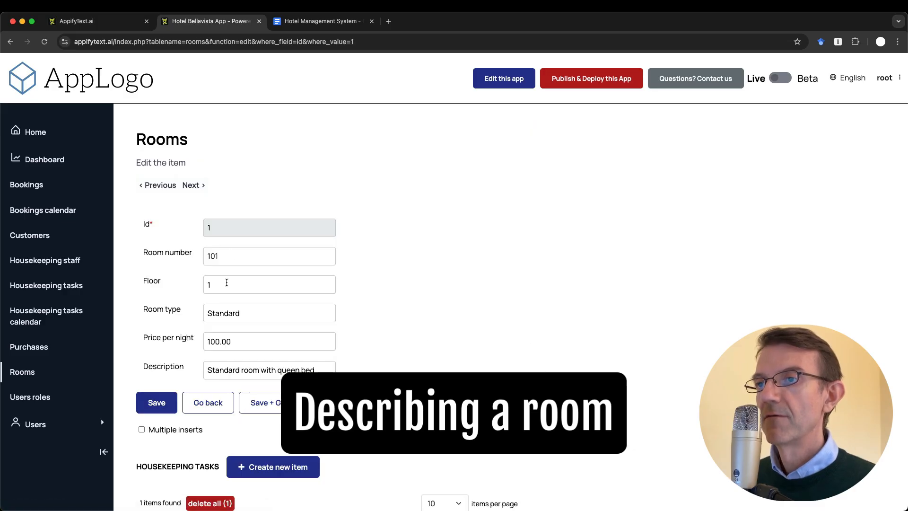
Start a Rooms section in the notes with the bullet 'Room type radio buttons'
left_click(256, 311)
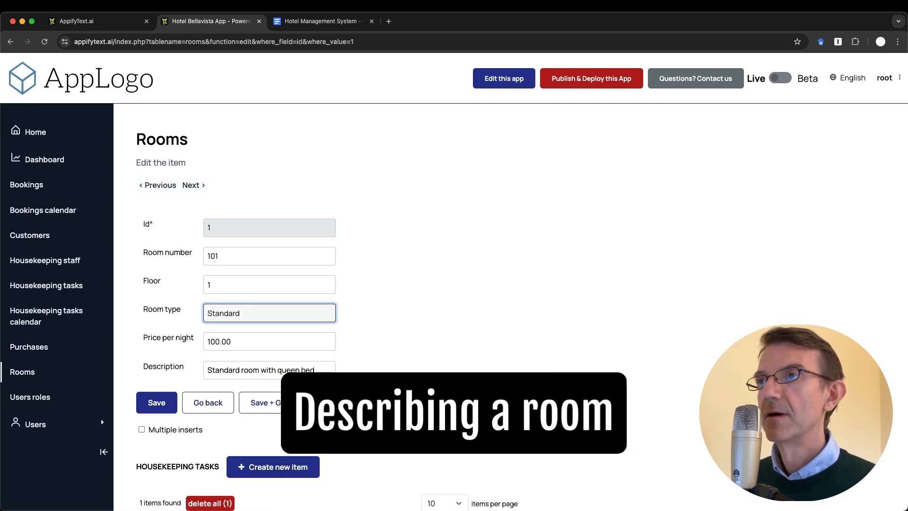
left_click(305, 23)
key("Return")
key("Return")
type("rooms")
key("Return")
type("e")
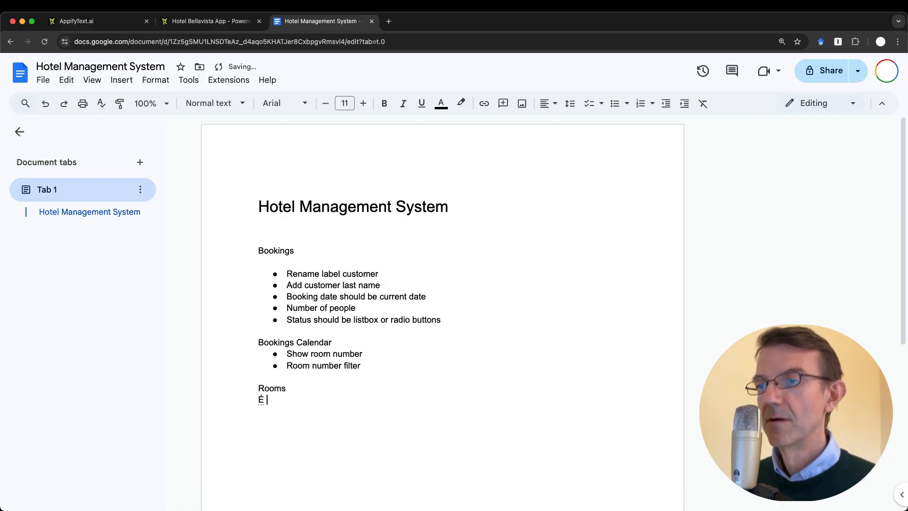
key("BackSpace")
type("* ")
type("room type")
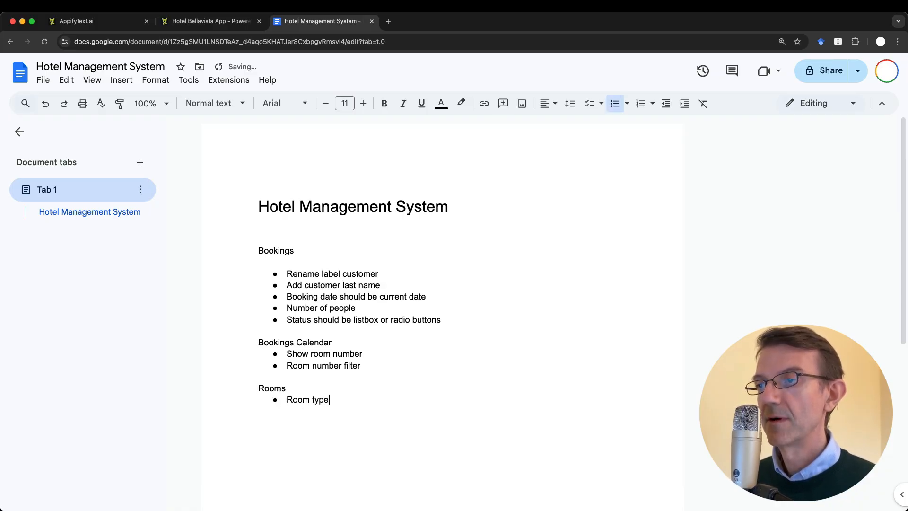
type(" suo")
key("BackSpace")
key("BackSpace")
key("BackSpace")
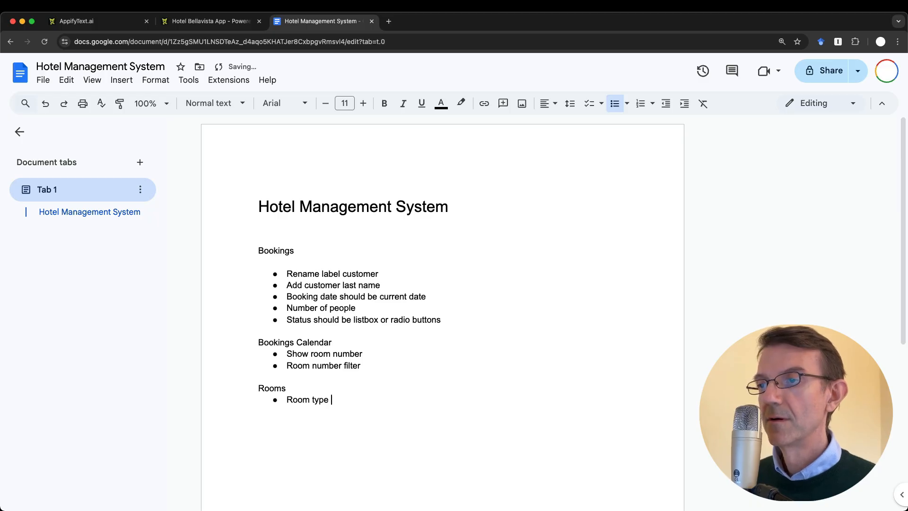
type("radio buttons")
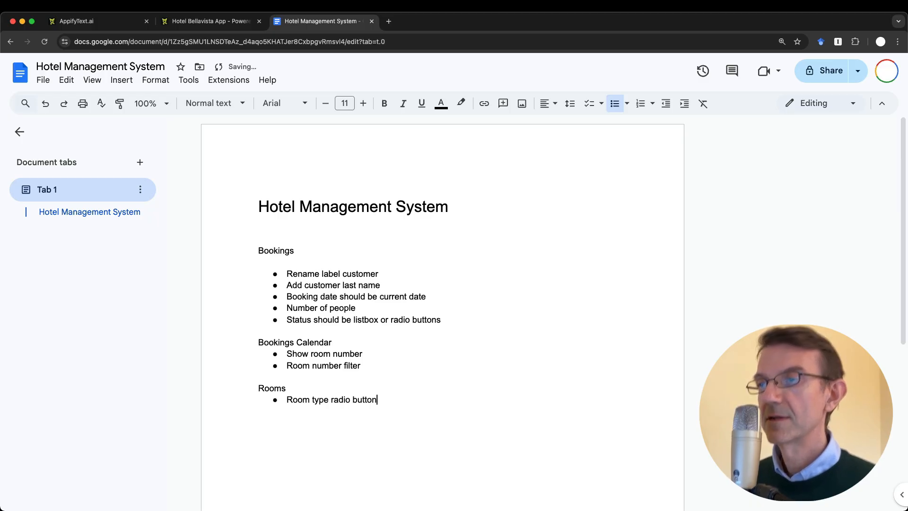
Checking the room form, add the bullet 'Missing fields: max guests, picture'
key("ctrl+shift+Tab")
left_click(427, 342)
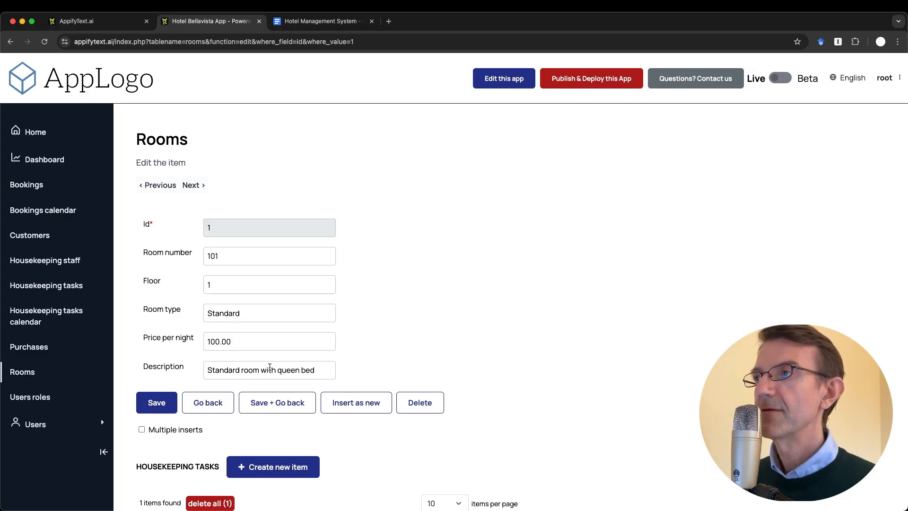
key("ctrl+Tab")
key("Return")
type("Missing fields: ")
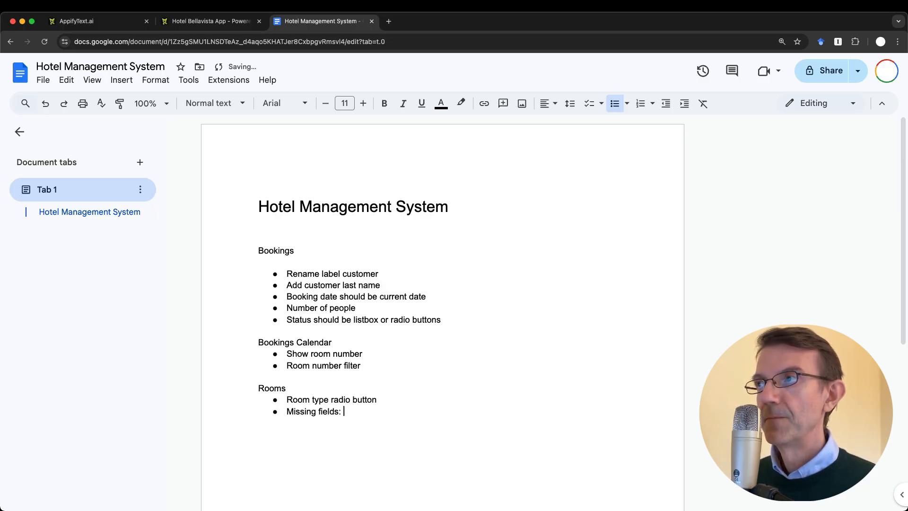
type("max guests")
key("ctrl+shift+Tab")
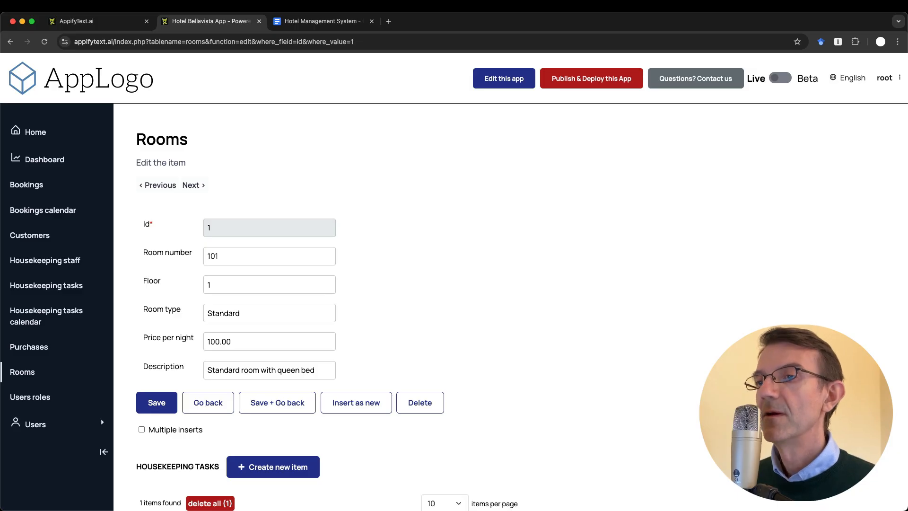
key("ctrl+Tab")
type(", p")
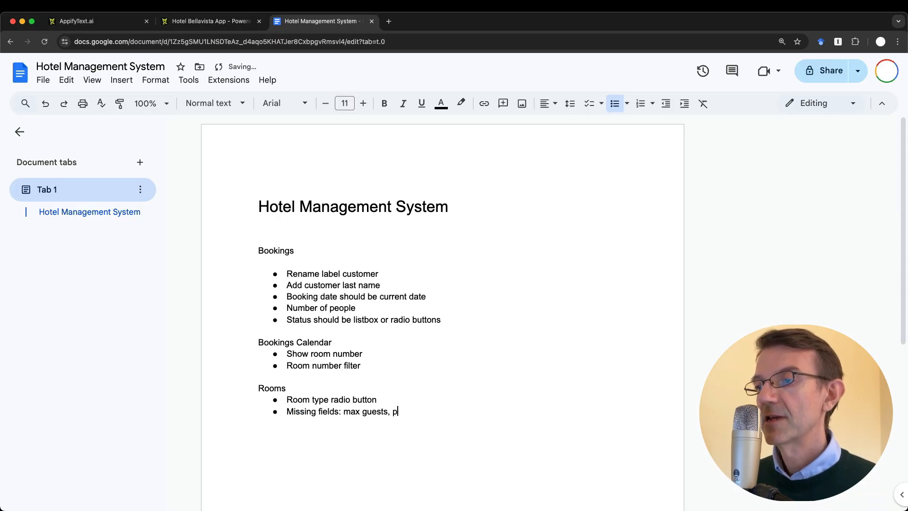
type("icture")
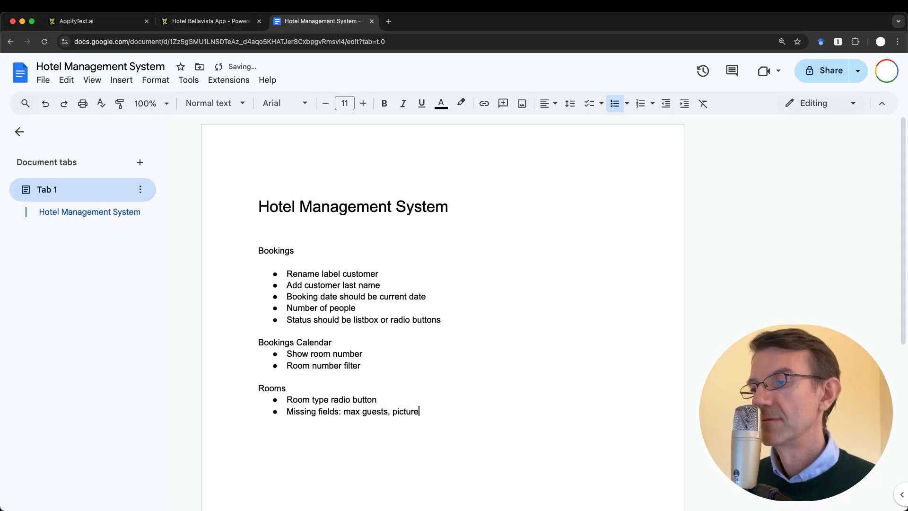
key("Return")
key("ctrl+shift+Tab")
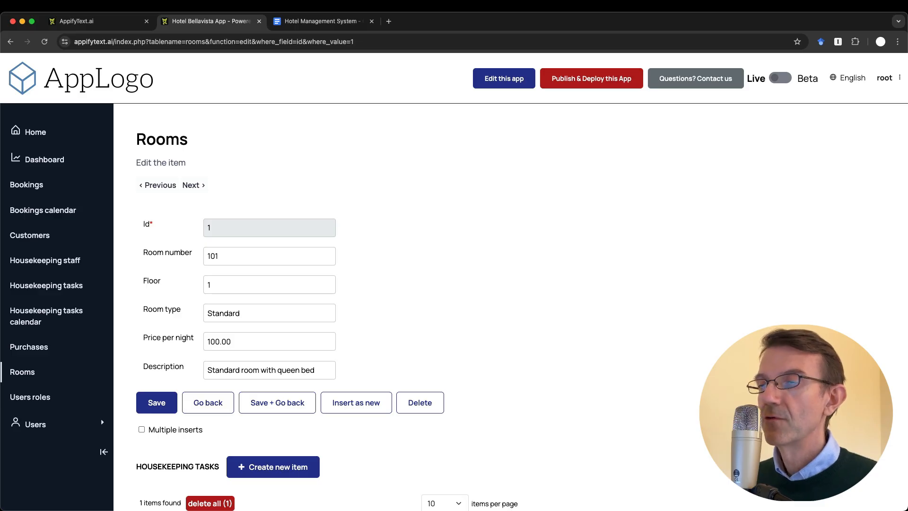
key("ctrl+Tab")
key("ctrl+shift+Tab")
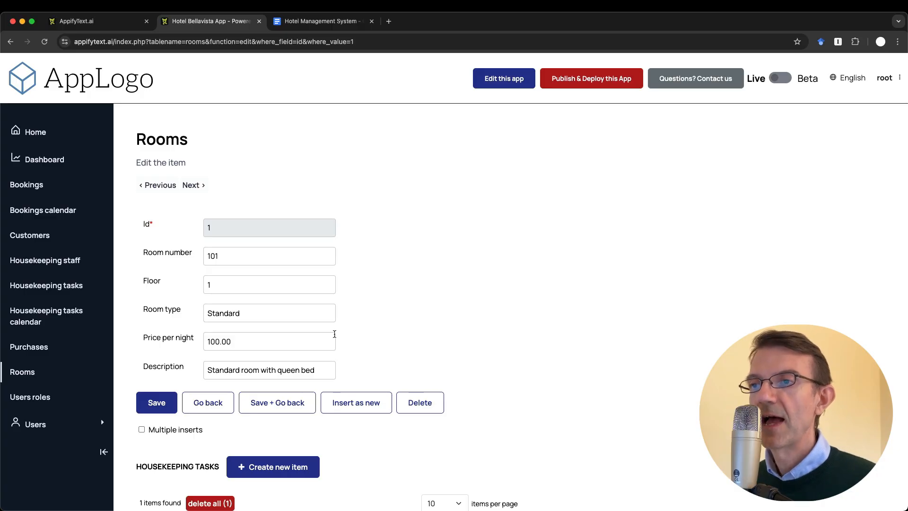
Check the Bookings list, add a 'Total price:' note, then open the Rooms list
left_click(49, 192)
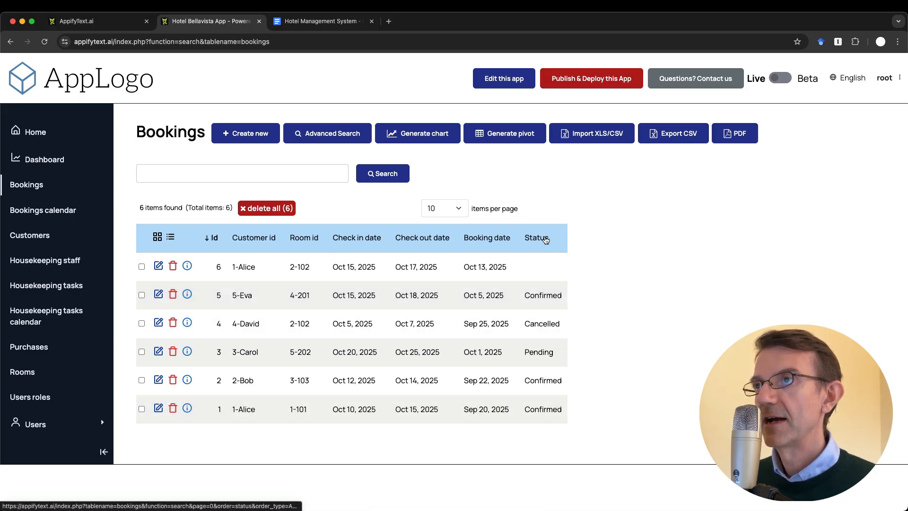
key("ctrl+Tab")
left_click(470, 319)
key("Return")
type("Total price_:")
key("BackSpace")
key("BackSpace")
key("BackSpace")
type("e: a")
key("BackSpace")
key("ctrl+shift+Tab")
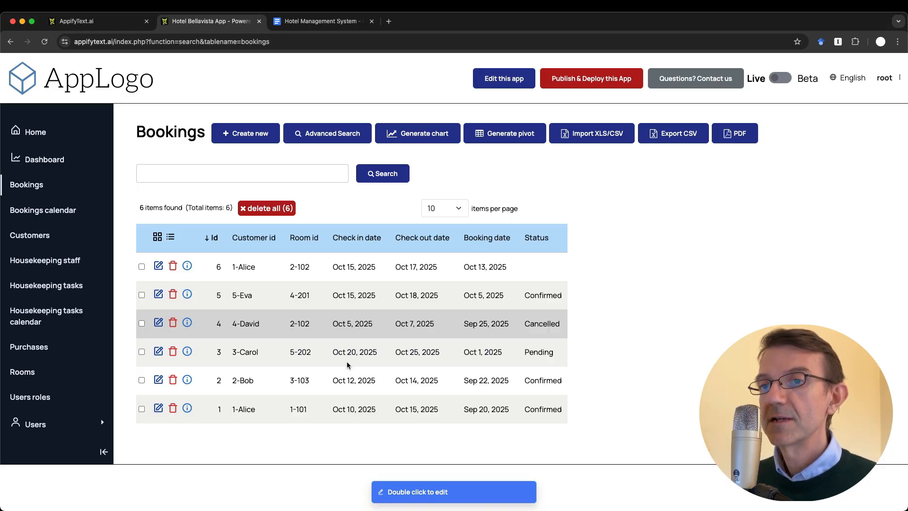
left_click(24, 375)
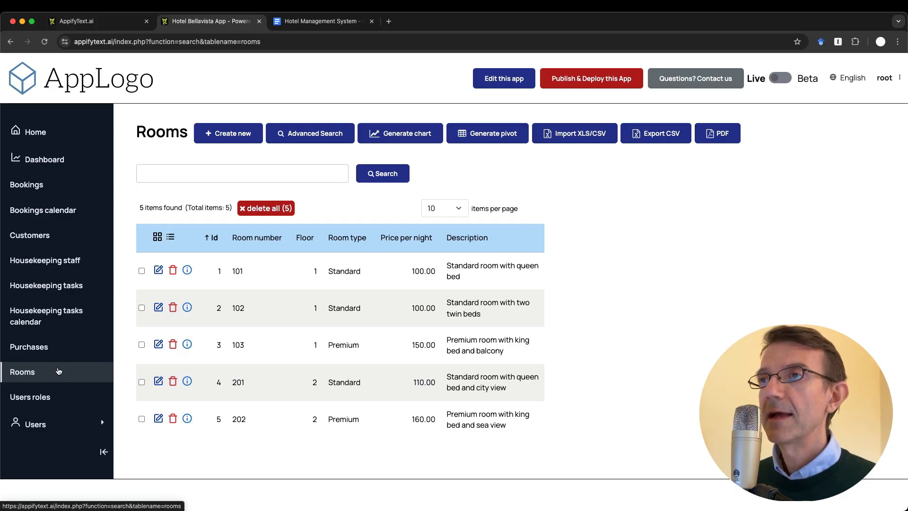
Add a 'Logo and UI' heading with an 'Improvements' bullet below the Rooms notes
left_click(320, 21)
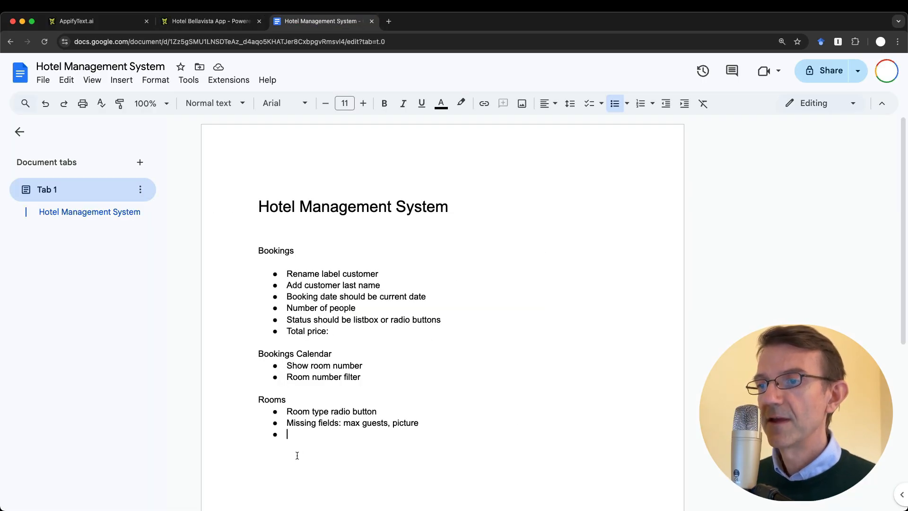
key("BackSpace")
key("Return")
key("Return")
key("BackSpace")
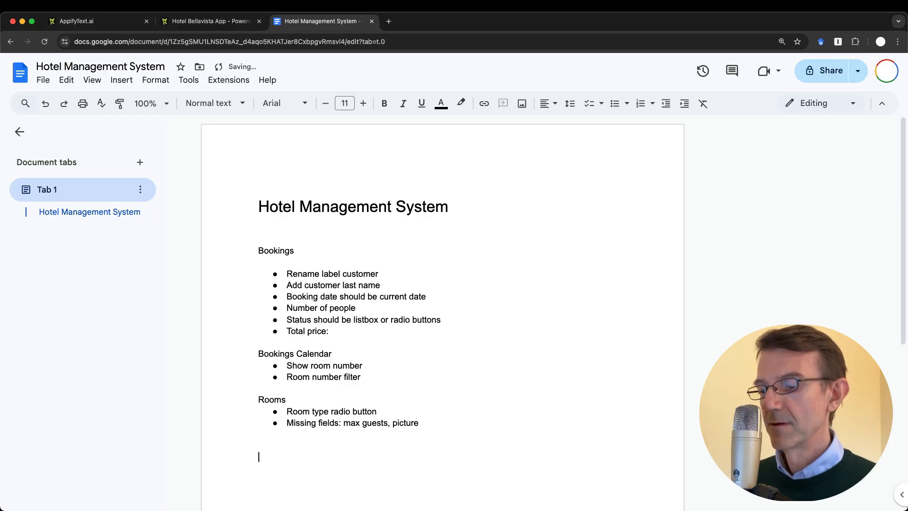
type("UI")
key("BackSpace")
key("BackSpace")
type("Logo and UI")
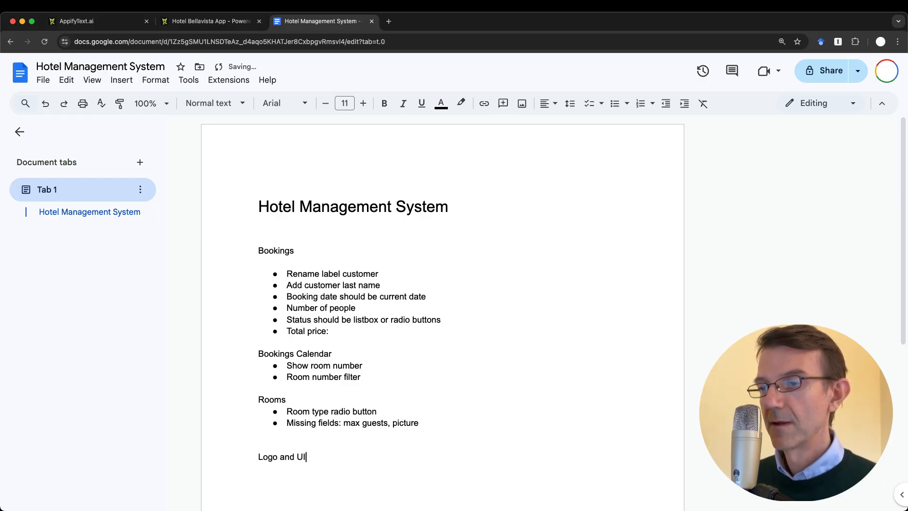
key("Return")
key("super+shift+8")
type("improvements")
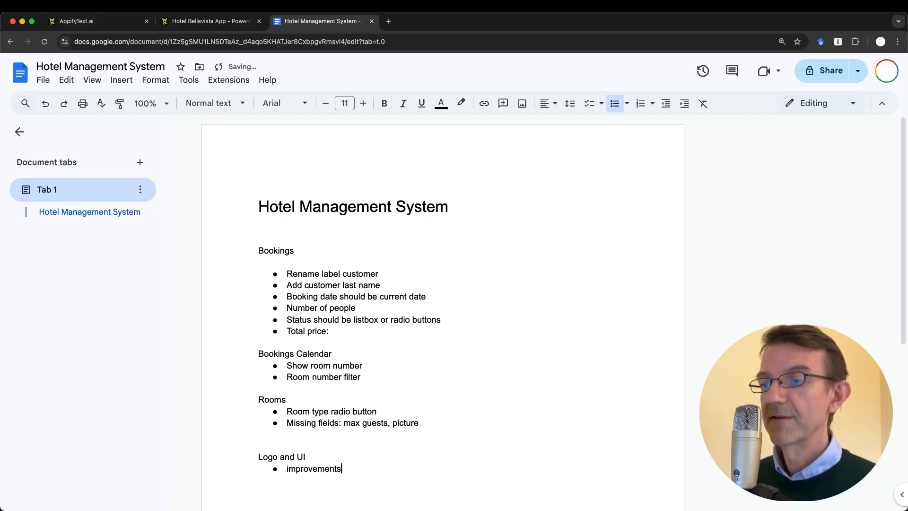
key("Return")
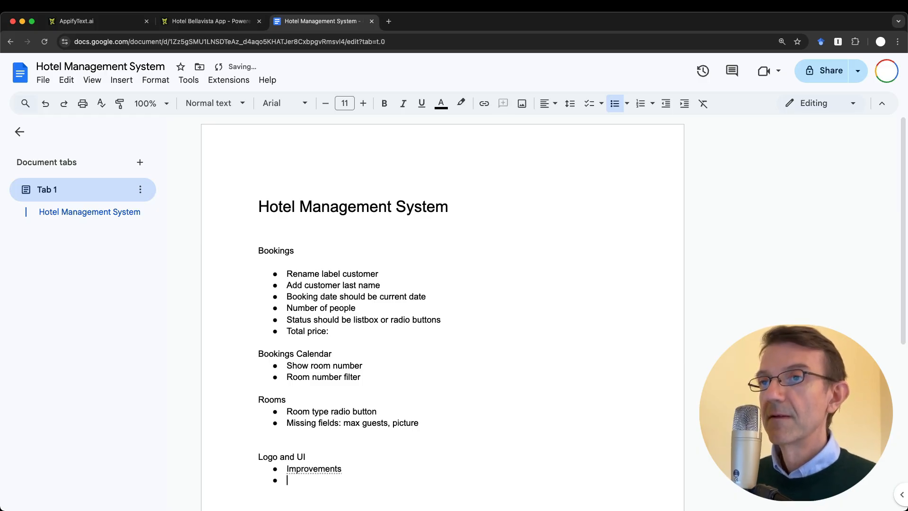
Zoom the document to 125%, then return to the Rooms list
left_click(151, 103)
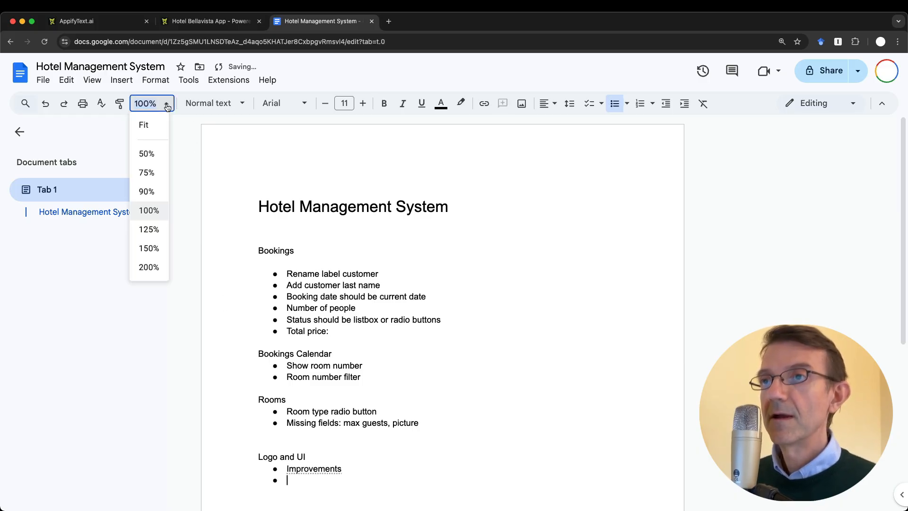
left_click(156, 229)
scroll(373, 304, "down", 5)
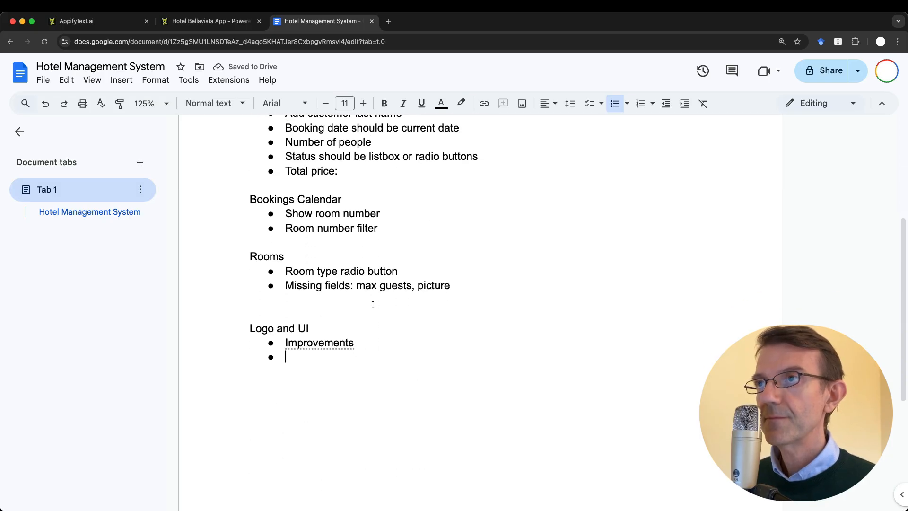
key("ctrl+shift+Tab")
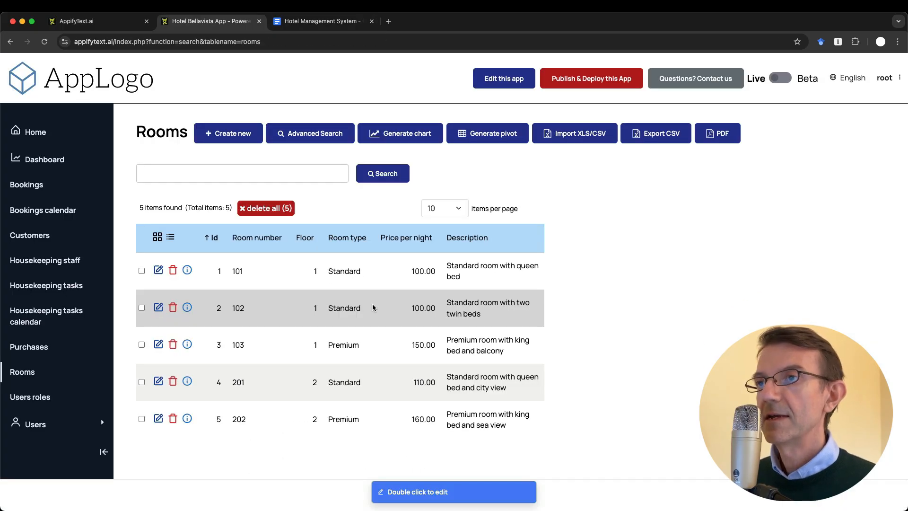
Reopen the Bookings list, then add an empty bullet under 'Total price:' in the notes
left_click(25, 189)
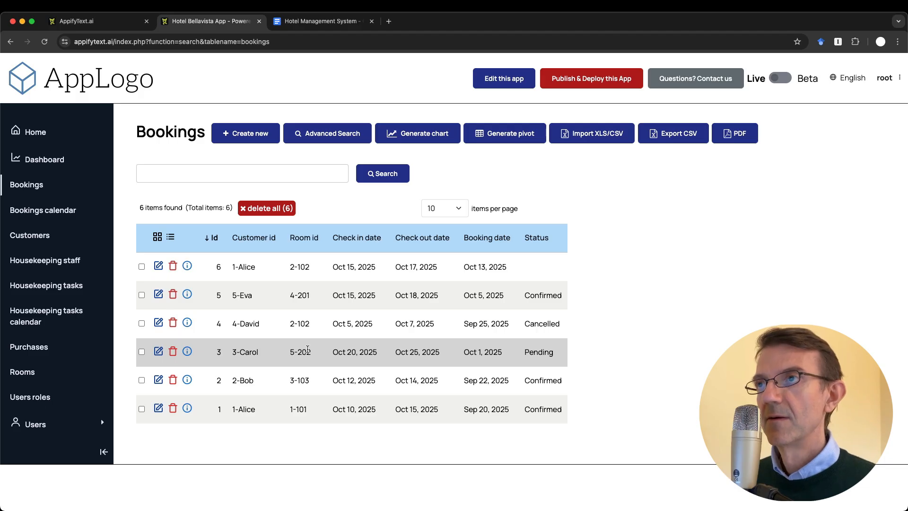
key("ctrl+Tab")
scroll(385, 282, "up", 4)
left_click(360, 254)
key("Return")
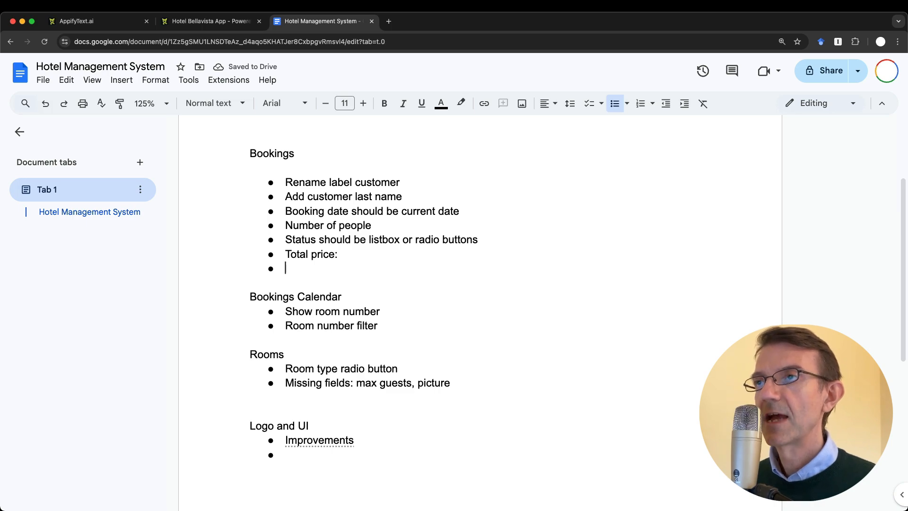
Write 'Planned vs. actual' under Total price: and go back to the Bookings list
type("Planned vs. actual")
key("ctrl+shift+Tab")
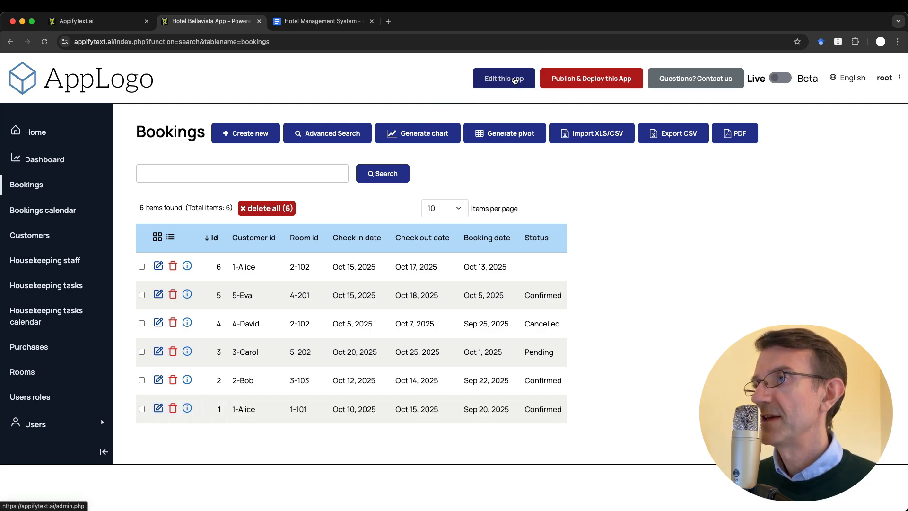
Open the hotel app's admin area in a new tab and compare its customization guide with the Bookings list
left_click(515, 80, "super")
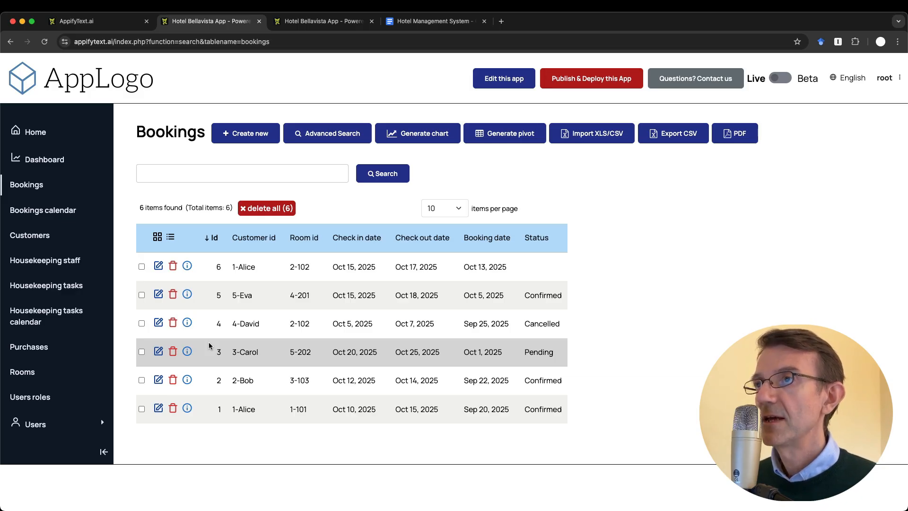
key("ctrl+Tab")
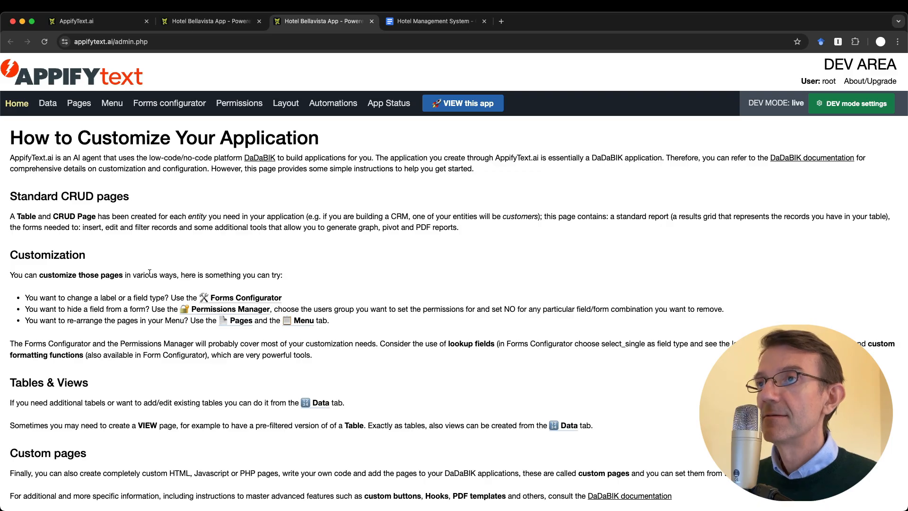
key("ctrl+shift+Tab")
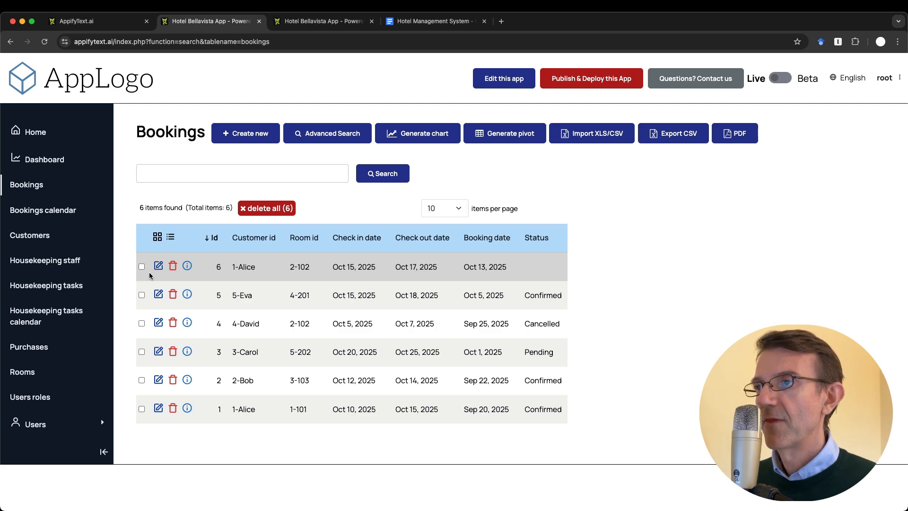
key("ctrl+Tab")
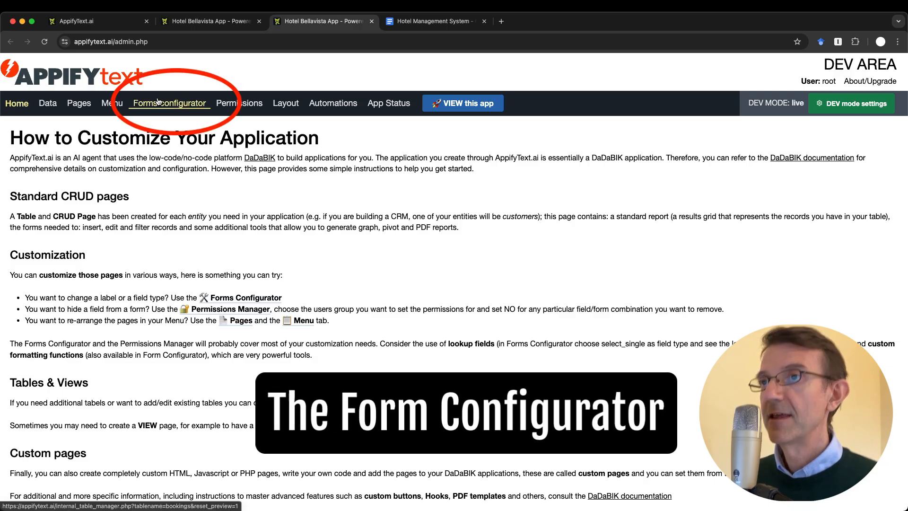
Open the bookings table form settings, then a blank new booking form in the app
left_click(159, 102)
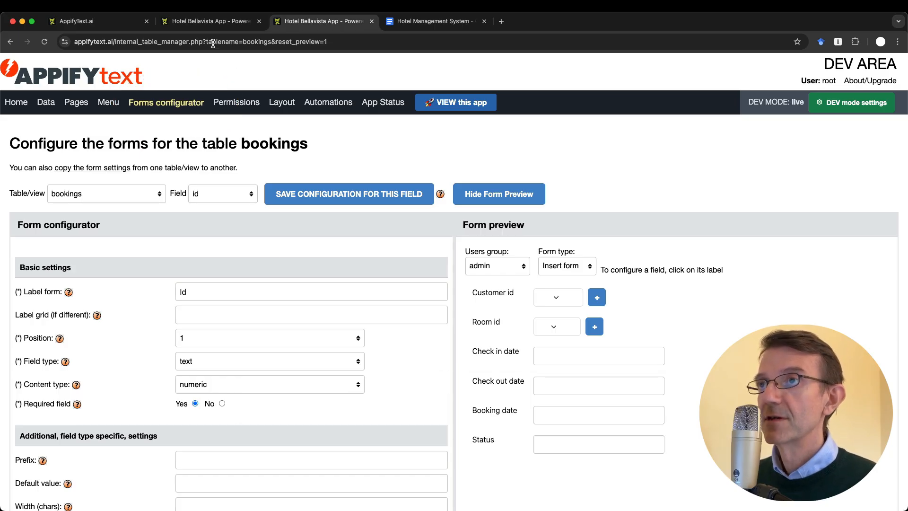
left_click(208, 21)
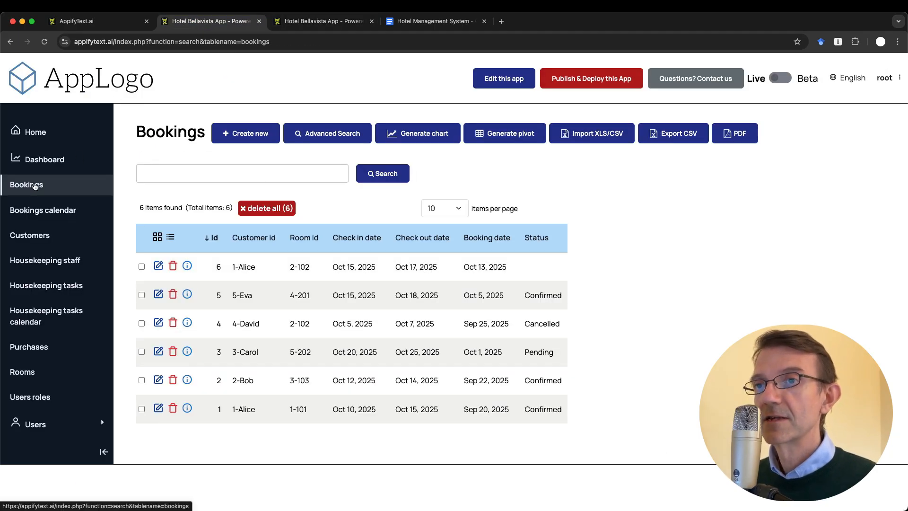
left_click(242, 134)
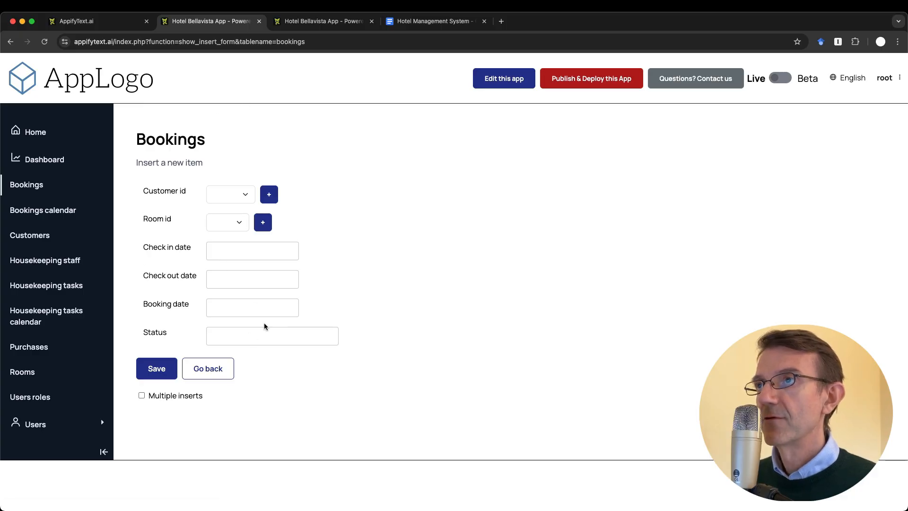
Compare the form configuration with the new-booking form and notes, then load the Customer id field settings
key("ctrl+Tab")
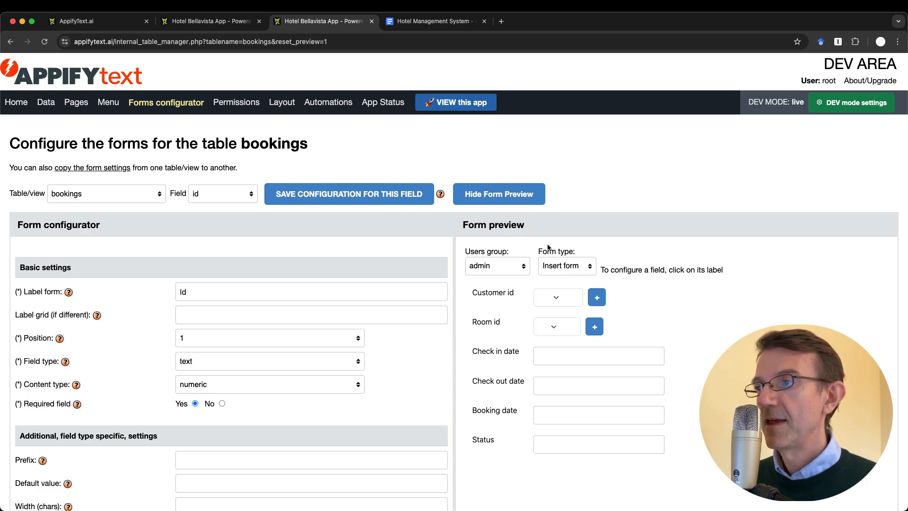
key("ctrl+shift+Tab")
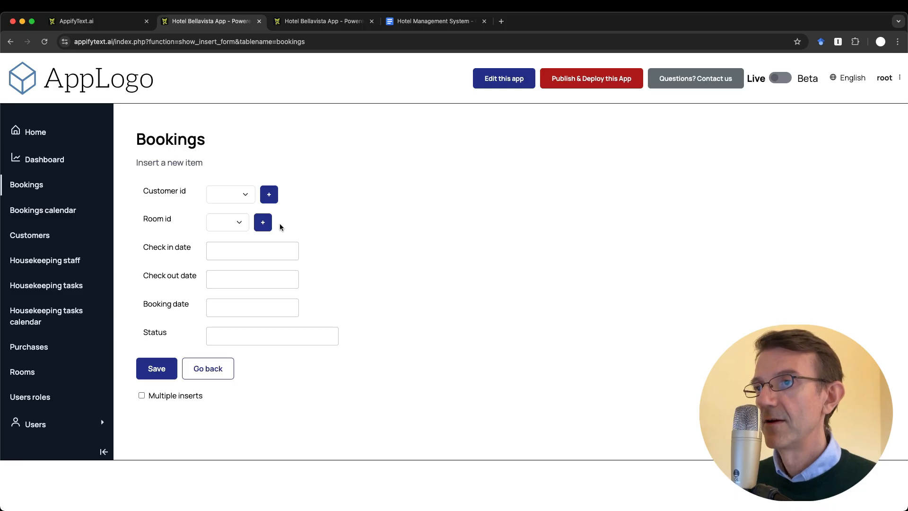
key("ctrl+Tab")
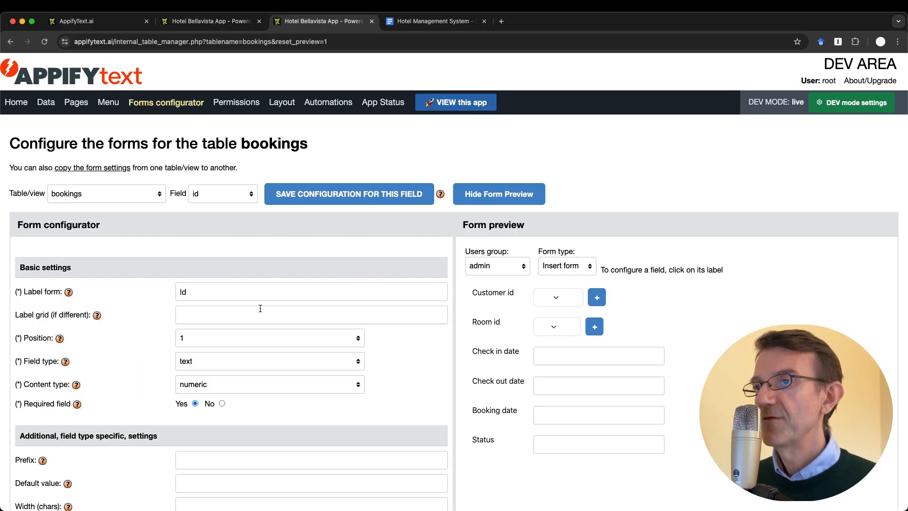
scroll(259, 310, "down", 5)
scroll(260, 310, "down", 15)
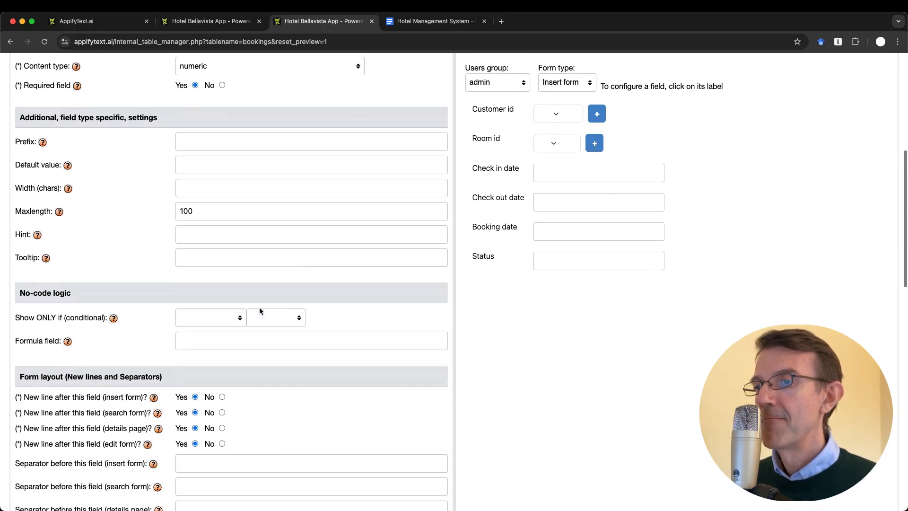
scroll(259, 310, "down", 5)
scroll(260, 310, "up", 20)
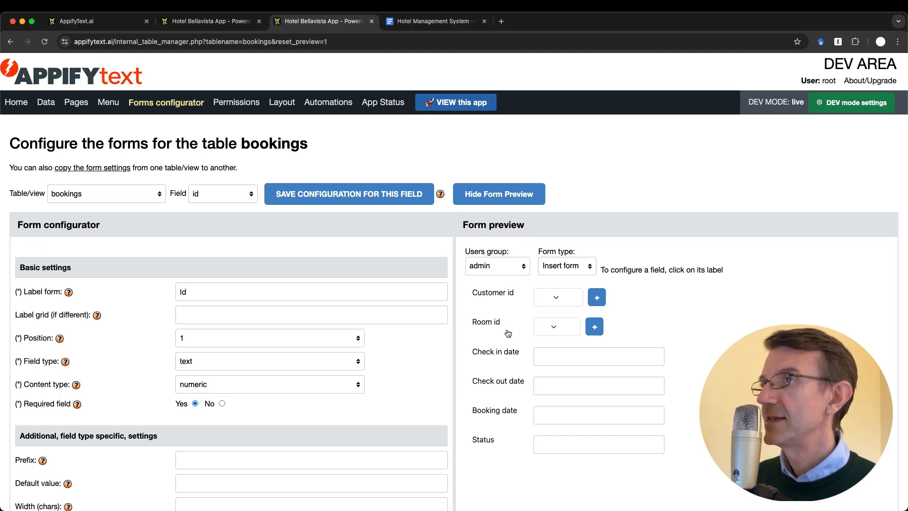
key("ctrl+Tab")
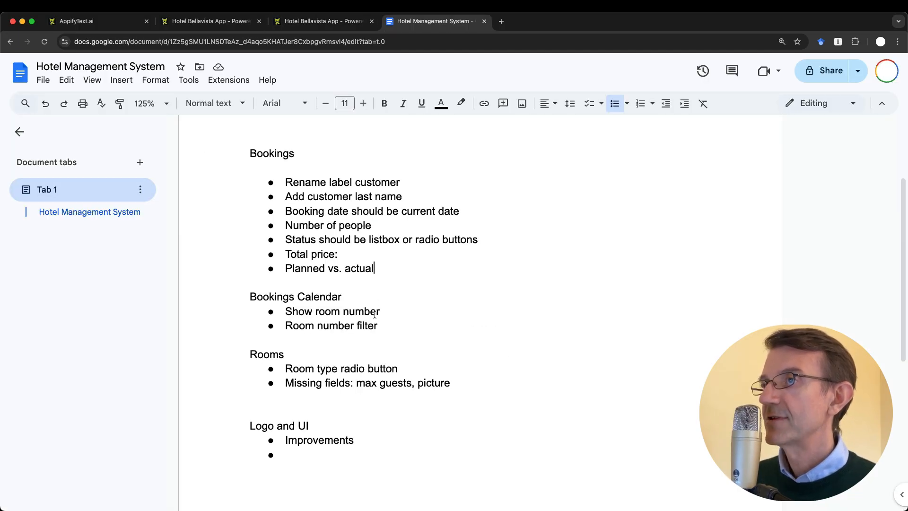
key("ctrl+shift+Tab")
left_click(497, 294)
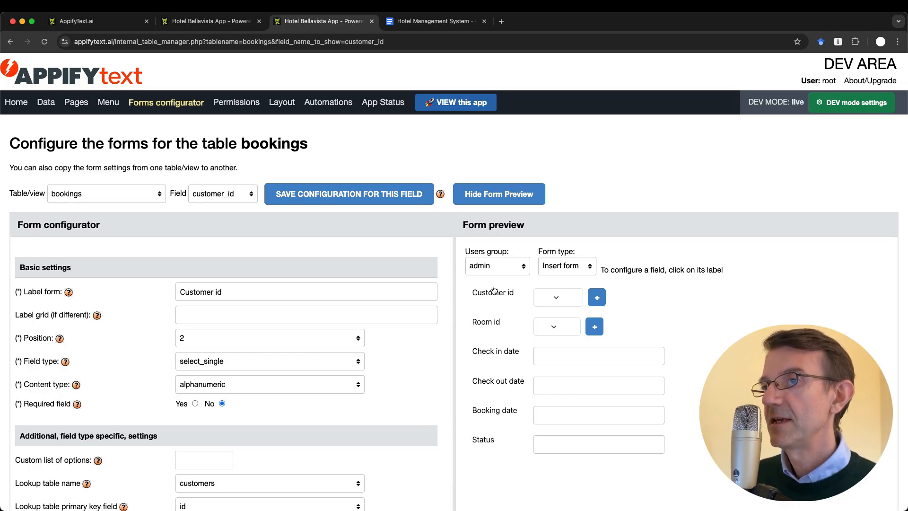
Change the Customer id label to 'Customer', save it, and reload the live form to confirm
left_click(239, 291)
key("BackSpace")
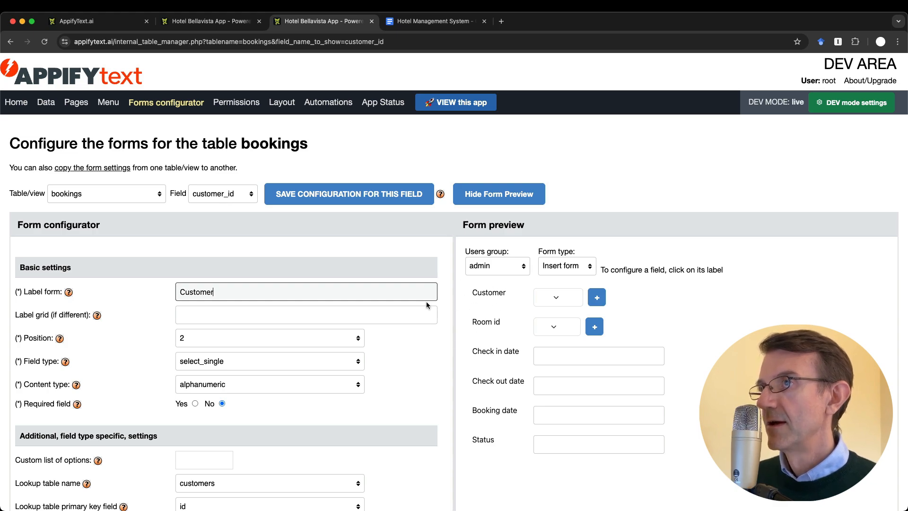
key("ctrl+shift+Tab")
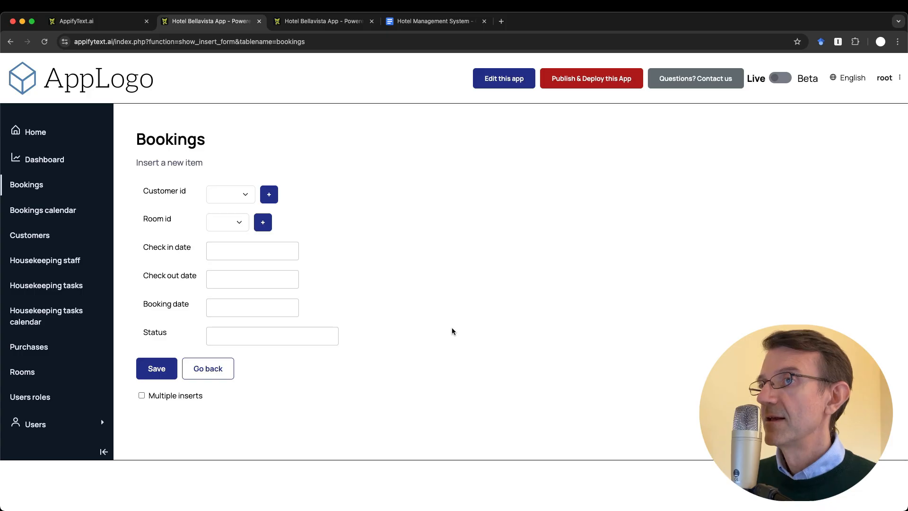
key("ctrl+Tab")
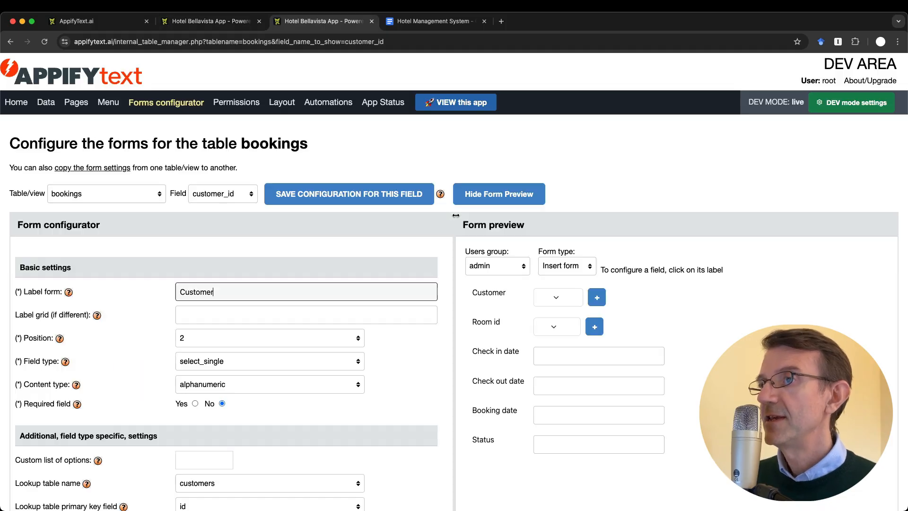
left_click(320, 198)
key("ctrl+shift+Tab")
key("super+r")
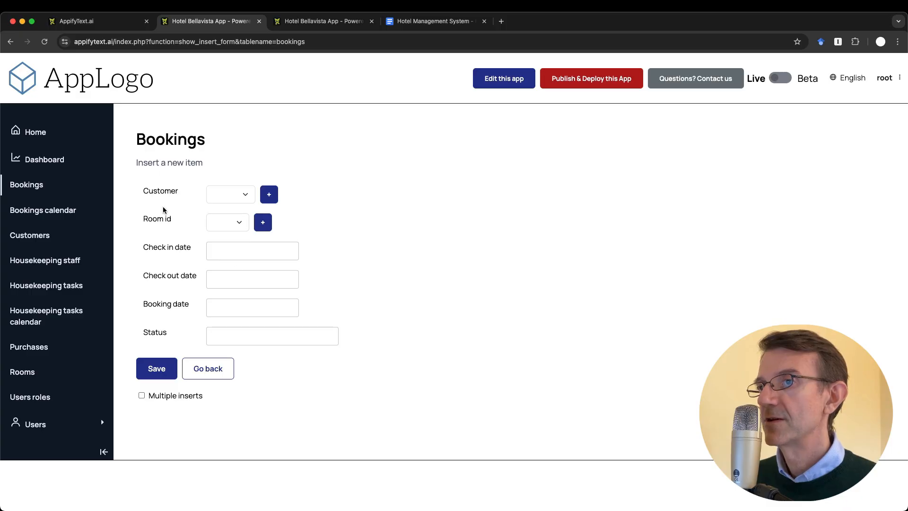
key("ctrl+Tab")
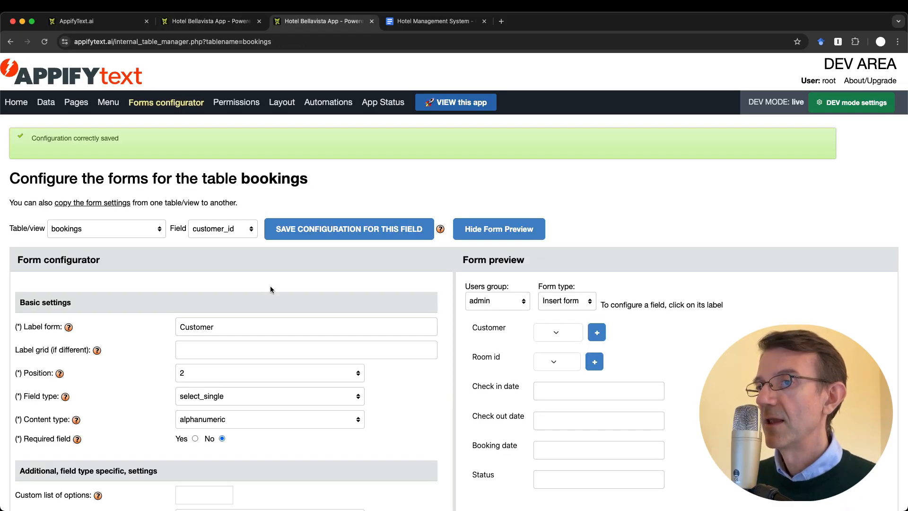
key("super+r")
Rename the Room id field's label to 'Room' and save it
left_click(493, 362)
left_click(204, 291)
key("BackSpace")
key("BackSpace")
key("BackSpace")
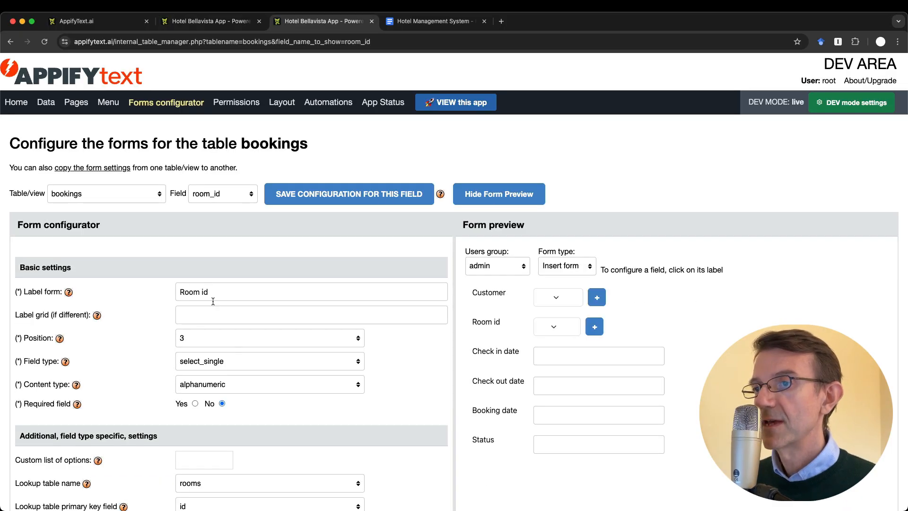
key("Return")
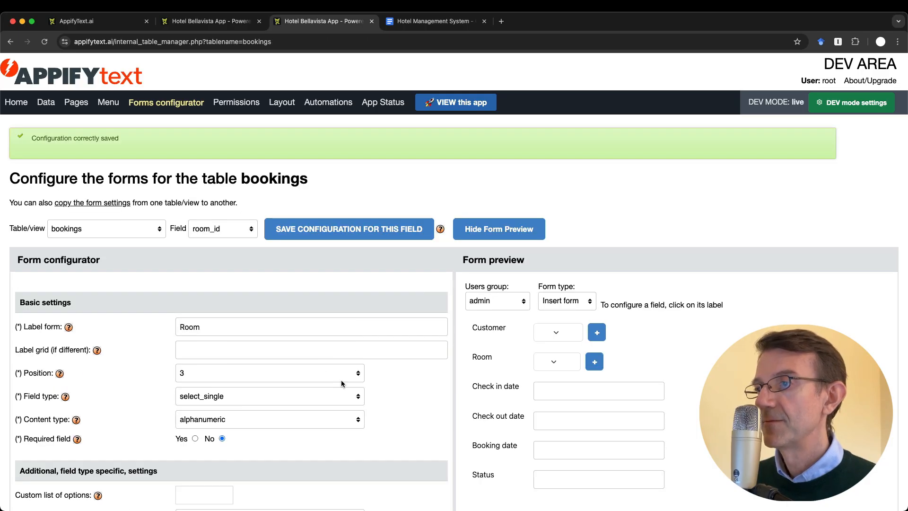
Preview the customer choices in the form and reopen the Customer field's settings
scroll(341, 380, "down", 2)
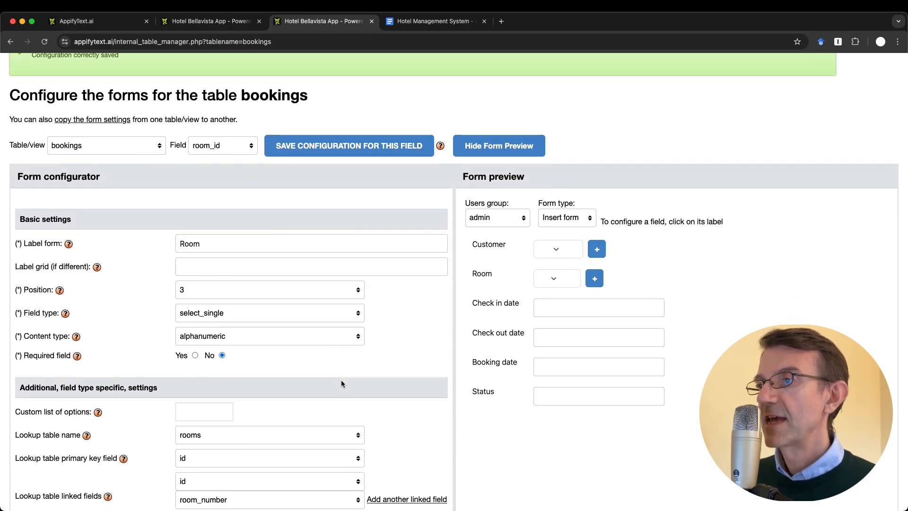
left_click(557, 249)
left_click(677, 259)
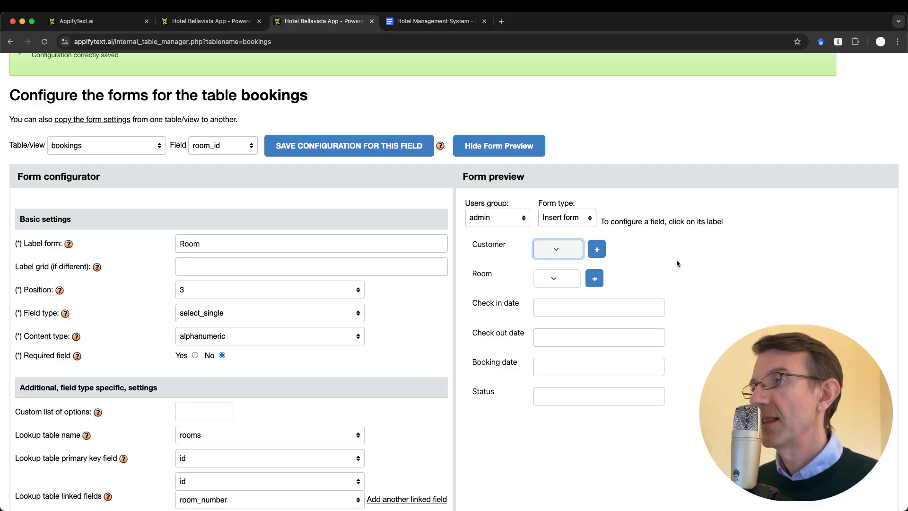
left_click(491, 245)
left_click(217, 194)
left_click(293, 231)
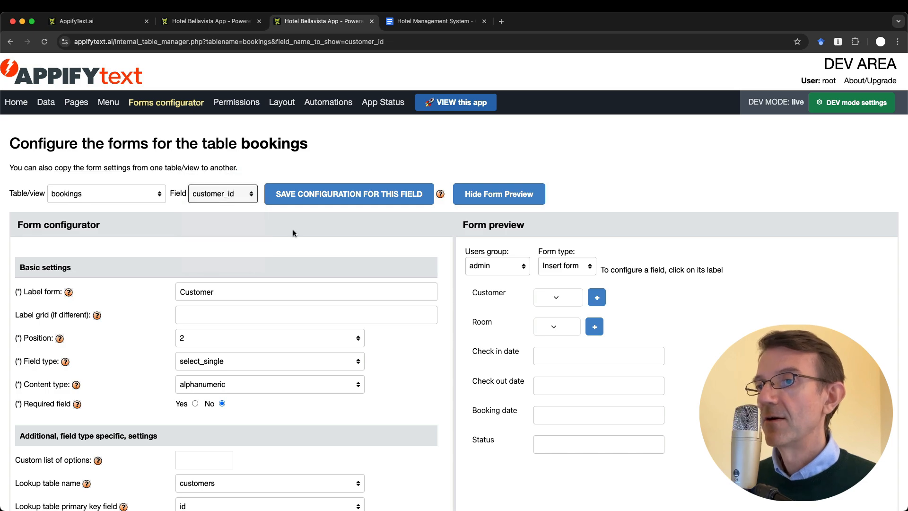
scroll(294, 232, "down", 3)
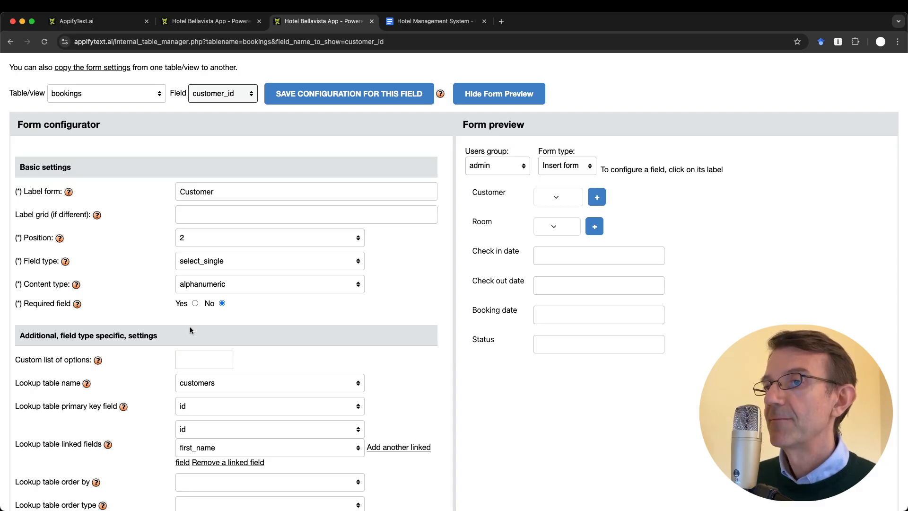
left_click(217, 263)
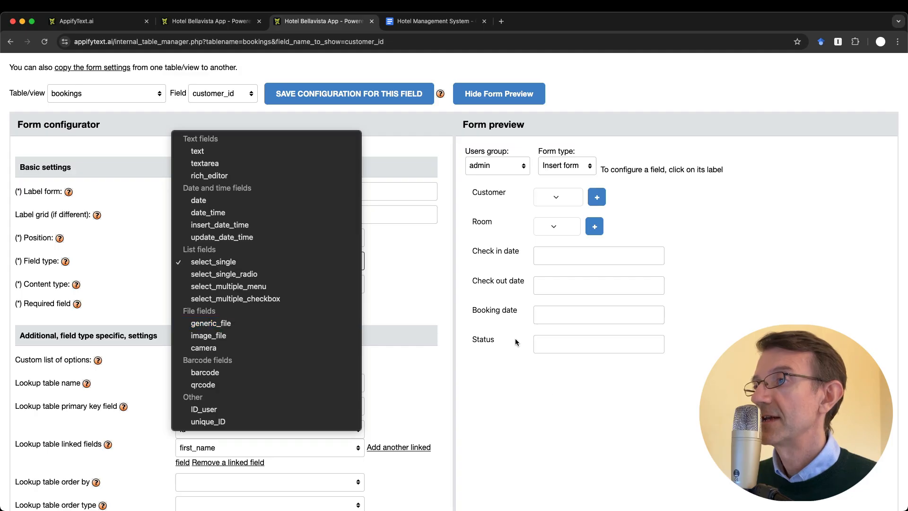
left_click(556, 396)
left_click(252, 262)
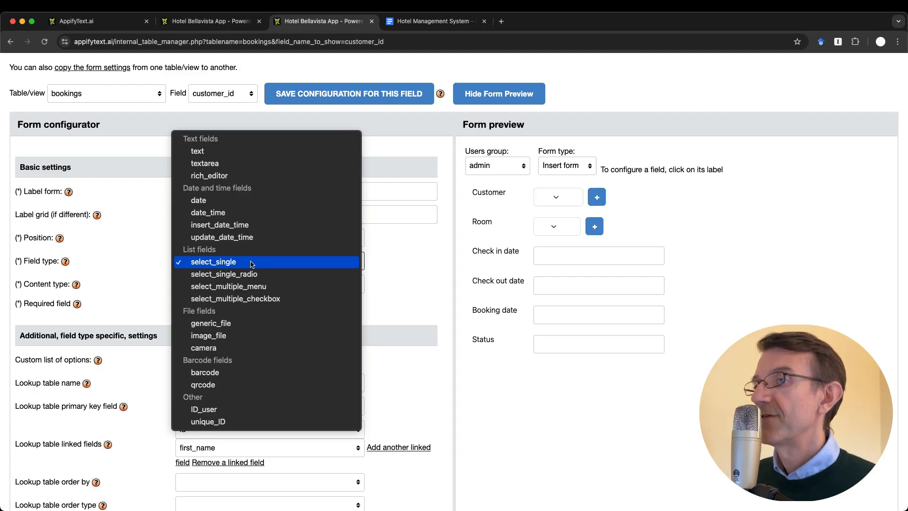
left_click(252, 263)
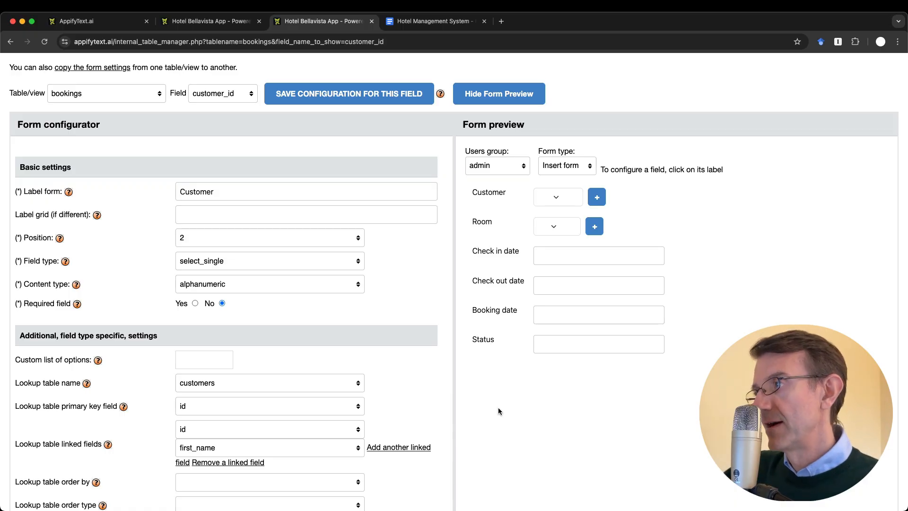
left_click(555, 196)
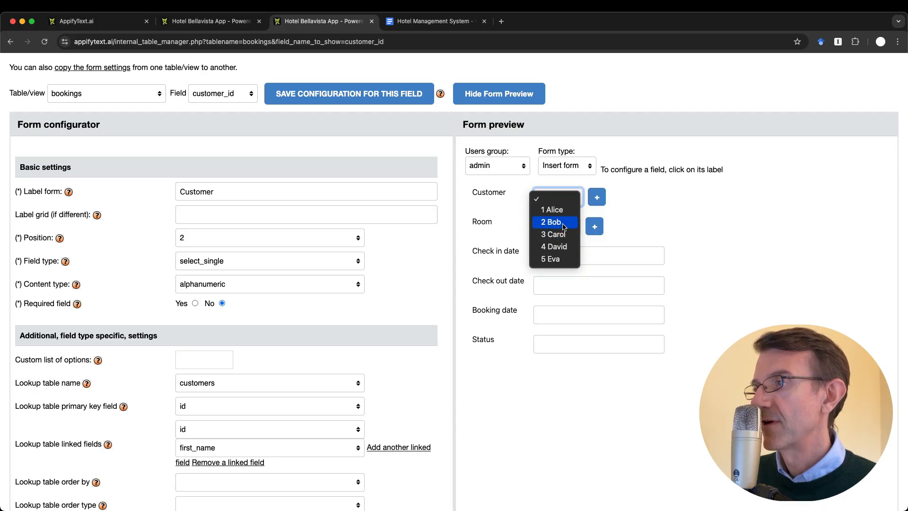
left_click(671, 229)
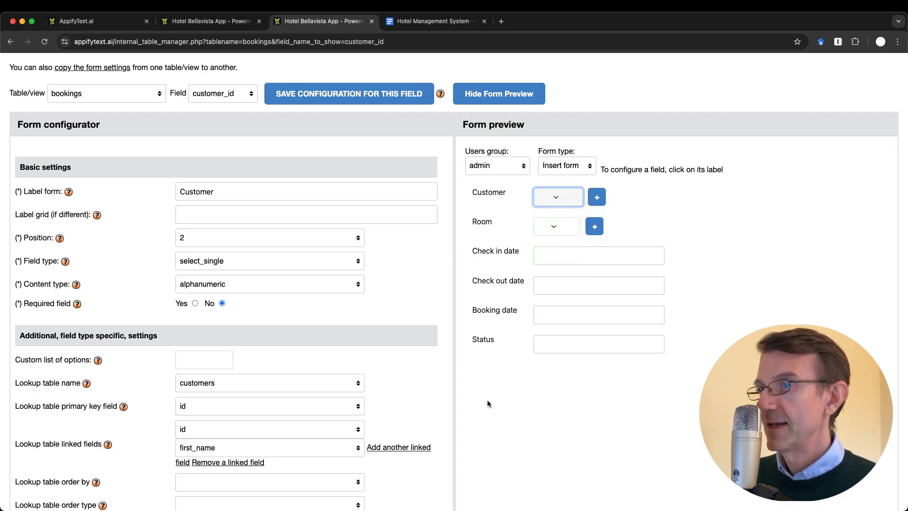
scroll(216, 414, "down", 2)
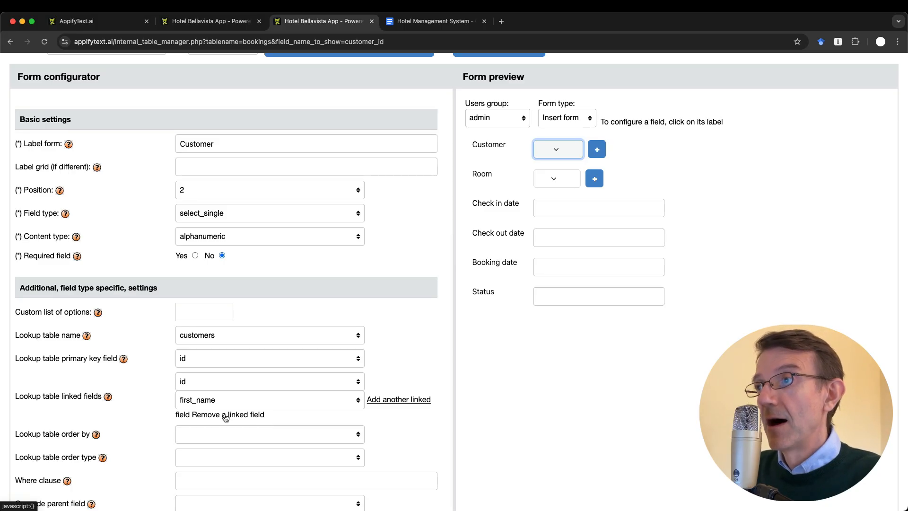
left_click(214, 313)
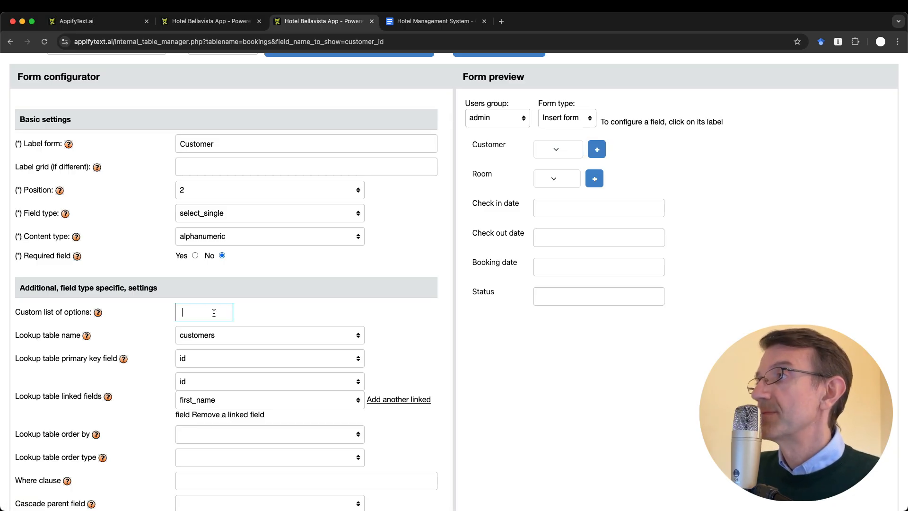
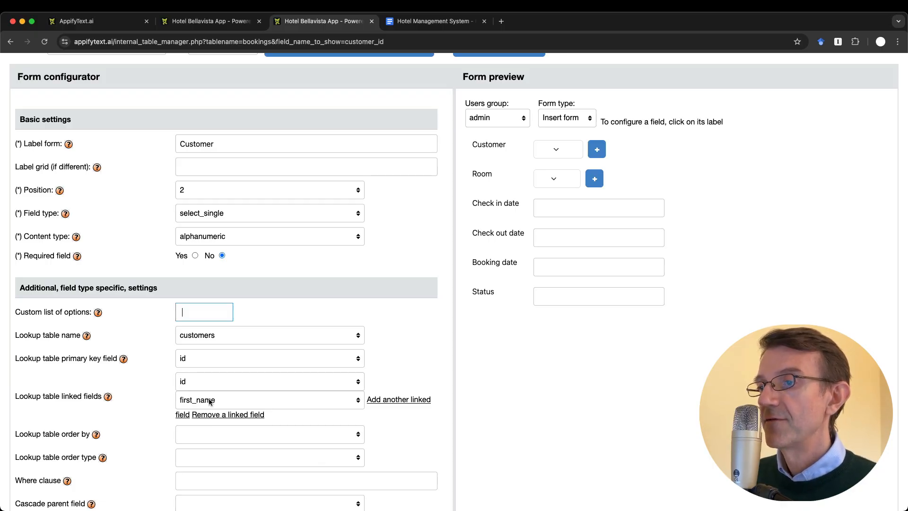
Add last_name as an extra linked field on the Customer lookup, preview the choices, and save
left_click(404, 399)
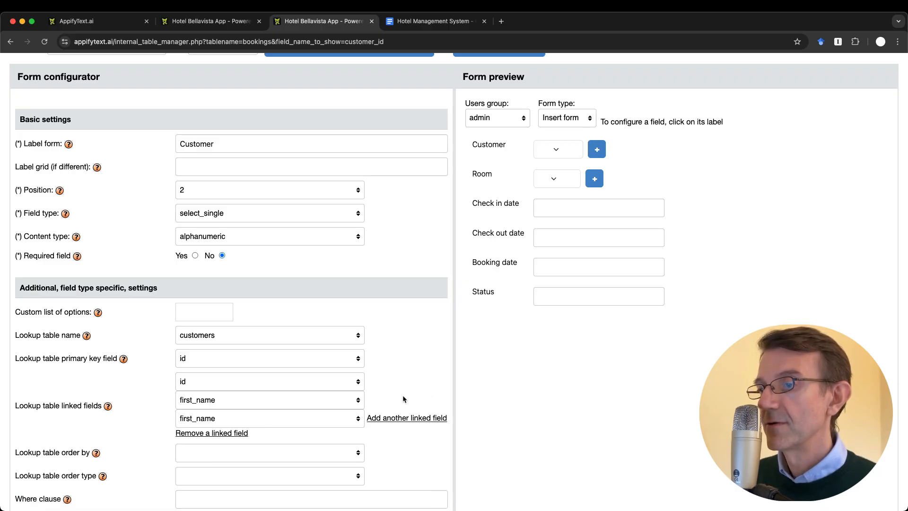
left_click(246, 419)
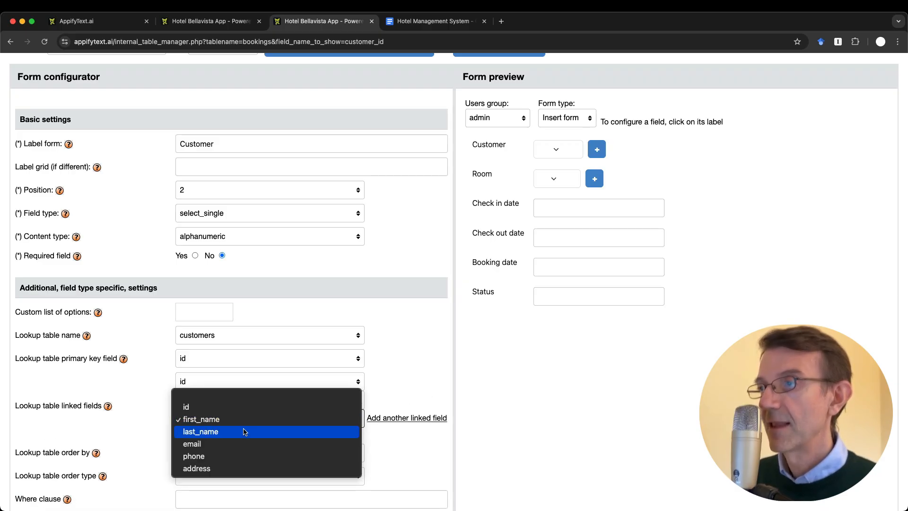
left_click(244, 431)
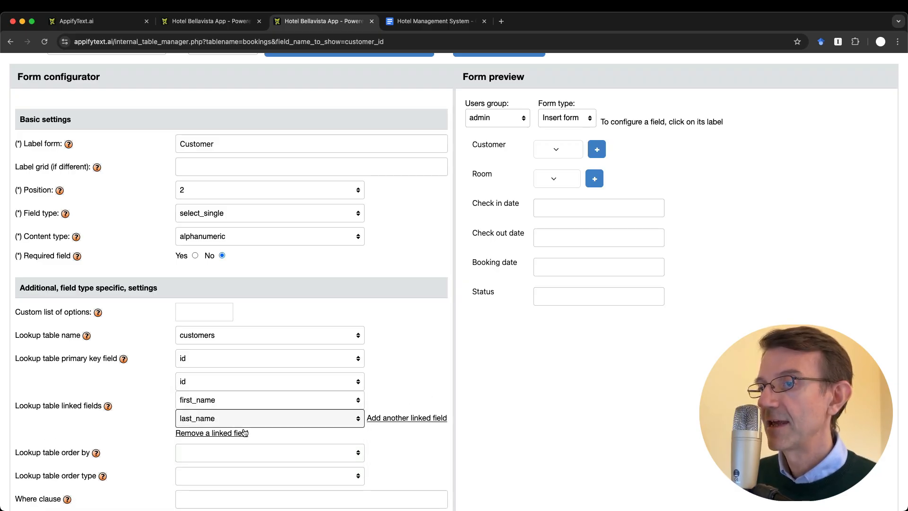
left_click(570, 148)
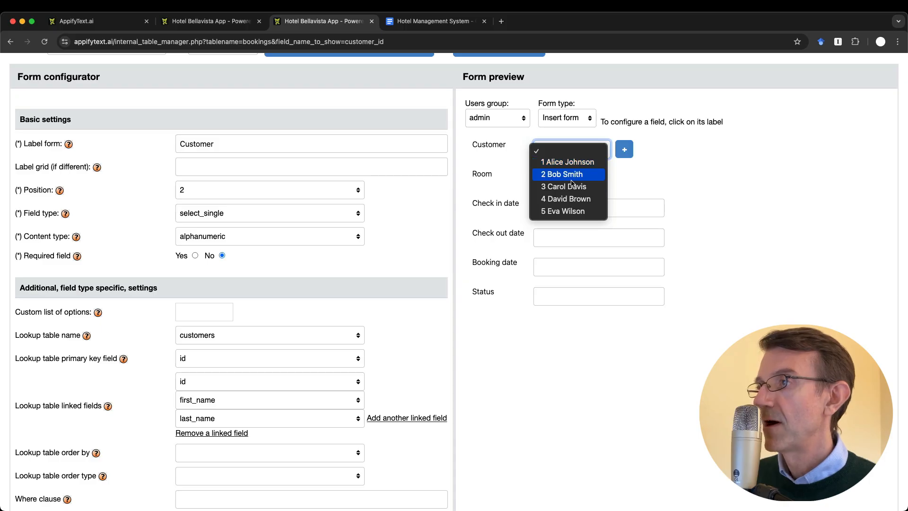
left_click(587, 314)
scroll(557, 326, "up", 5)
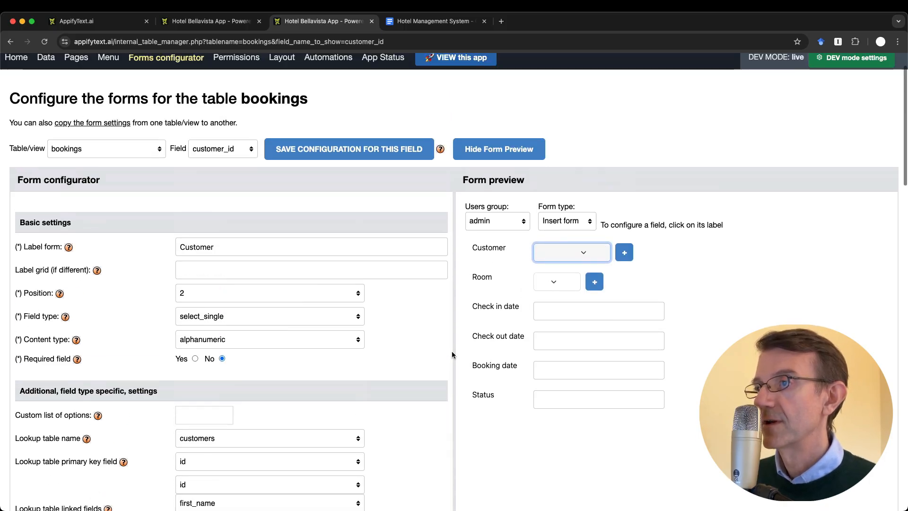
left_click(311, 196)
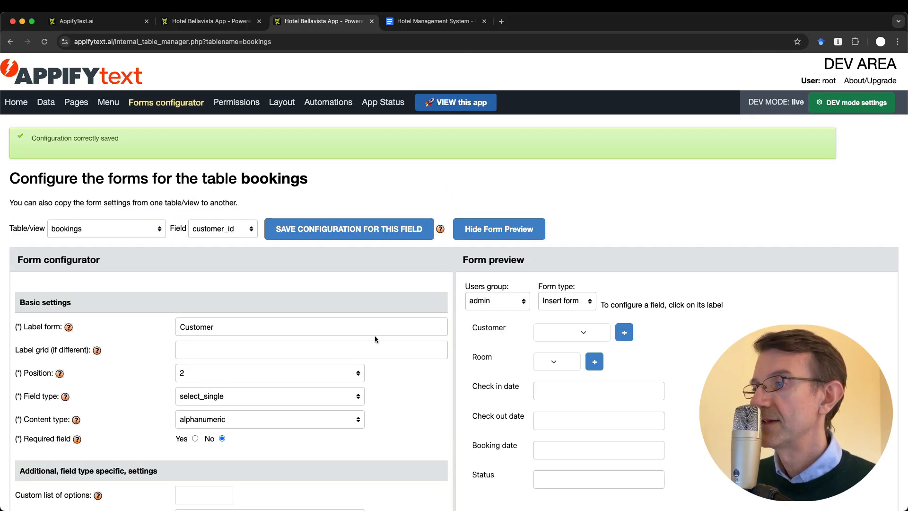
scroll(578, 431, "down", 2)
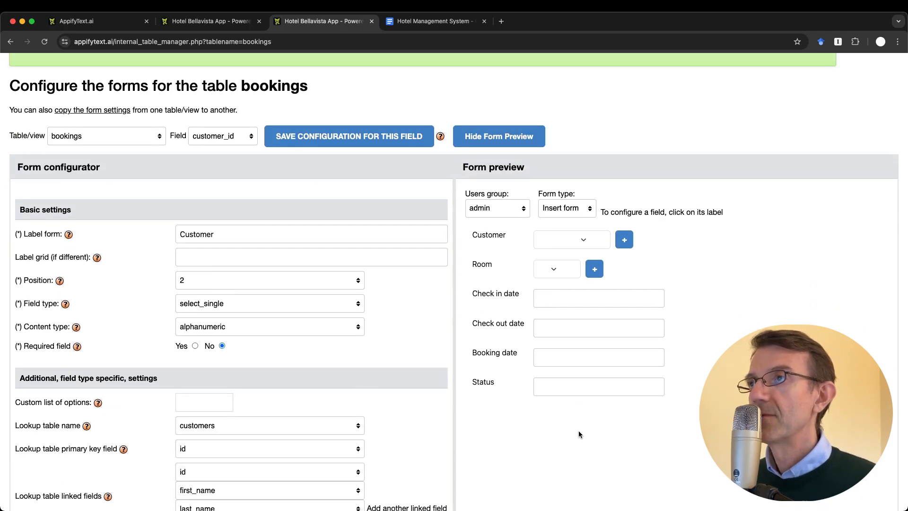
Strike through the 'Rename label customer' and 'Add customer last name' tasks in the notes
key("ctrl+Tab")
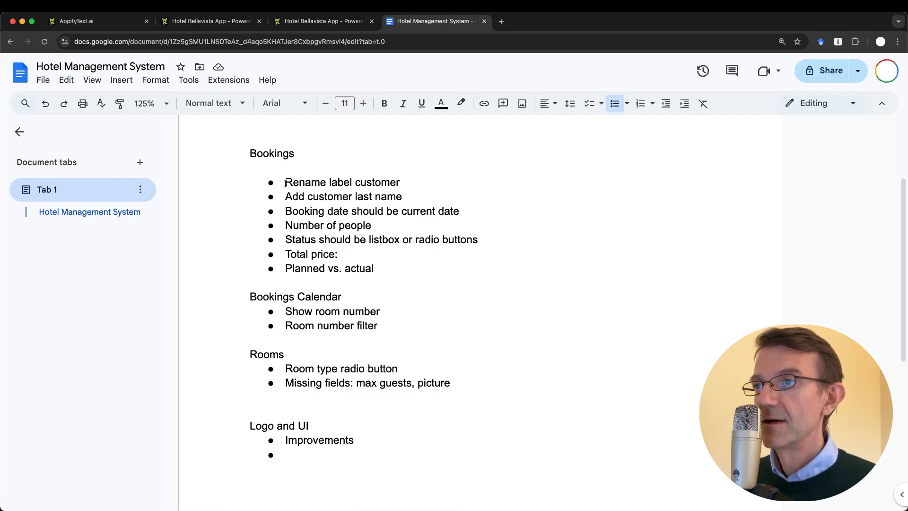
left_click_drag(288, 183, 421, 184)
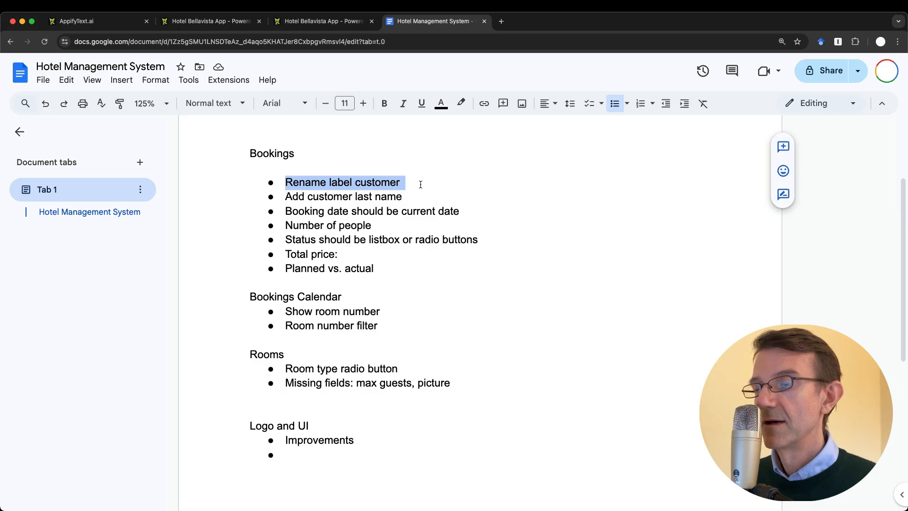
key("super+shift+x")
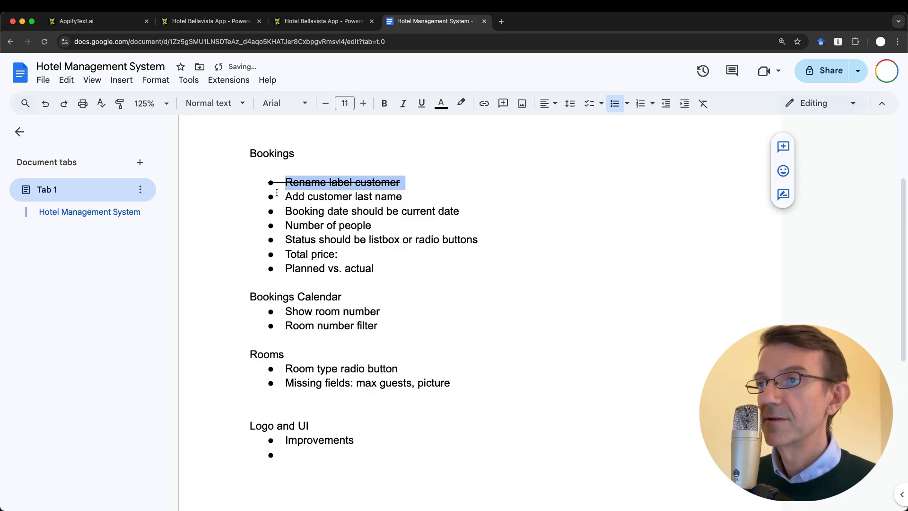
left_click_drag(286, 196, 433, 200)
key("super+shift+x")
left_click(394, 248)
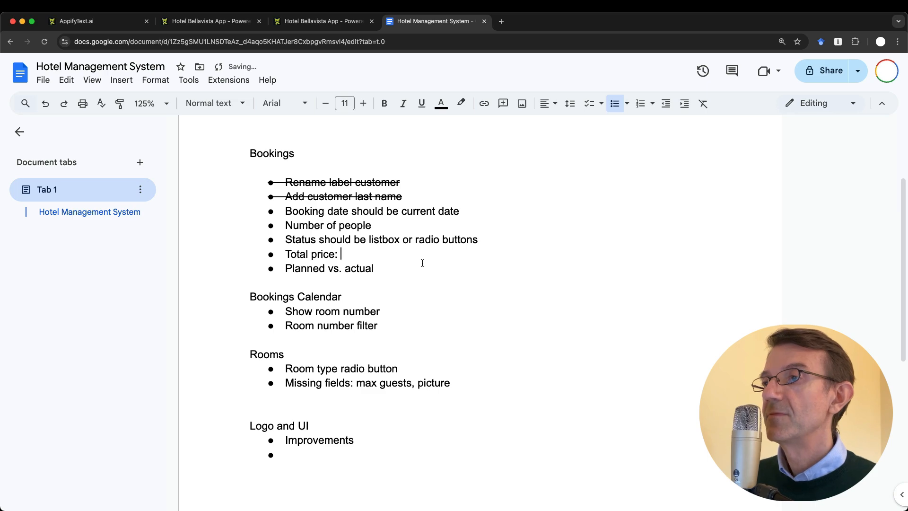
key("ctrl+shift+Tab")
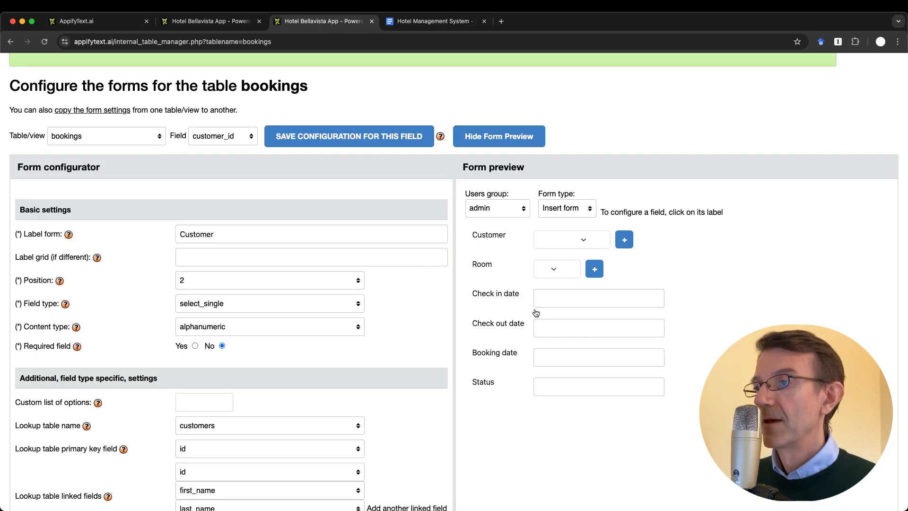
Change the Booking date field type to insert_date_time and save its configuration
left_click(357, 141)
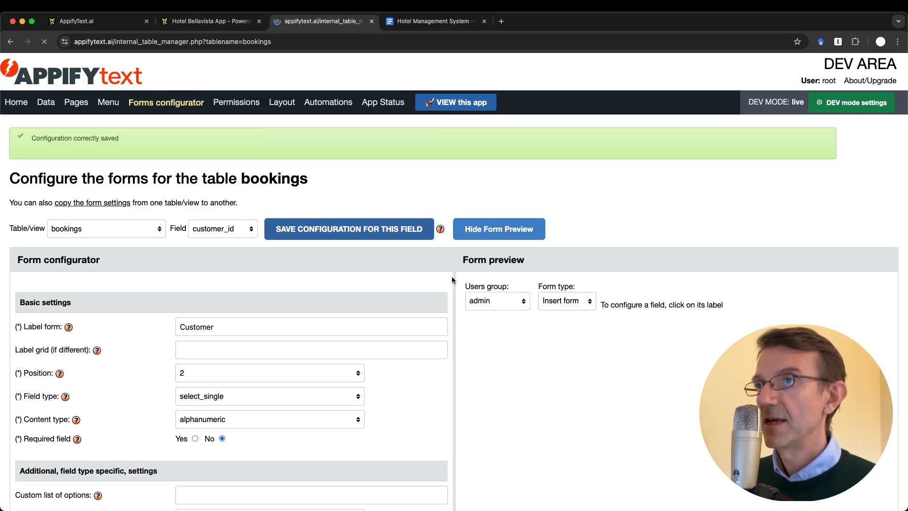
scroll(494, 345, "down", 2)
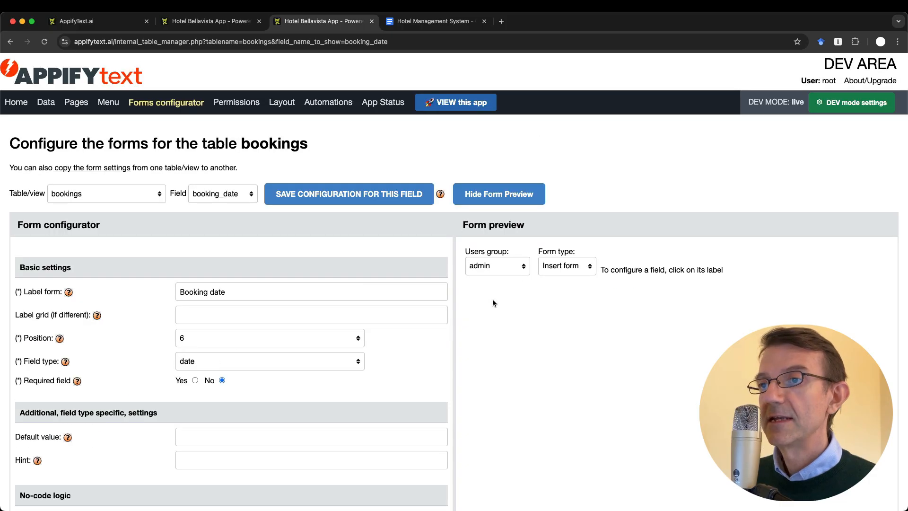
scroll(493, 303, "down", 3)
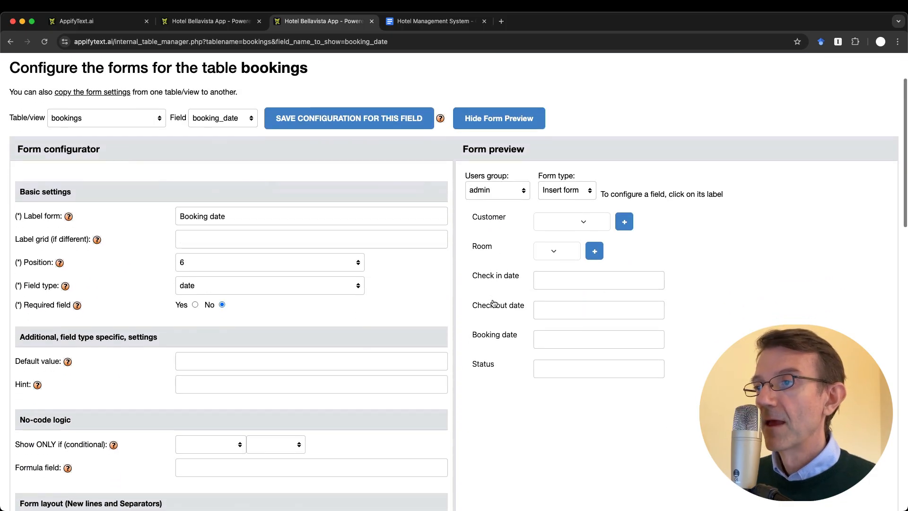
left_click(196, 286)
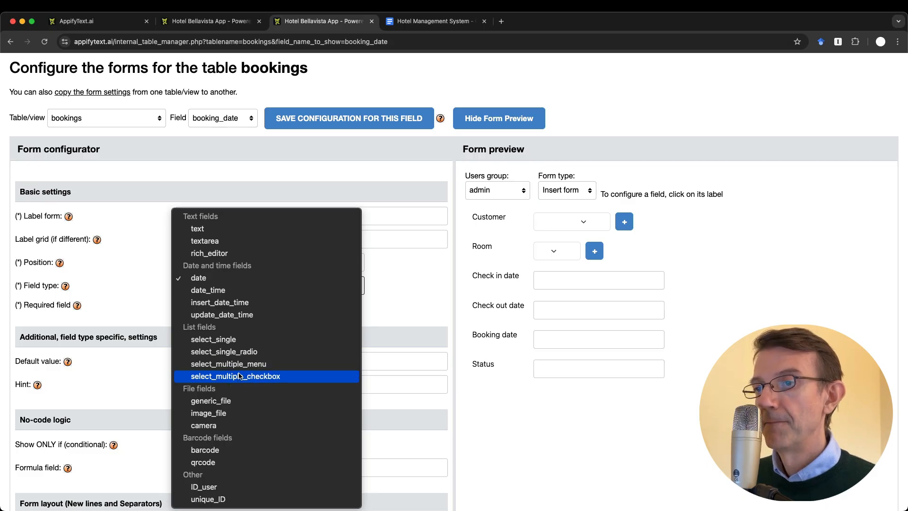
left_click(225, 303)
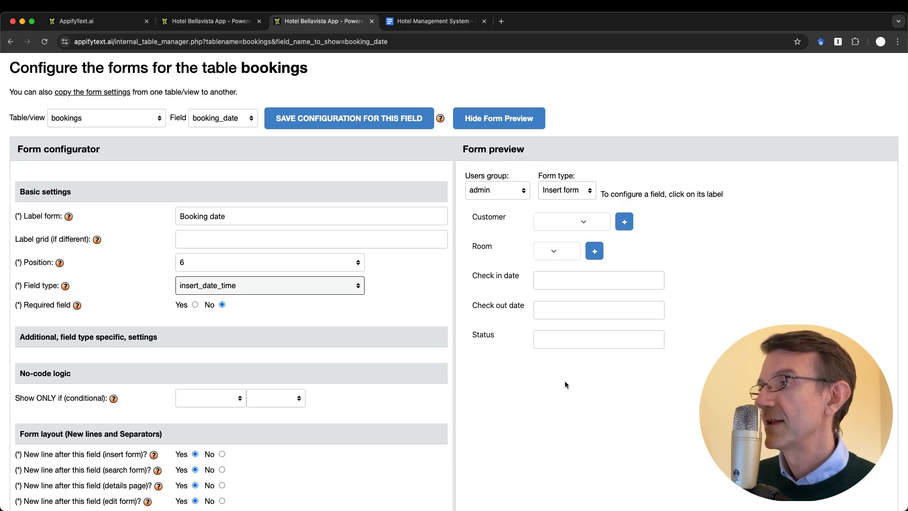
left_click(349, 119)
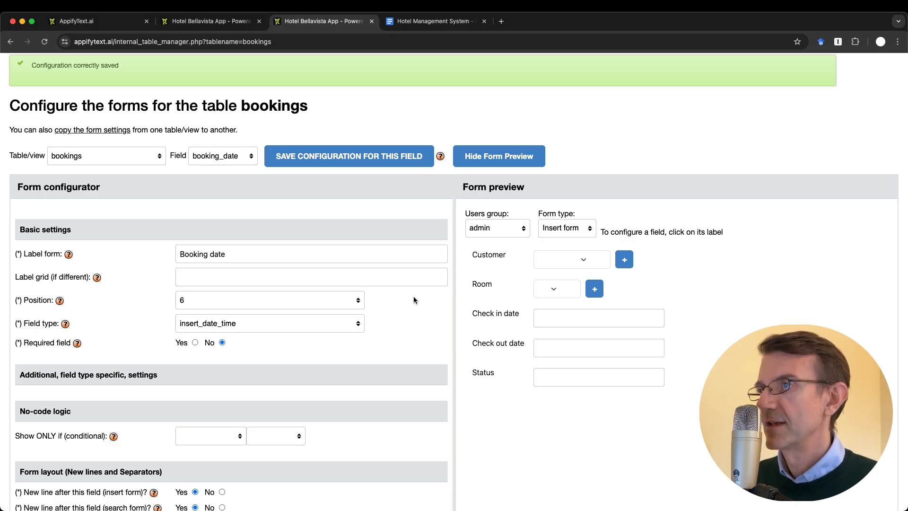
left_click(411, 22)
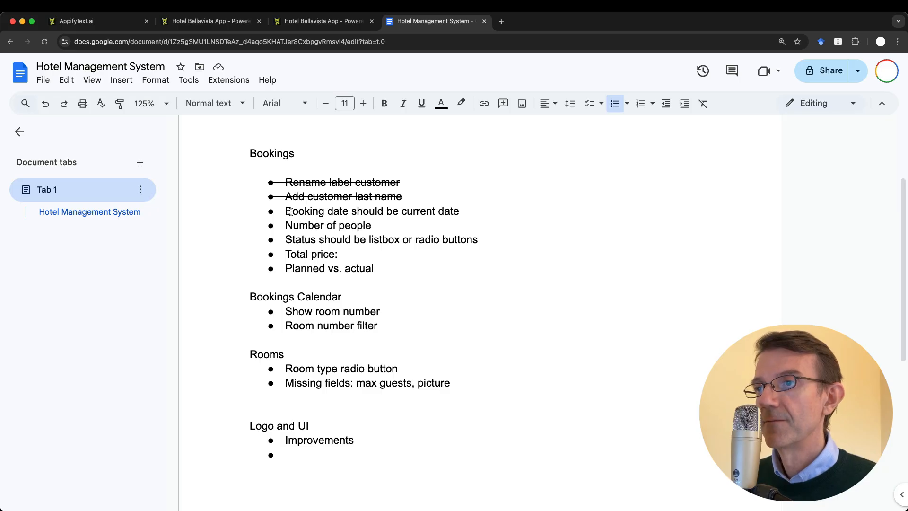
Strike through the 'Booking date should be current date' task in the Bookings list
left_click_drag(286, 212, 511, 209)
key("super+shift+x")
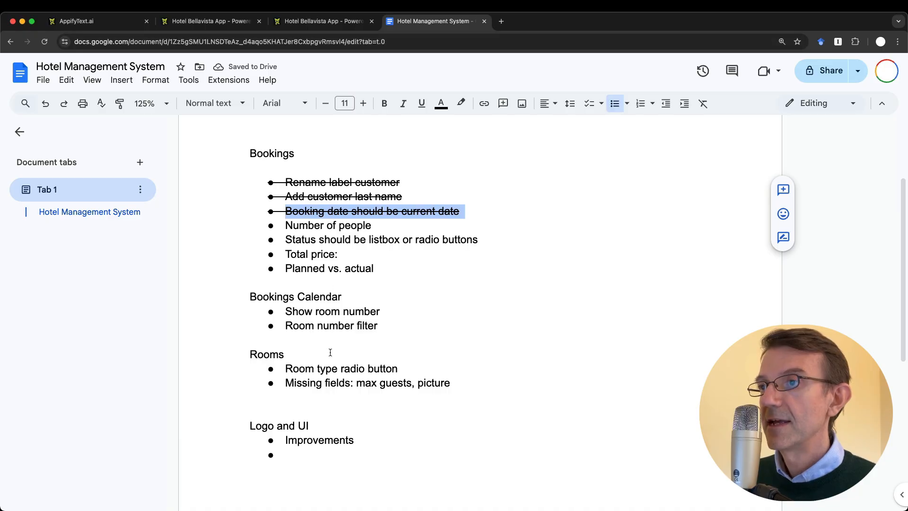
left_click(316, 24)
Set the Status field type to select_single_radio
left_click(484, 373)
scroll(290, 314, "down", 2)
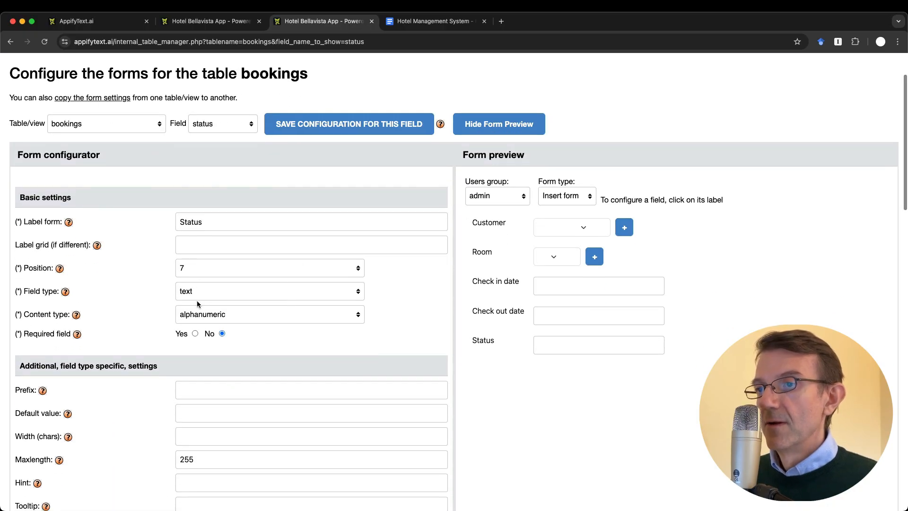
left_click(215, 291)
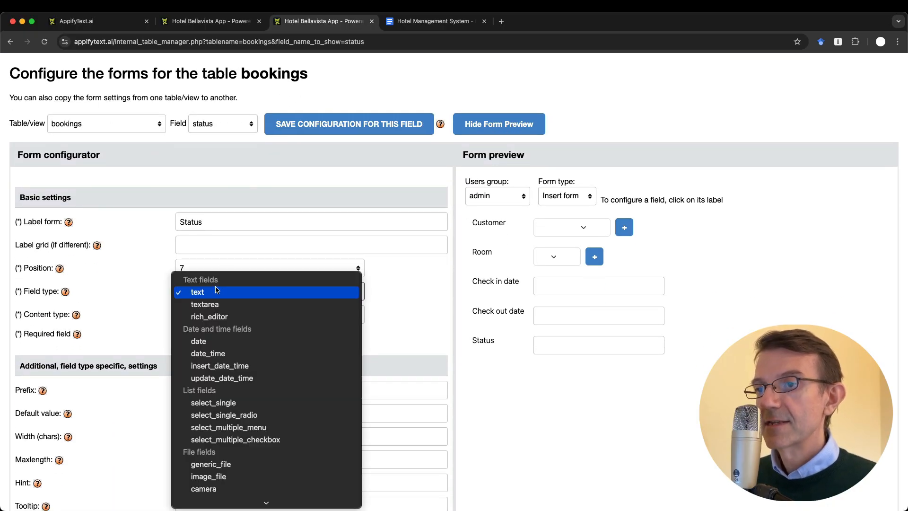
left_click(246, 414)
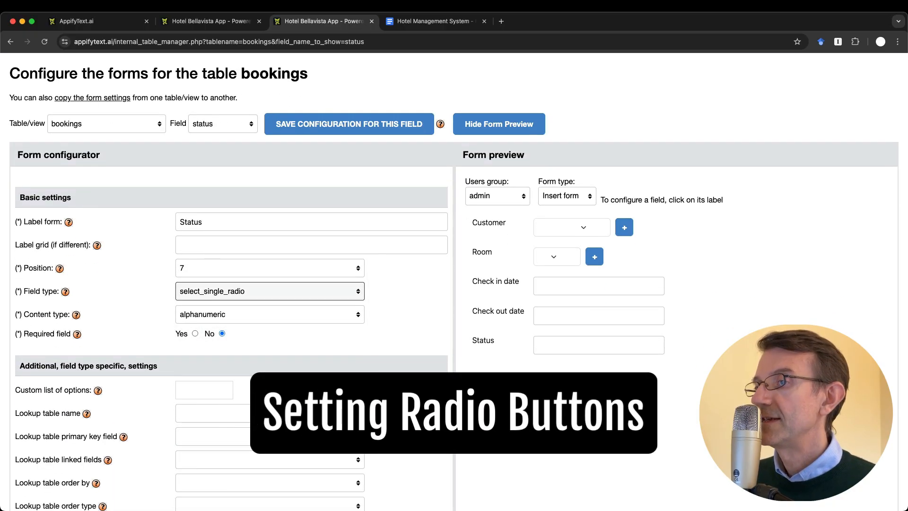
left_click(210, 391)
Copy 'Cancelled' from the app's Bookings list and paste it as the first Status option
key("ctrl+shift+Tab")
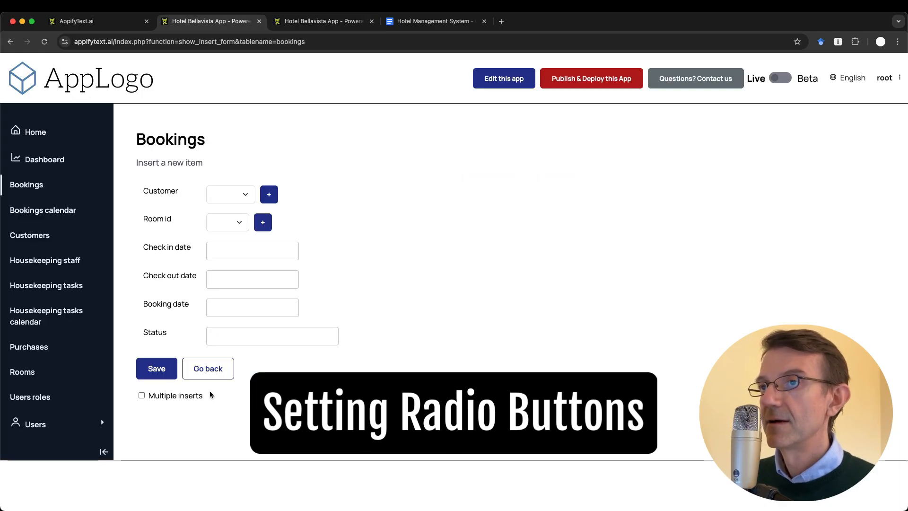
left_click(25, 186)
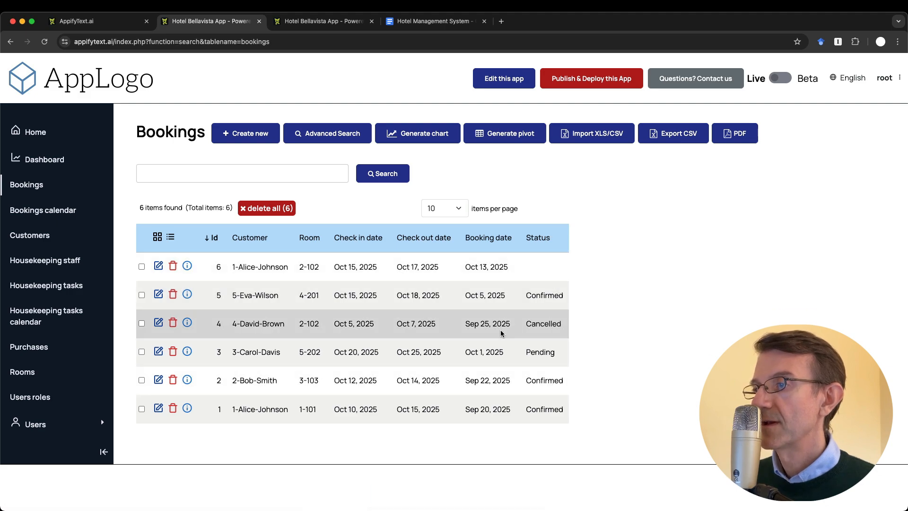
double_click(528, 323)
key("ctrl+c")
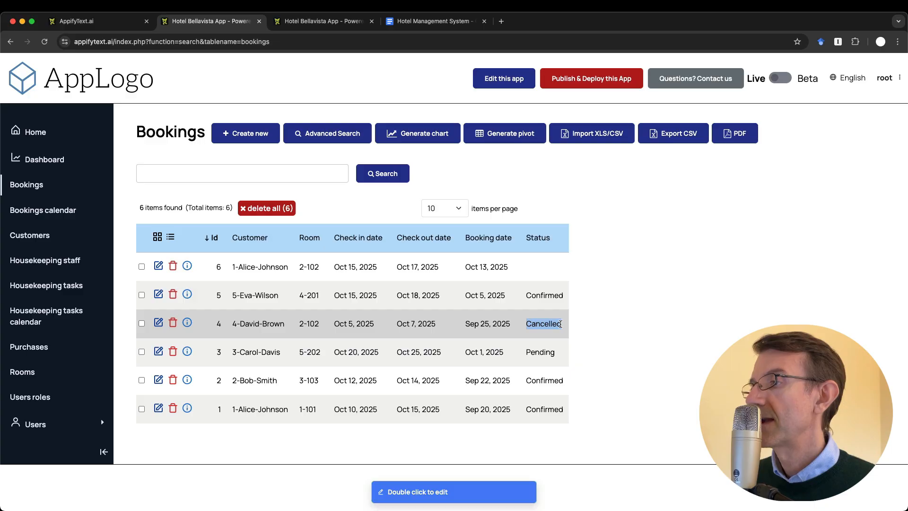
key("ctrl+Tab")
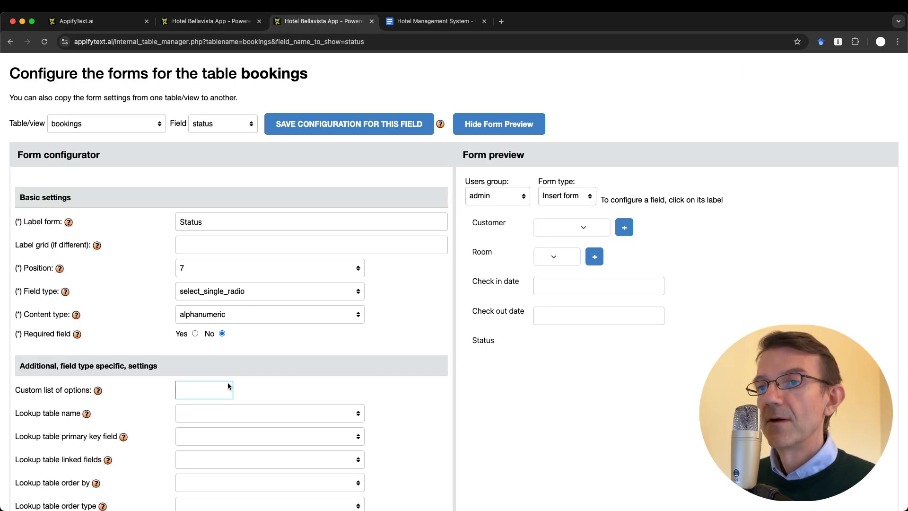
key("ctrl+v")
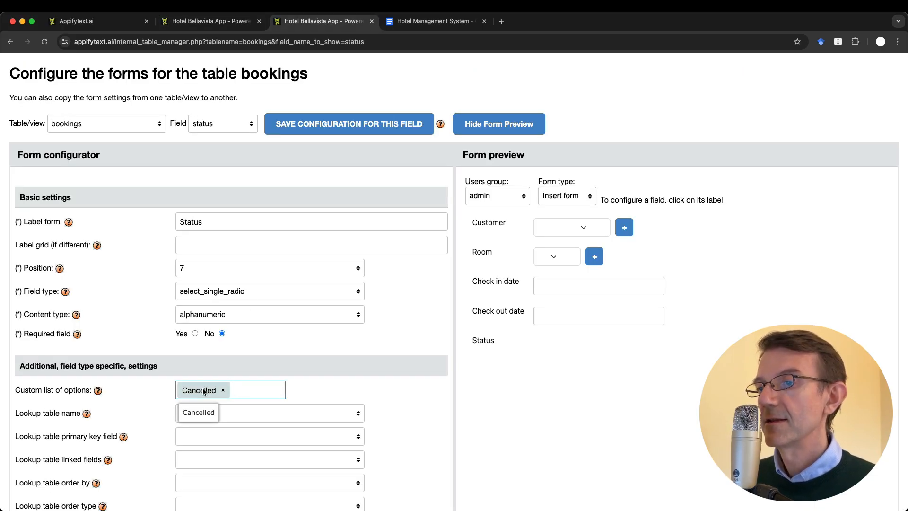
key("ctrl+shift+Tab")
key("ctrl+Tab")
Add Confirmed and Pending as further Status options and save the field
type("Confirmed")
key("Return")
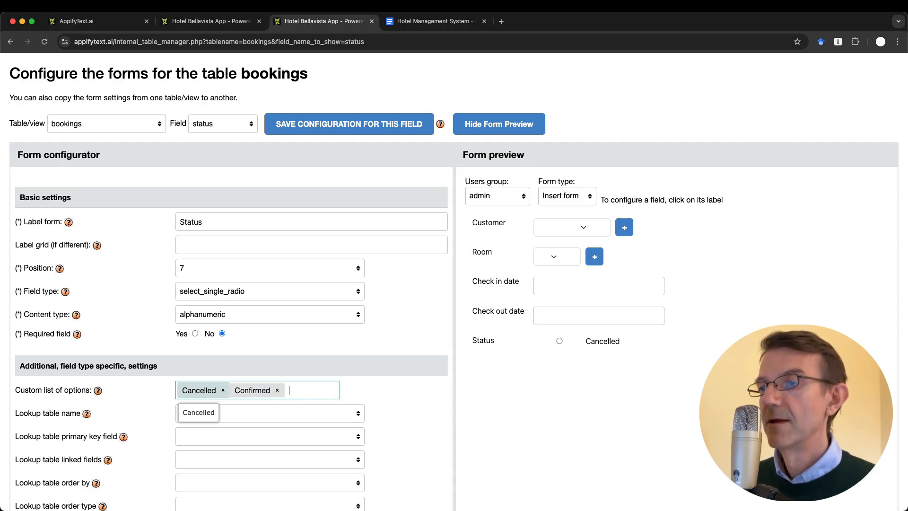
key("ctrl+shift+Tab")
key("ctrl+Tab")
type("Pending")
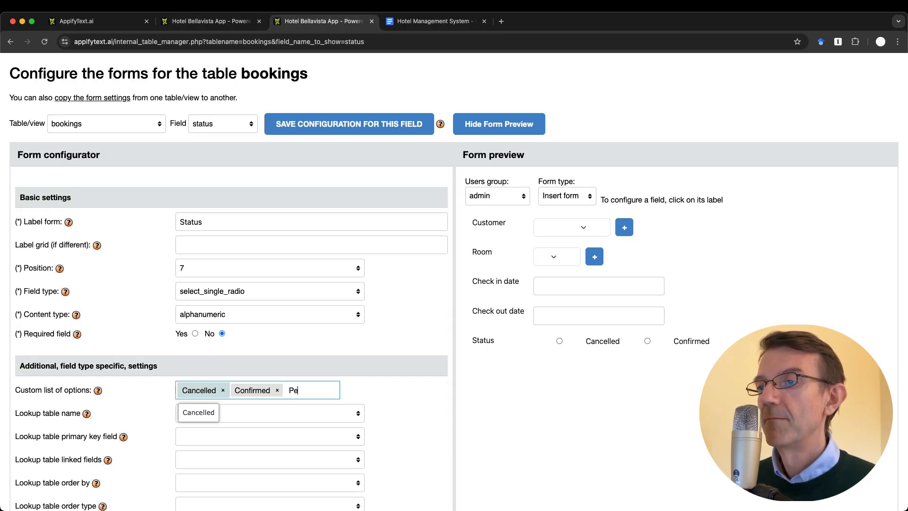
key("Return")
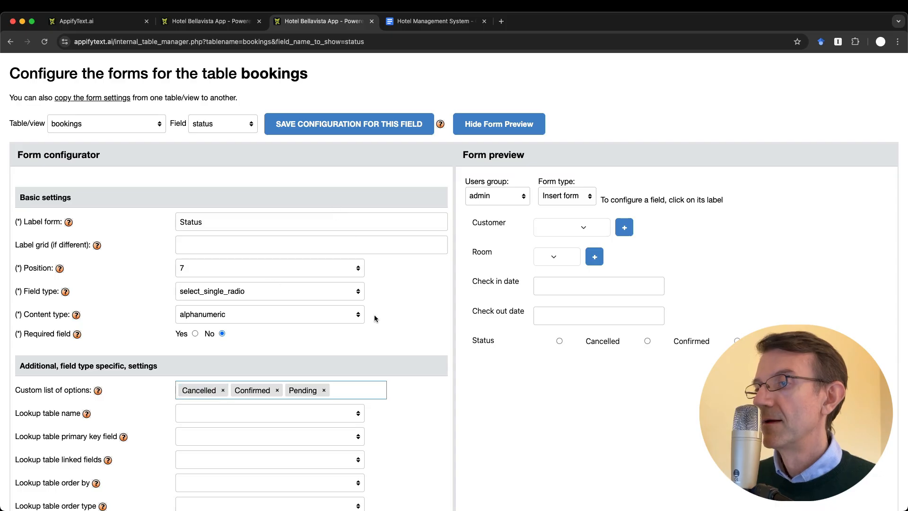
left_click(355, 124)
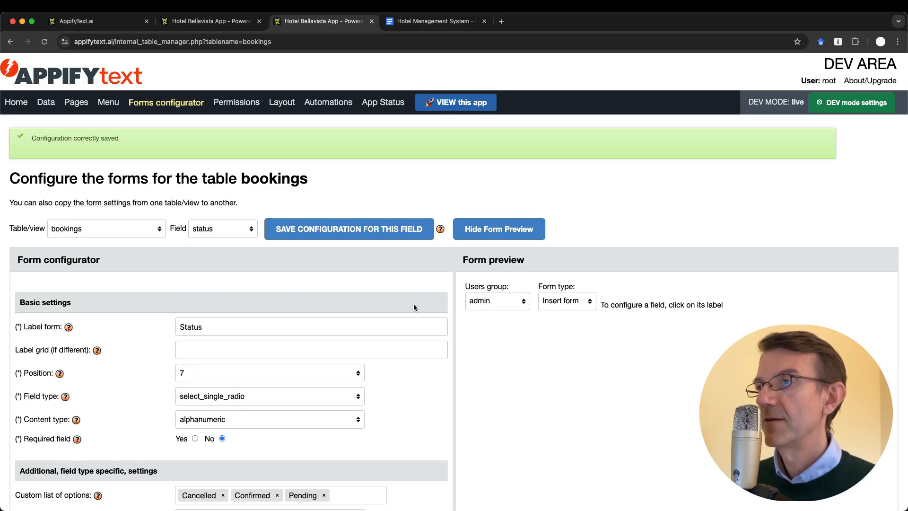
Strike through the 'Status should be listbox or radio buttons' to-do line
key("ctrl+shift+Tab")
key("ctrl+Tab")
key("ctrl+Tab")
left_click(293, 237)
key("ctrl+shift+Tab")
key("ctrl+Tab")
key("ctrl+shift+Tab")
key("ctrl+Tab")
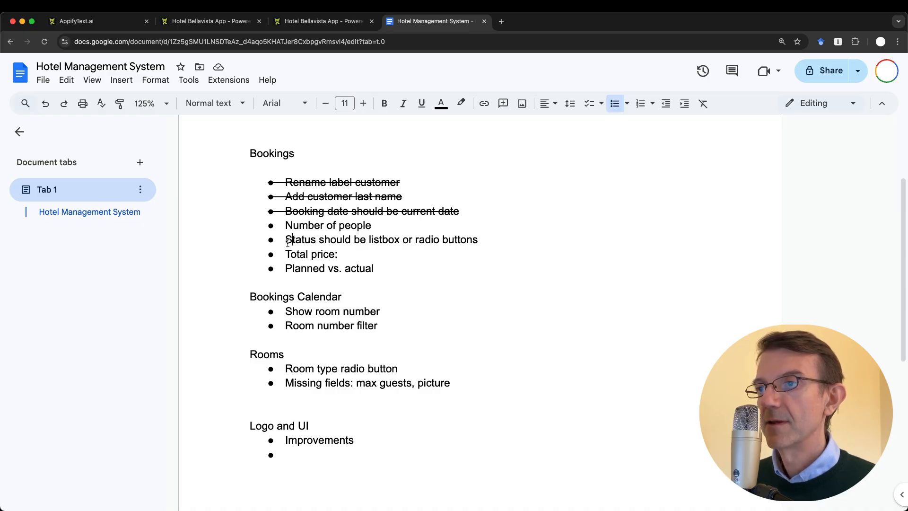
left_click_drag(285, 239, 508, 236)
key("super+shift+x")
key("ctrl+shift+Tab")
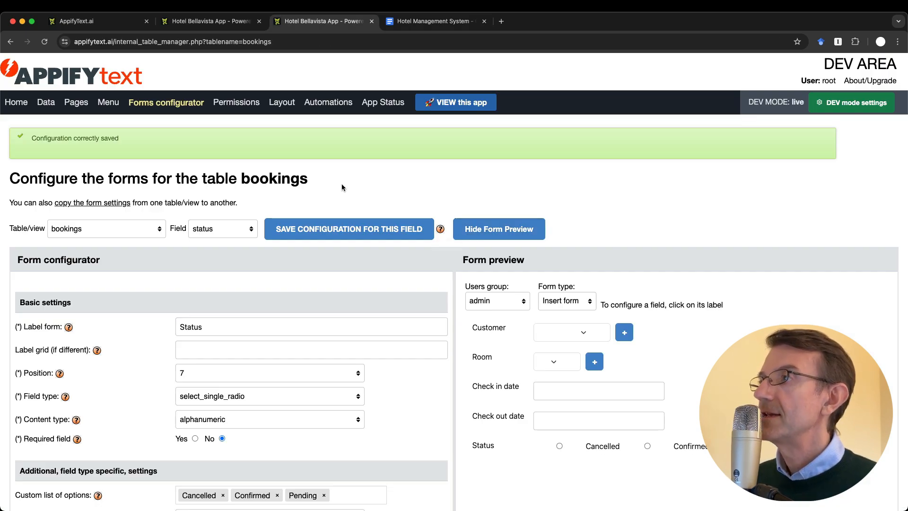
Add an Integer number field named number_guests to the bookings table and save
left_click(41, 104)
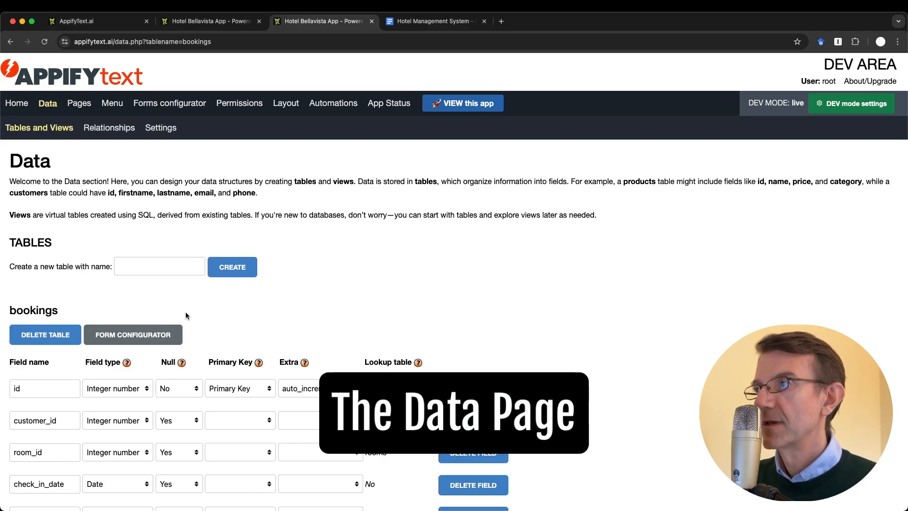
scroll(186, 315, "down", 3)
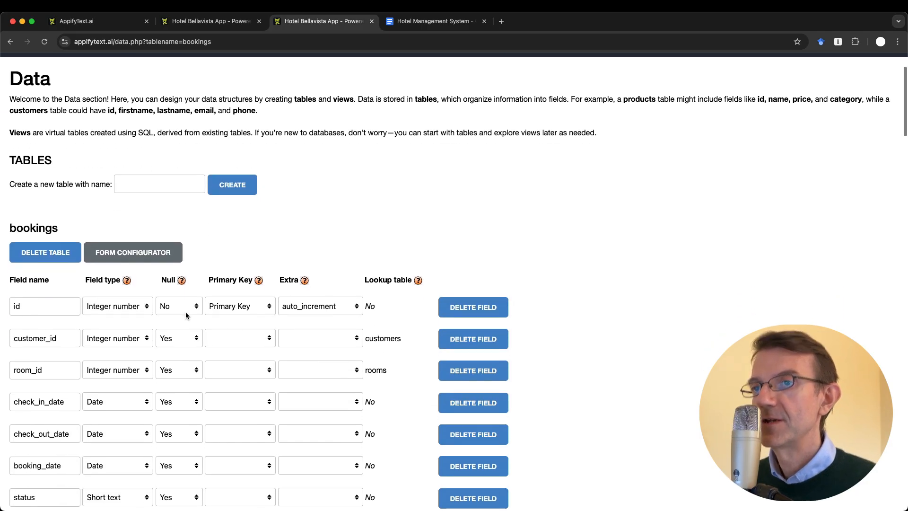
scroll(186, 316, "down", 6)
scroll(185, 314, "up", 3)
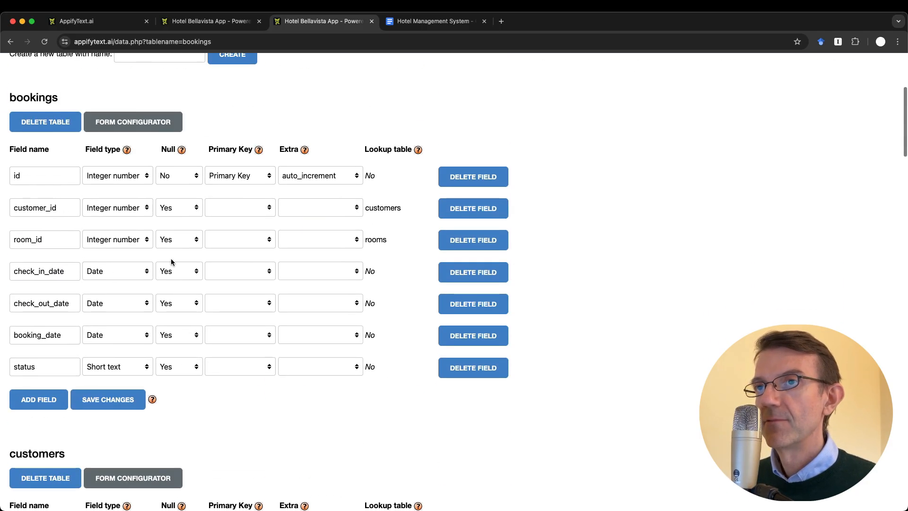
left_click(41, 399)
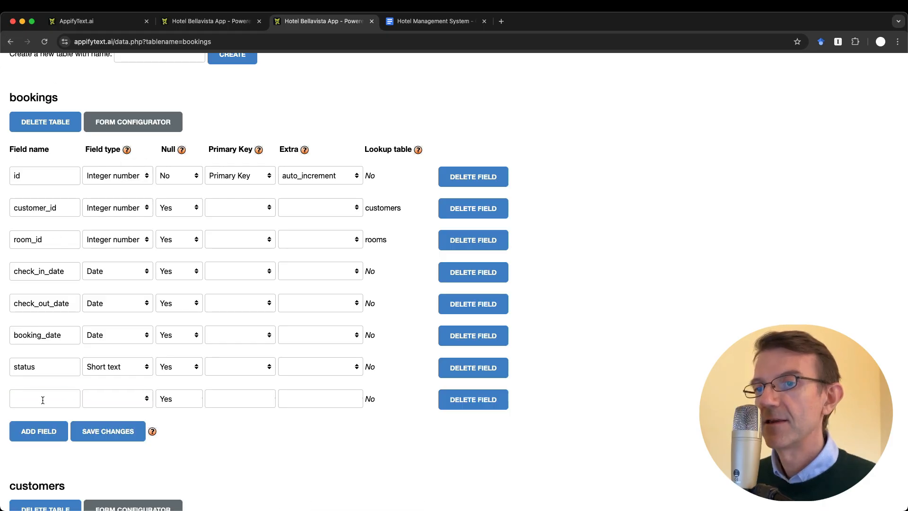
left_click(71, 392)
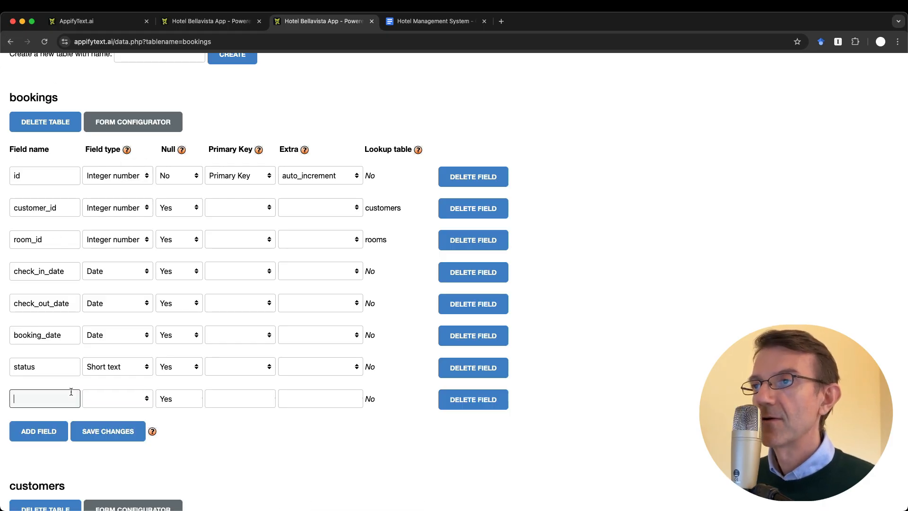
type("n")
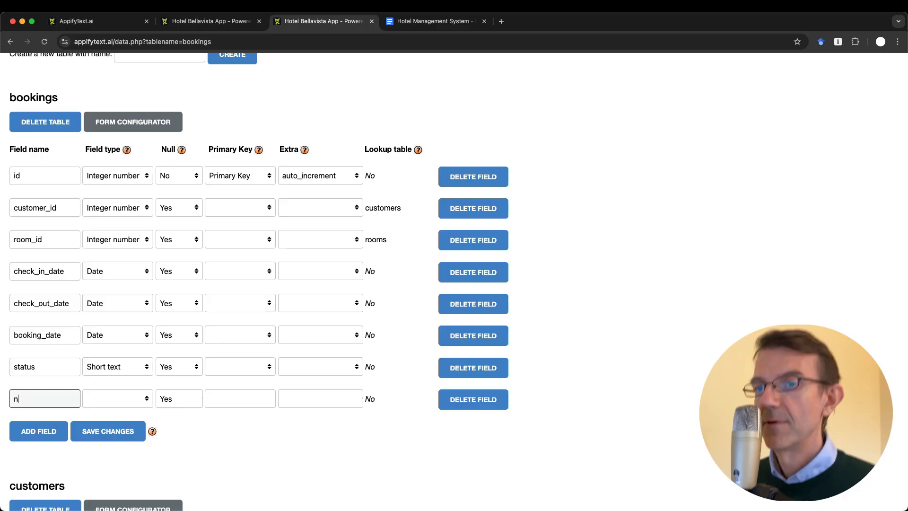
type("umber_guests")
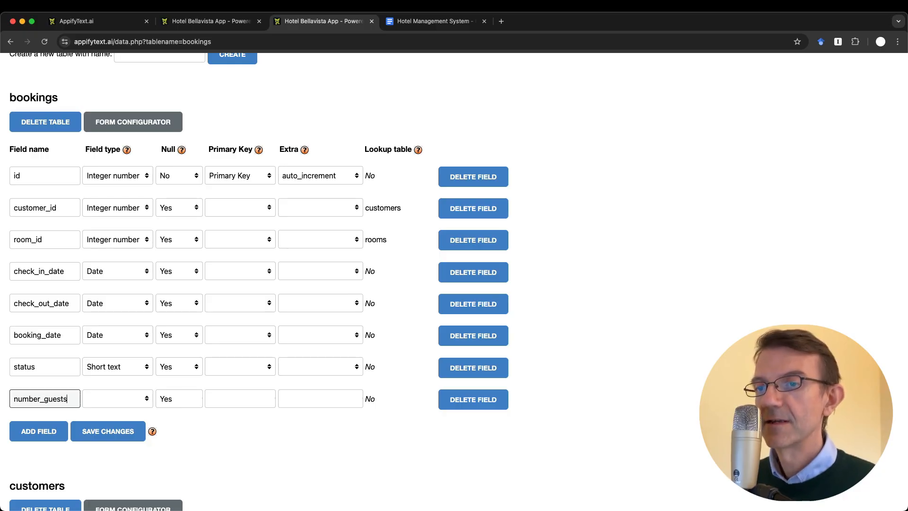
left_click(119, 400)
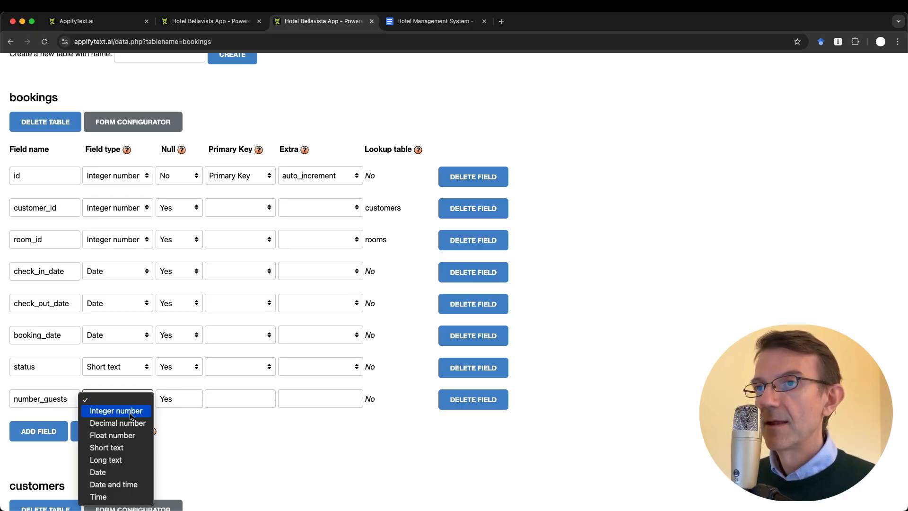
left_click(132, 411)
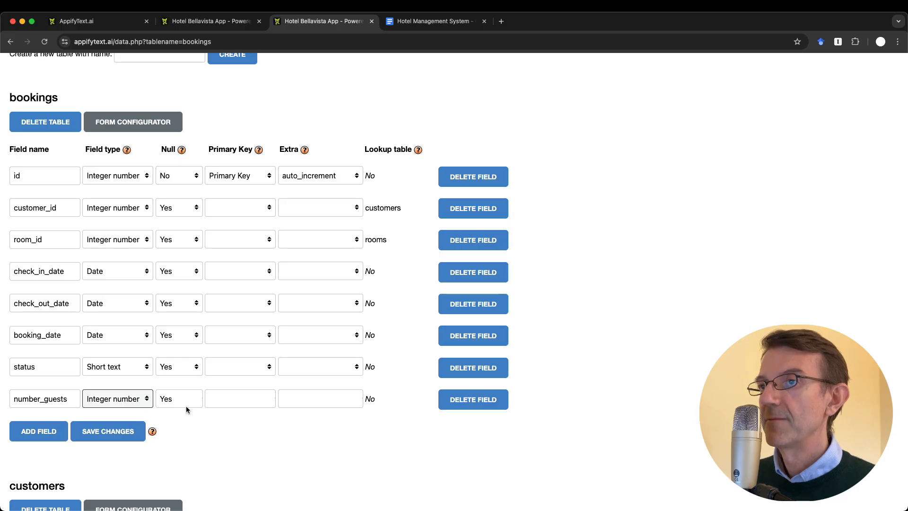
left_click(113, 431)
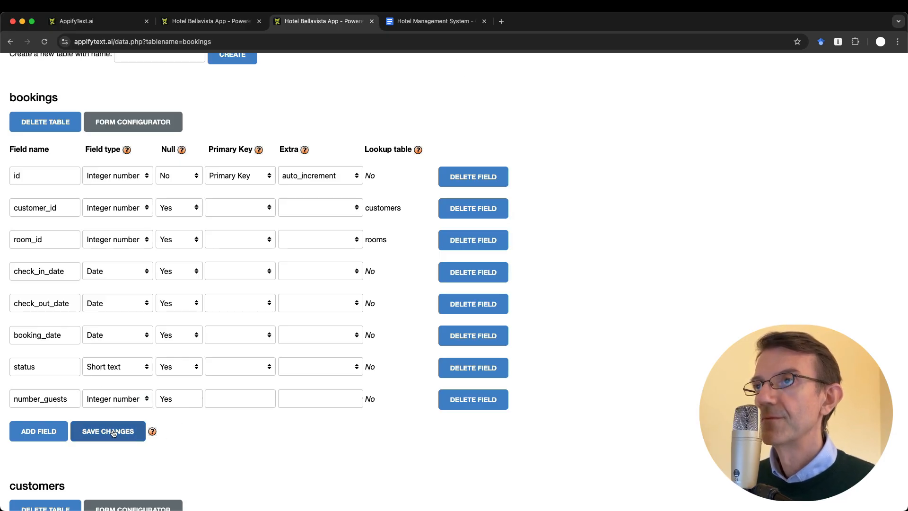
key("ctrl+shift+Tab")
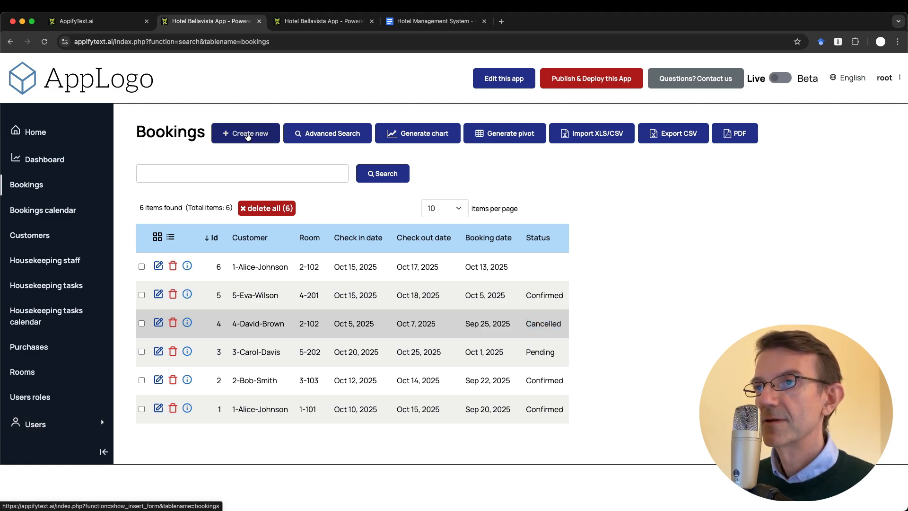
Start a new booking and look over the customer, room and Number guests fields
left_click(247, 136)
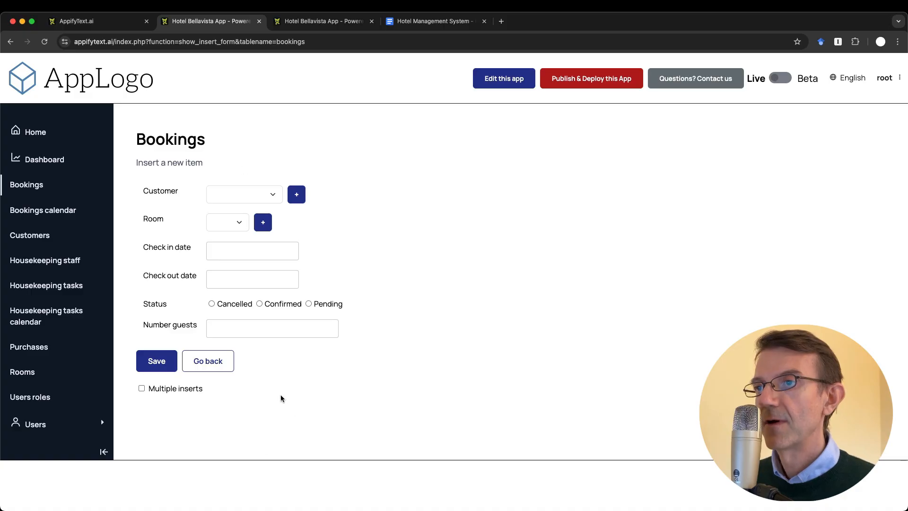
left_click(240, 191)
left_click(418, 212)
left_click(227, 222)
left_click(443, 238)
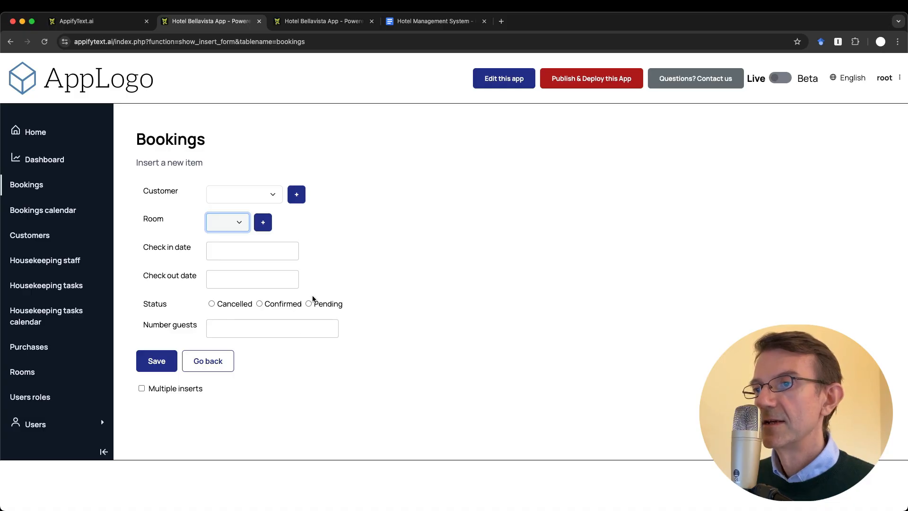
left_click(254, 331)
left_click(330, 367)
Book the first customer into room 1 101, 10-15-2025 to 10-18-2025, Confirmed, 4 guests, and save
left_click(225, 199)
left_click(228, 206)
left_click(220, 225)
left_click(223, 239)
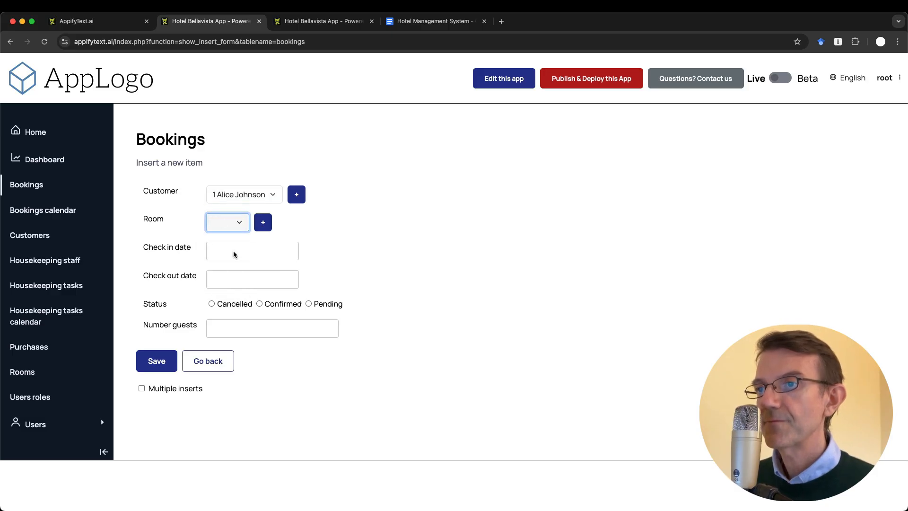
left_click(233, 252)
left_click(298, 337)
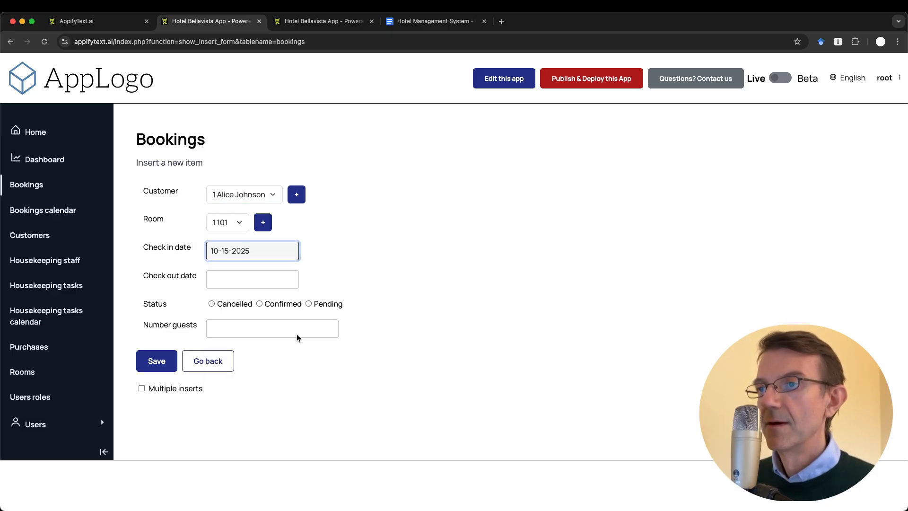
left_click(243, 282)
left_click(361, 367)
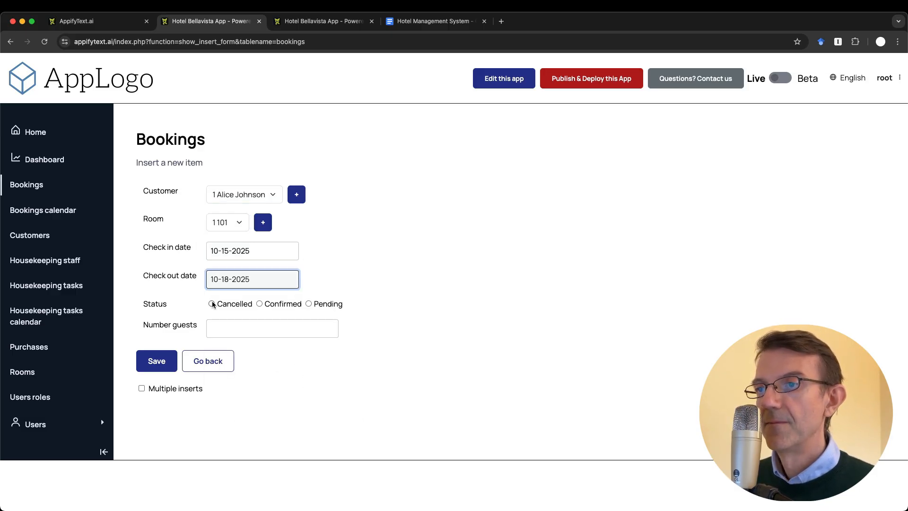
left_click(259, 303)
left_click(231, 325)
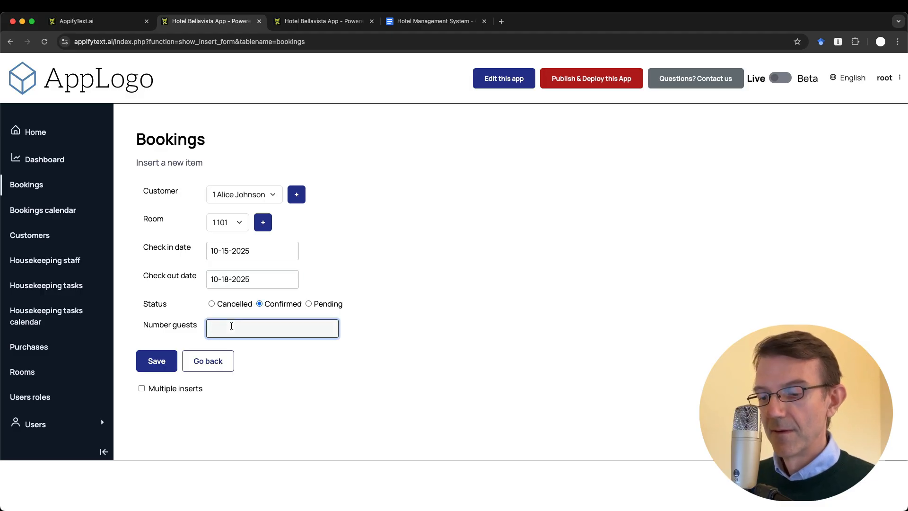
type("4")
left_click(155, 362)
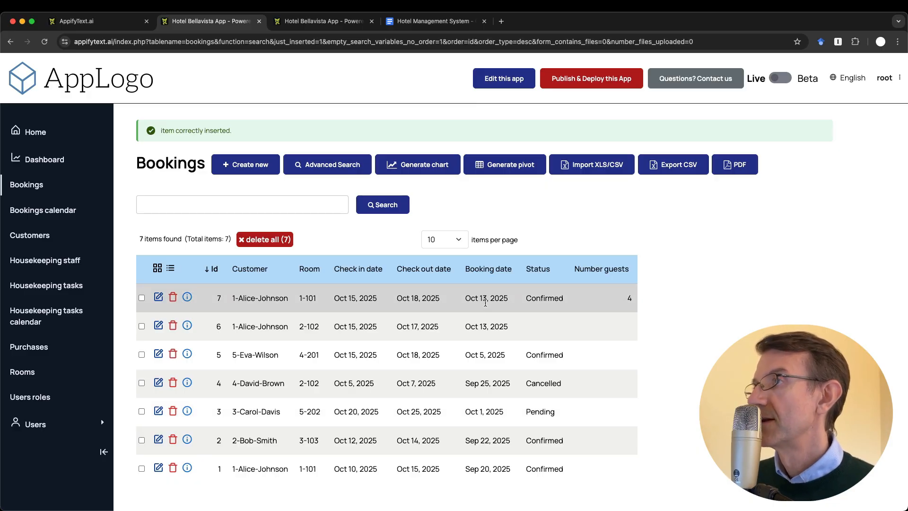
Strike through the 'Number of people' to-do line
key("ctrl+Tab")
key("ctrl+Tab")
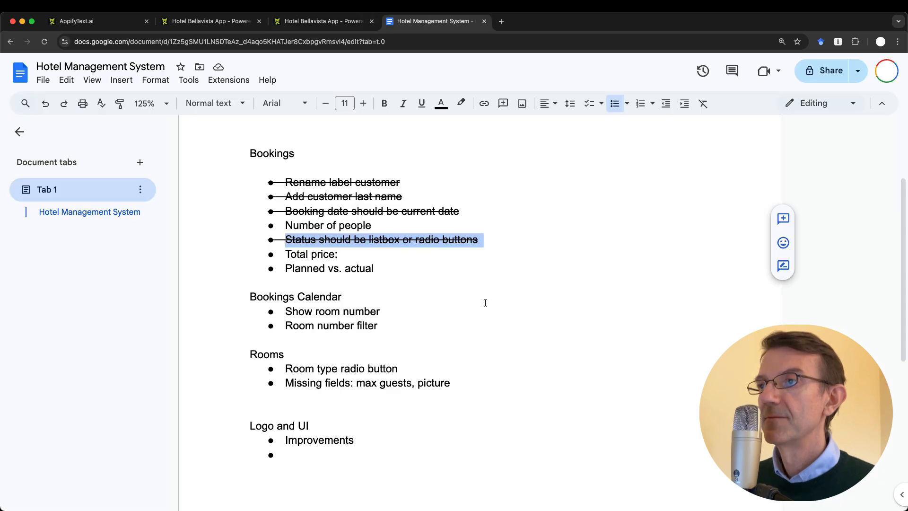
left_click_drag(285, 225, 381, 228)
key("super+shift+x")
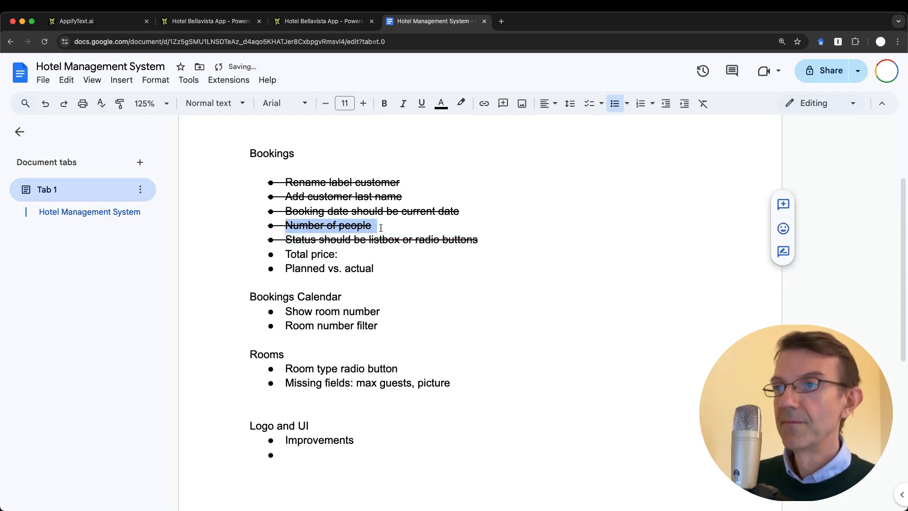
left_click(411, 281)
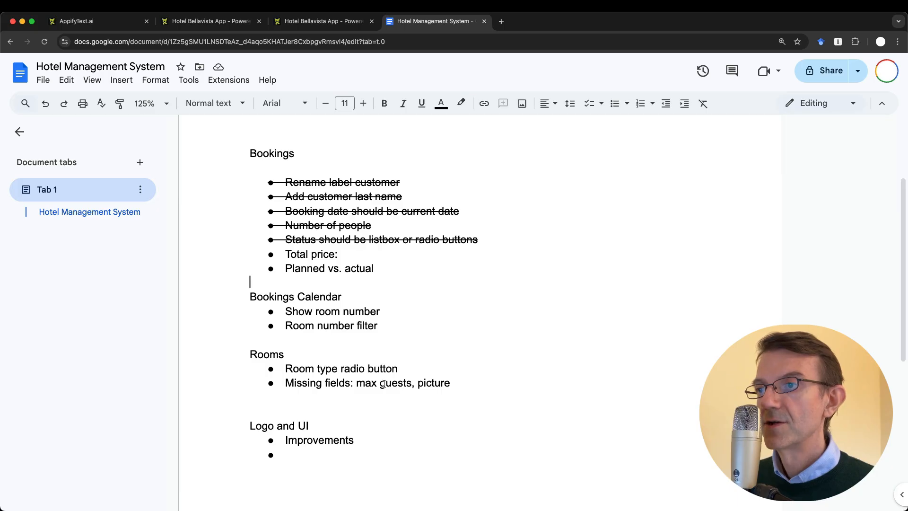
Open the app's Layout settings in the builder
key("ctrl+shift+Tab")
key("ctrl+shift+Tab")
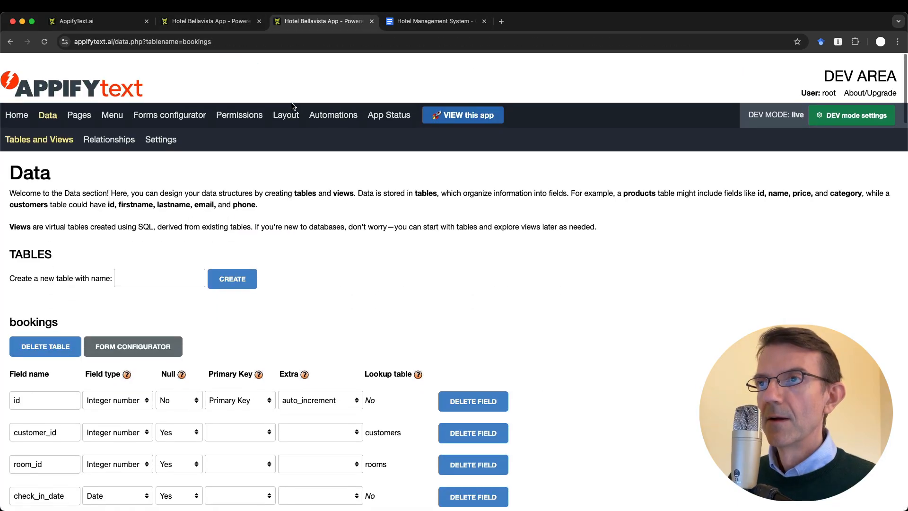
scroll(293, 107, "down", 1)
left_click(286, 109)
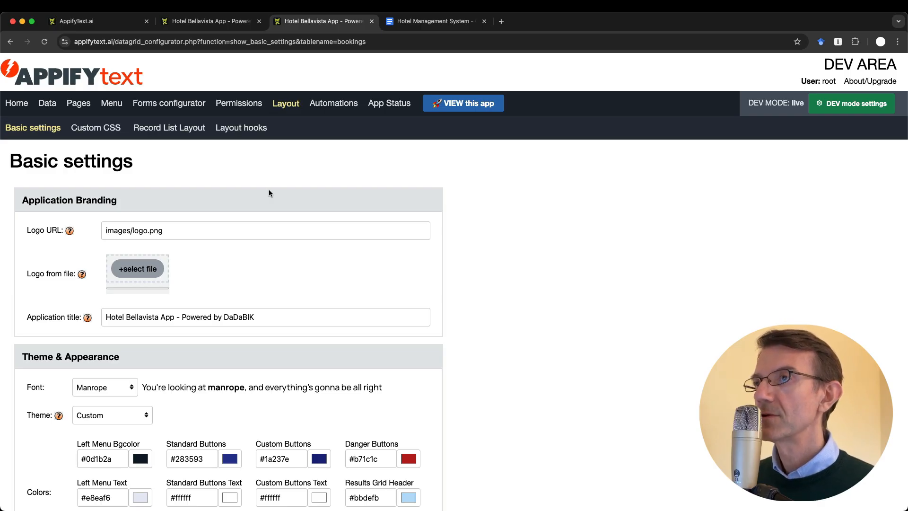
Open Record List Layout after comparing the app's Bookings list and calendar month view
left_click(190, 132)
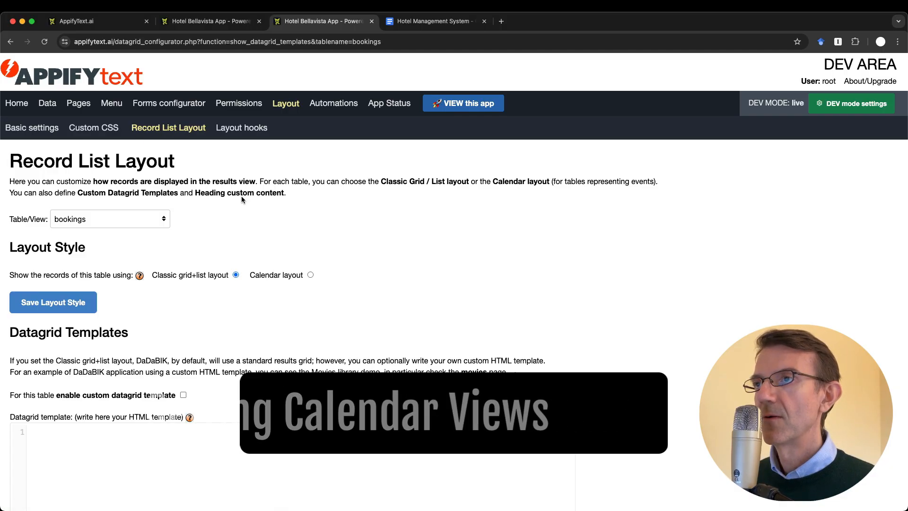
key("ctrl+shift+Tab")
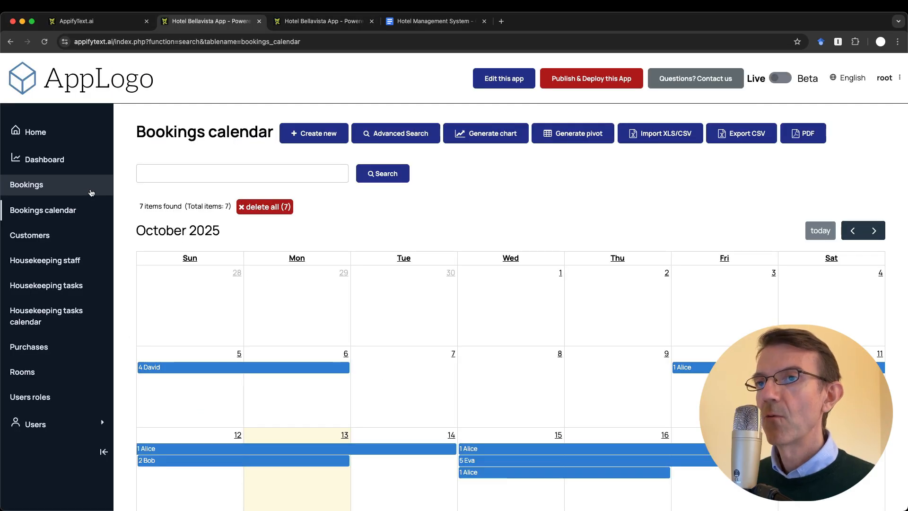
left_click(38, 188)
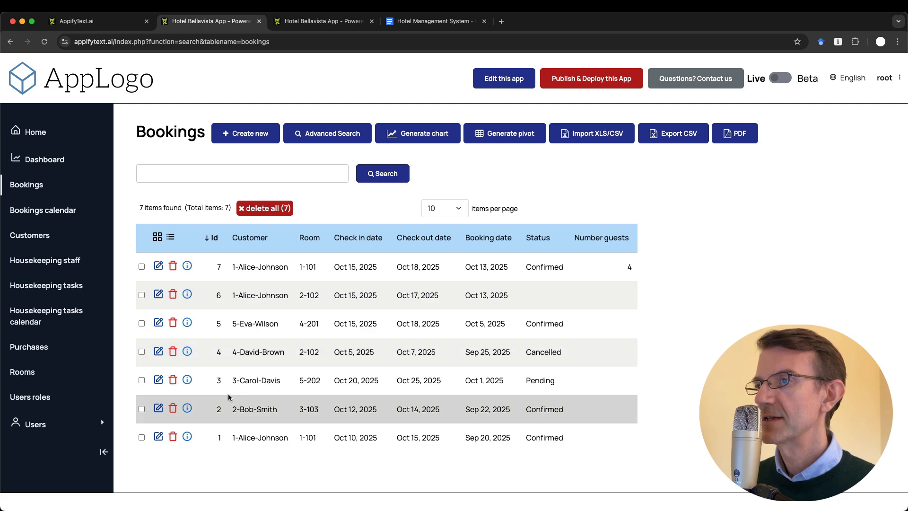
left_click(42, 210)
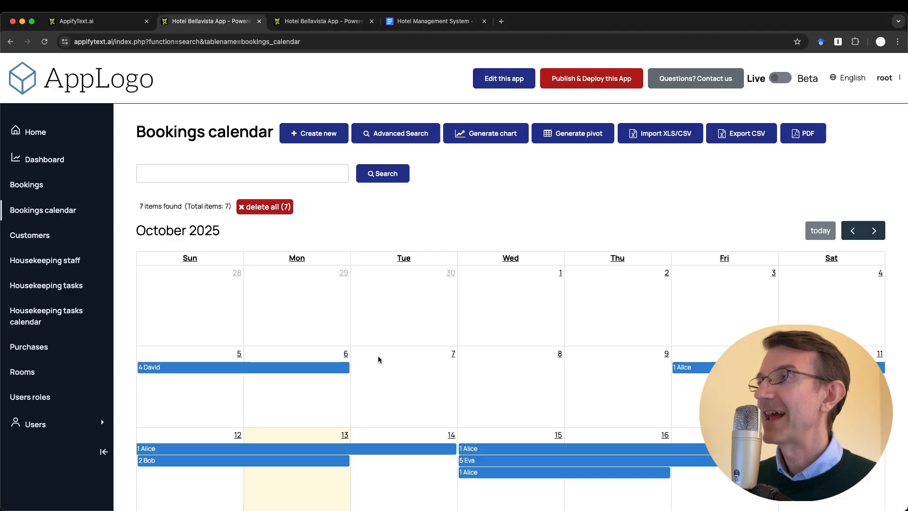
key("ctrl+Tab")
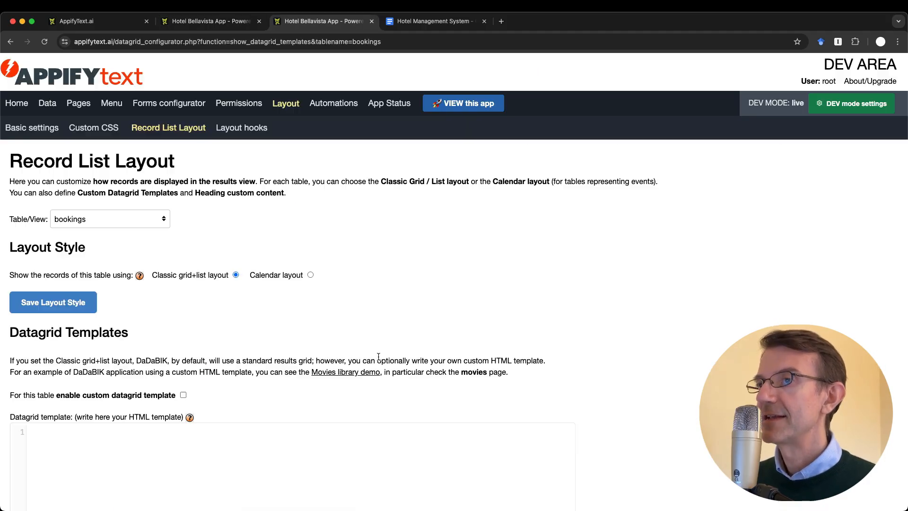
Select the bookings_calendar view, compare it with the app's calendar, then return to its Record List Layout
left_click(100, 221)
left_click(101, 231)
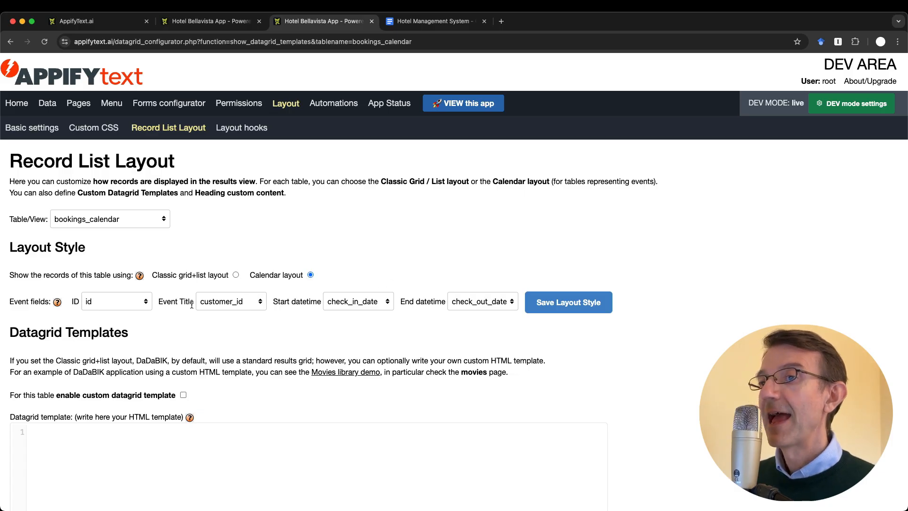
key("ctrl+shift+Tab")
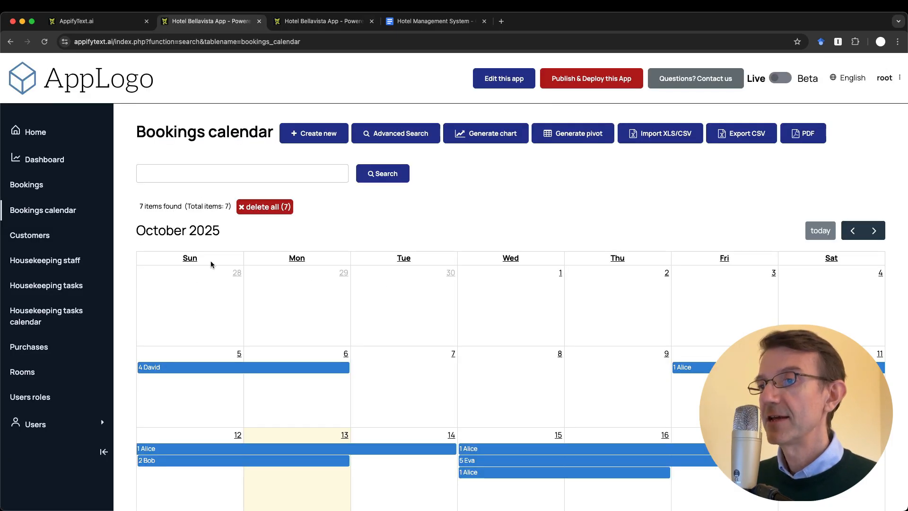
scroll(282, 371, "down", 2)
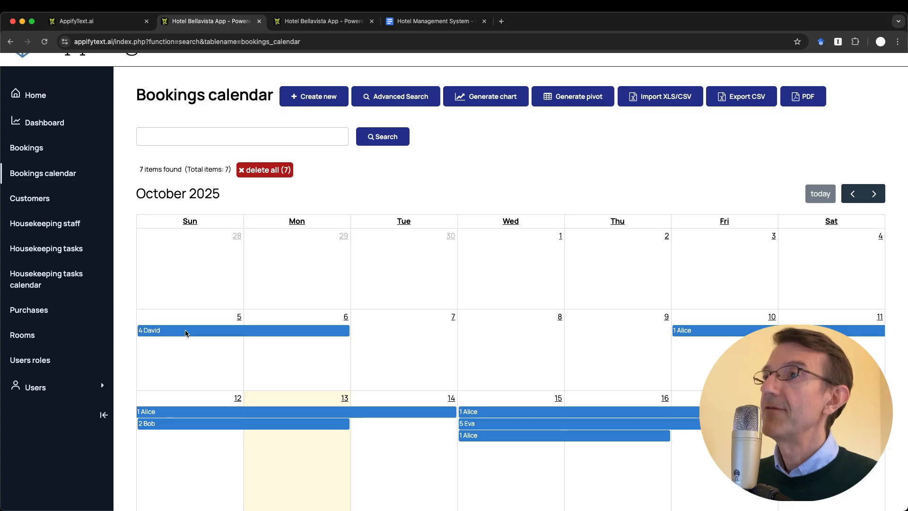
key("ctrl+Tab")
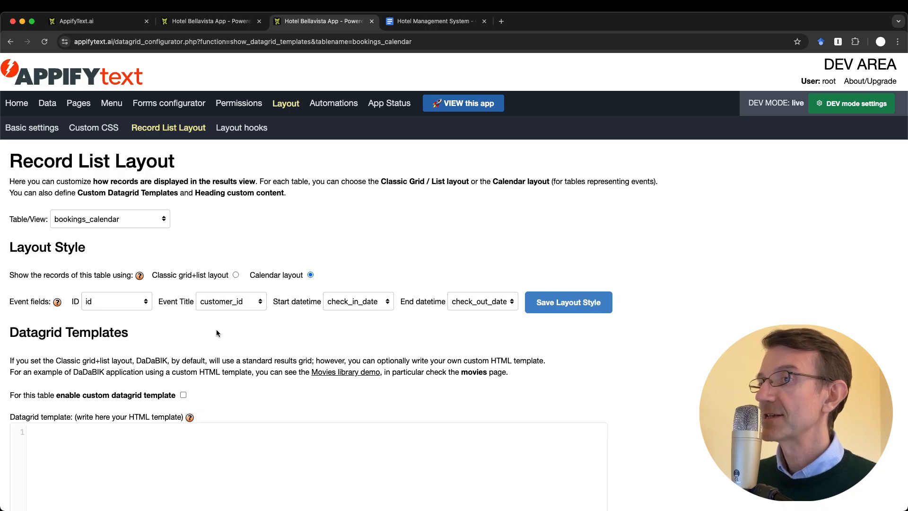
Set the calendar's Event Title to room_id, save the layout, and reload the app calendar to confirm
left_click(217, 304)
left_click(225, 316)
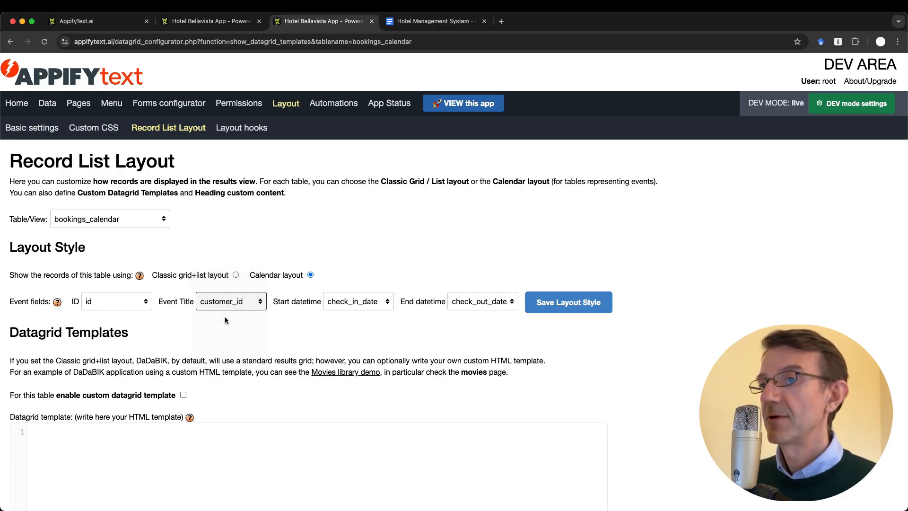
left_click(566, 305)
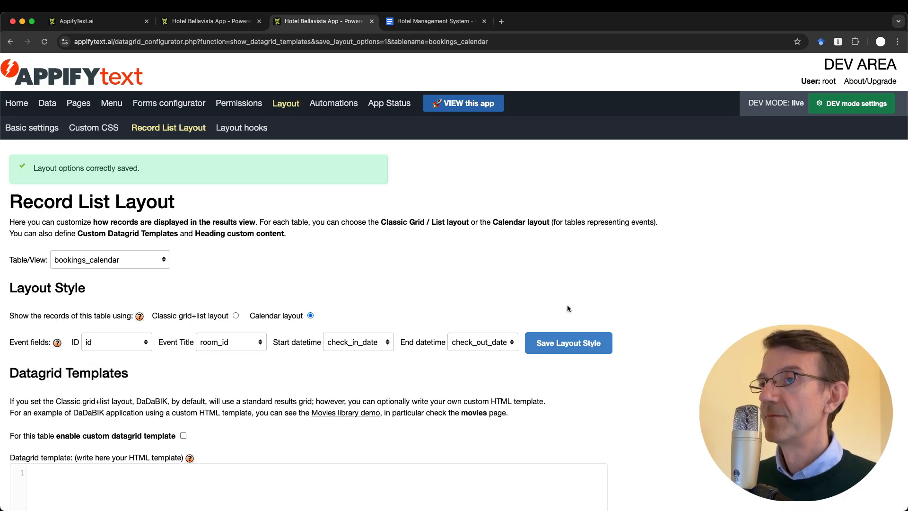
key("ctrl+shift+Tab")
key("super+r")
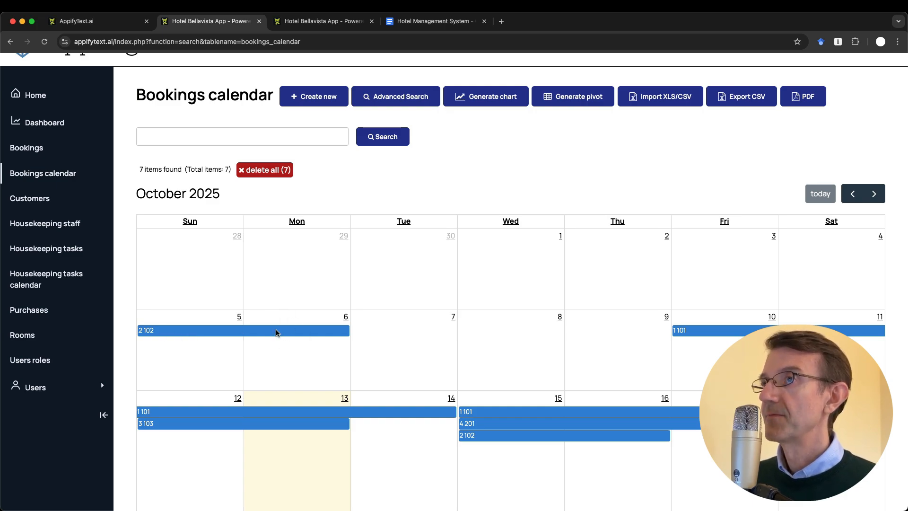
key("ctrl+Tab")
key("ctrl+Tab")
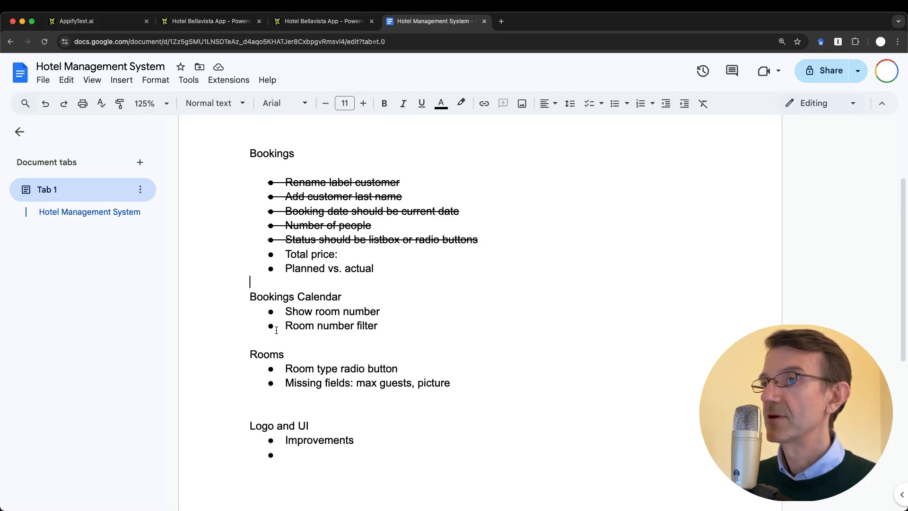
Strike through the 'Show room number' to-do under Bookings Calendar, then return to AppifyText
left_click(387, 334)
left_click(431, 301)
triple_click(432, 308)
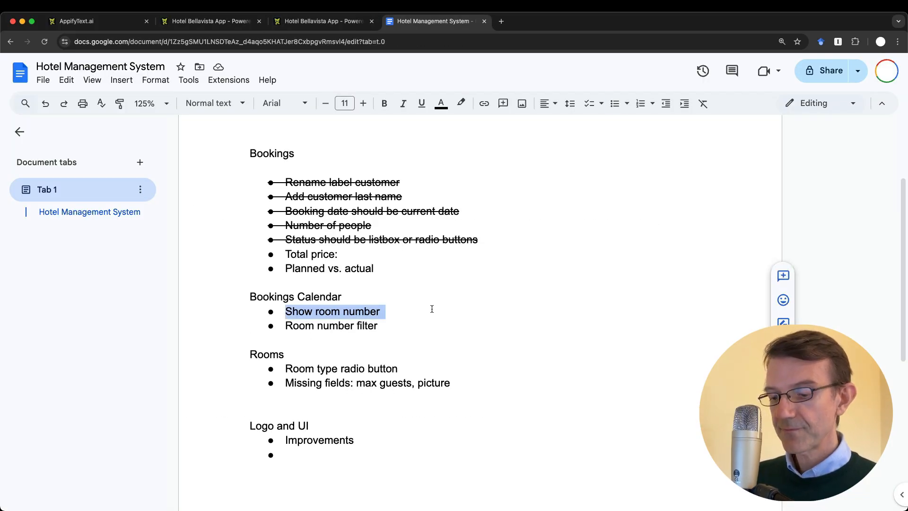
key("super+shift+x")
left_click(415, 342)
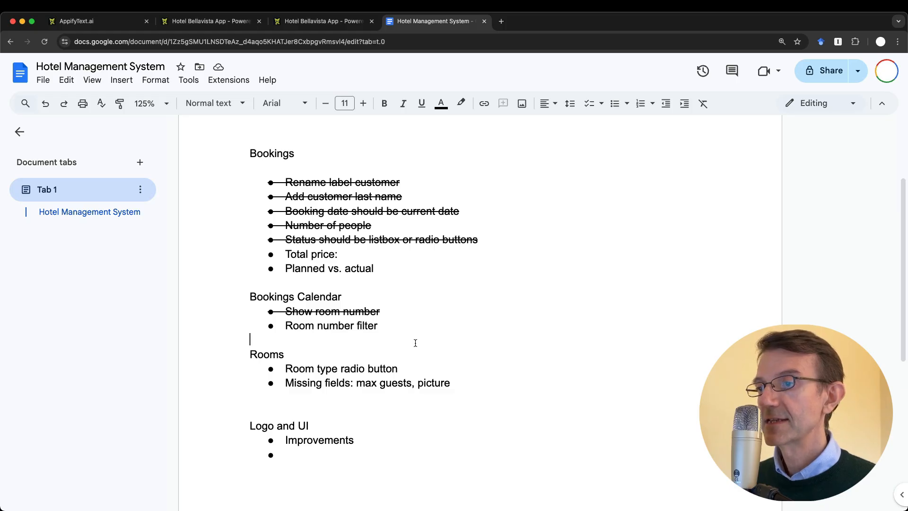
key("ctrl+shift+Tab")
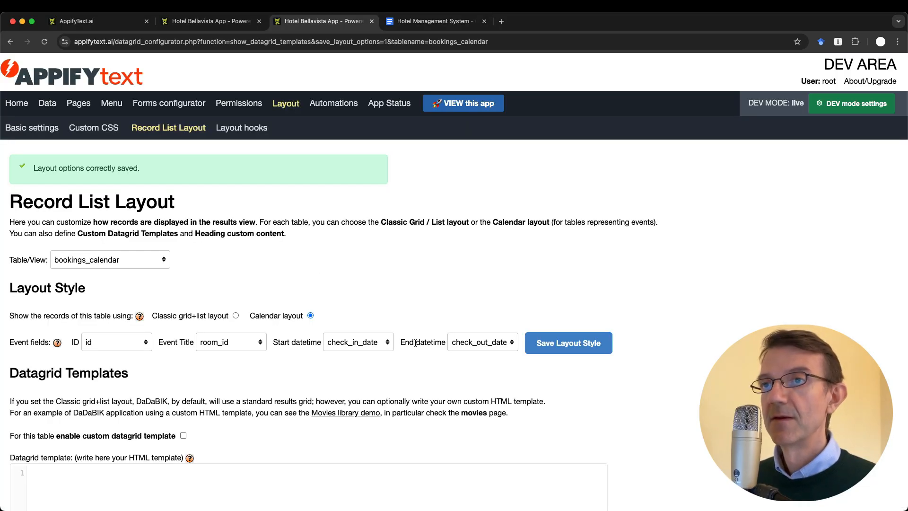
On the Data page, add a max_guests field of type Integer number to the rooms table
left_click(48, 103)
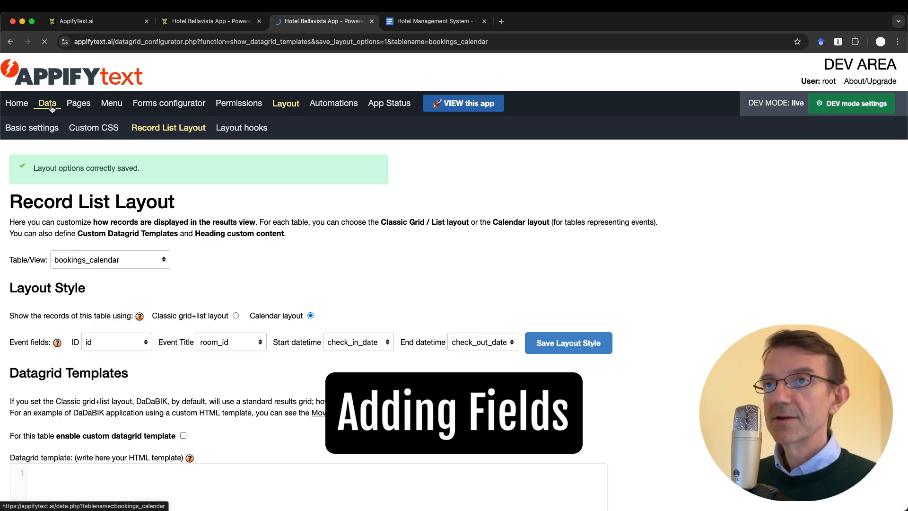
scroll(173, 345, "down", 20)
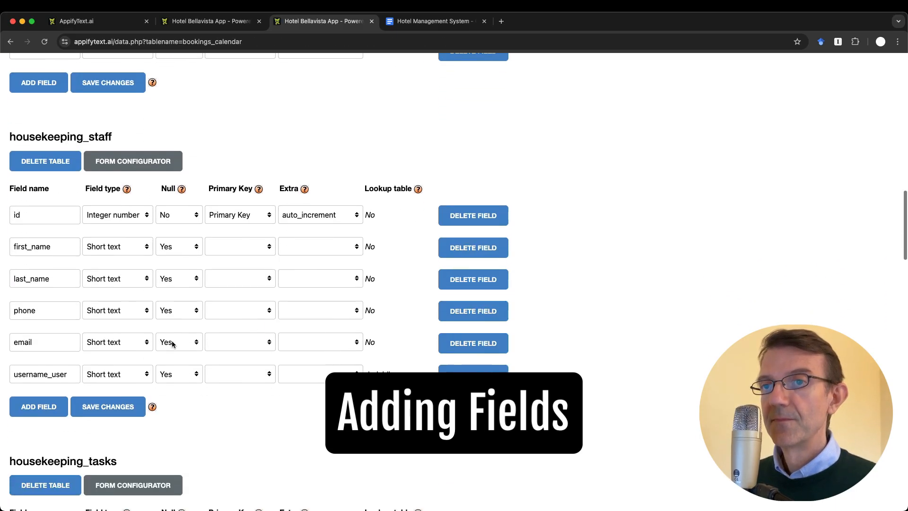
scroll(171, 341, "down", 20)
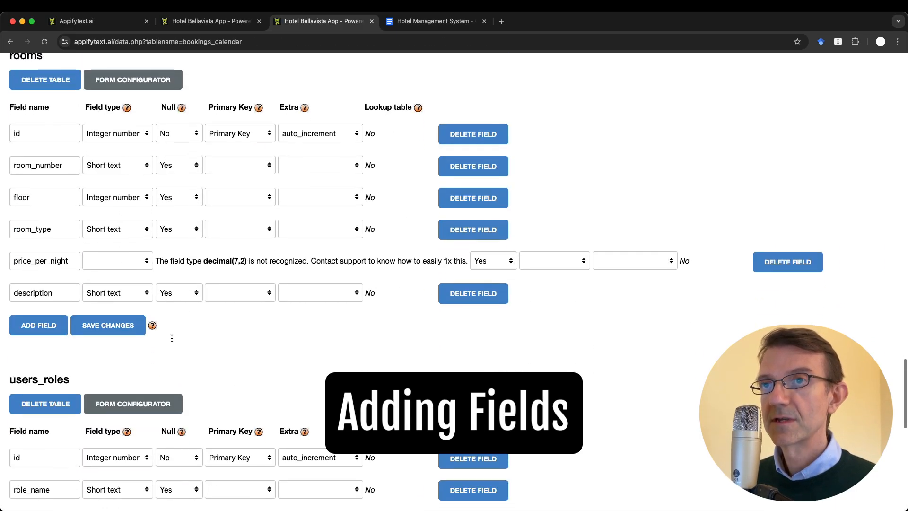
scroll(172, 341, "down", 2)
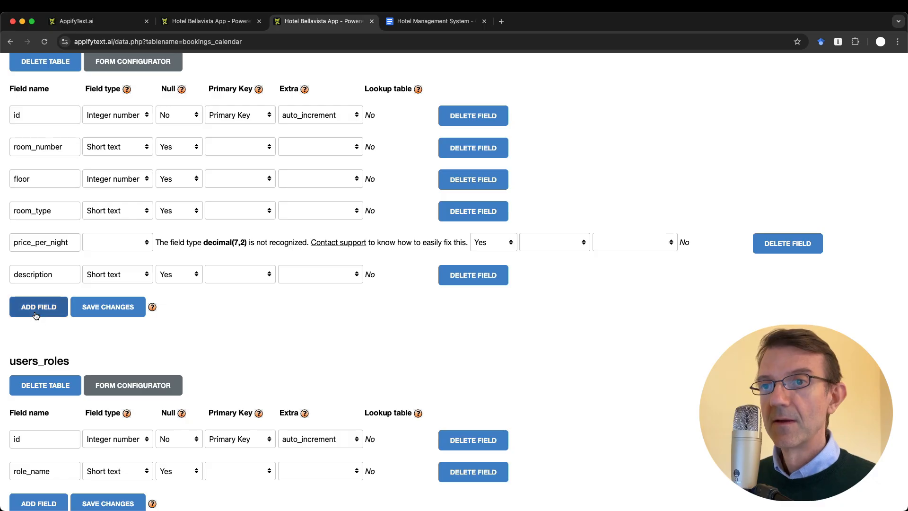
left_click(35, 310)
left_click(47, 306)
type("max_guests")
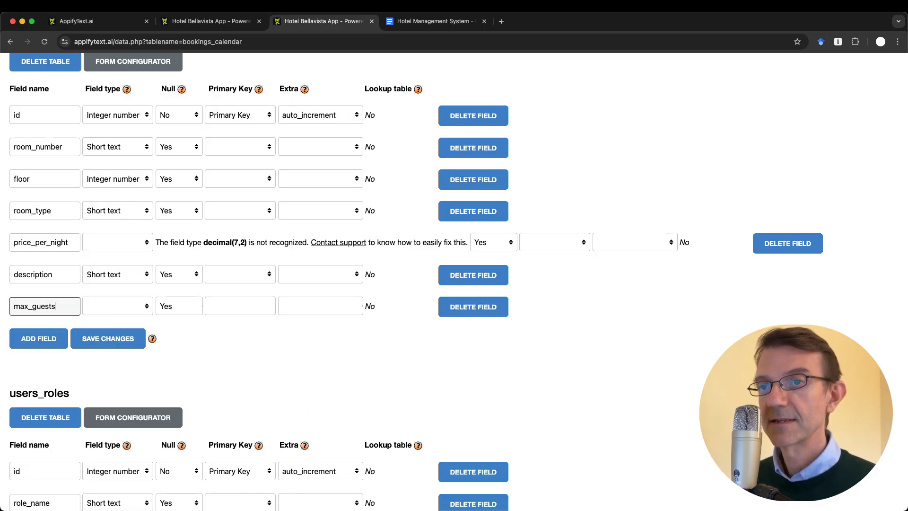
left_click(100, 311)
left_click(114, 315)
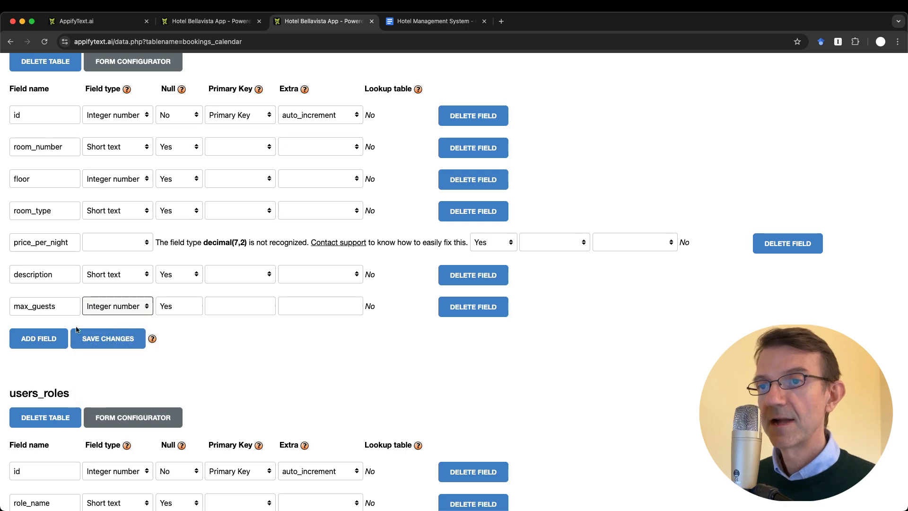
Add a second rooms field named picture with type Short text
left_click(42, 338)
left_click(26, 337)
type("picture")
left_click(126, 338)
left_click(136, 391)
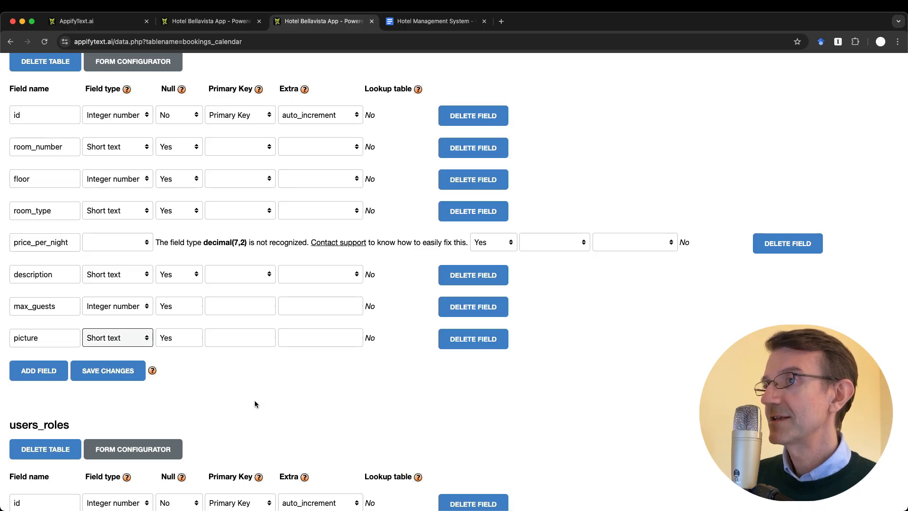
left_click(207, 369)
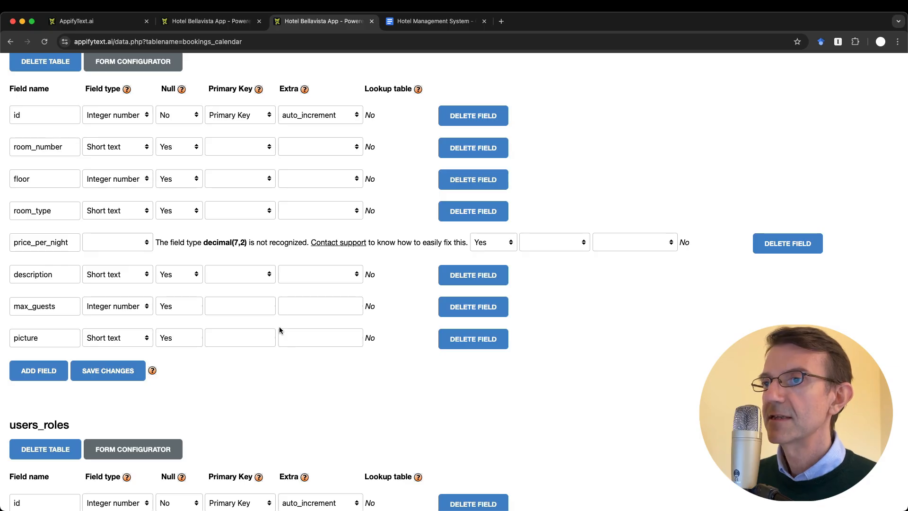
Change price_per_night to Decimal number, save the rooms table changes, and switch to the app
left_click(127, 245)
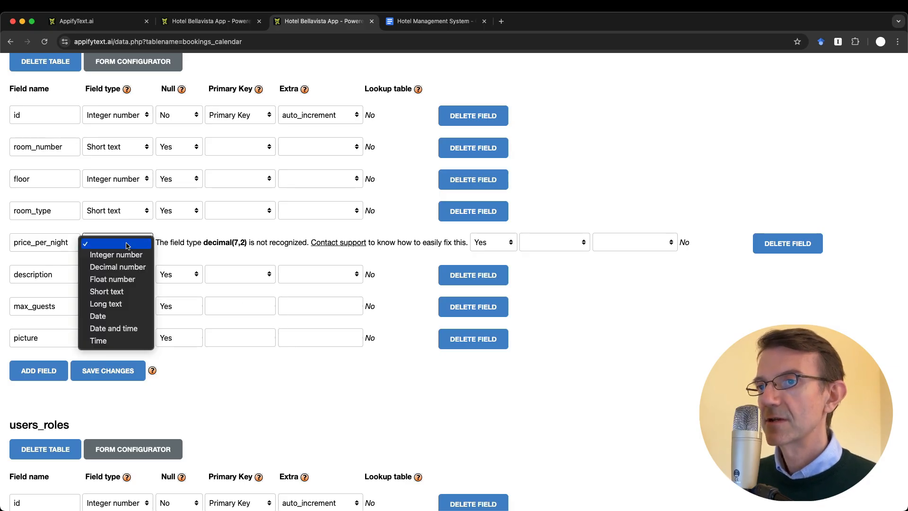
left_click(130, 268)
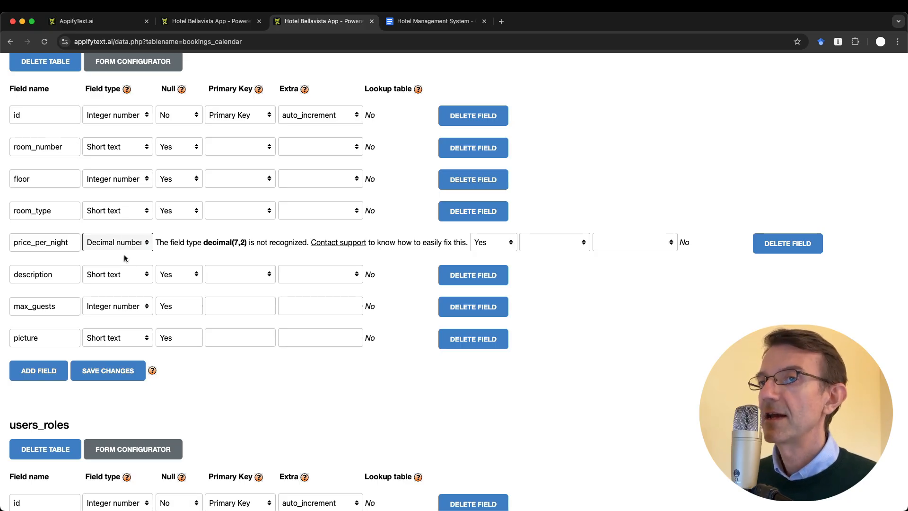
left_click(107, 378)
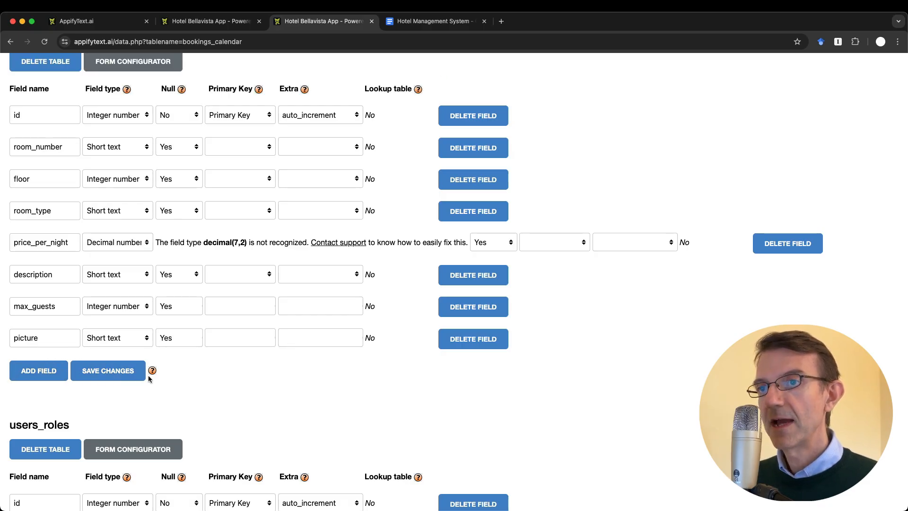
key("ctrl+shift+Tab")
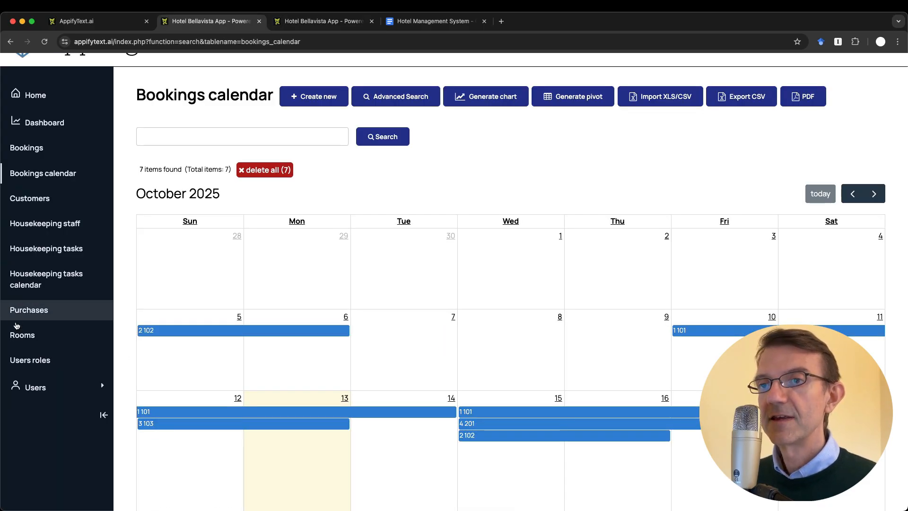
Open room 101's edit form from the Rooms list, leaving the new Max guests field empty
left_click(20, 339)
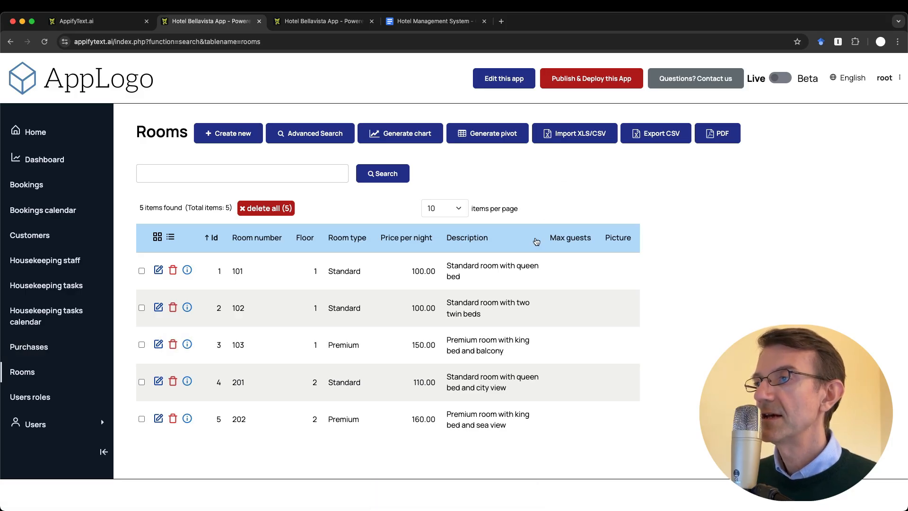
left_click(159, 270)
scroll(362, 349, "down", 2)
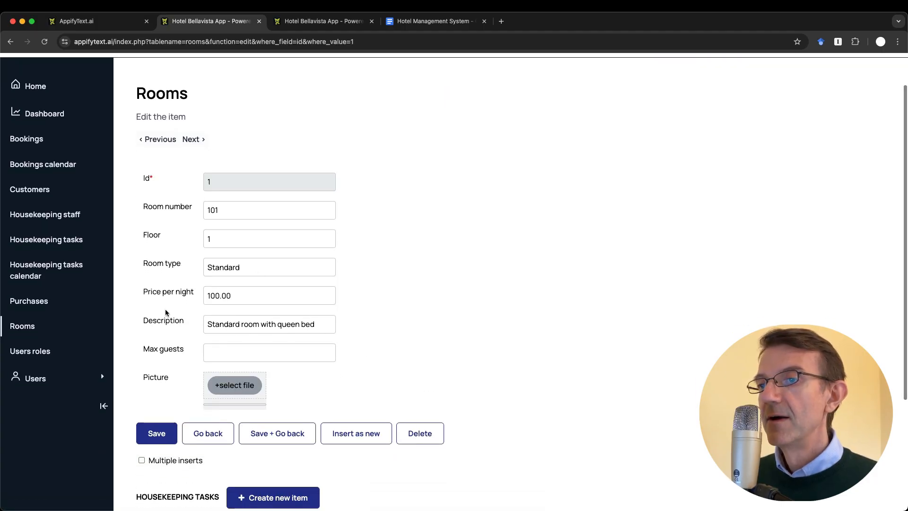
left_click(241, 345)
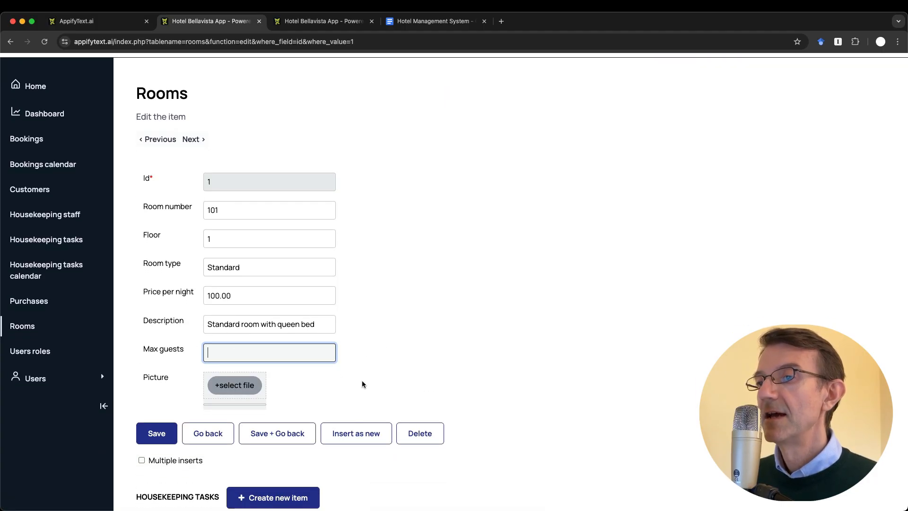
left_click(332, 387)
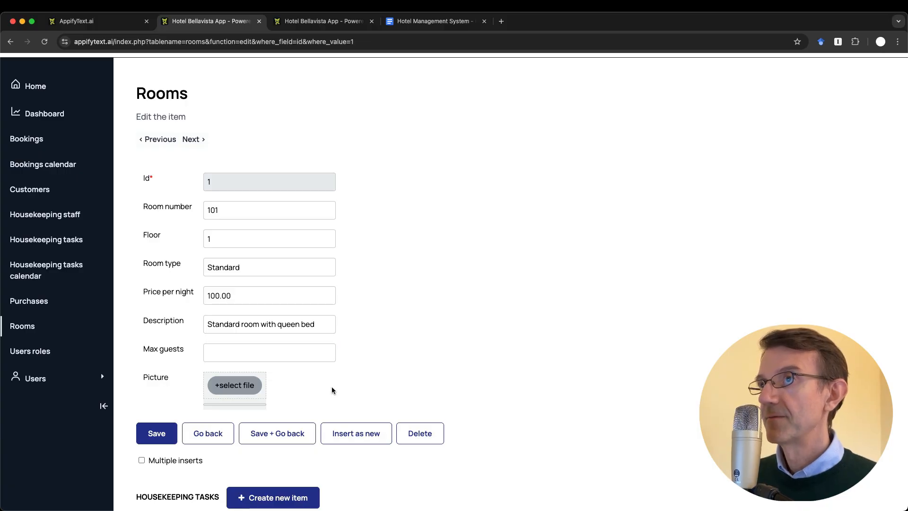
scroll(333, 390, "up", 2)
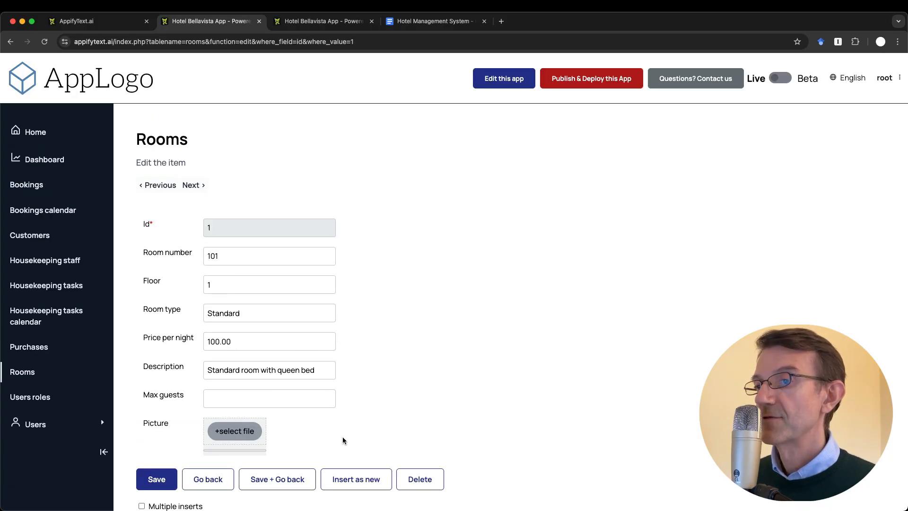
Upload room.png as room 101's picture, save the room, and return to the Rooms list
left_click(248, 433)
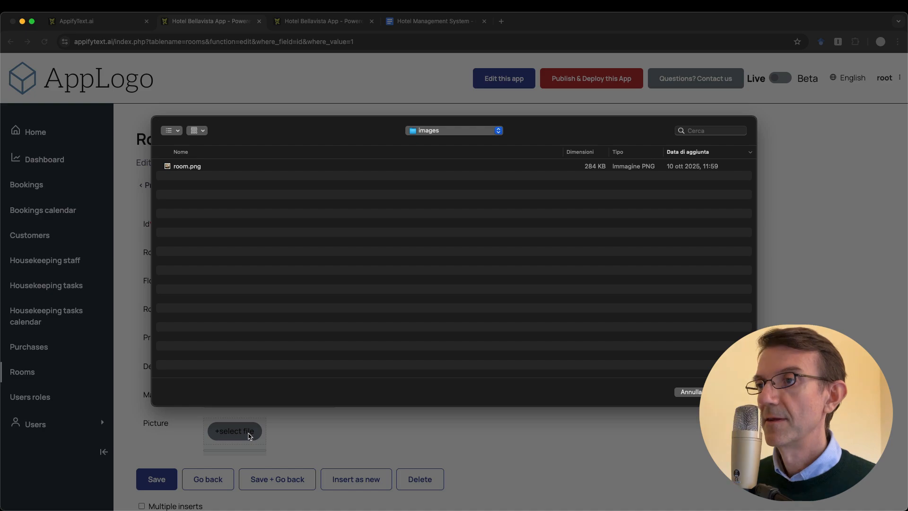
double_click(190, 171)
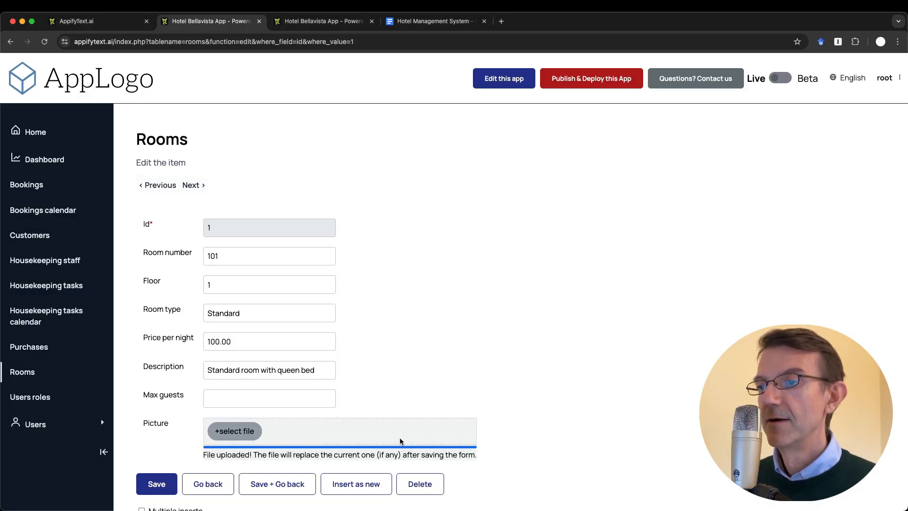
left_click(156, 484)
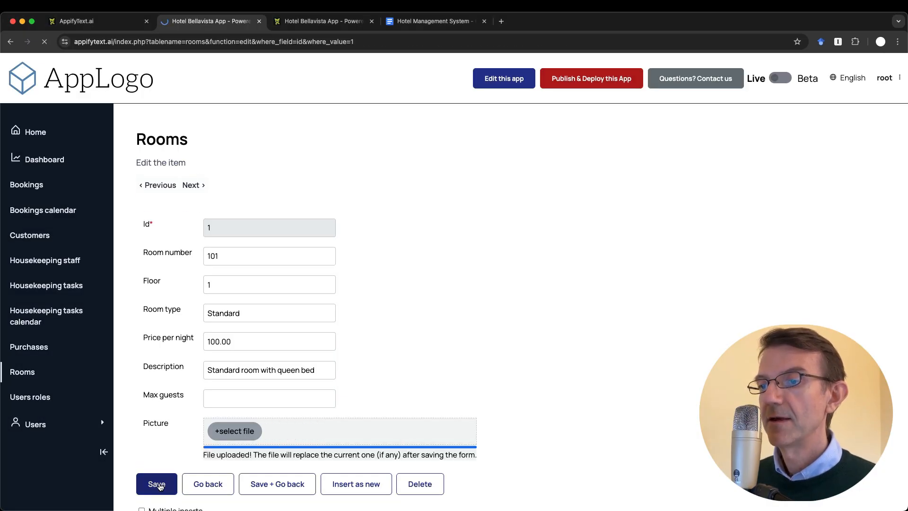
scroll(233, 471, "down", 5)
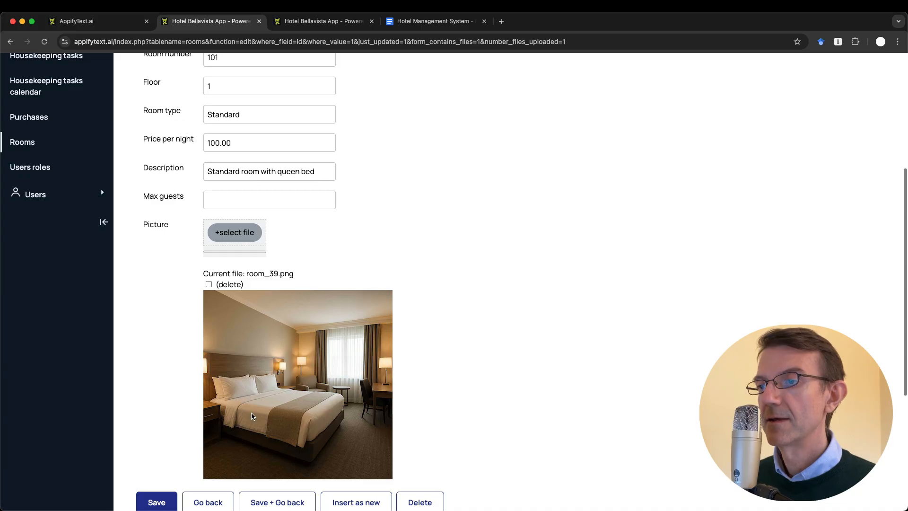
scroll(298, 382, "down", 1)
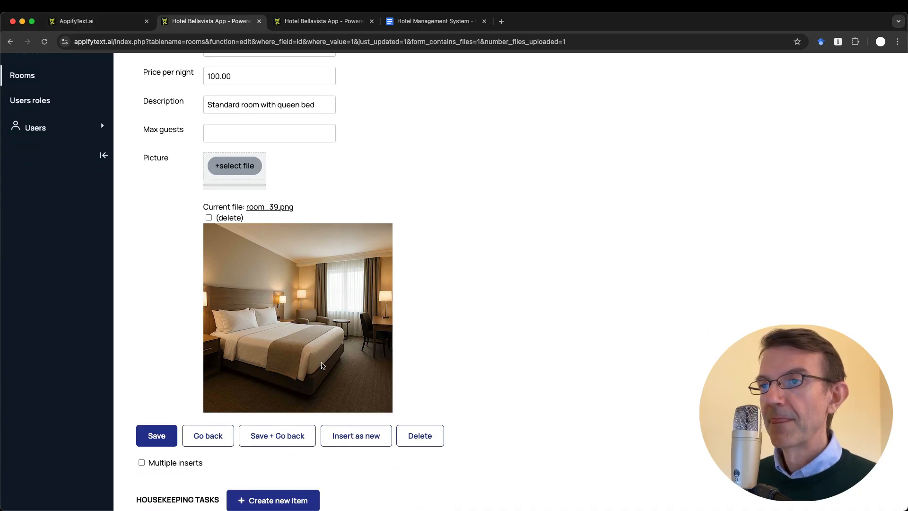
left_click(215, 447)
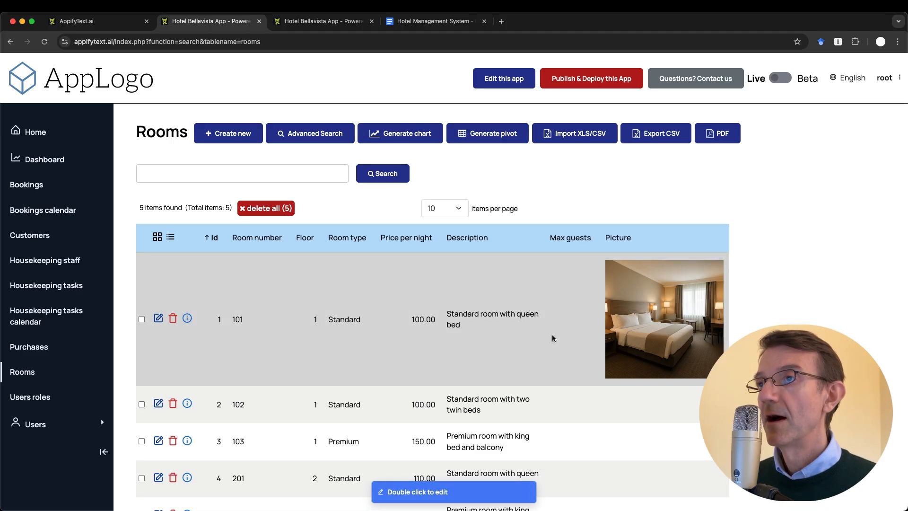
key("ctrl+Tab")
scroll(286, 182, "up", 10)
In the Forms configurator, select the rooms table and its picture field
scroll(286, 183, "up", 15)
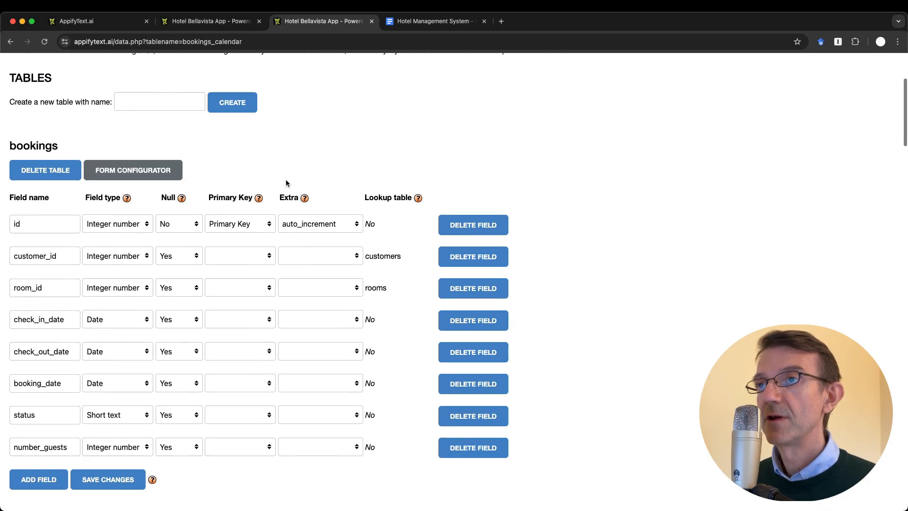
left_click(173, 102)
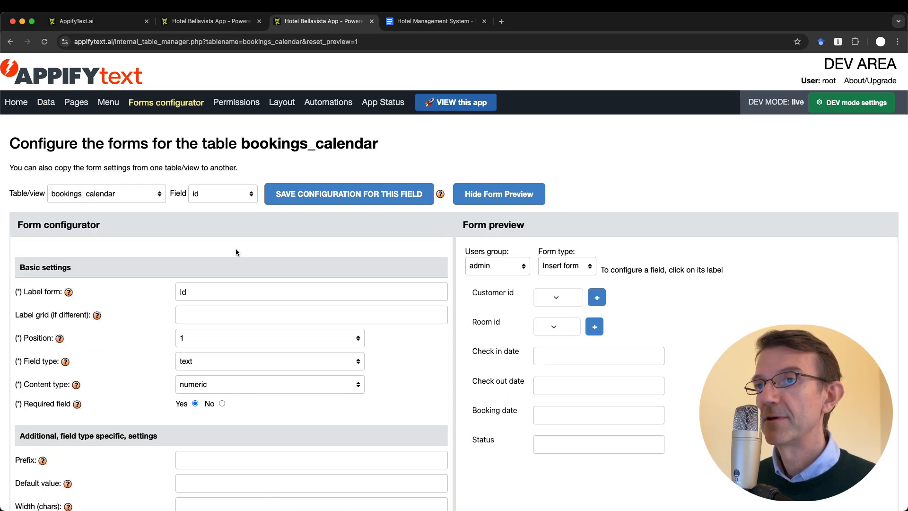
left_click(128, 199)
left_click(105, 268)
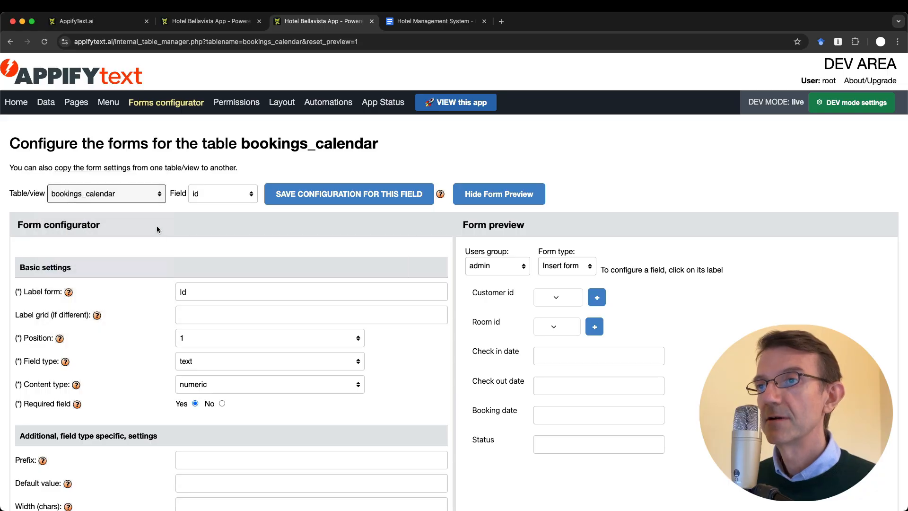
left_click(223, 194)
left_click(229, 280)
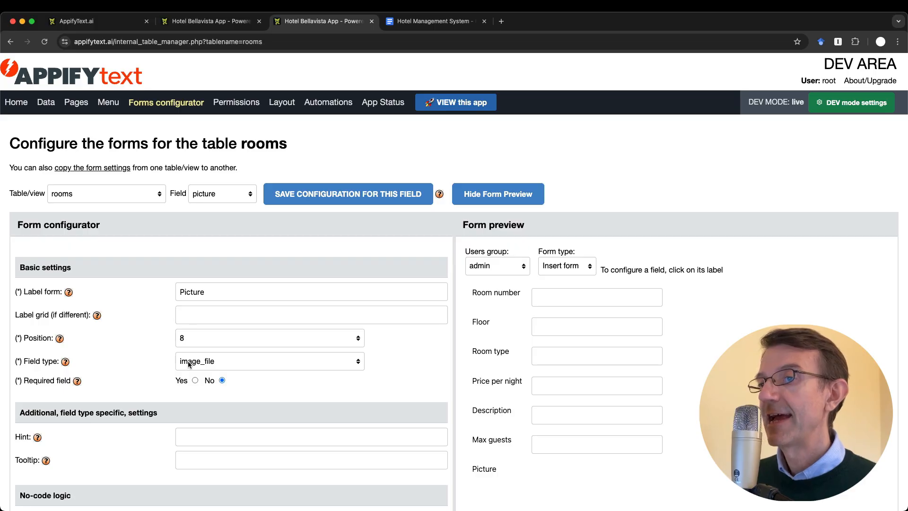
Review the picture field's type options, keeping image_file unchanged
left_click(288, 363)
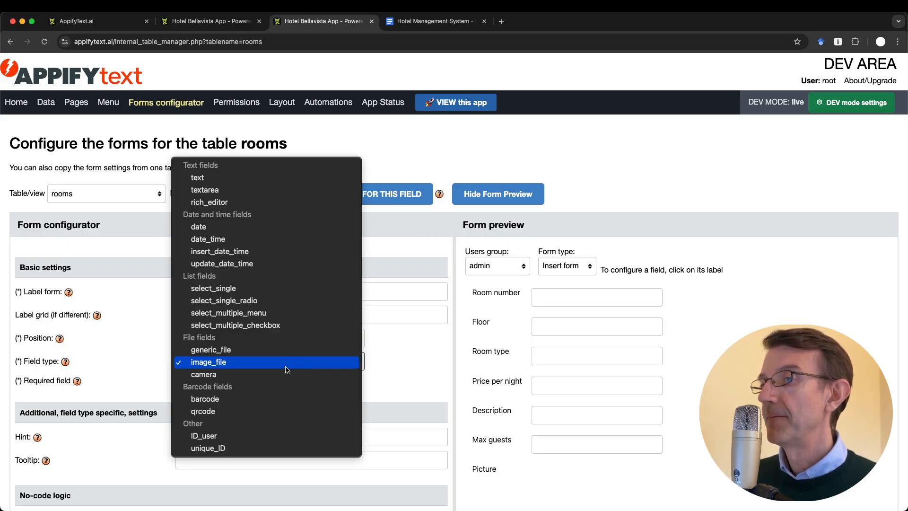
left_click(423, 235)
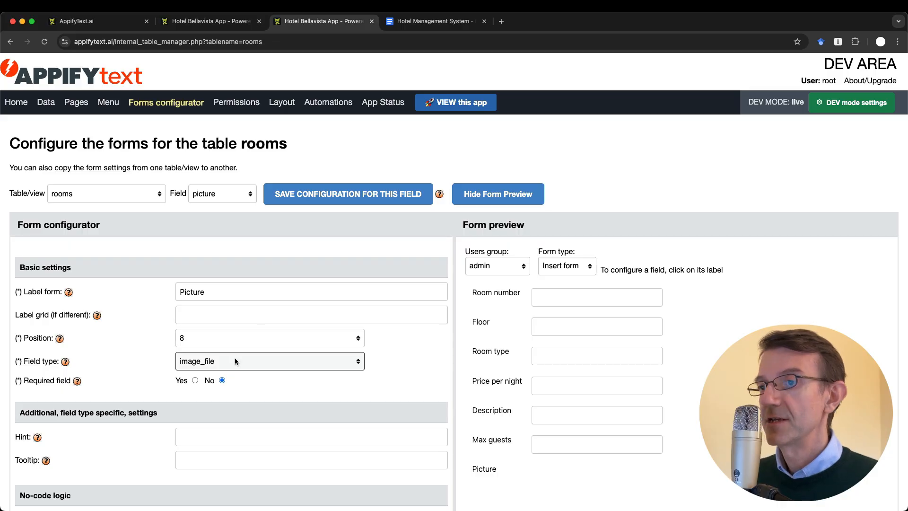
left_click(234, 361)
left_click(421, 223)
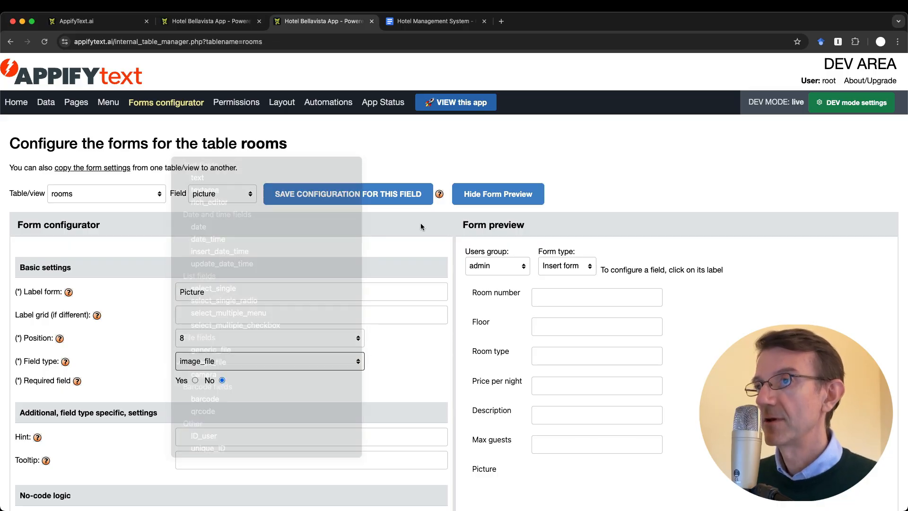
left_click(428, 21)
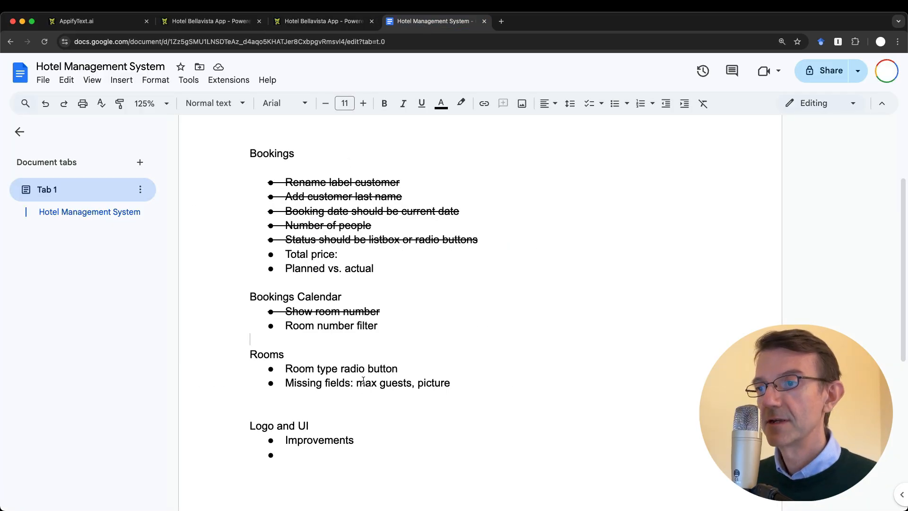
Strike through 'Missing fields: max guests, picture' under Rooms and return to the app's Rooms list
left_click_drag(286, 383, 460, 383)
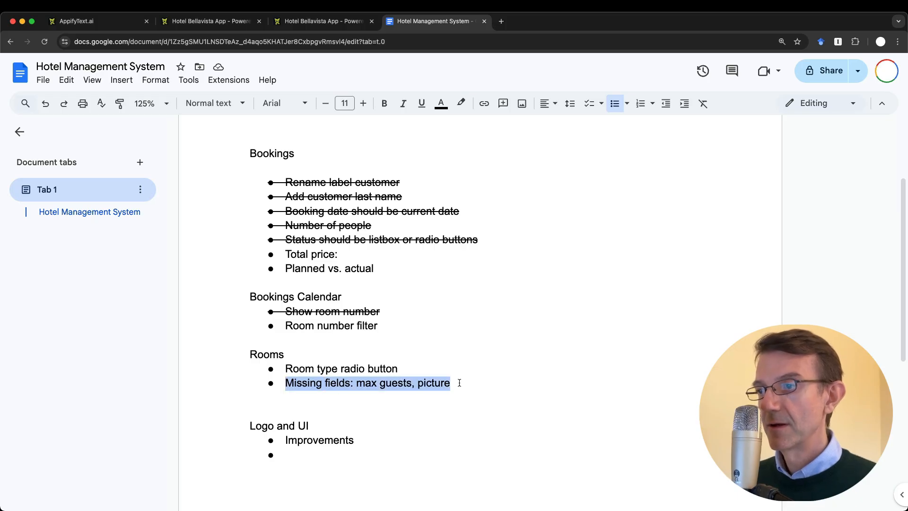
key("super+shift+x")
left_click(427, 400)
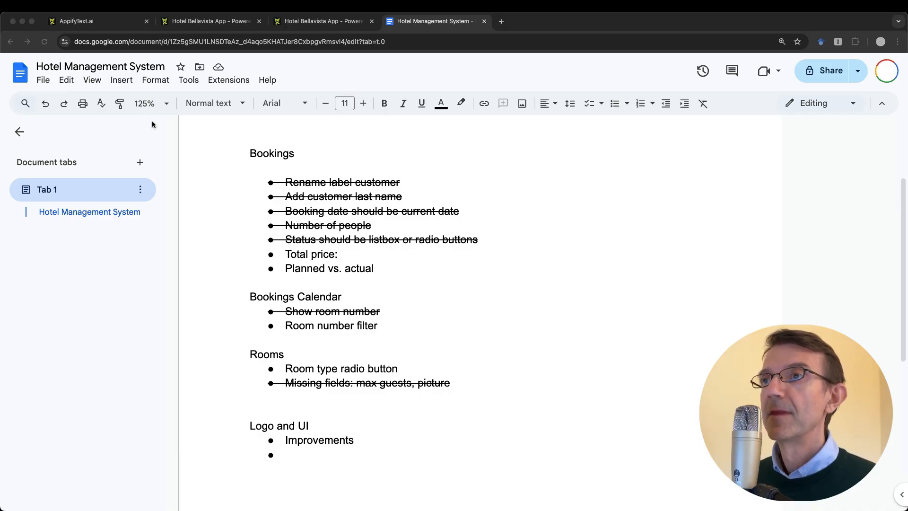
left_click(203, 21)
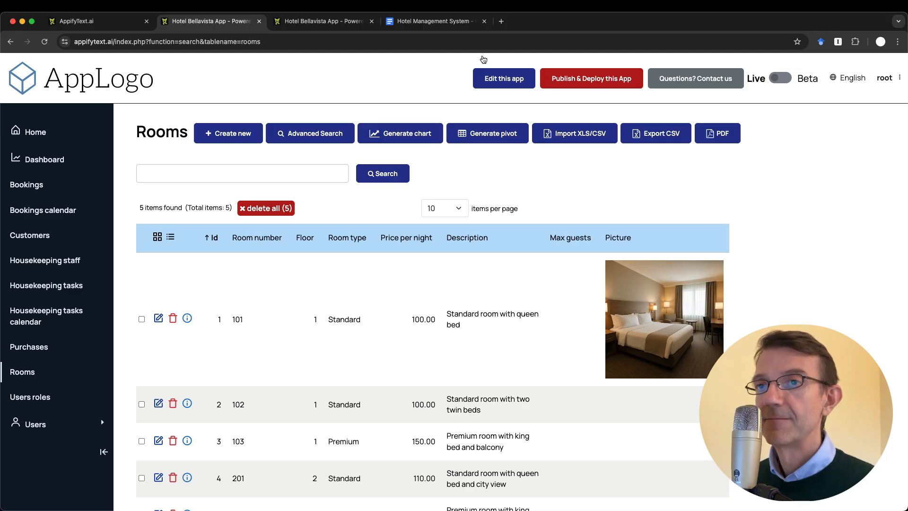
Add a total_price field of type Decimal number to the bookings table and save the changes
left_click(322, 21)
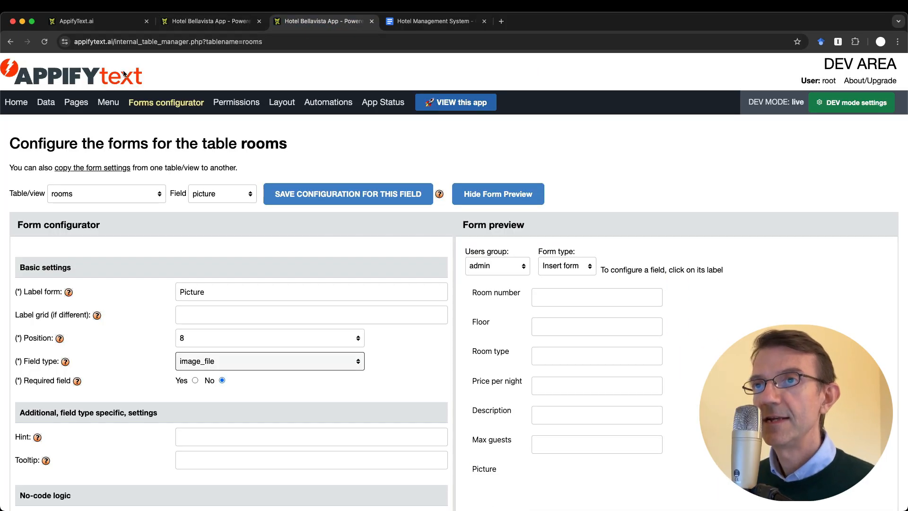
left_click(46, 102)
scroll(269, 323, "down", 6)
scroll(271, 325, "up", 3)
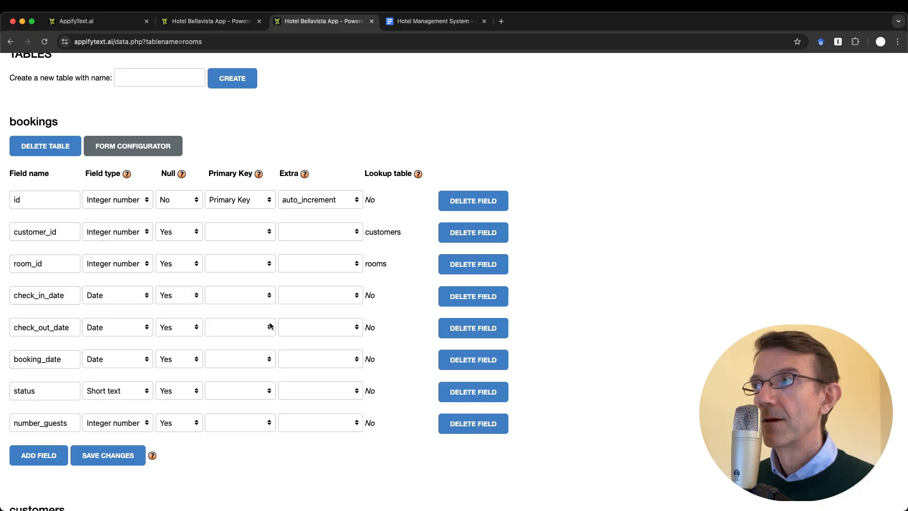
left_click(41, 454)
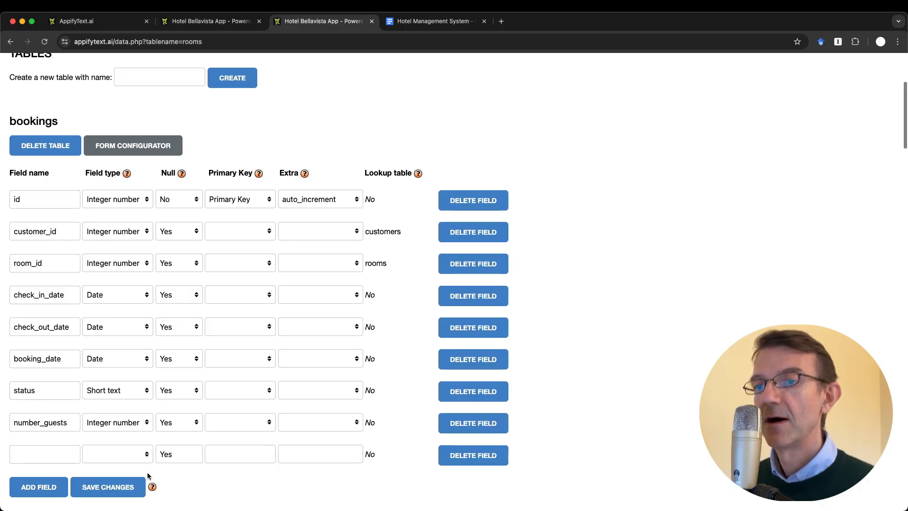
scroll(147, 472, "down", 3)
left_click(30, 372)
type("total_price")
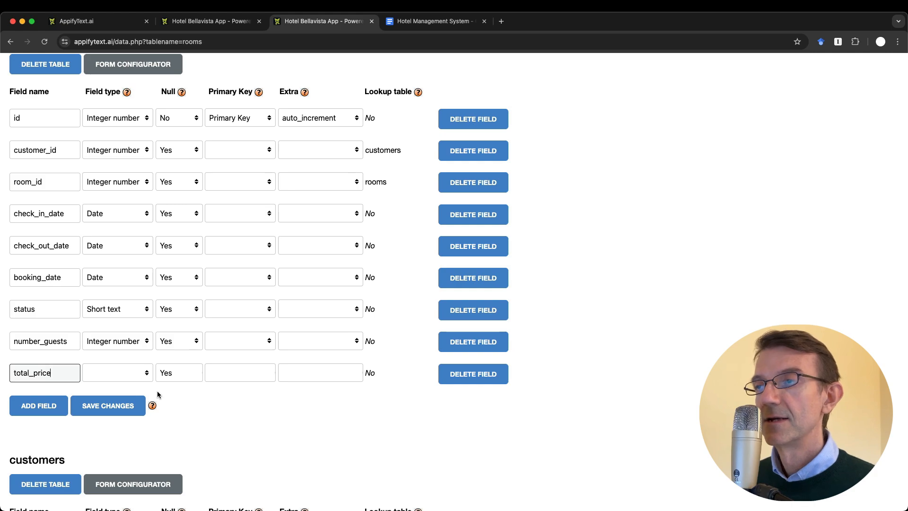
left_click(119, 374)
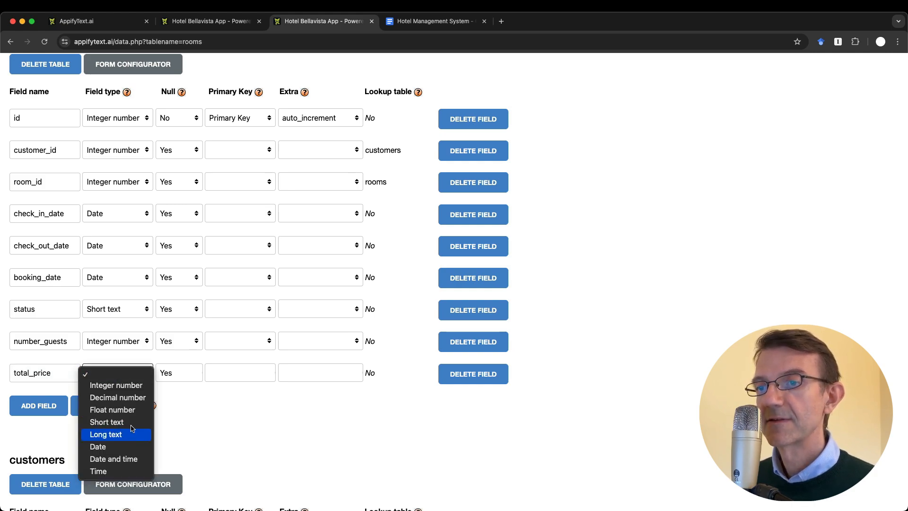
left_click(136, 399)
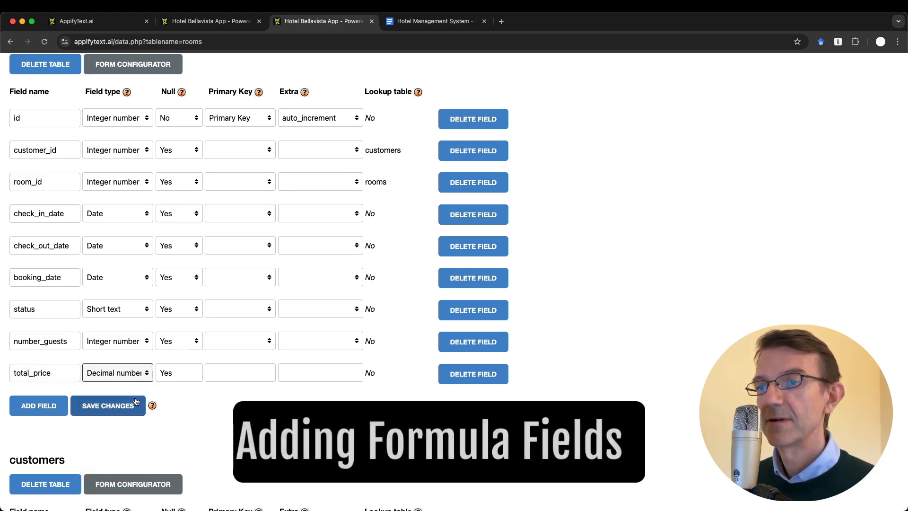
left_click(104, 408)
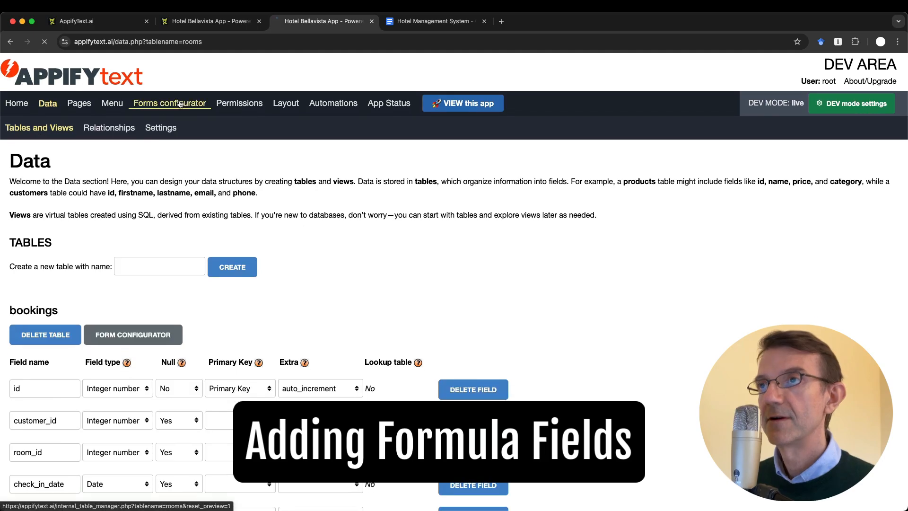
Test the new booking form's Total price field by entering 3434, then return to the configurator
left_click(169, 102)
left_click(205, 21)
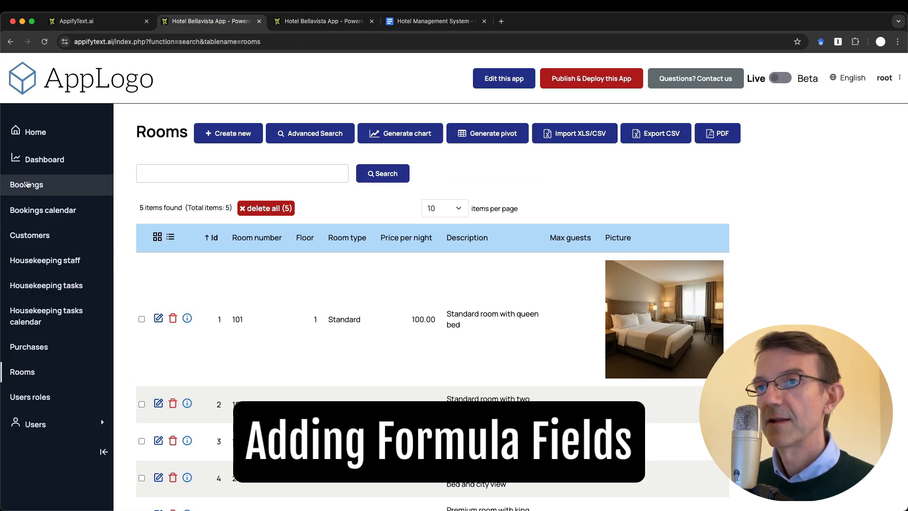
left_click(55, 184)
left_click(238, 137)
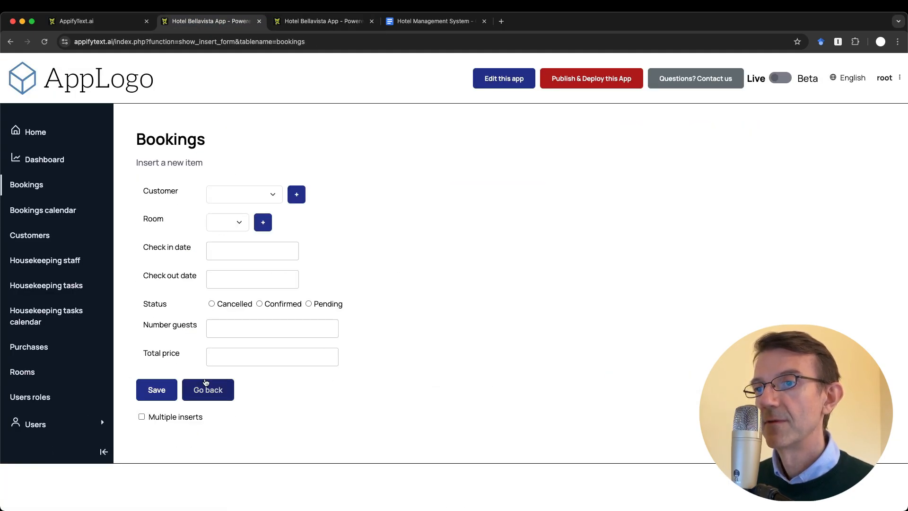
left_click(239, 361)
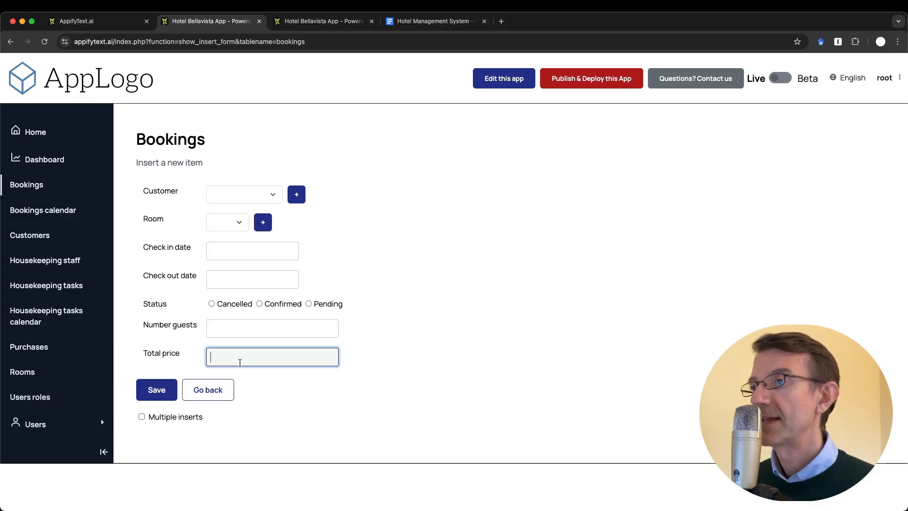
type("3434")
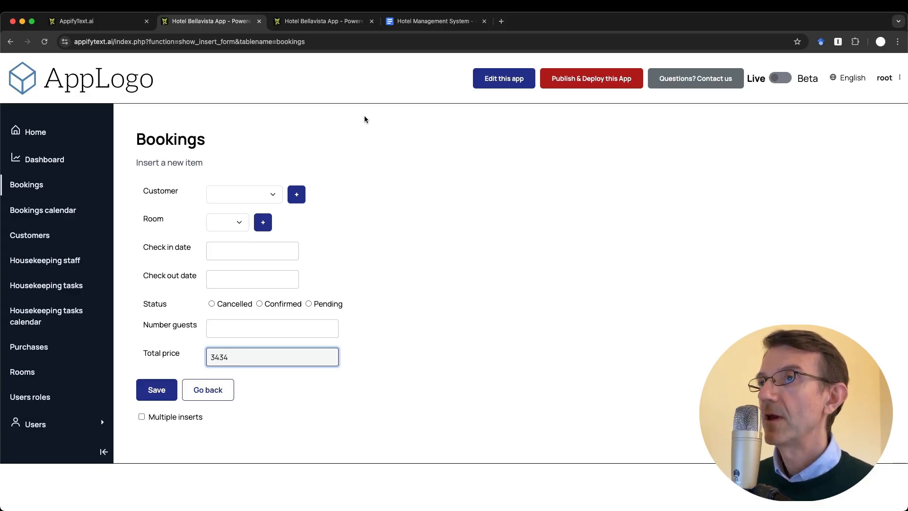
left_click(305, 26)
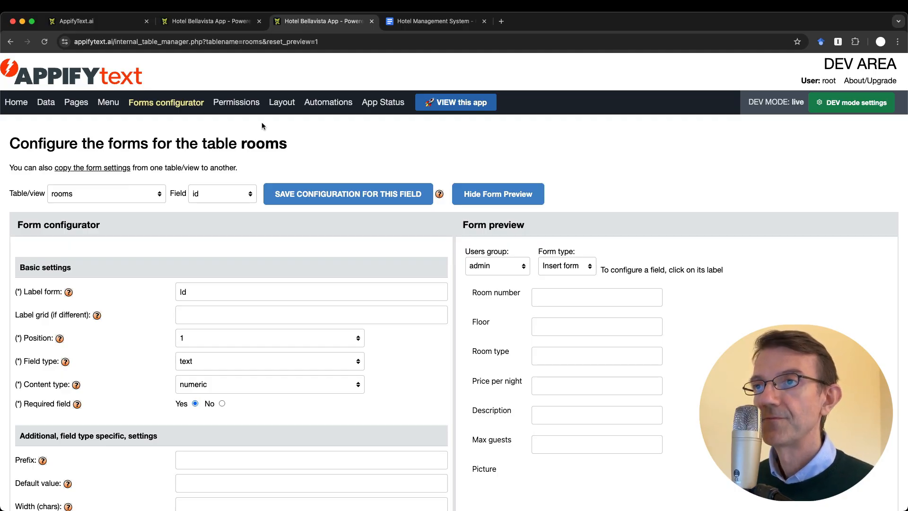
Select the bookings table's total_price field and focus its No-code logic Formula setting
left_click(128, 192)
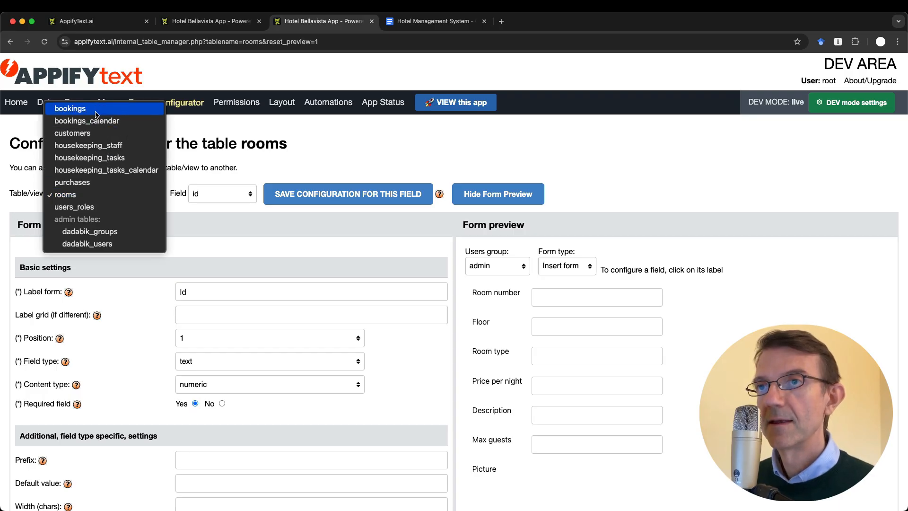
left_click(76, 109)
left_click(208, 194)
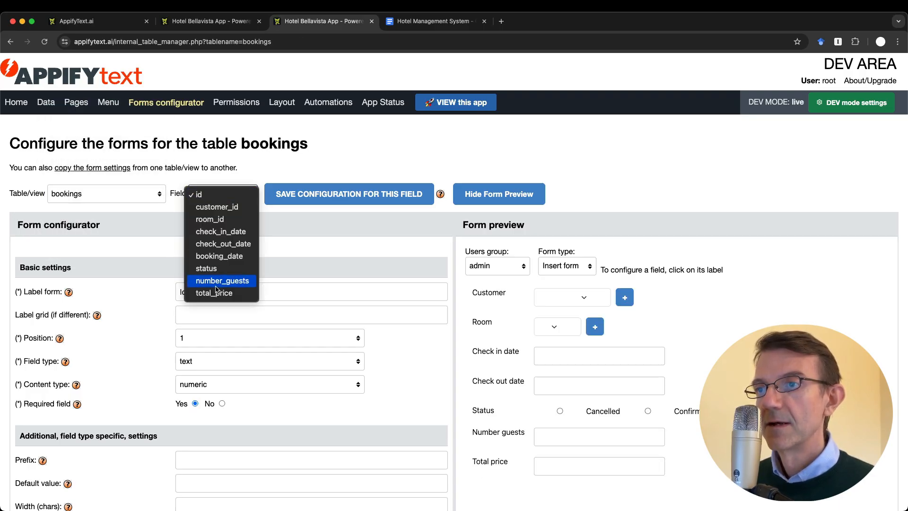
left_click(213, 294)
scroll(305, 376, "down", 10)
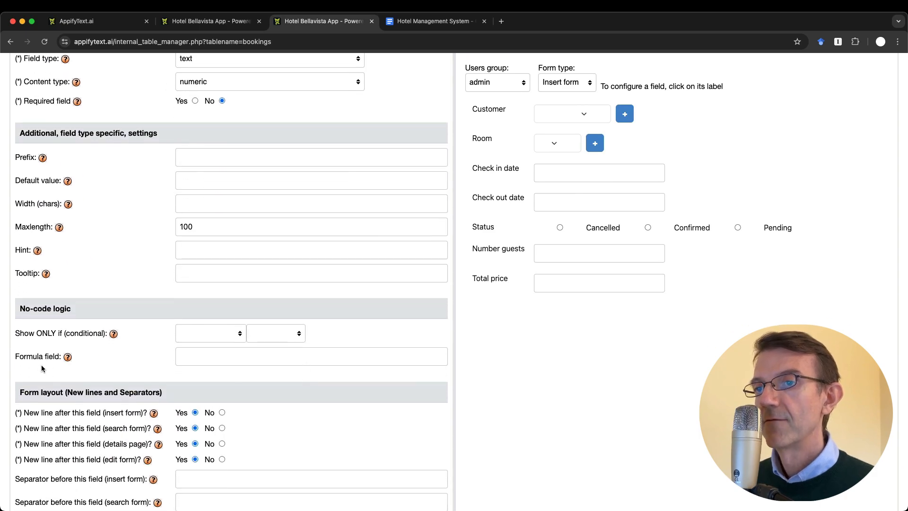
left_click(195, 359)
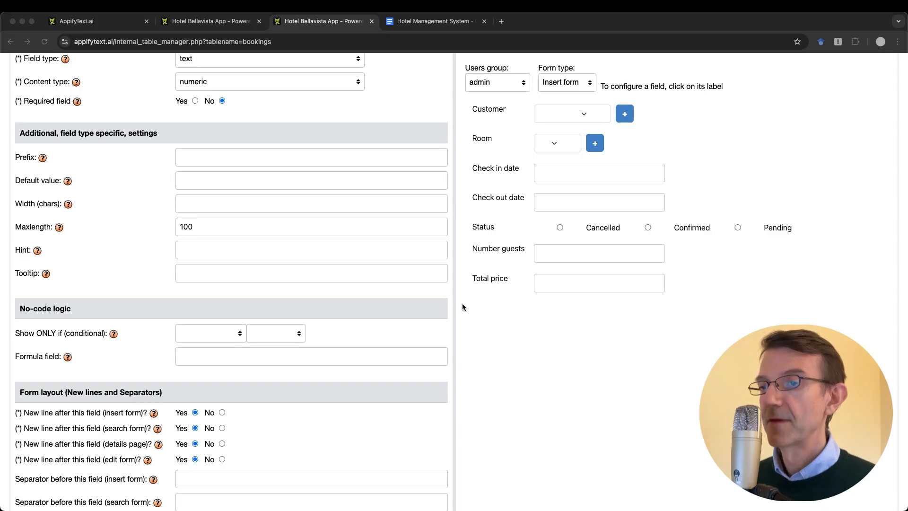
left_click(230, 359)
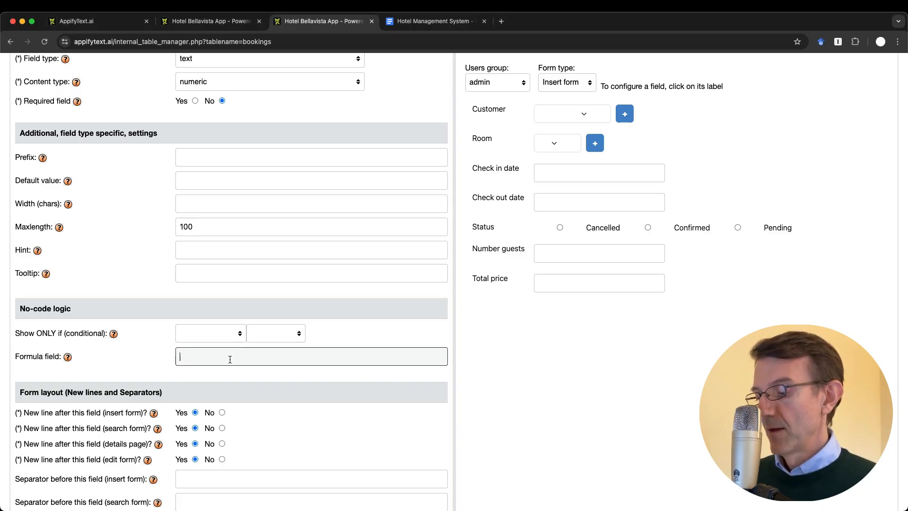
Enter the formula {rooms.price_per_night} * {number_guests} using the placeholder suggestions
type("{")
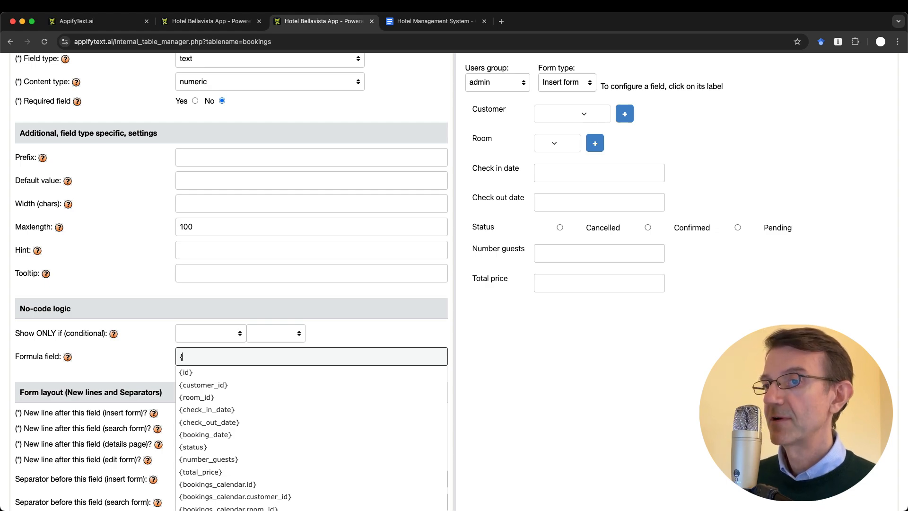
type("rooms")
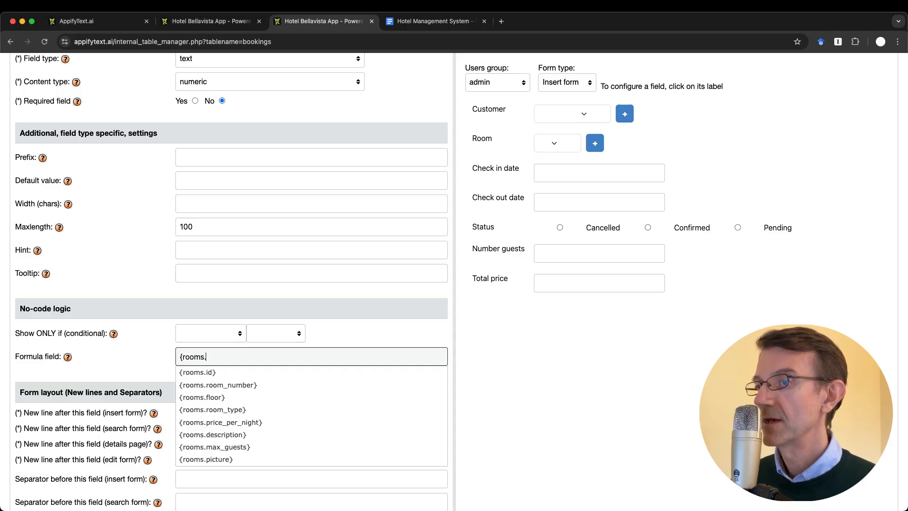
type(".price")
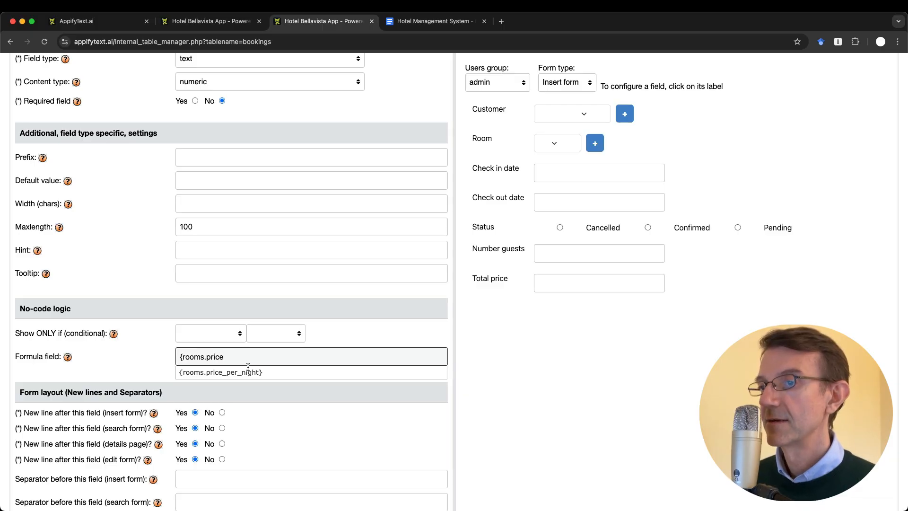
left_click(254, 375)
type("*")
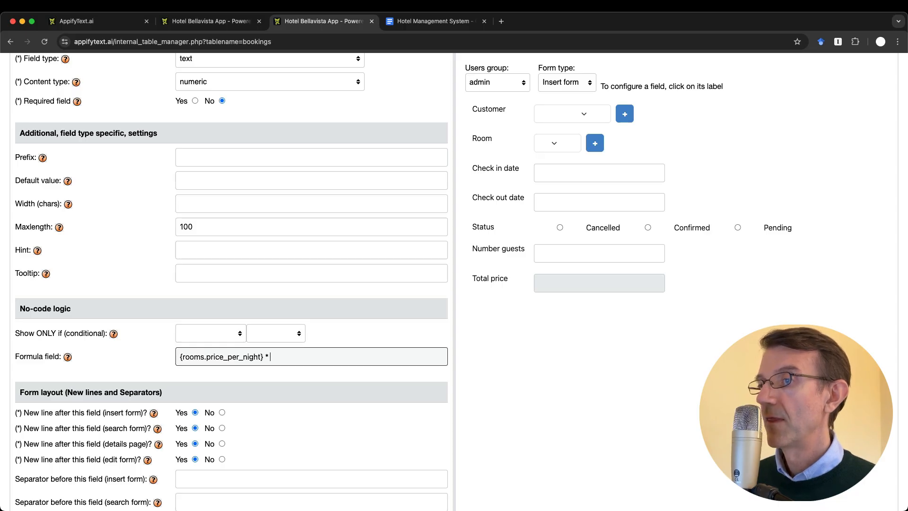
type(" {")
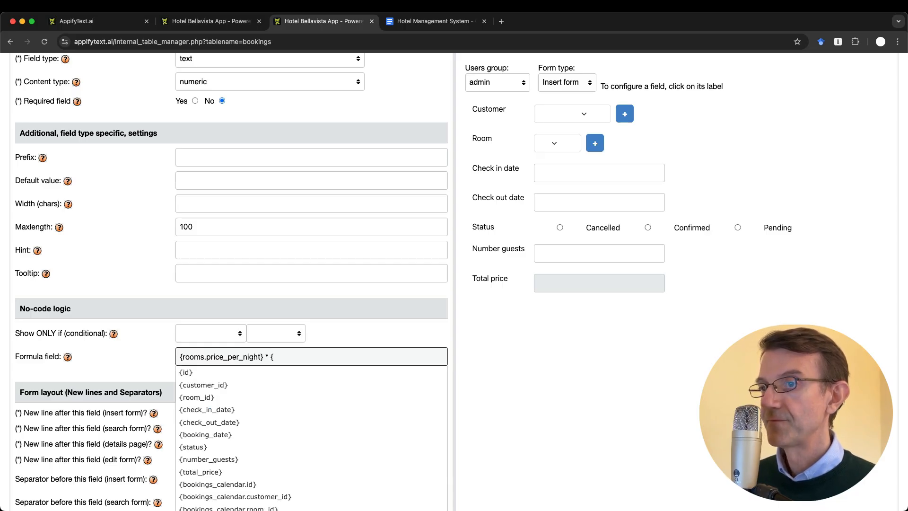
type("num")
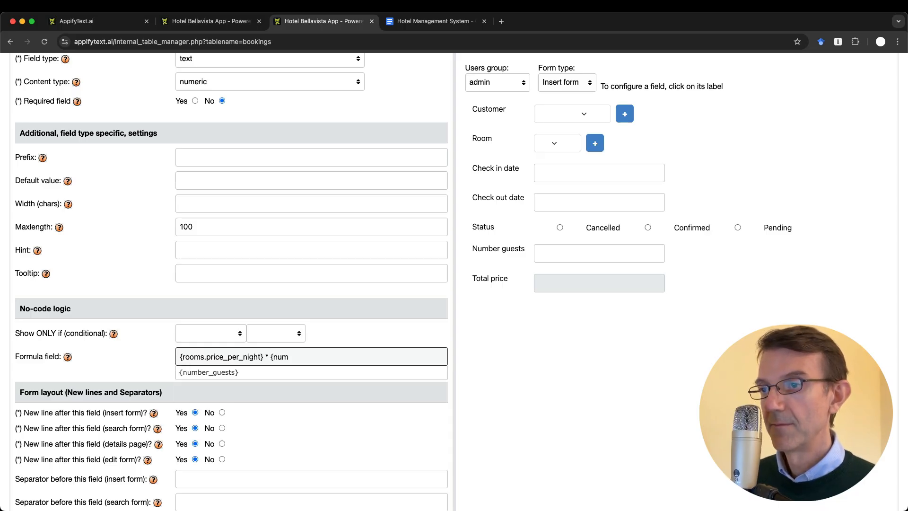
left_click(318, 371)
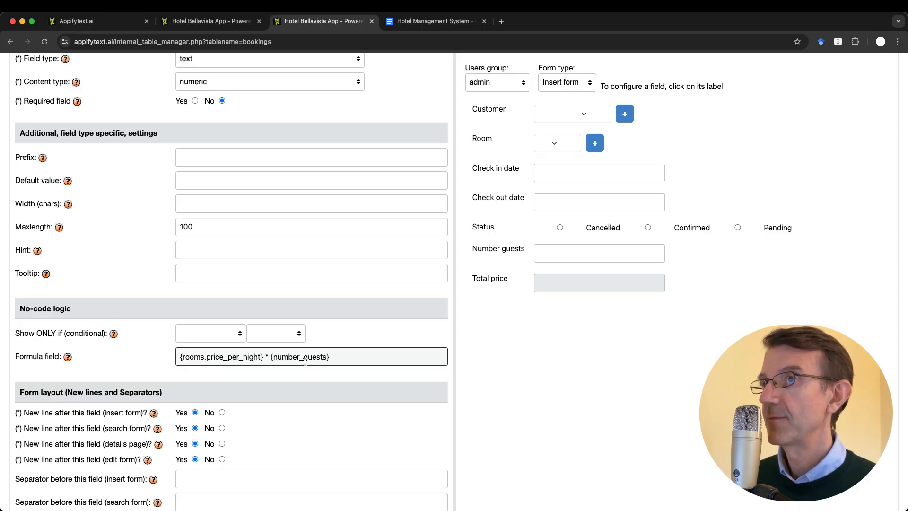
scroll(305, 361, "up", 6)
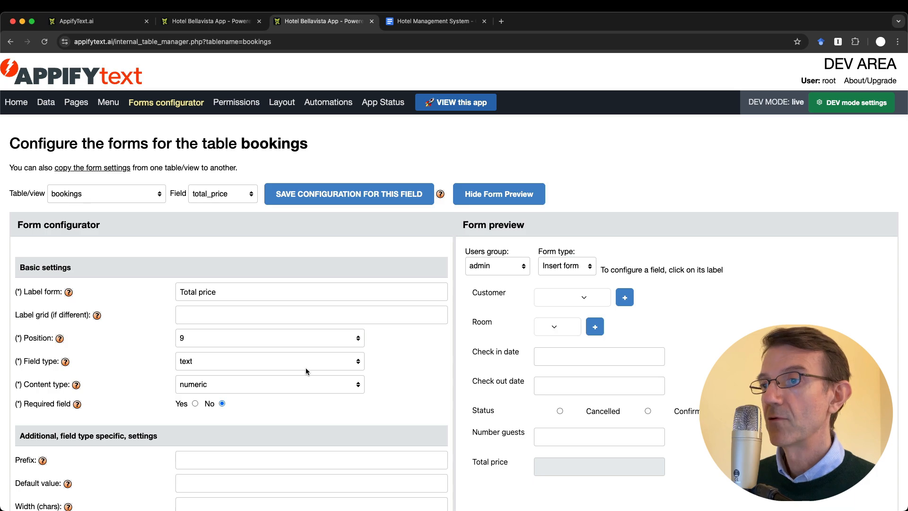
scroll(305, 367, "down", 8)
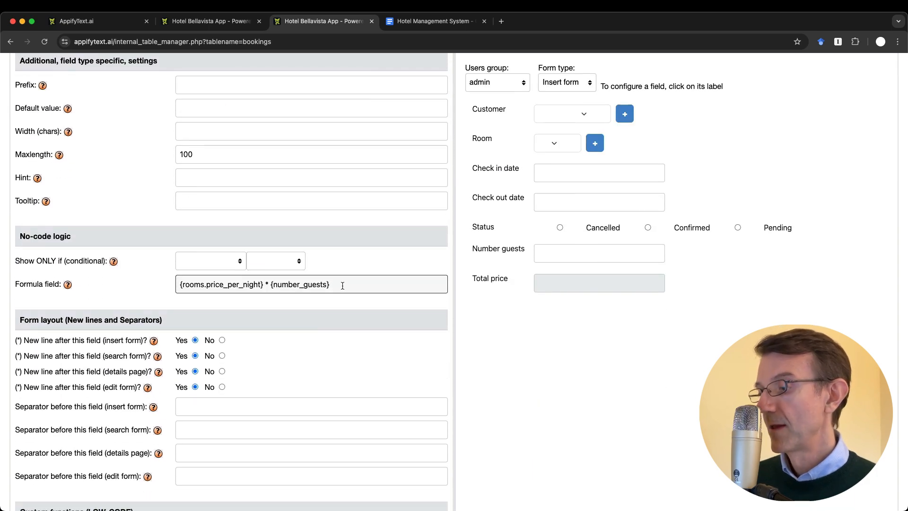
Append * DAYS_DIFF( {check_out_date} , {check_in_date} ) to the total_price formula
type("* ")
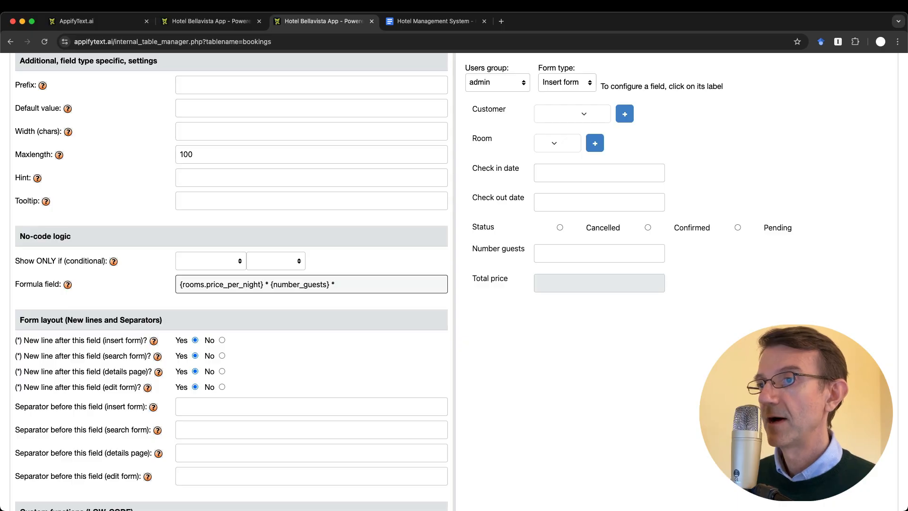
type("d")
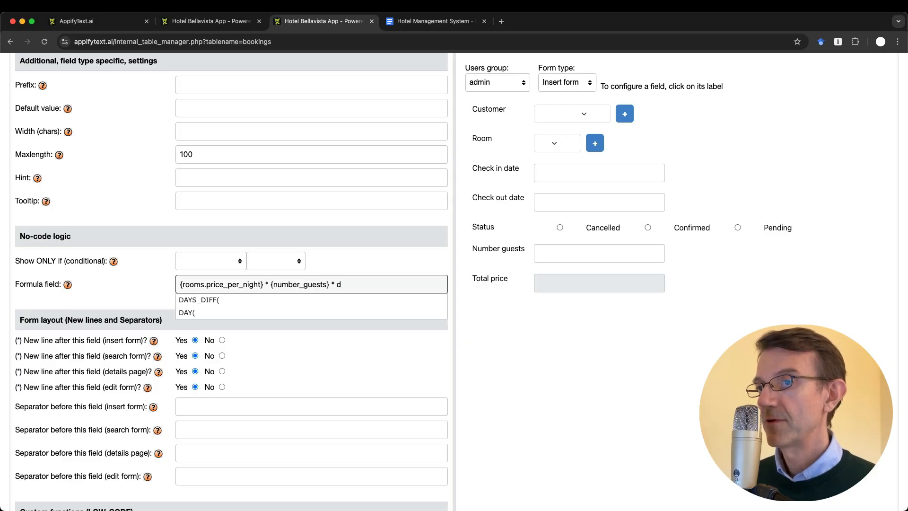
left_click(199, 300)
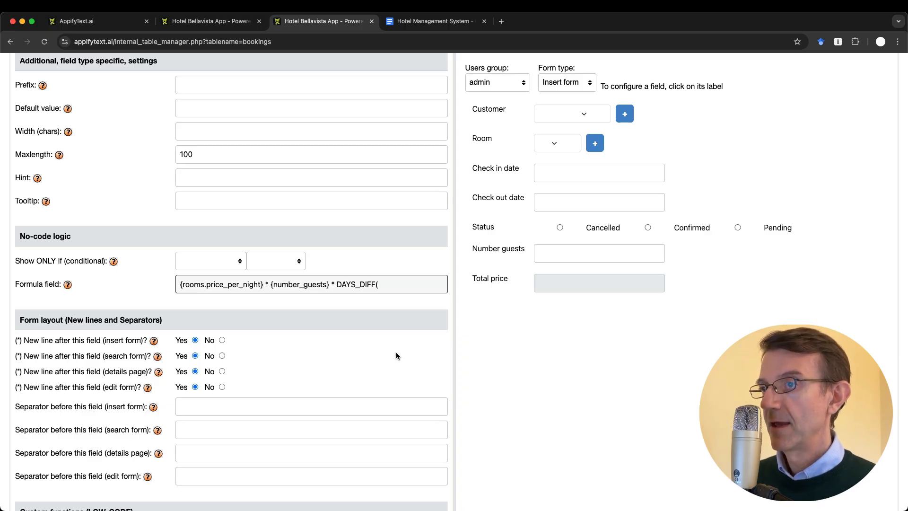
type("{")
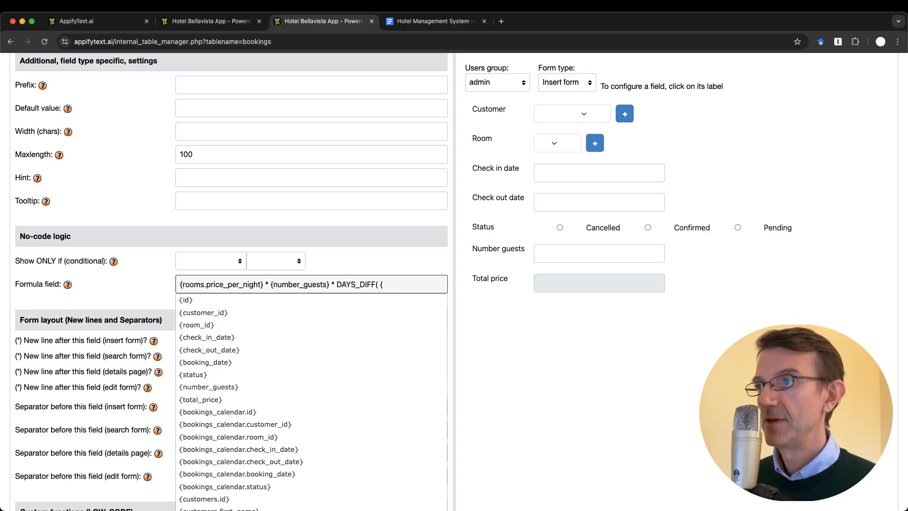
type("chec")
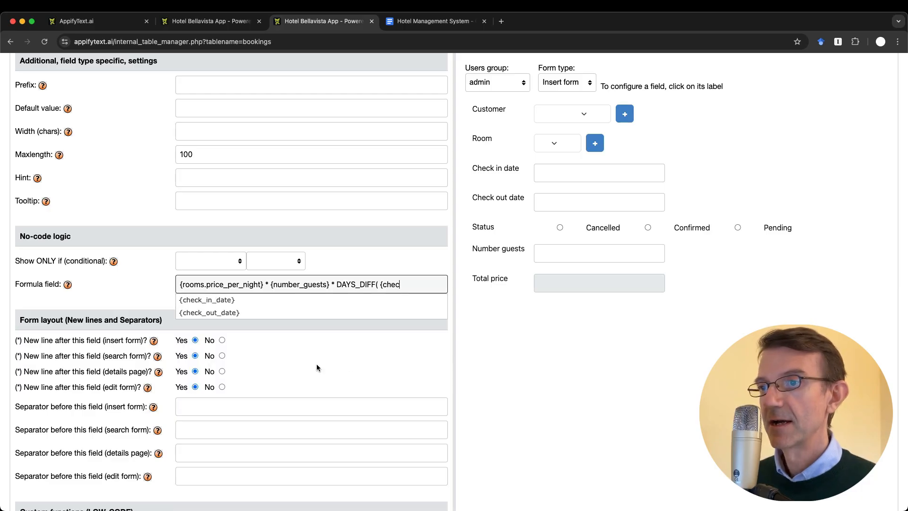
left_click(252, 313)
type(",")
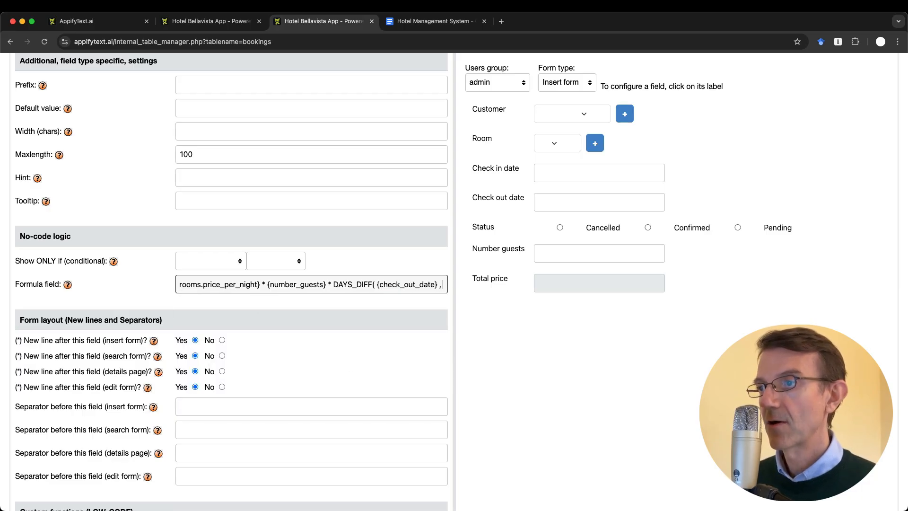
type(" {check")
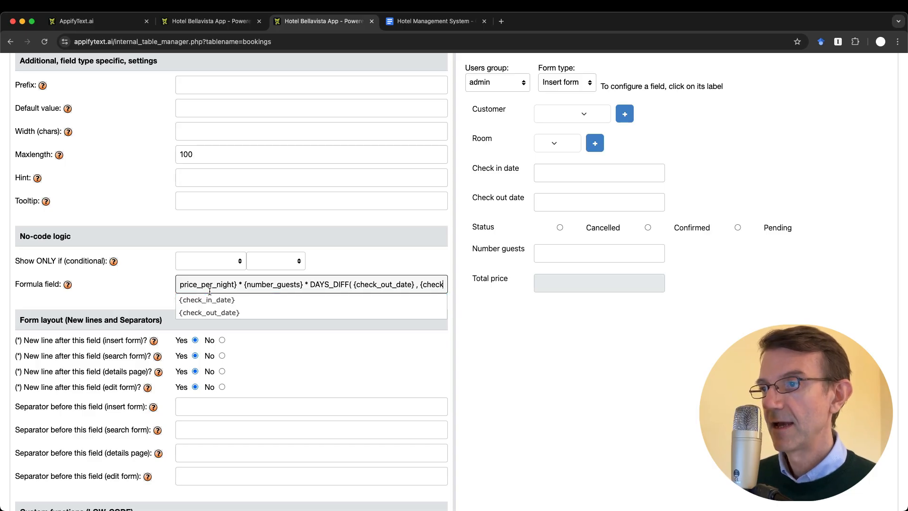
type("}")
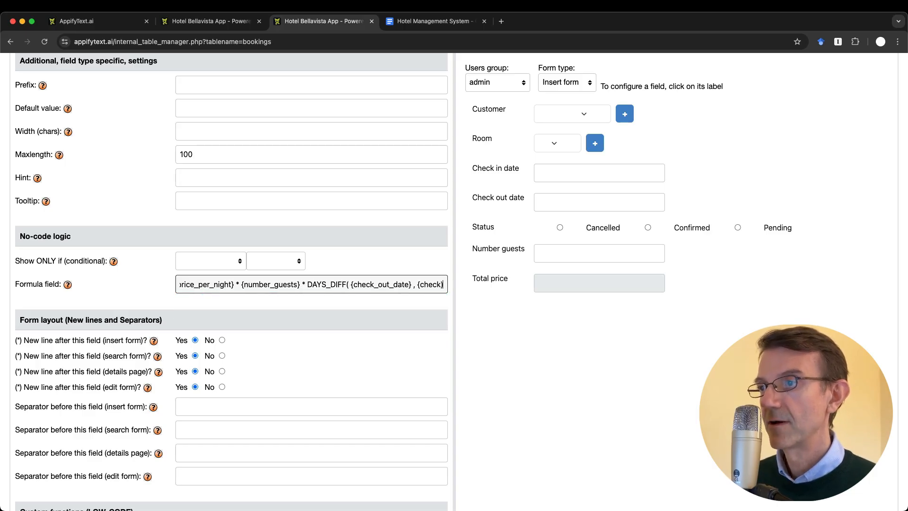
key("BackSpace")
left_click(209, 304)
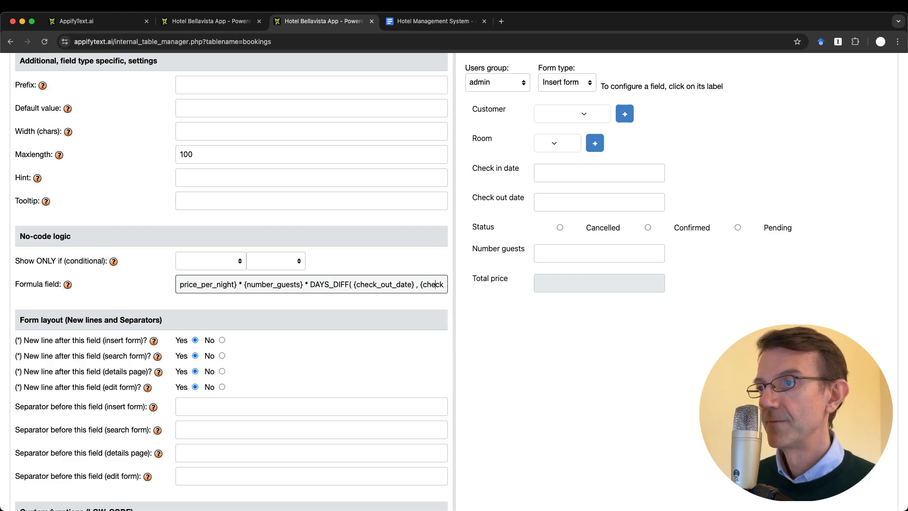
key("super+Right")
type(")")
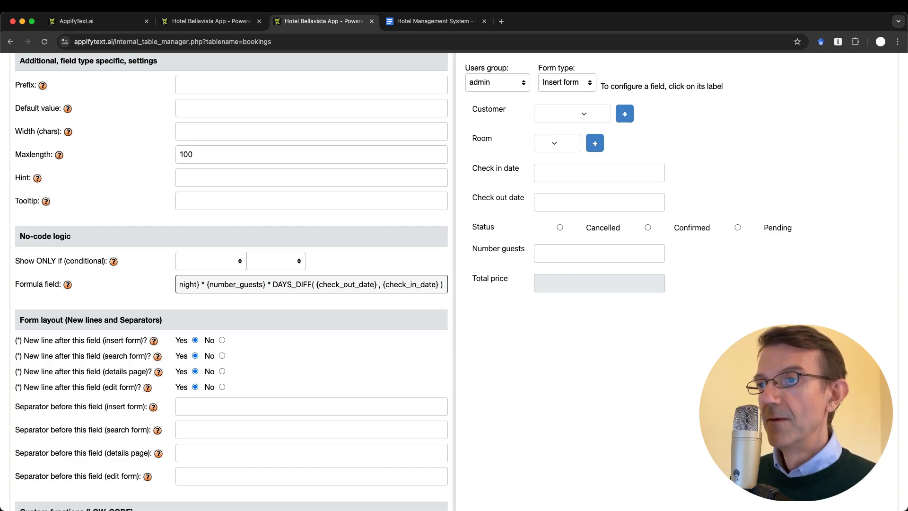
Save the total_price field configuration
key("Return")
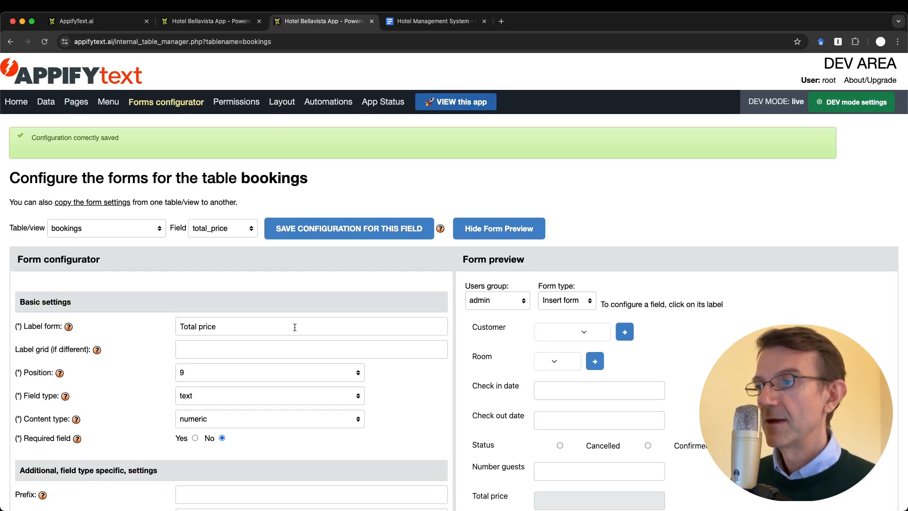
scroll(295, 326, "down", 6)
scroll(294, 327, "down", 2)
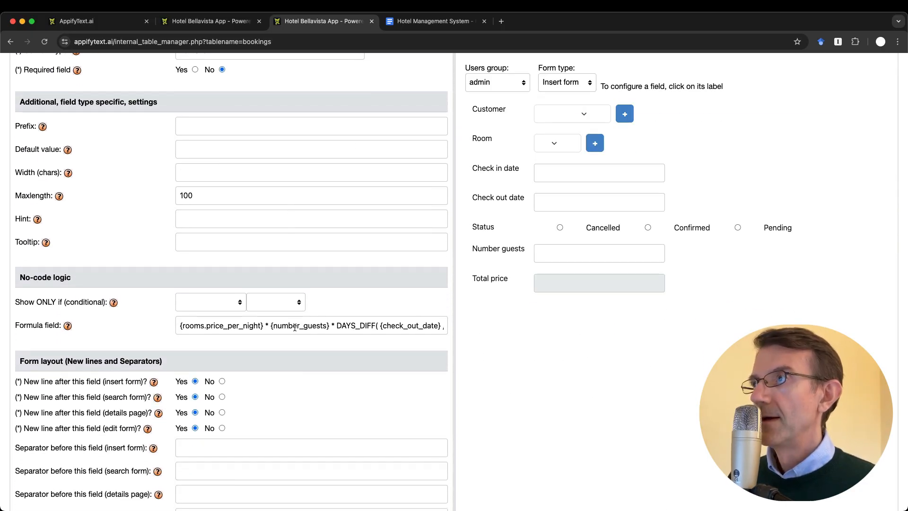
Review room prices in the Hotel Bellavista Rooms list, then view the 7 bookings
left_click(212, 21)
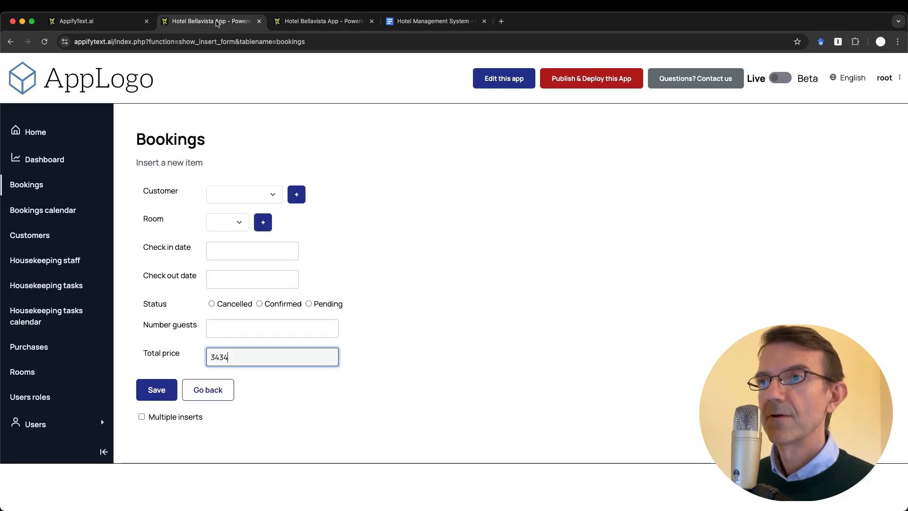
left_click(29, 372)
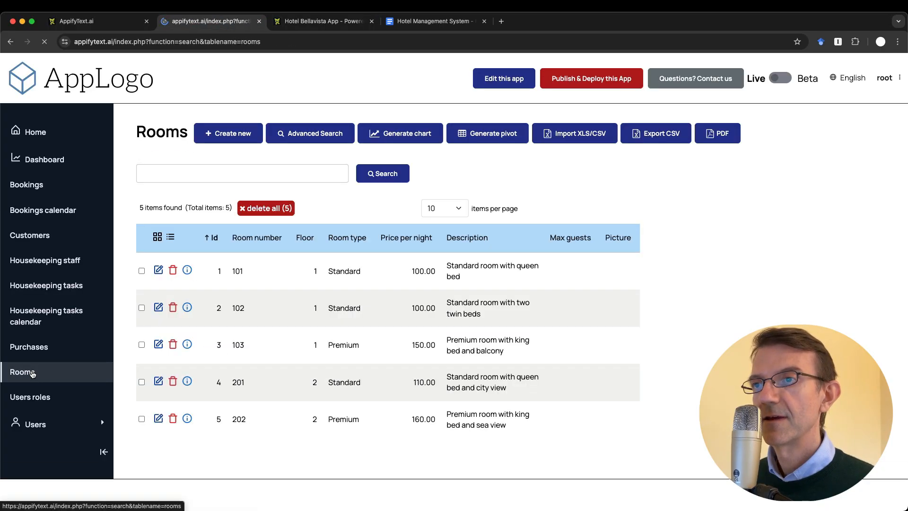
scroll(297, 412, "down", 3)
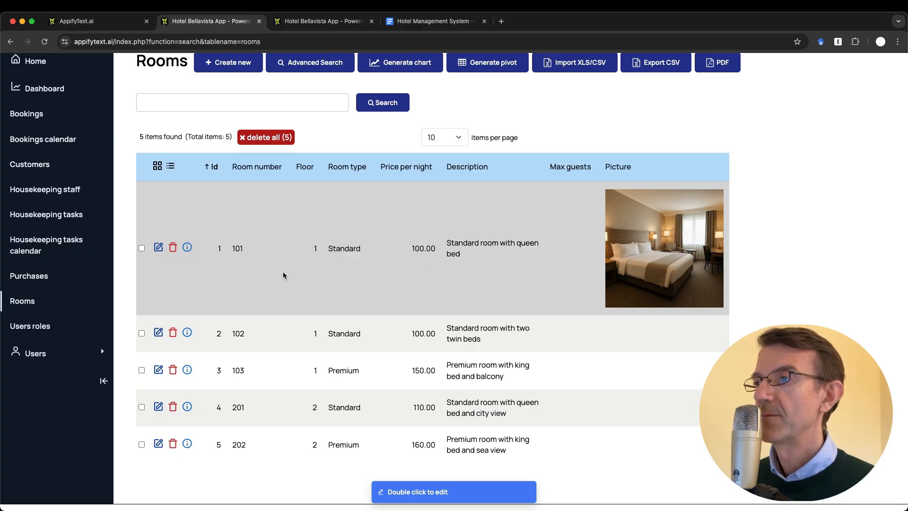
scroll(45, 189, "up", 1)
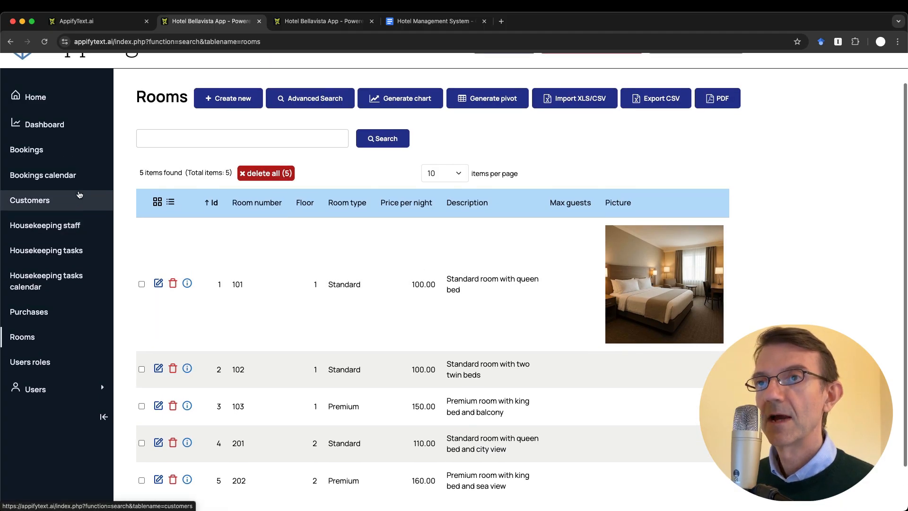
left_click(42, 144)
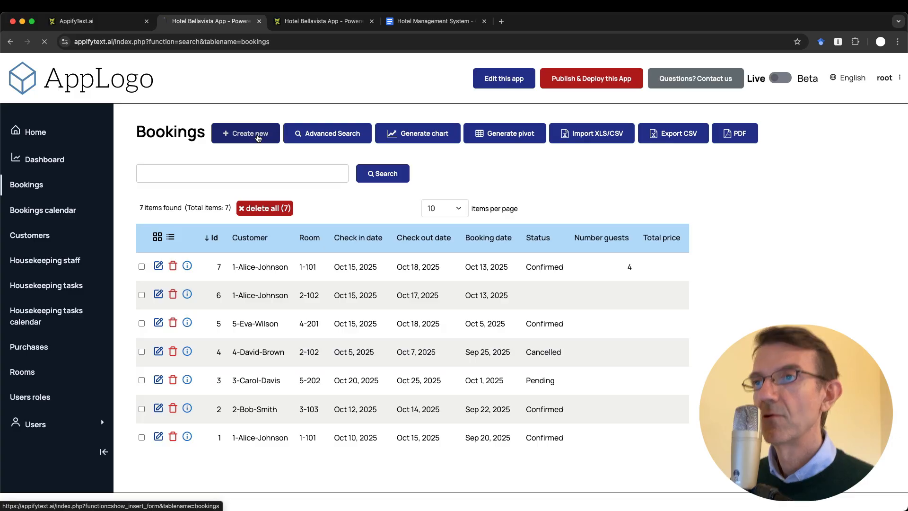
Start a new booking with a chosen customer and room 101
left_click(248, 132)
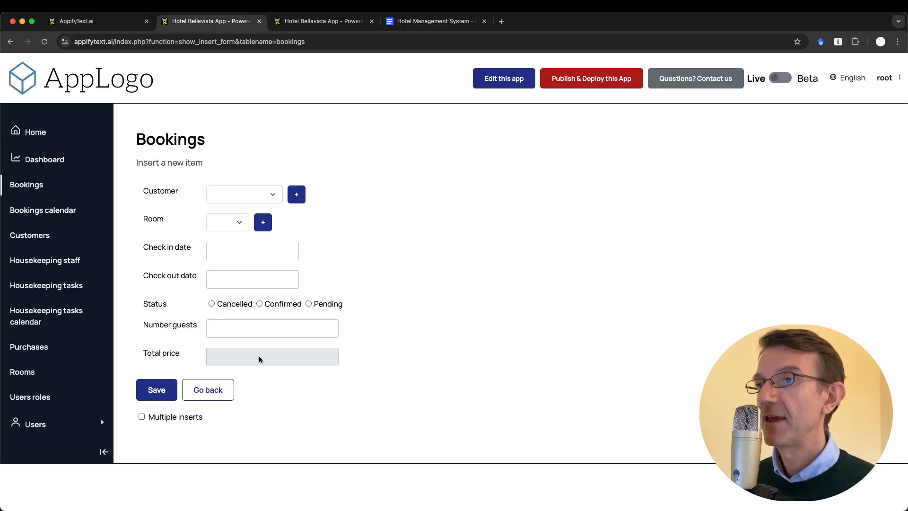
left_click(238, 193)
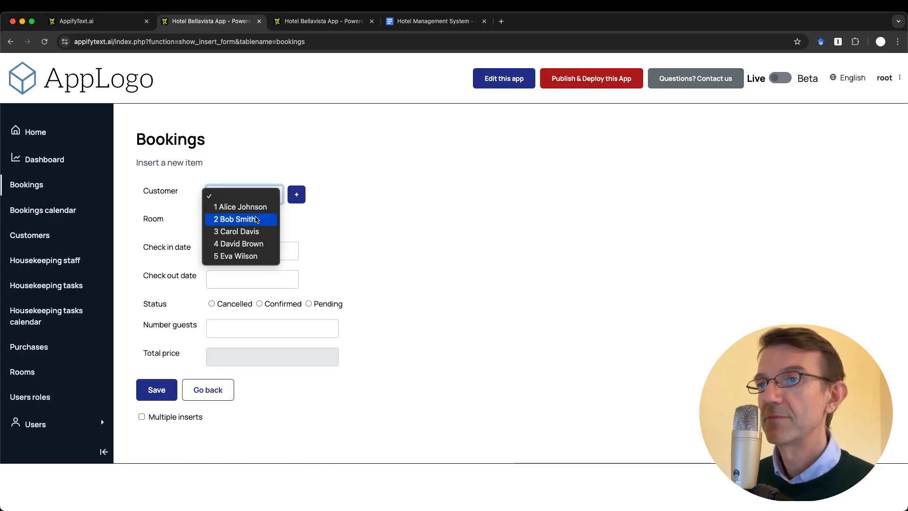
left_click(235, 219)
left_click(227, 221)
left_click(230, 234)
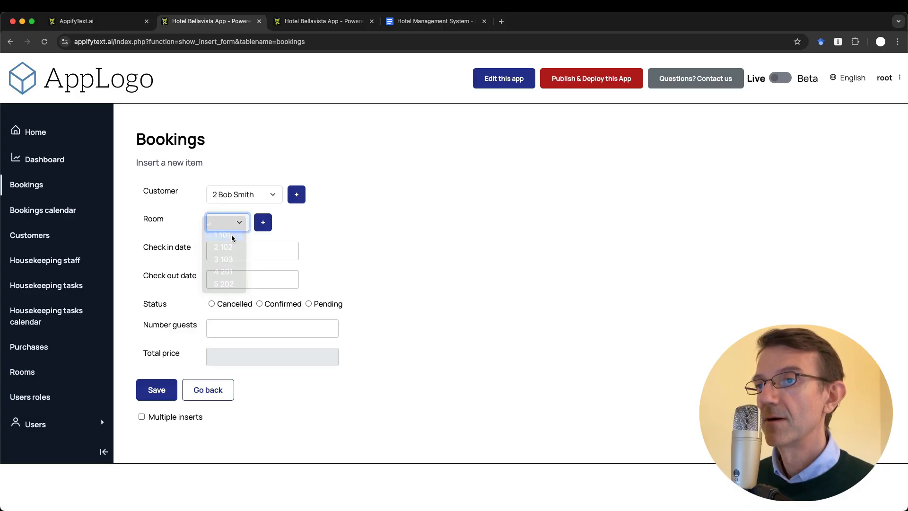
Set dates 20–22 October 2025, status Confirmed and 3 guests, giving Total price 600
left_click(243, 254)
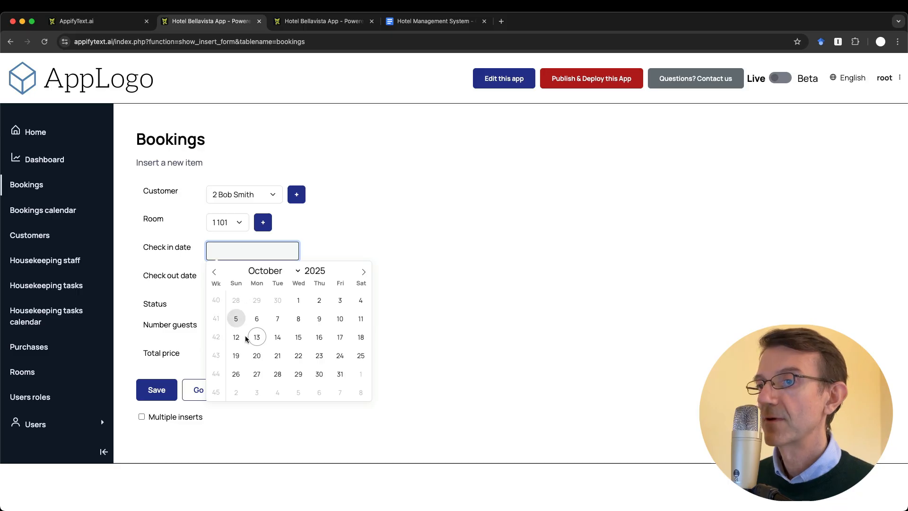
left_click(257, 357)
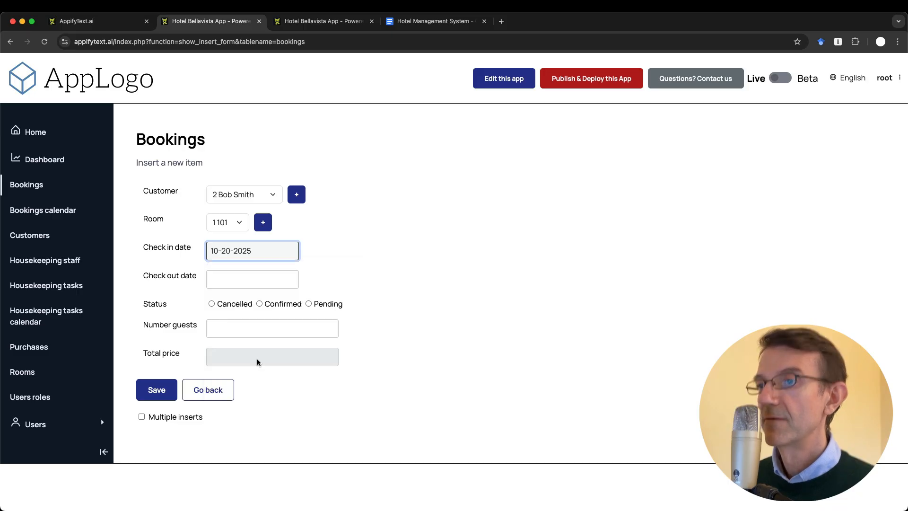
left_click(246, 279)
left_click(299, 385)
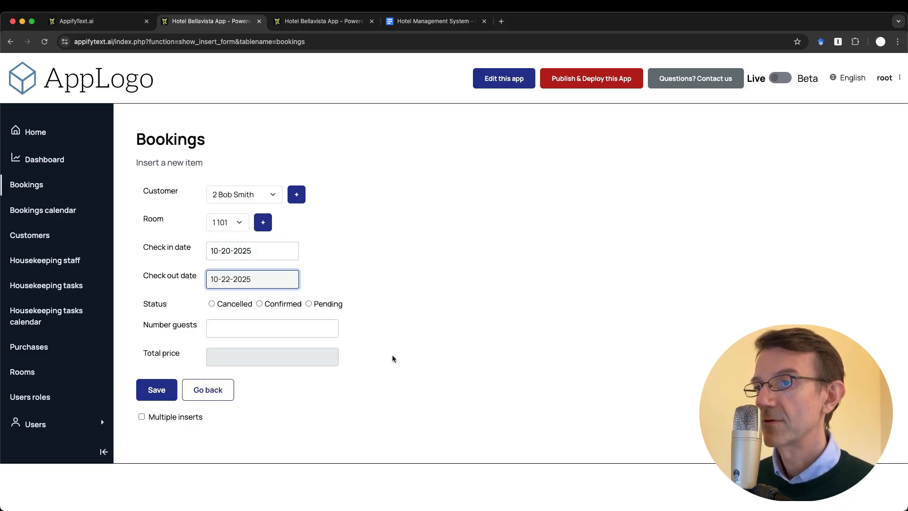
left_click(260, 303)
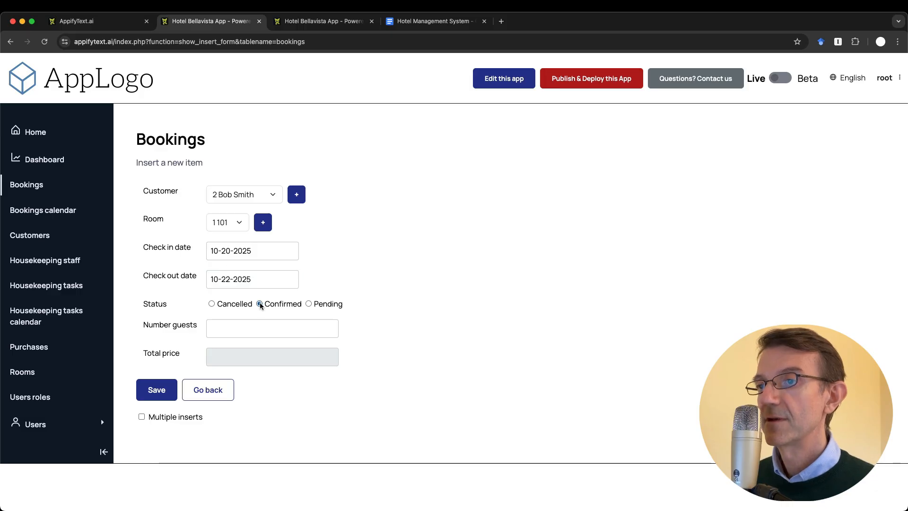
left_click(247, 330)
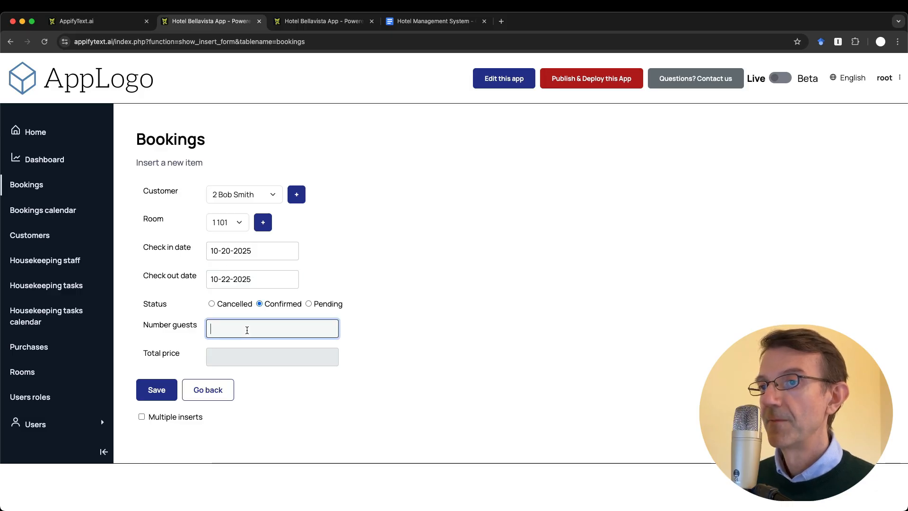
type("3")
key("Tab")
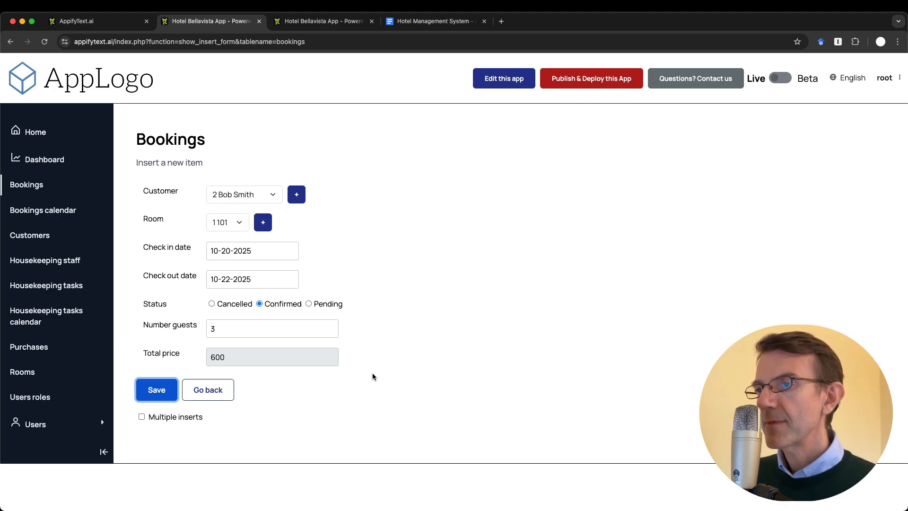
key("ctrl+Tab")
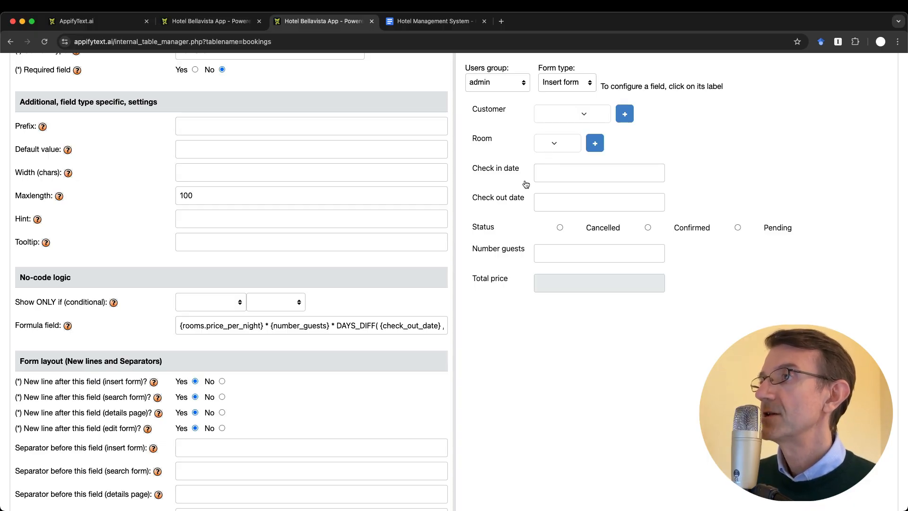
Save the room 101 booking for Oct 20–22 with 3 guests as entry 8 totalling 600.00
scroll(524, 183, "up", 3)
scroll(525, 183, "down", 3)
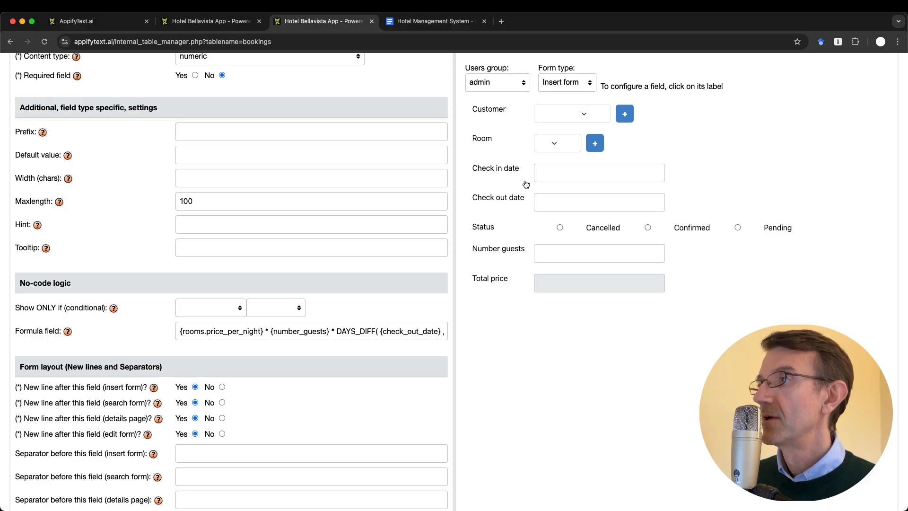
left_click(203, 22)
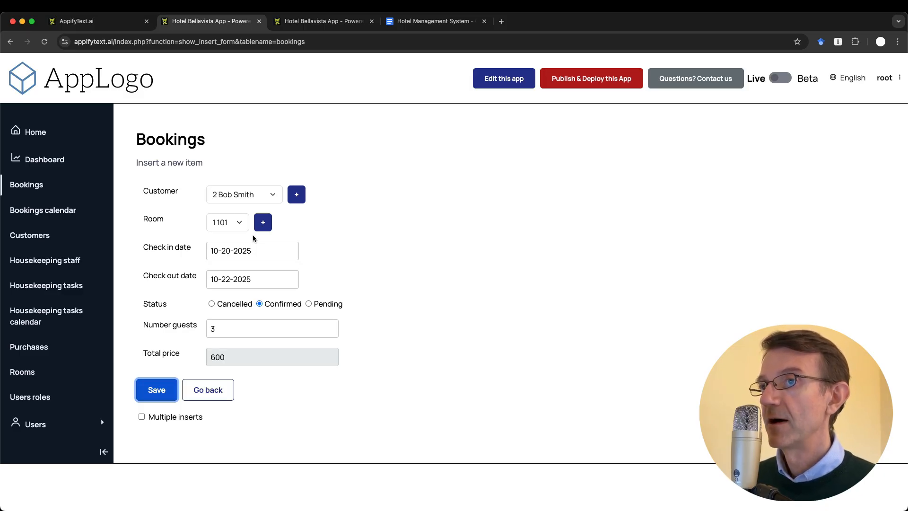
key("ctrl+Tab")
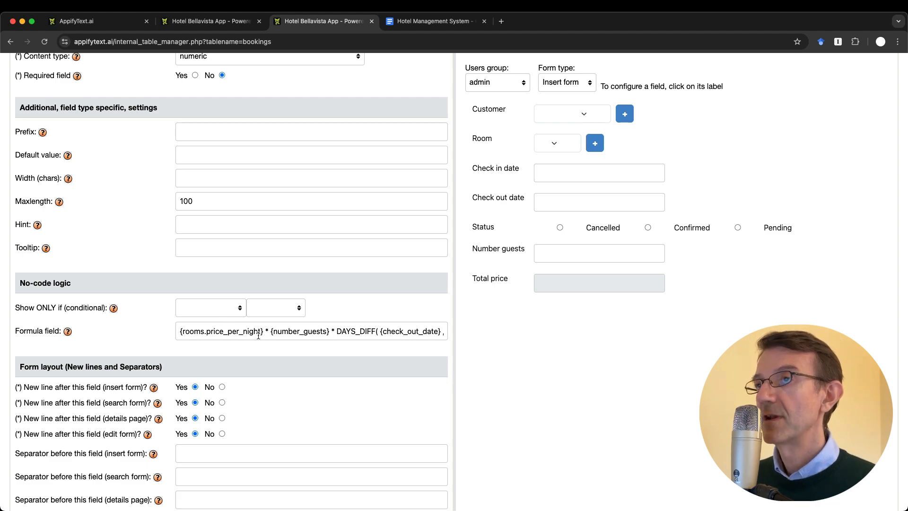
key("ctrl+shift+Tab")
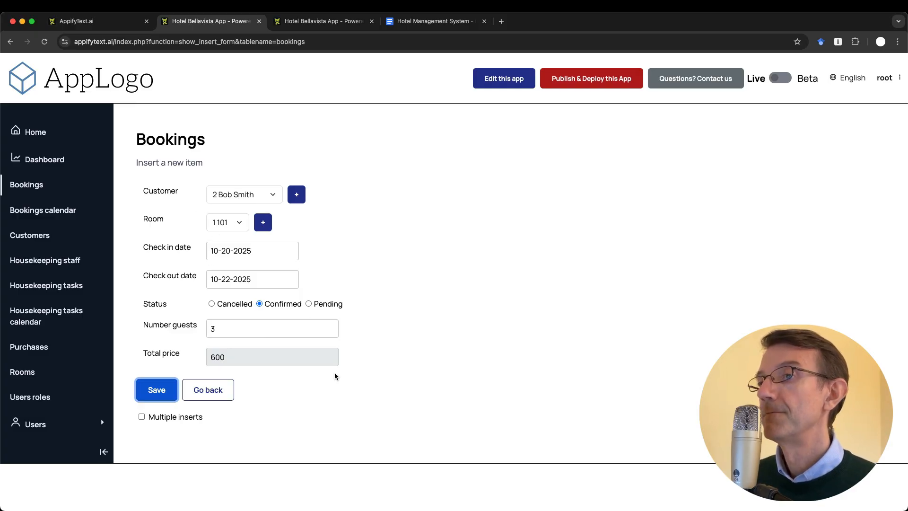
left_click(157, 390)
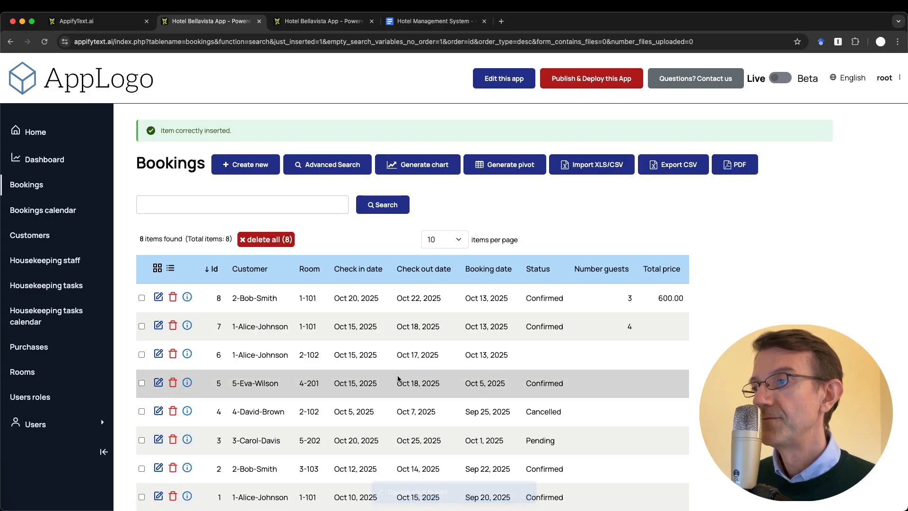
Re-save booking 7 so the Bookings list shows its 1200.00 total price
scroll(393, 378, "down", 1)
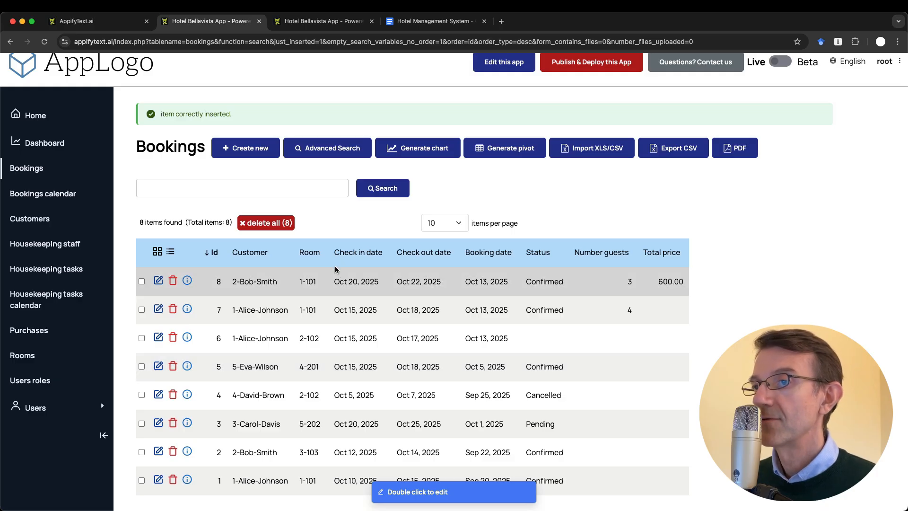
left_click(158, 309)
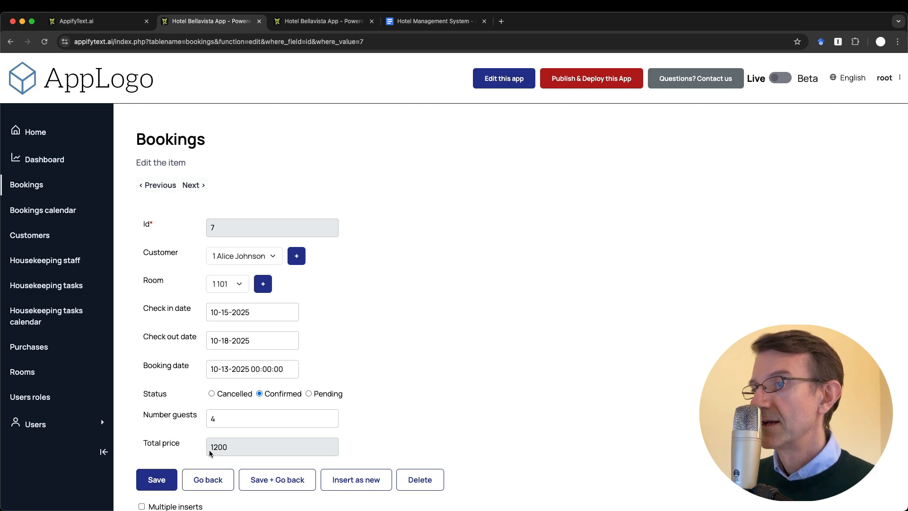
scroll(211, 450, "down", 2)
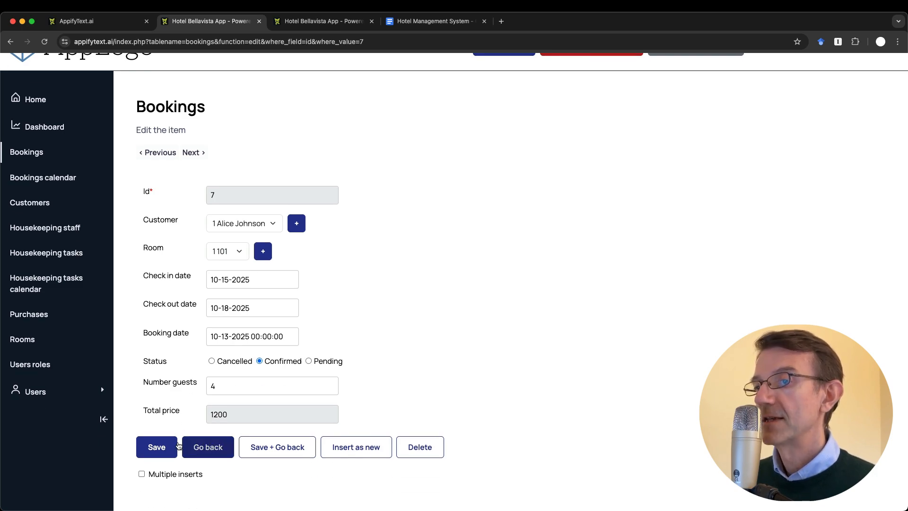
left_click(152, 448)
scroll(151, 447, "down", 2)
left_click(204, 432)
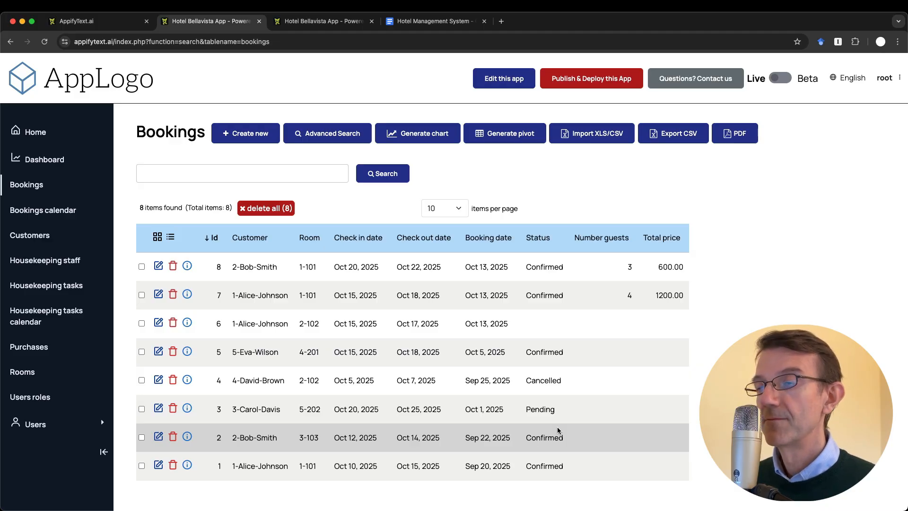
left_click(433, 20)
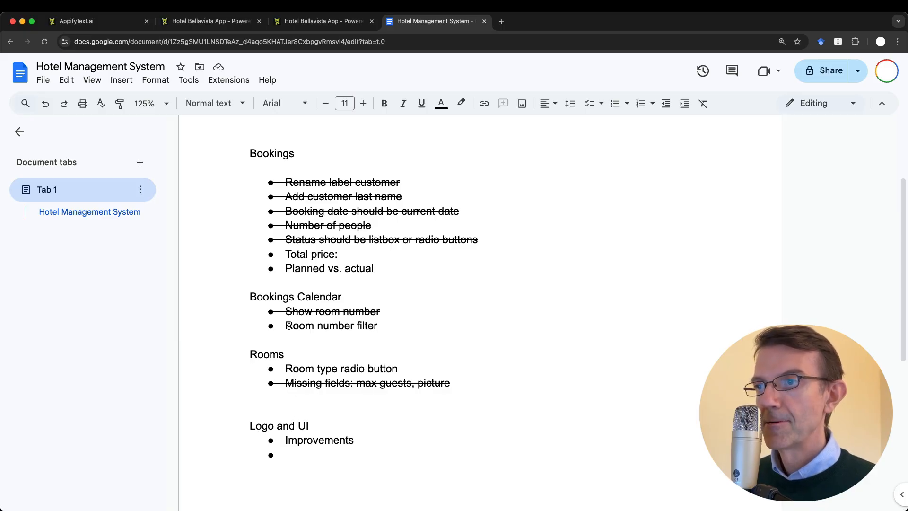
Strike through the 'Total price:' to-do item in the project notes
left_click_drag(289, 256, 350, 256)
key("super+shift+x")
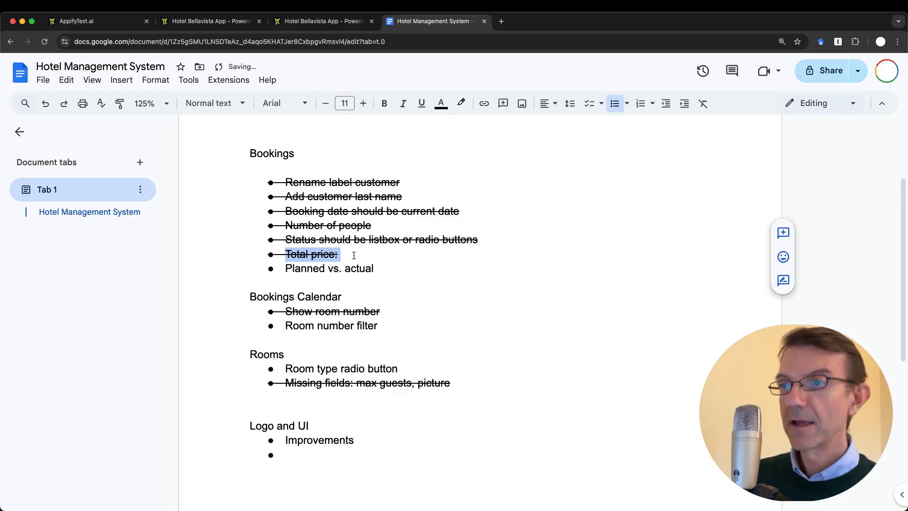
left_click(409, 343)
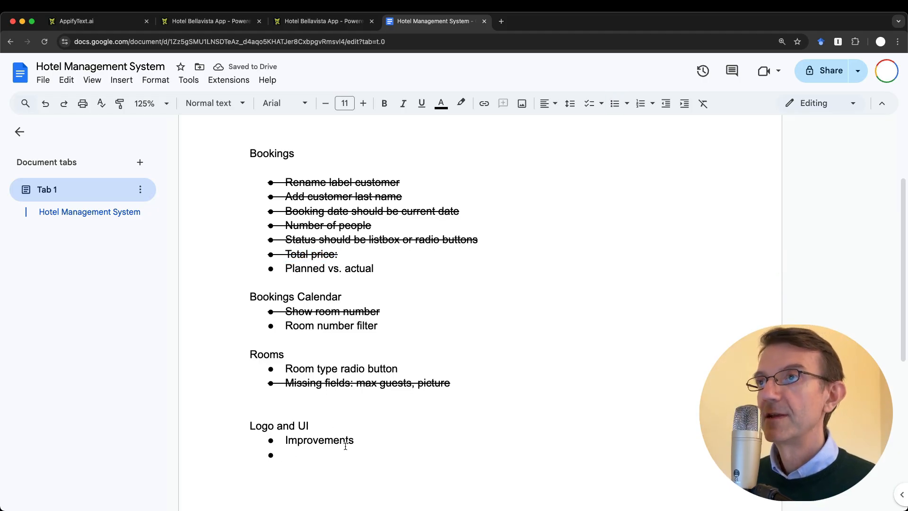
key("ctrl+shift+Tab")
scroll(337, 361, "up", 10)
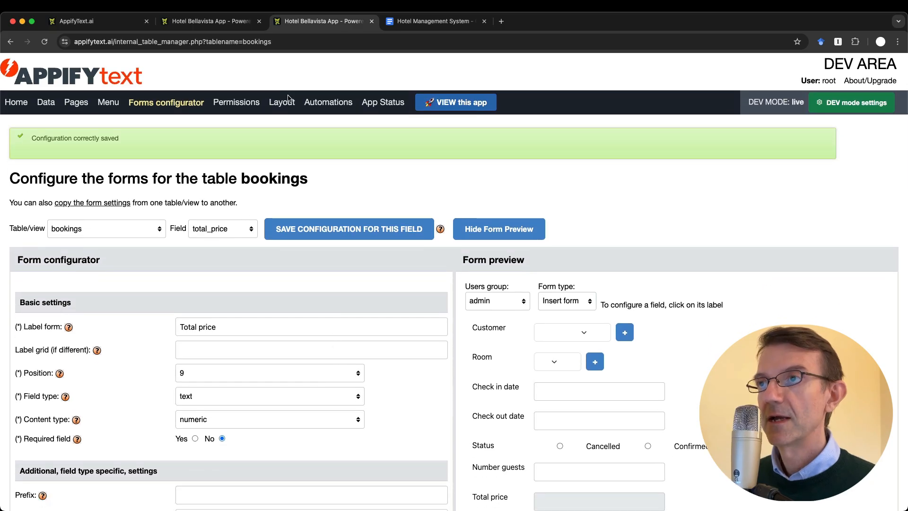
Upload and save logo_hotel_system.png as the app logo, then reload the app to show it
left_click(283, 101)
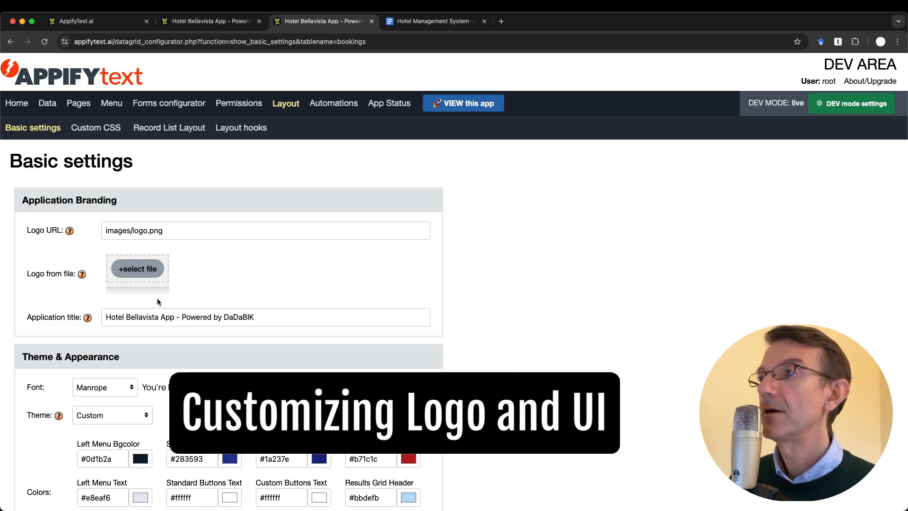
left_click(156, 268)
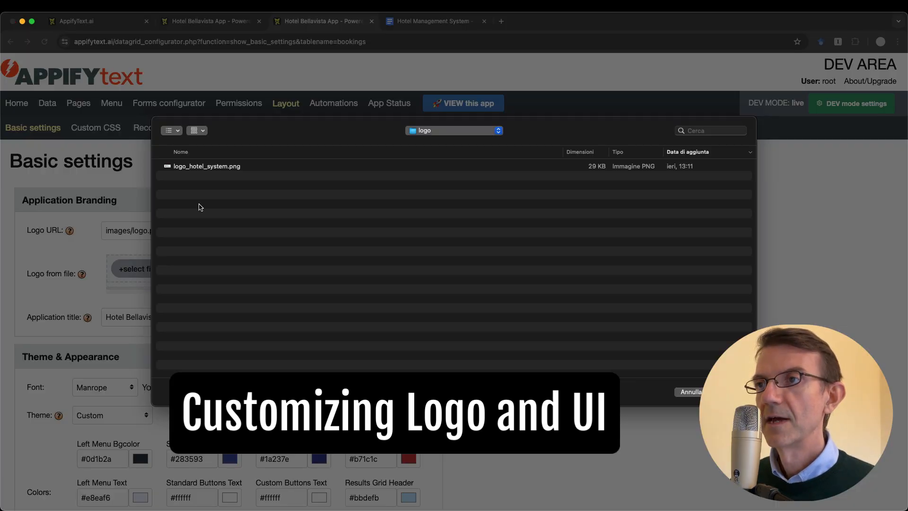
double_click(213, 167)
scroll(213, 168, "down", 5)
scroll(213, 167, "down", 6)
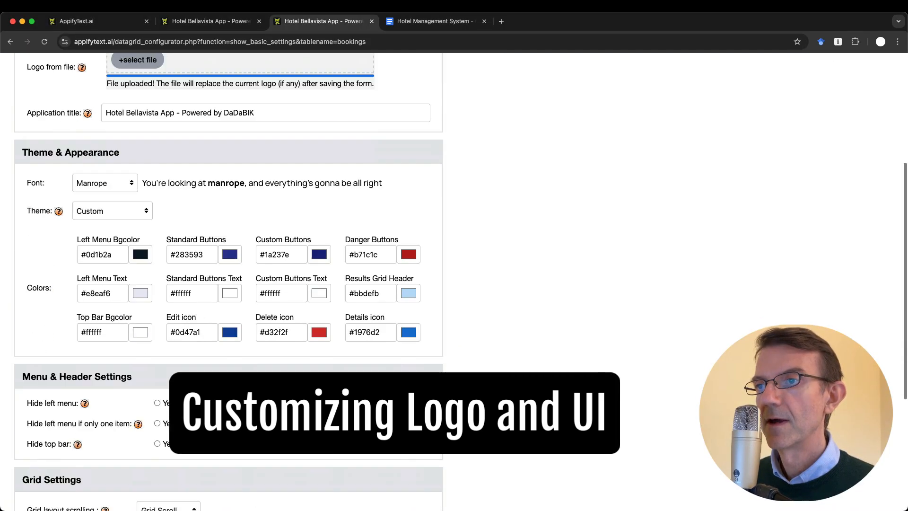
left_click(38, 412)
key("ctrl+shift+Tab")
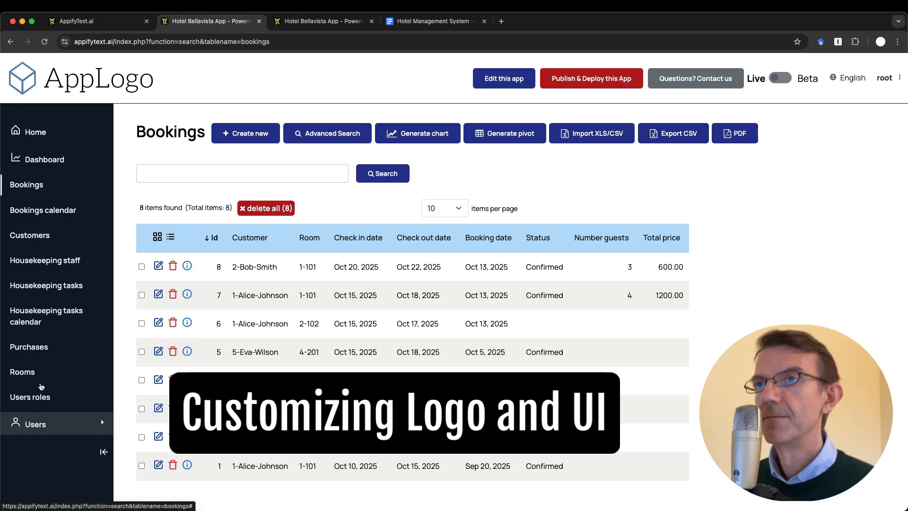
key("super+r")
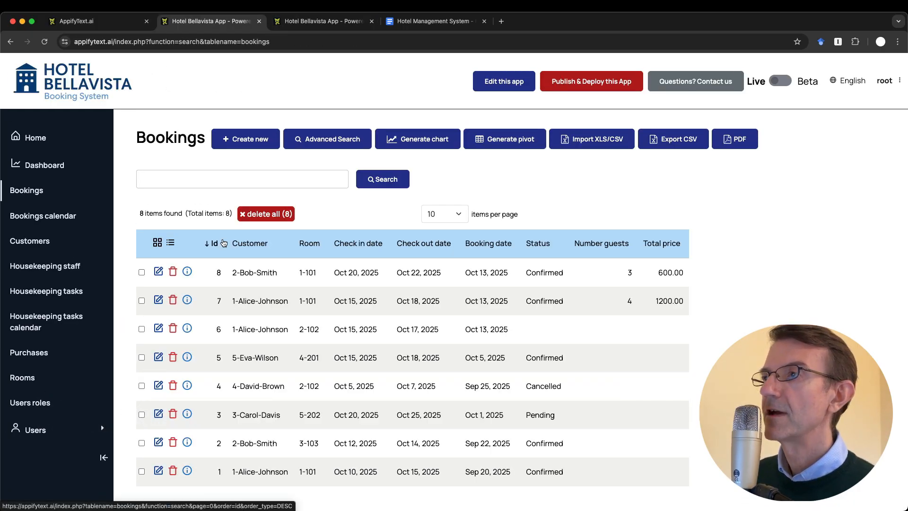
key("ctrl+Tab")
Review the available theme choices and keep the Custom theme
scroll(223, 238, "up", 10)
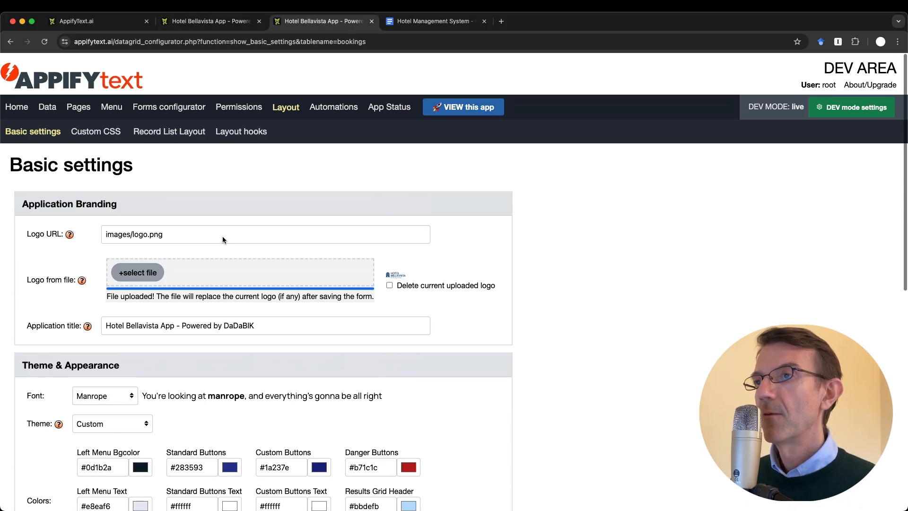
scroll(217, 236, "down", 3)
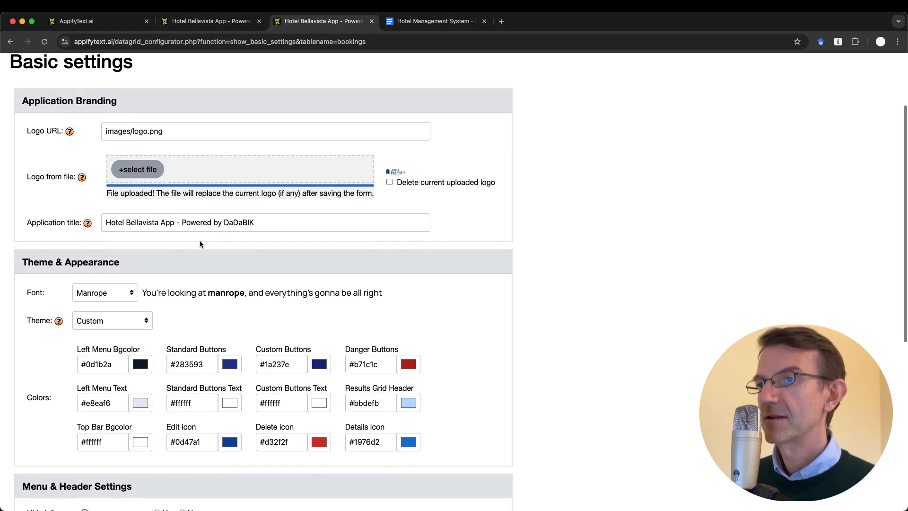
scroll(211, 352, "down", 3)
scroll(211, 352, "down", 3)
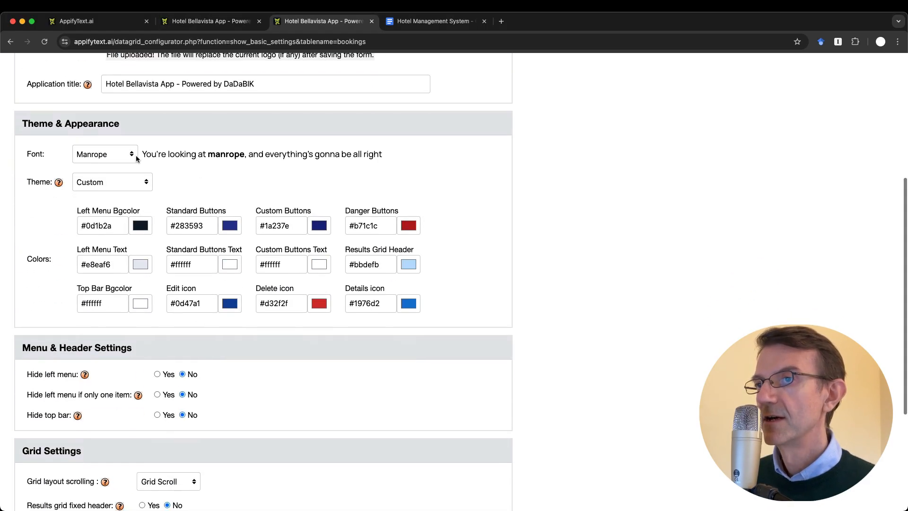
left_click(137, 182)
left_click(227, 176)
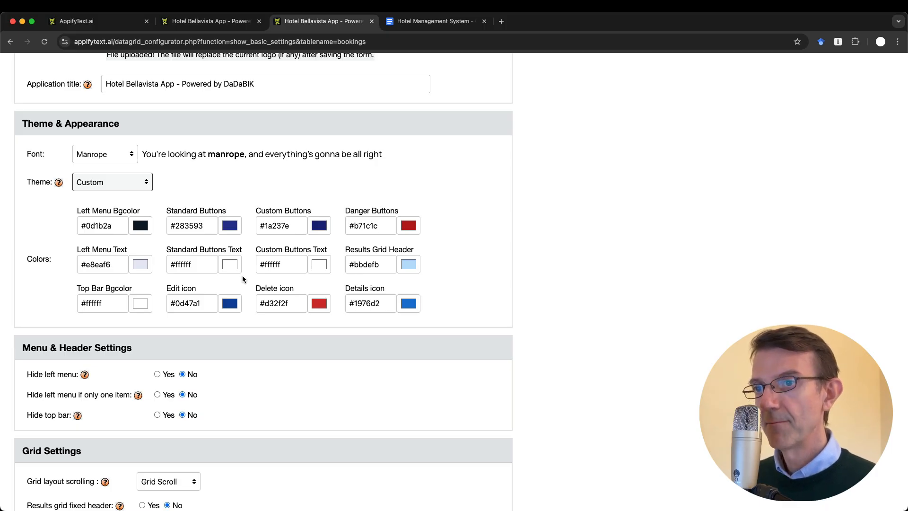
Open the Custom CSS settings and compare them against the running app
scroll(243, 279, "down", 5)
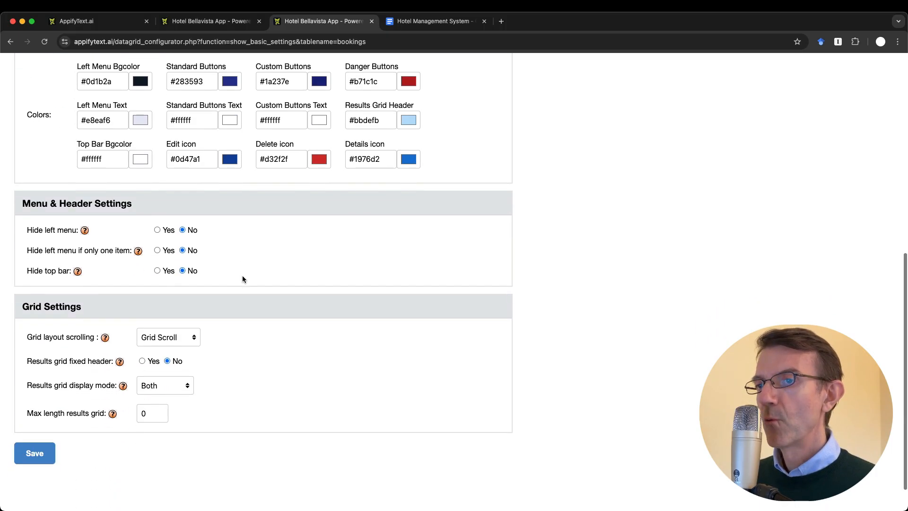
scroll(237, 282, "up", 13)
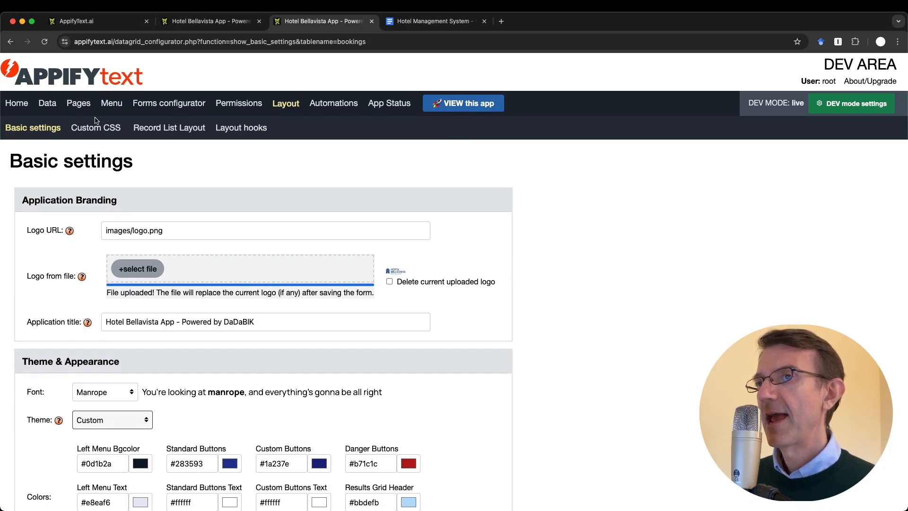
left_click(96, 128)
left_click(156, 337)
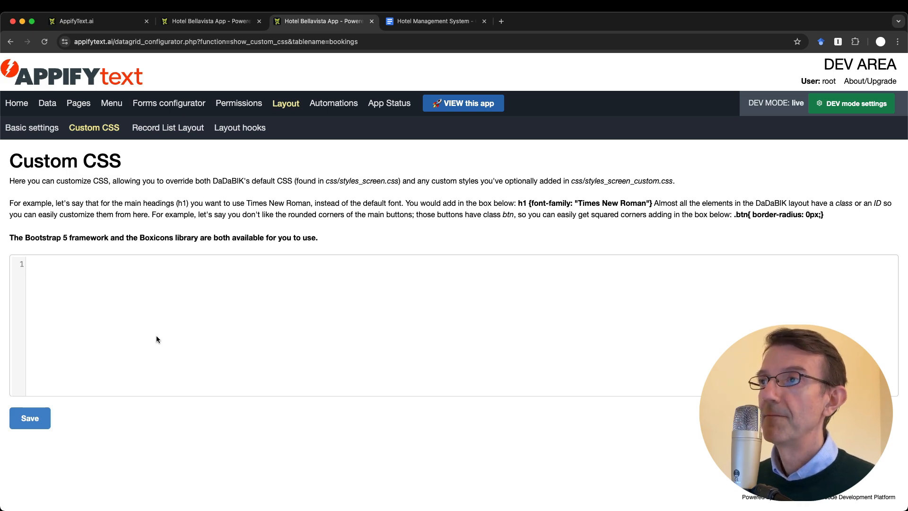
left_click(208, 21)
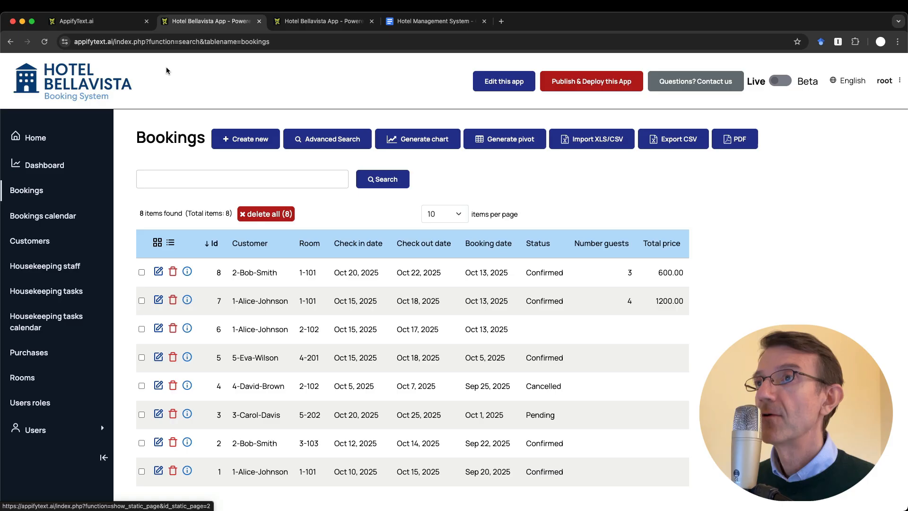
left_click(324, 20)
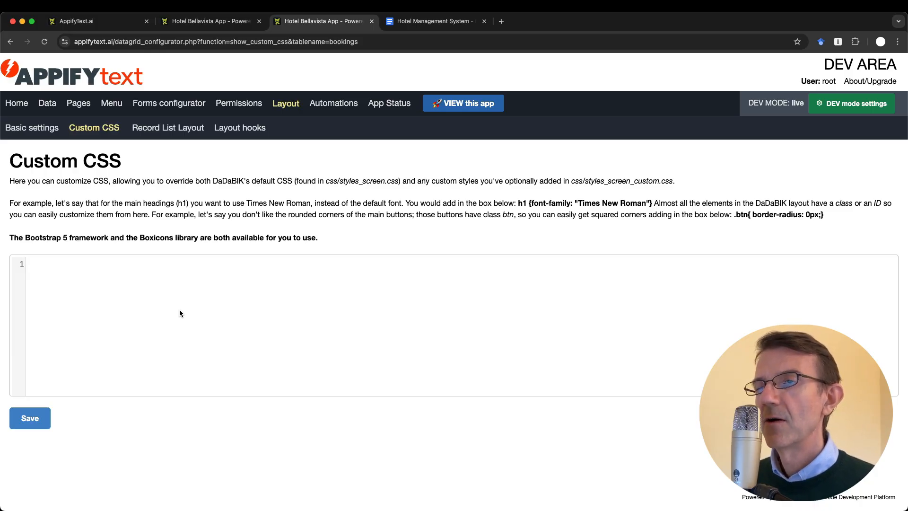
Glance at the app's Bookings list, then open the Menu Preview of navigation items
left_click(210, 21)
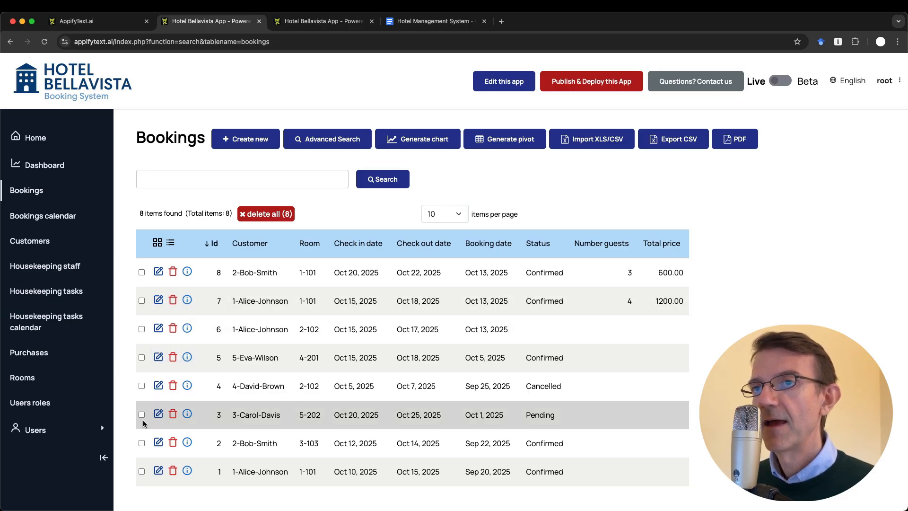
key("ctrl+Tab")
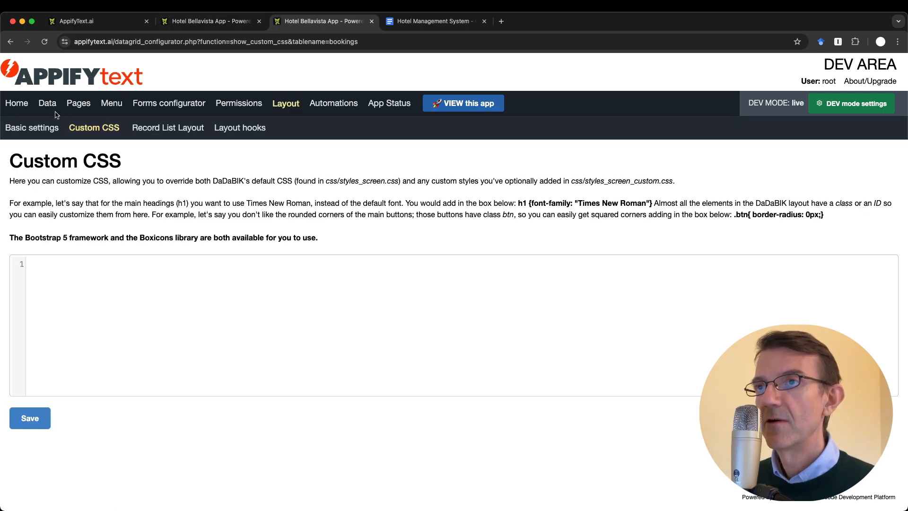
left_click(114, 103)
scroll(246, 367, "down", 1)
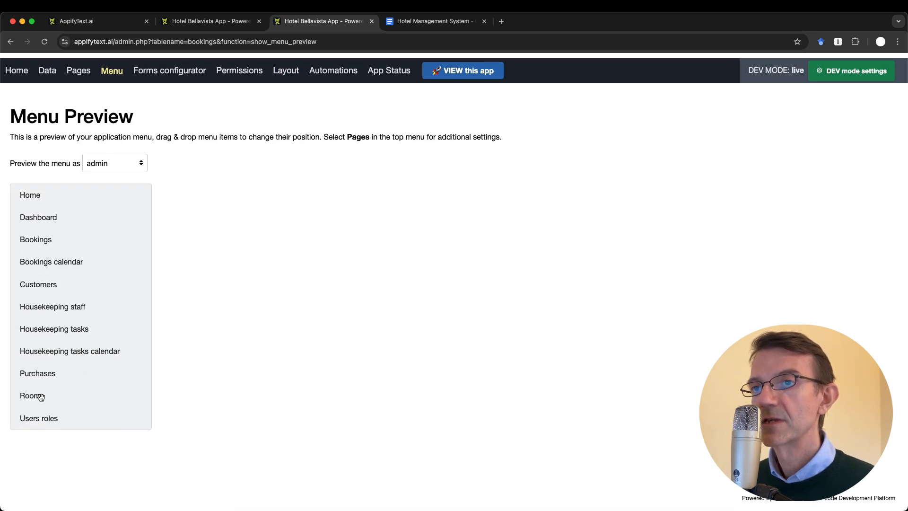
Move Rooms right after Bookings calendar in the menu and reload the app to confirm
left_click_drag(41, 396, 43, 285)
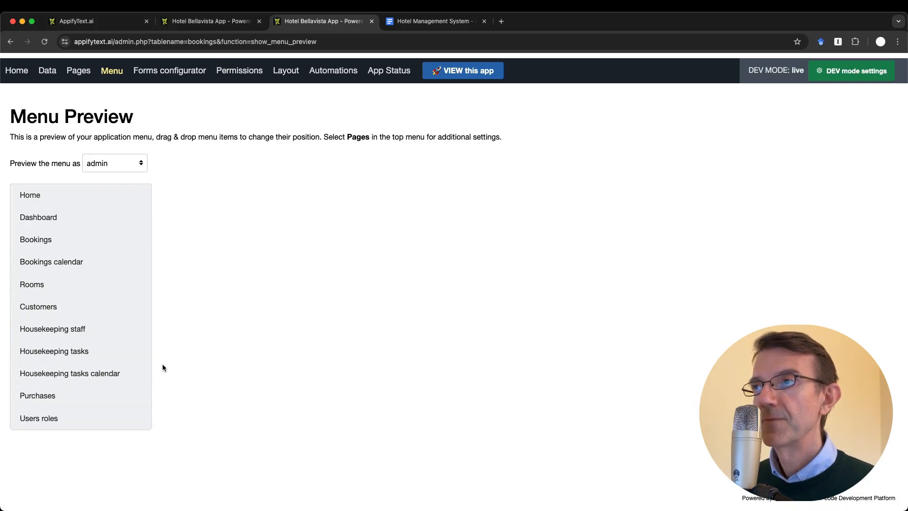
key("ctrl+shift+Tab")
key("super+r")
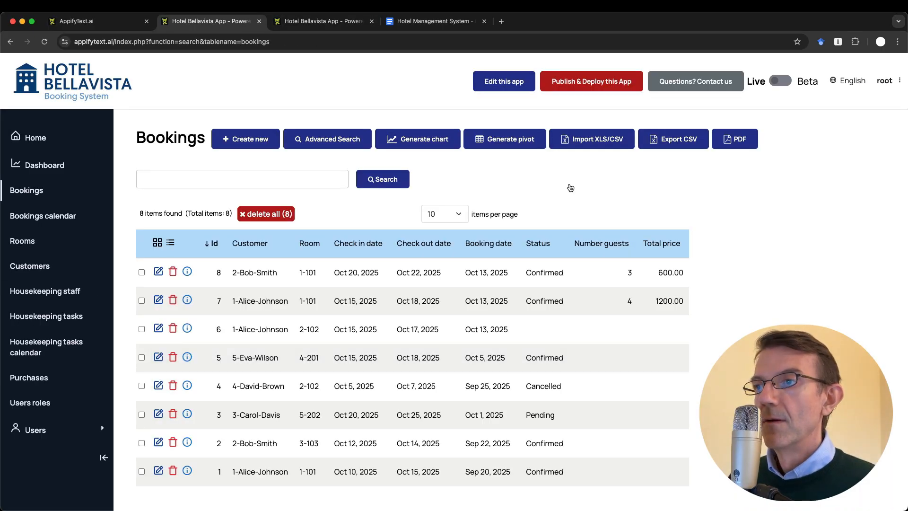
left_click(317, 21)
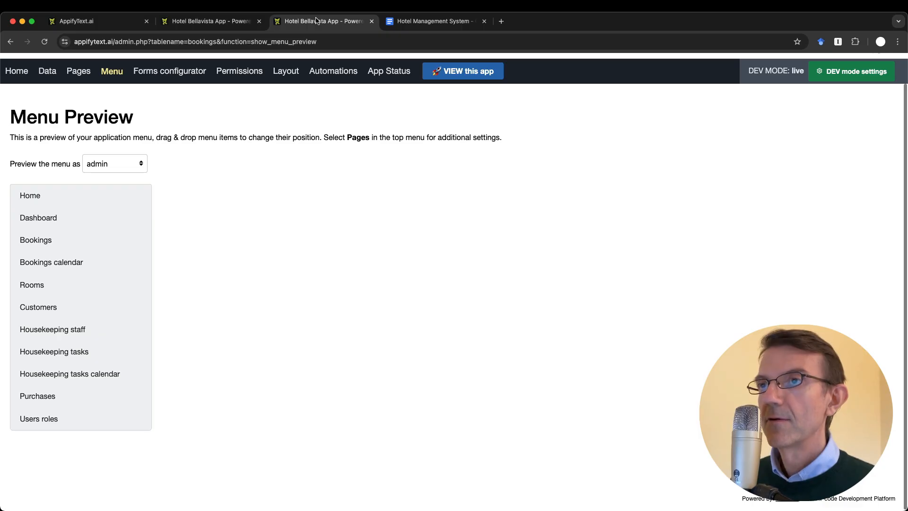
key("ctrl+shift+Tab")
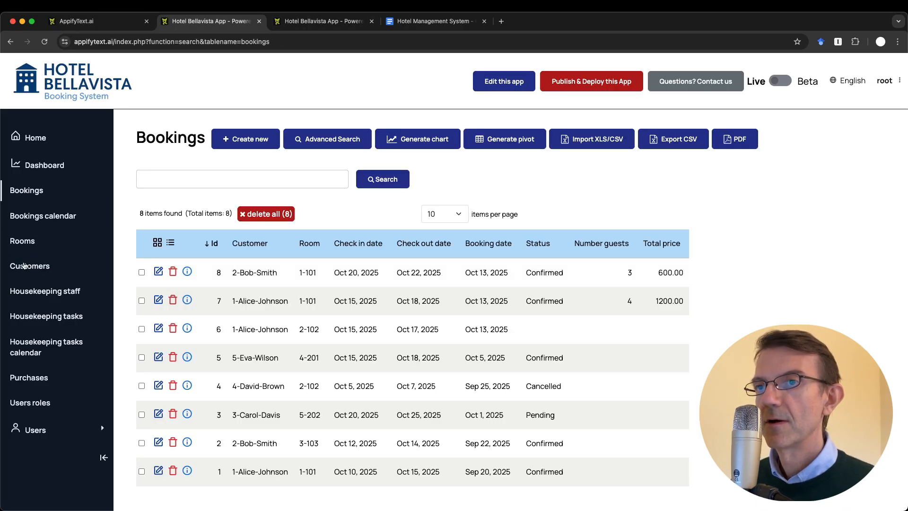
Open the forms configurator for the bookings table
key("ctrl+Tab")
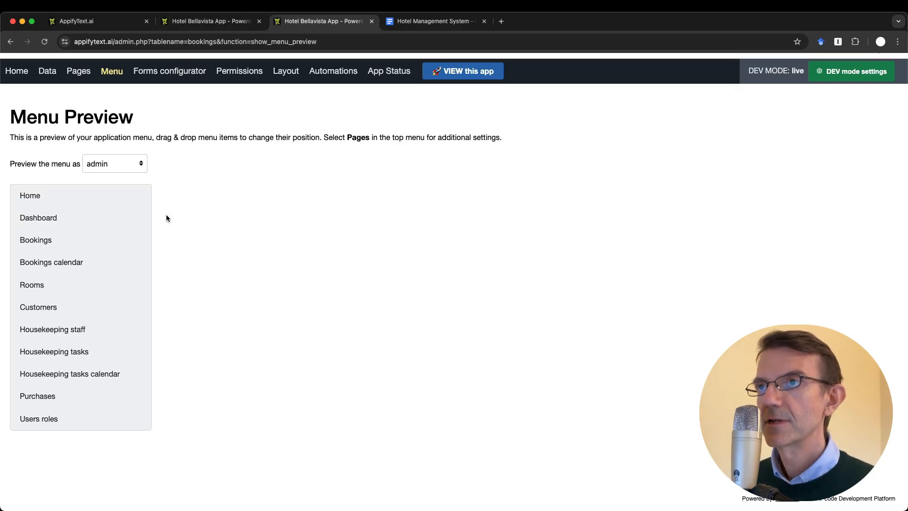
scroll(255, 211, "up", 2)
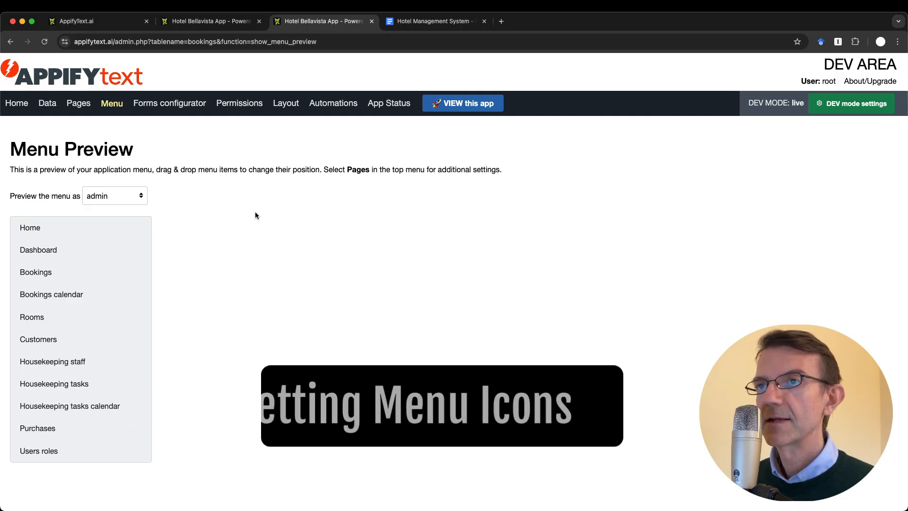
left_click(189, 107)
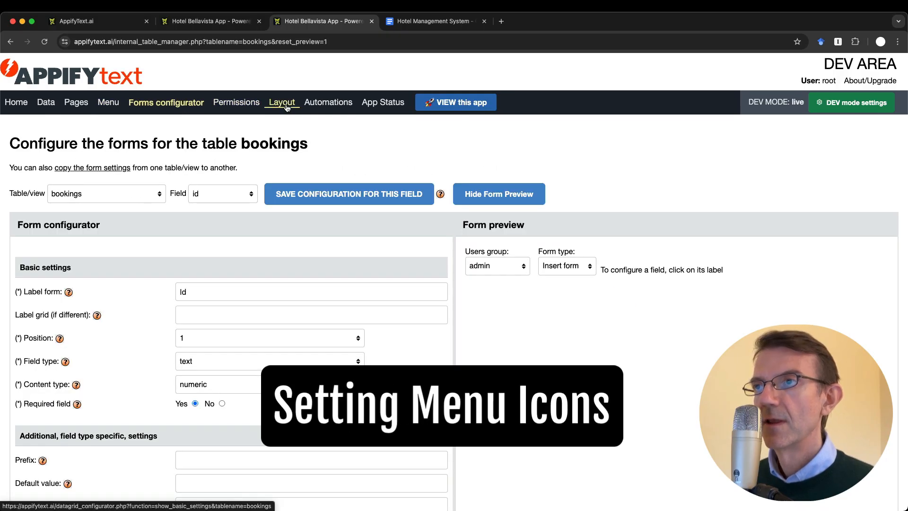
Open the Pages settings listing table-based pages with menu order, parent and icon
left_click(286, 107)
left_click(78, 103)
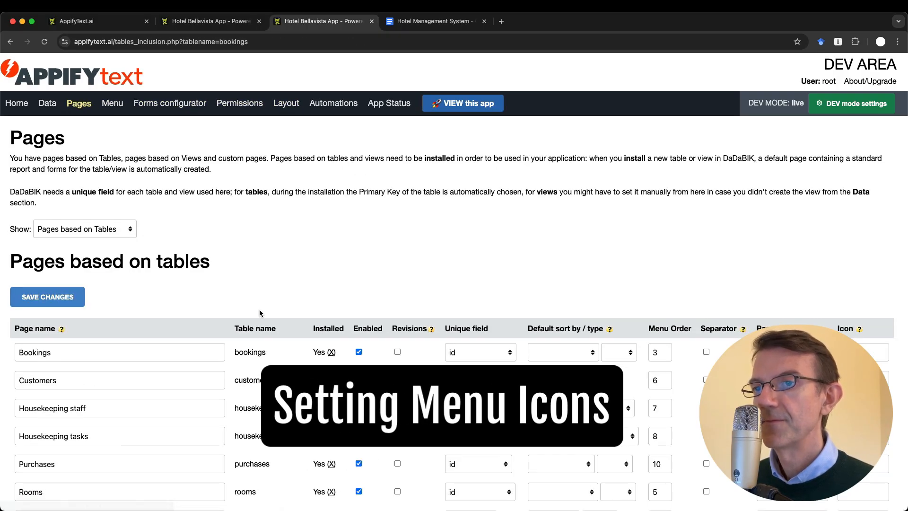
scroll(259, 313, "down", 4)
scroll(259, 312, "up", 2)
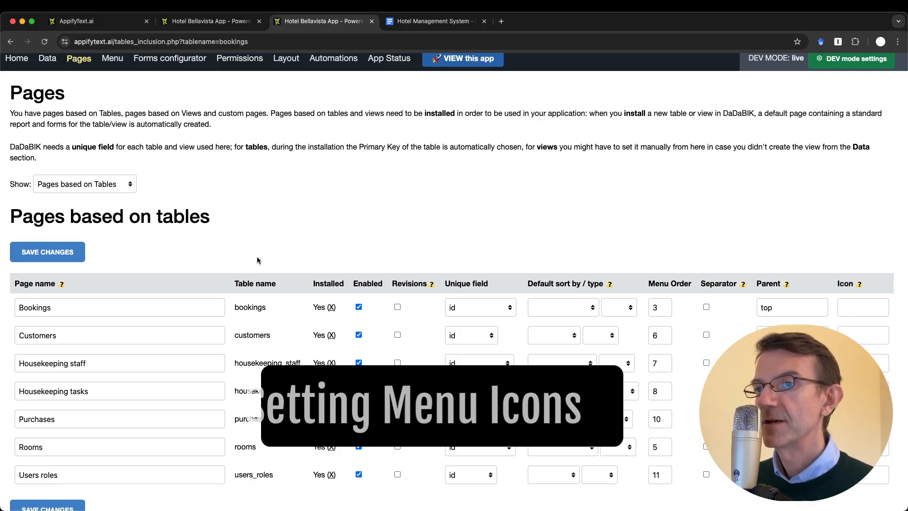
Check the Bookings calendar page in the app, then open the Show page-type dropdown
key("ctrl+shift+Tab")
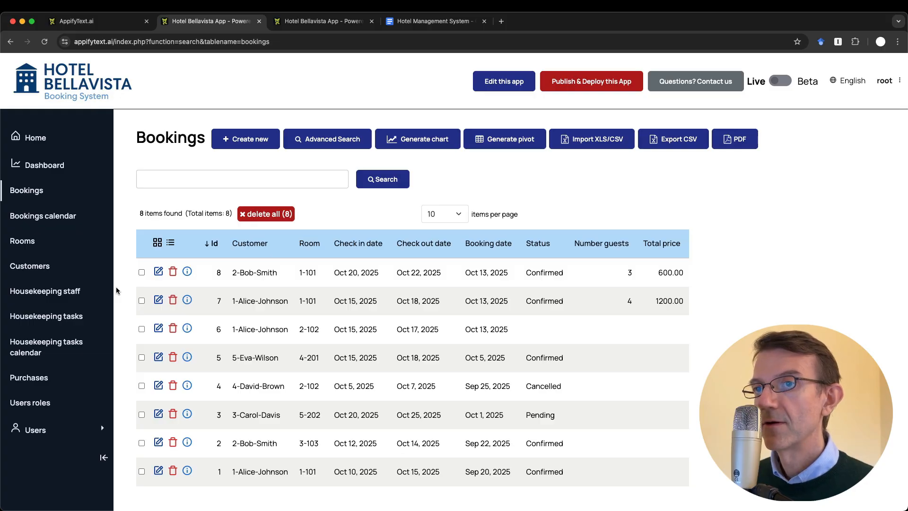
left_click(65, 216)
key("ctrl+Tab")
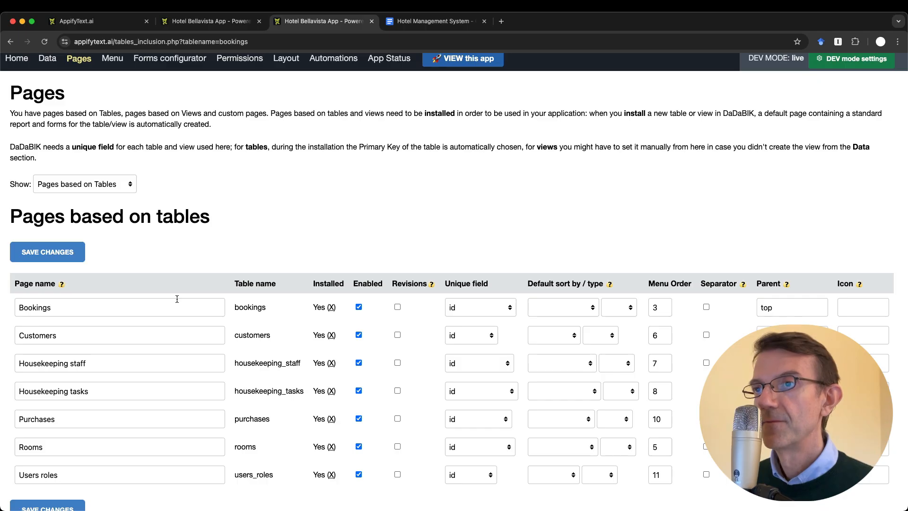
scroll(210, 338, "down", 2)
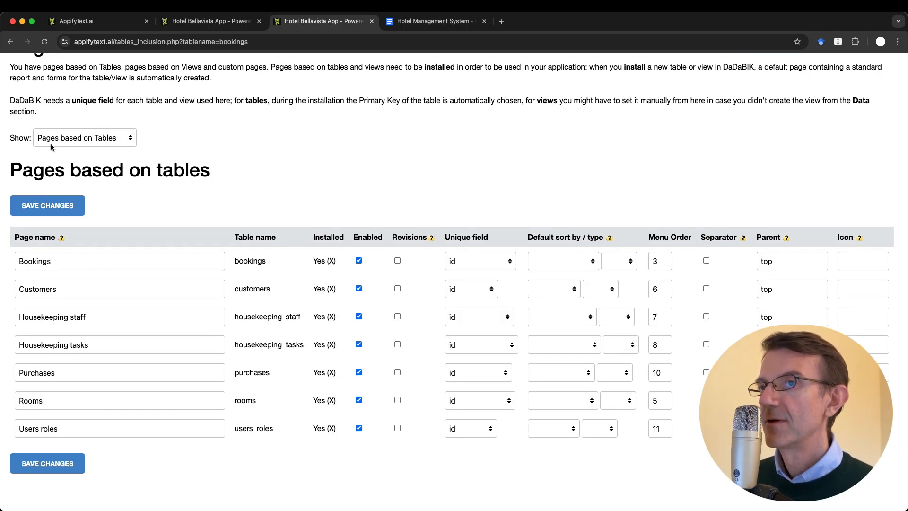
left_click(115, 142)
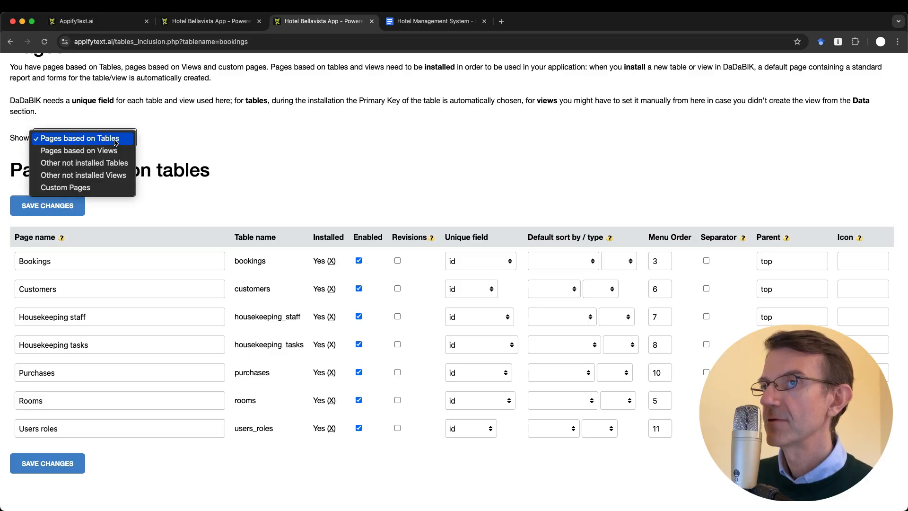
Show view-based pages: Bookings calendar at menu order 4, Housekeeping tasks calendar at 9
left_click(115, 151)
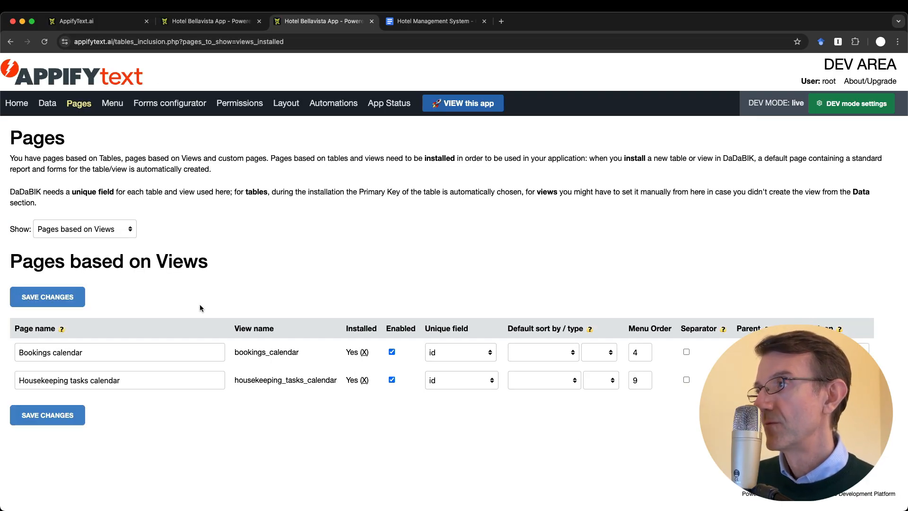
key("super+l")
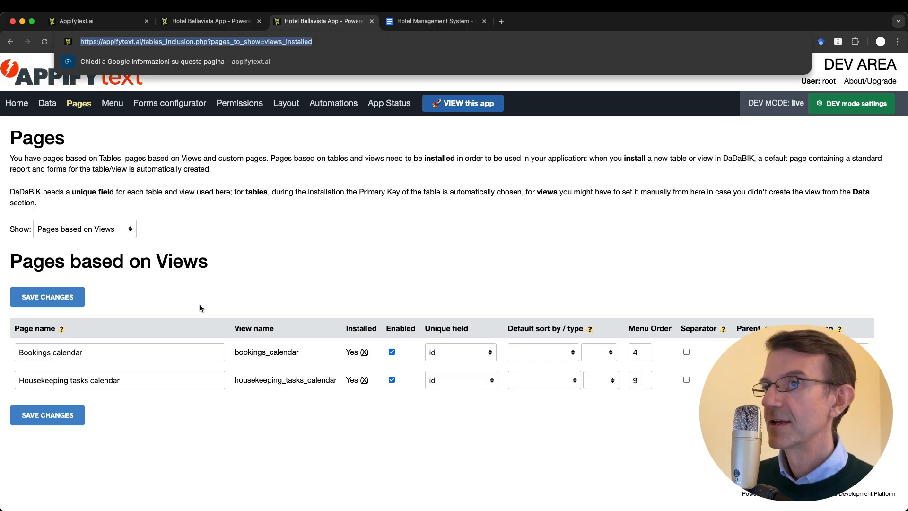
left_click(357, 242)
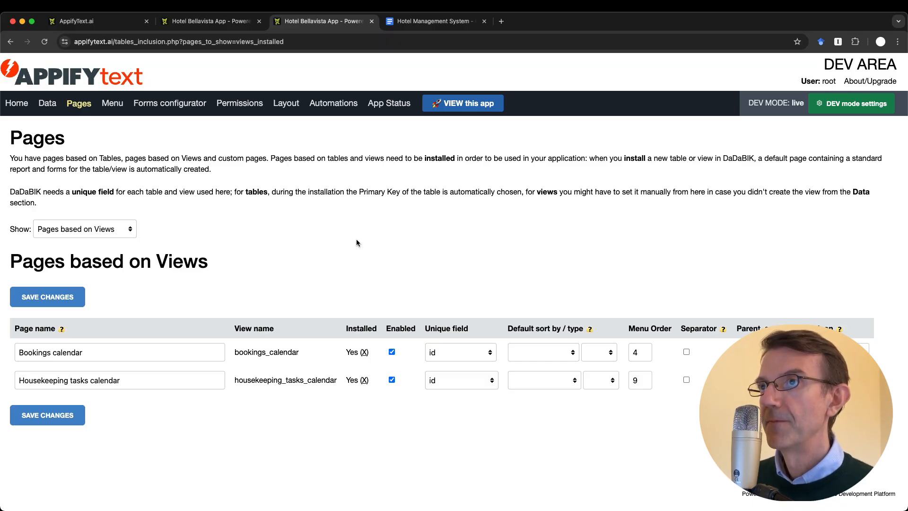
left_click(208, 21)
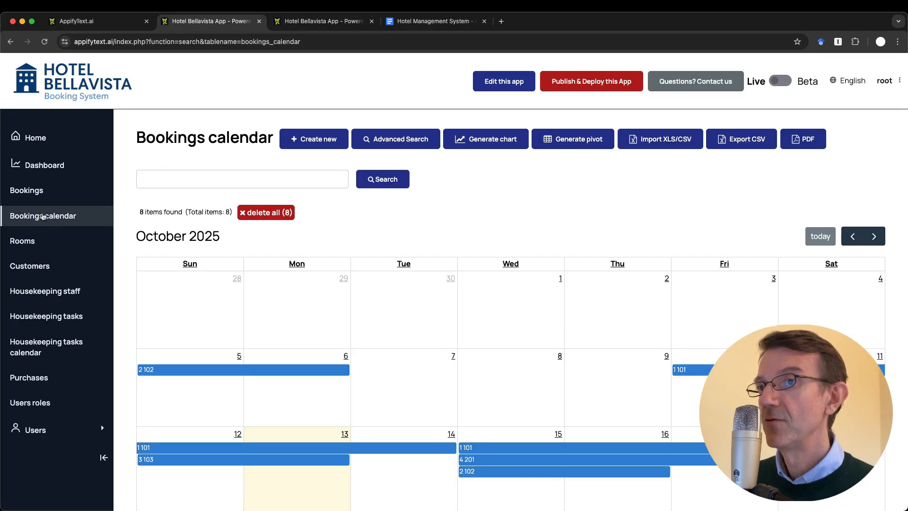
key("ctrl+Tab")
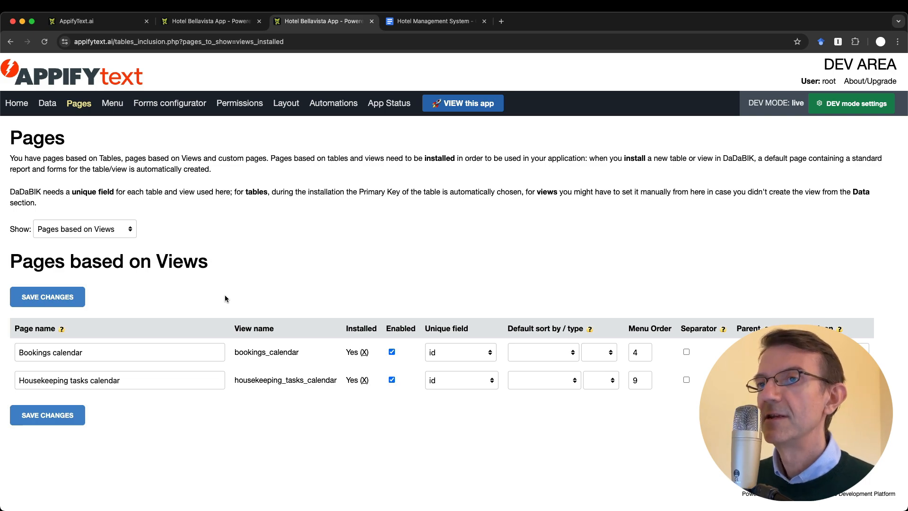
From the menu-icon help, find Boxicons' regular calendar icon by searching 'calend'
left_click(840, 329)
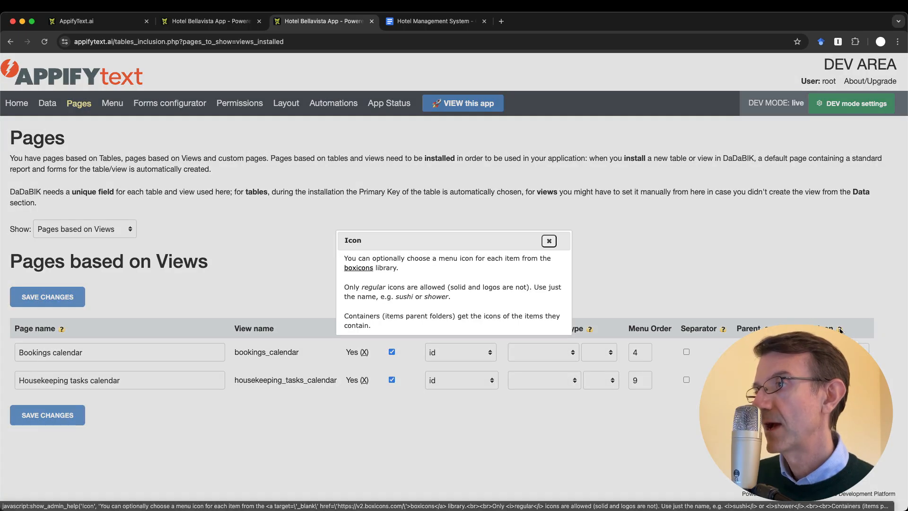
left_click(361, 268)
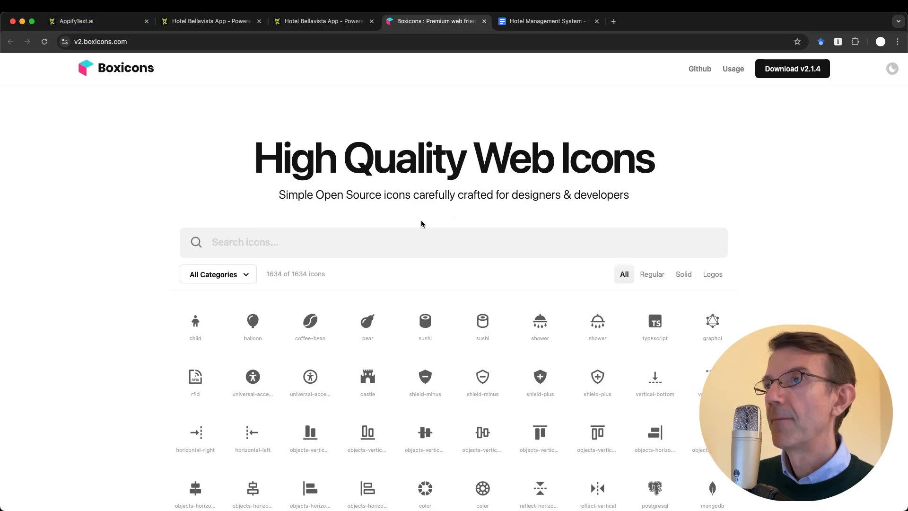
left_click(654, 278)
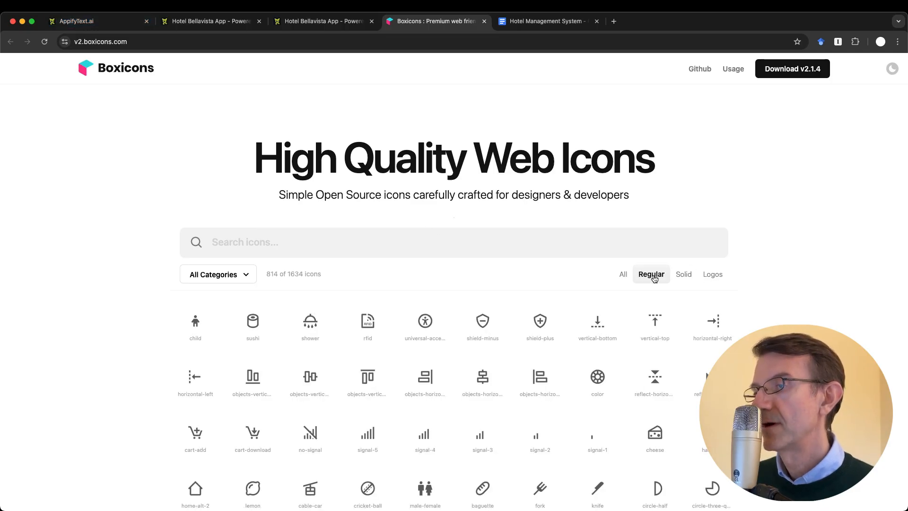
left_click(277, 245)
type("calend")
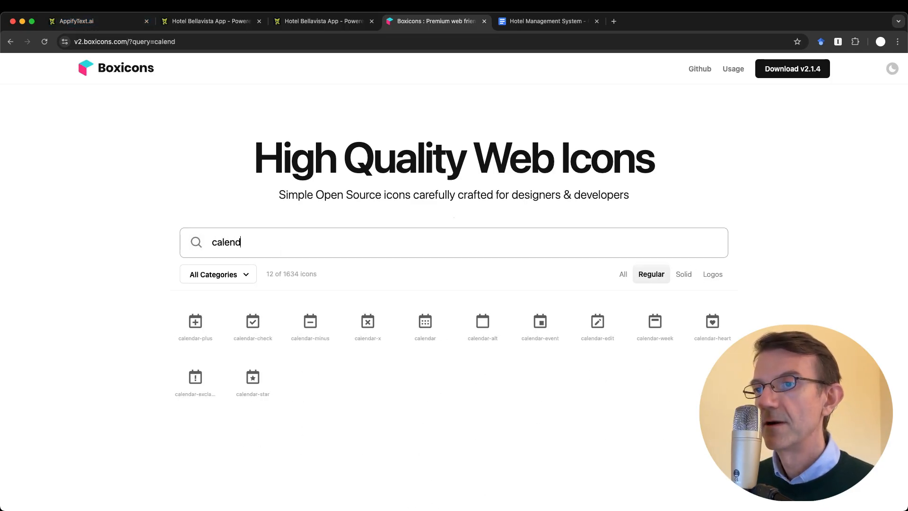
left_click(426, 338)
scroll(616, 407, "down", 3)
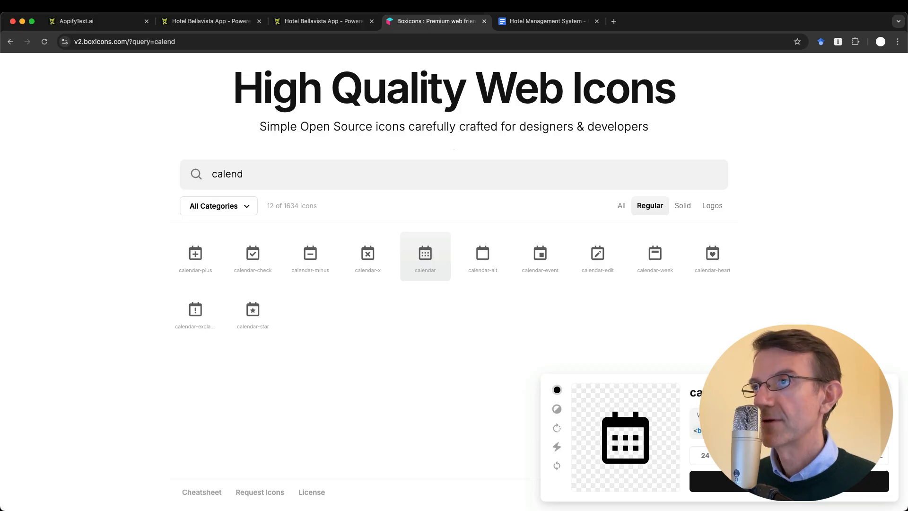
key("ctrl+shift+Tab")
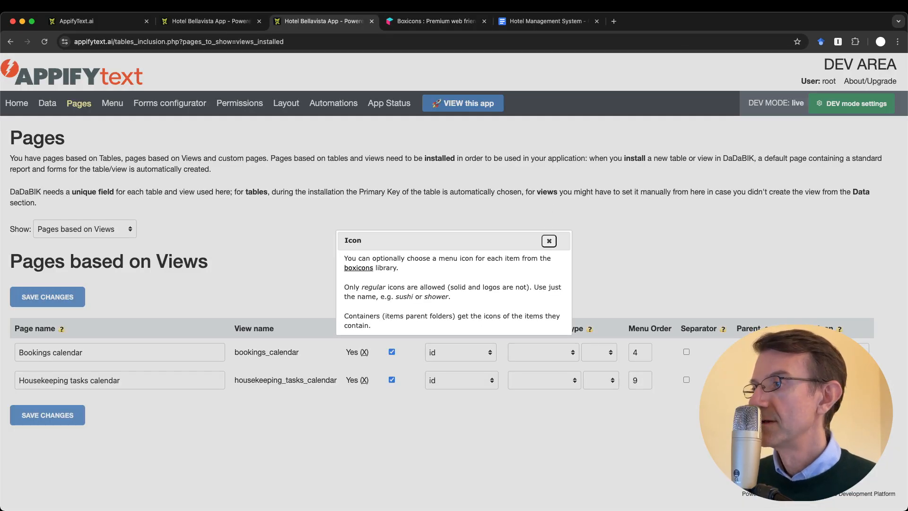
Save the 'calendar' icon for Bookings calendar and reload the app to show it
left_click(549, 241)
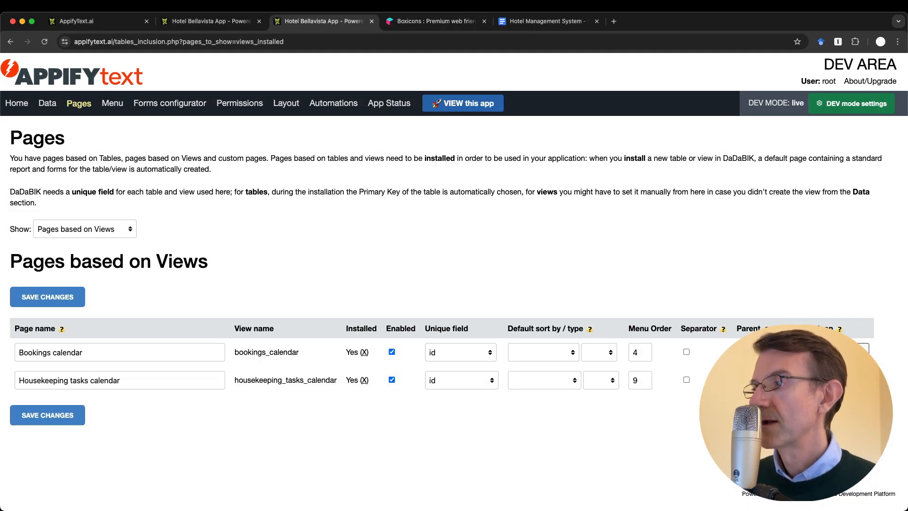
key("Return")
key("ctrl+shift+Tab")
key("super+r")
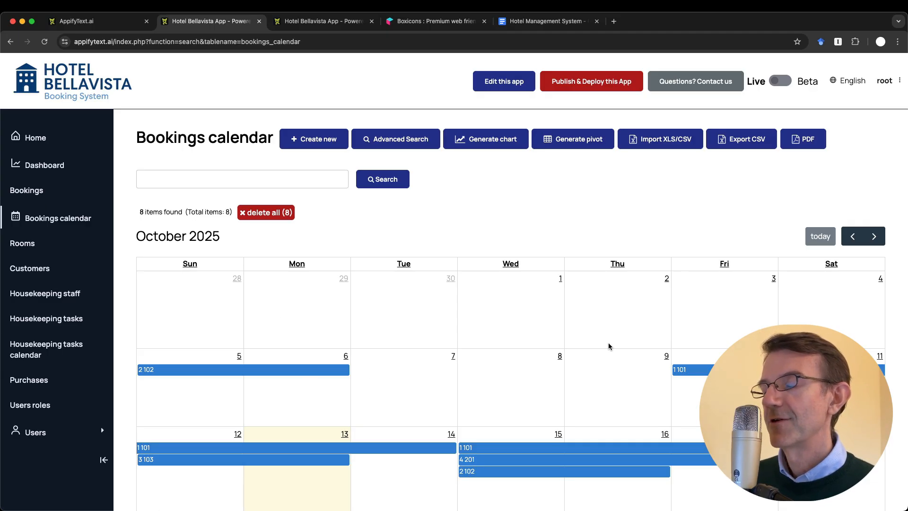
Strike through the 'Improvements' item under Logo and UI in the project notes
key("ctrl+Tab")
key("ctrl+Tab")
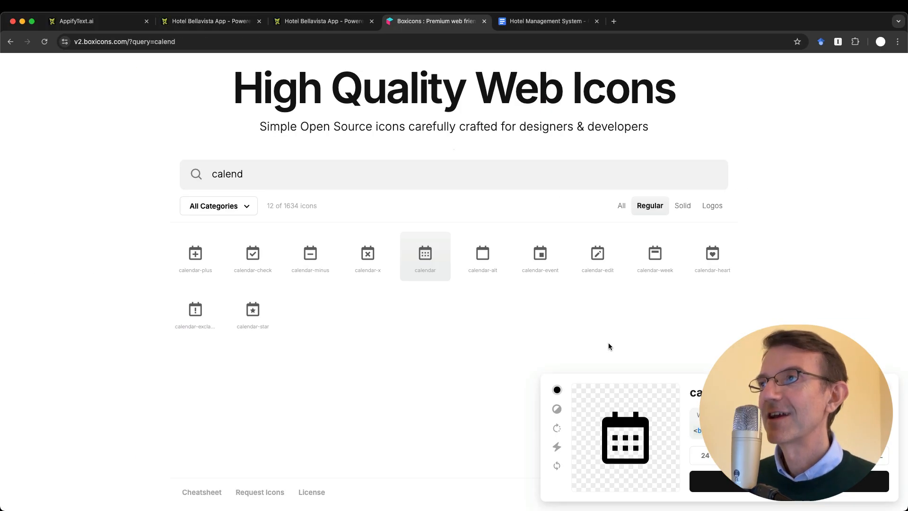
key("ctrl+Tab")
left_click(405, 413)
left_click_drag(285, 440, 471, 447)
key("super+shift+x")
left_click(385, 370)
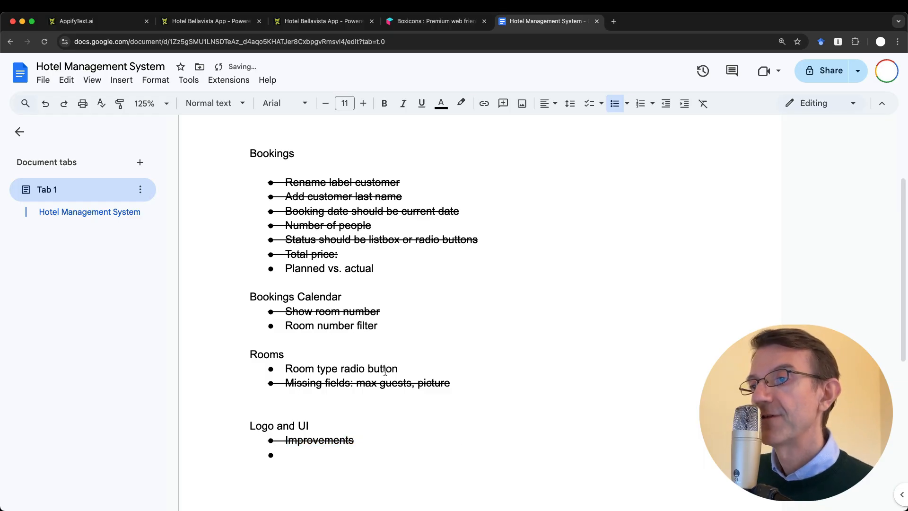
End the Logo and UI list and add the heading 'User roles and permissions'
left_click(315, 456)
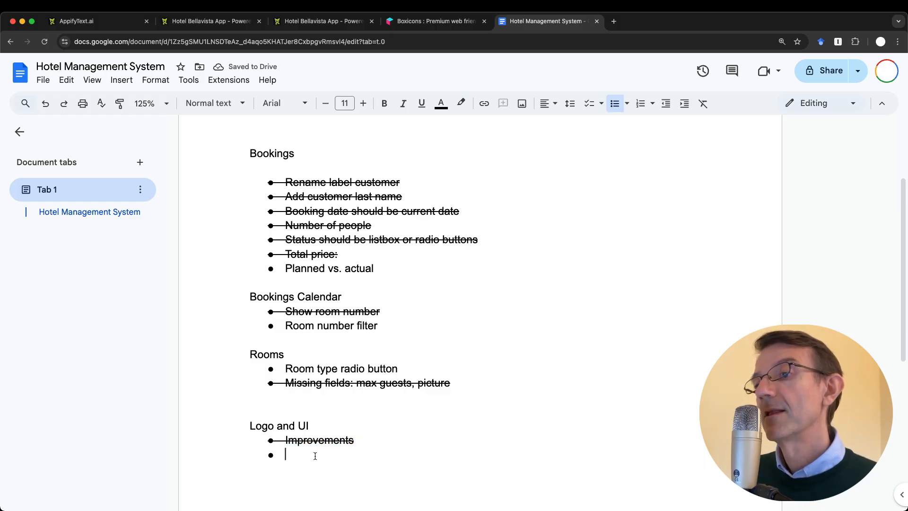
key("Return")
key("Return")
type("Permi")
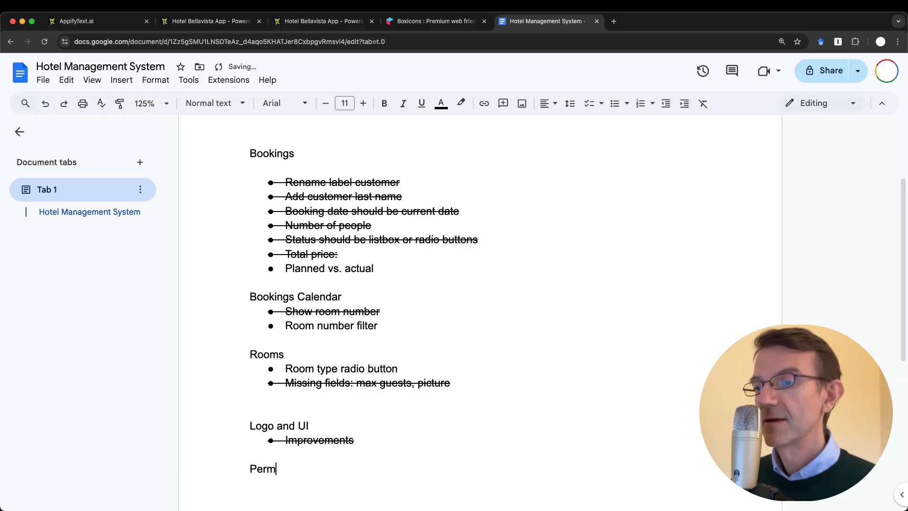
key("BackSpace")
key("BackSpace")
key("BackSpace")
key("BackSpace")
key("BackSpace")
type("User ")
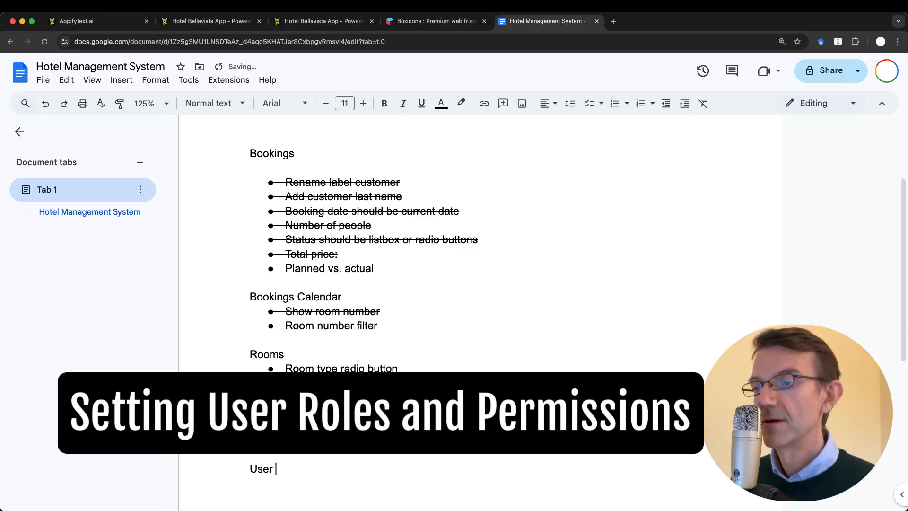
type("roles and permissions")
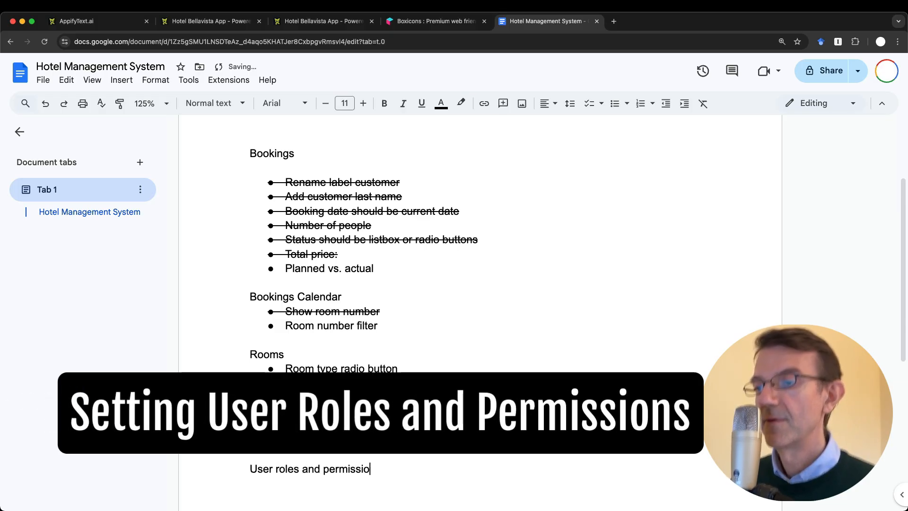
key("Return")
Browse the app's groups and its 12 users across admin, Manager, Frontdesk and Housekeeping
key("ctrl+shift+Tab")
key("ctrl+shift+Tab")
key("ctrl+shift+Tab")
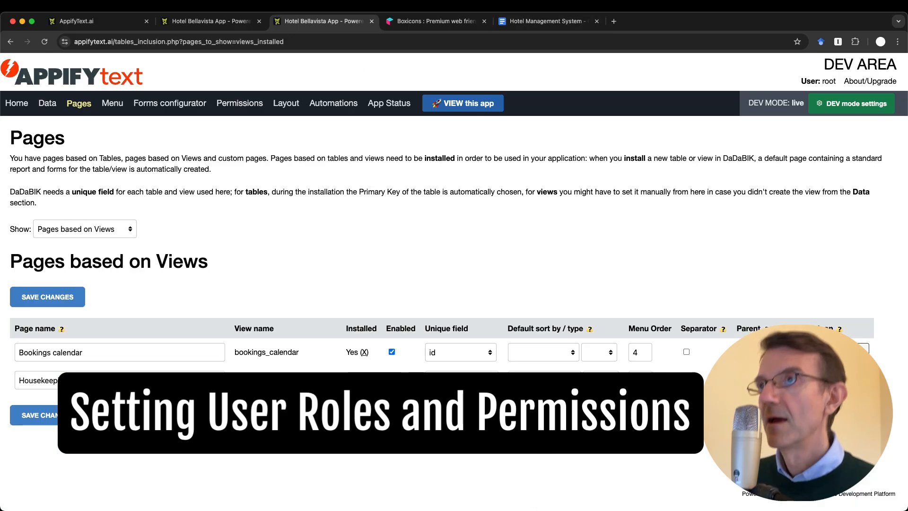
left_click(35, 432)
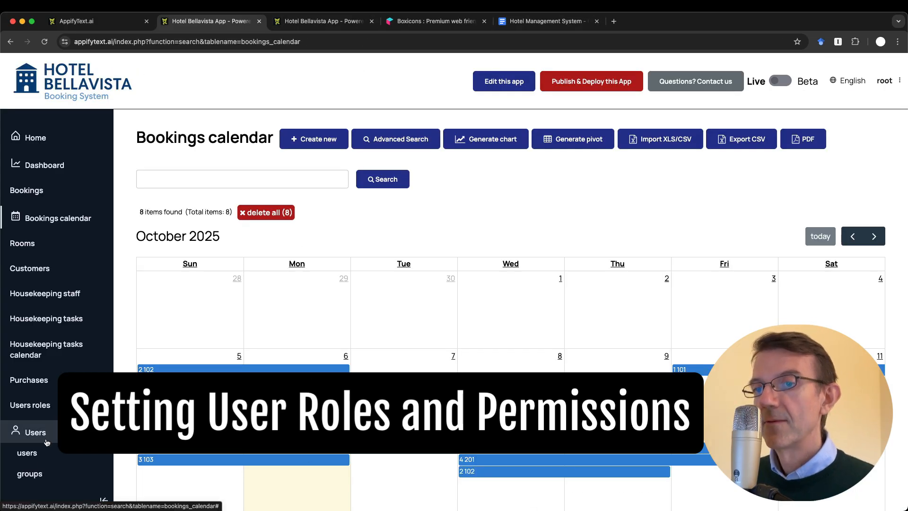
left_click(30, 473)
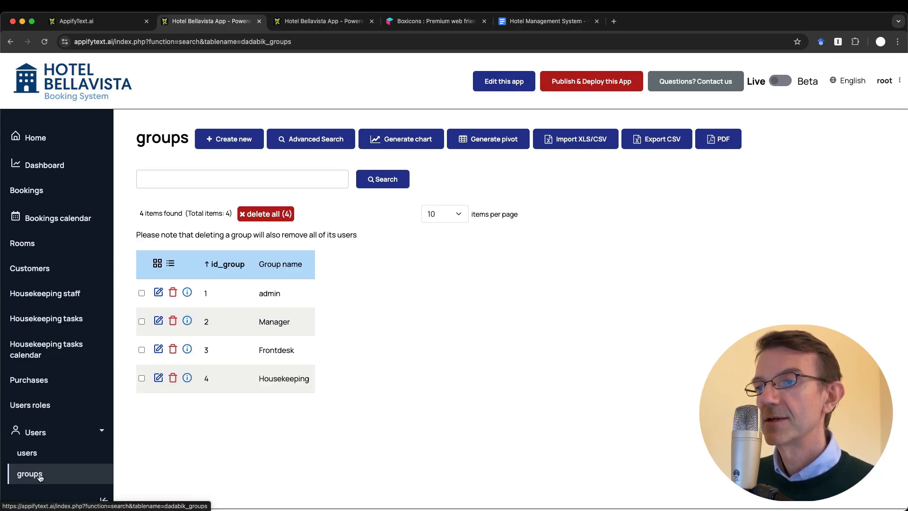
left_click(34, 456)
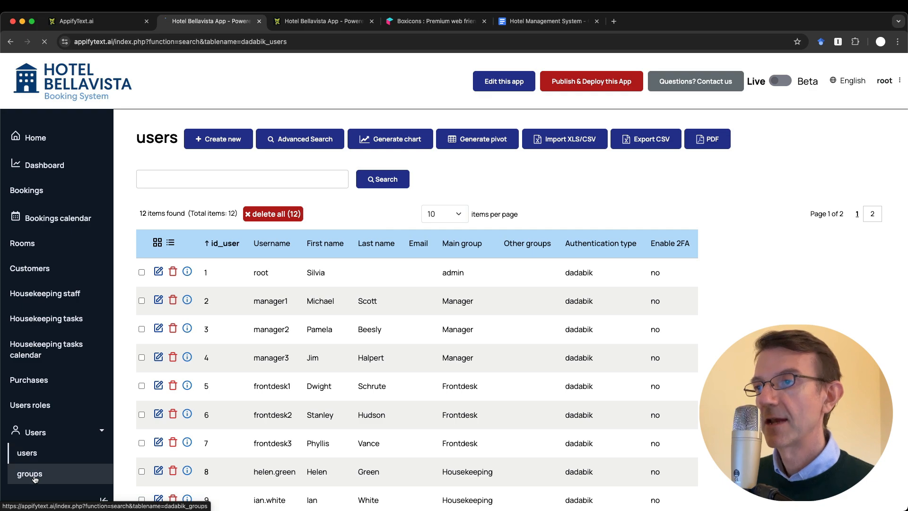
left_click(30, 472)
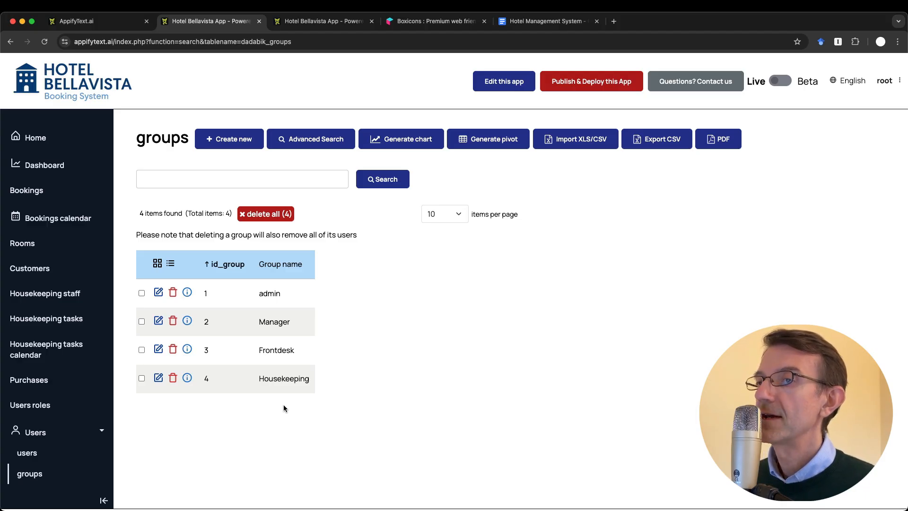
left_click(42, 454)
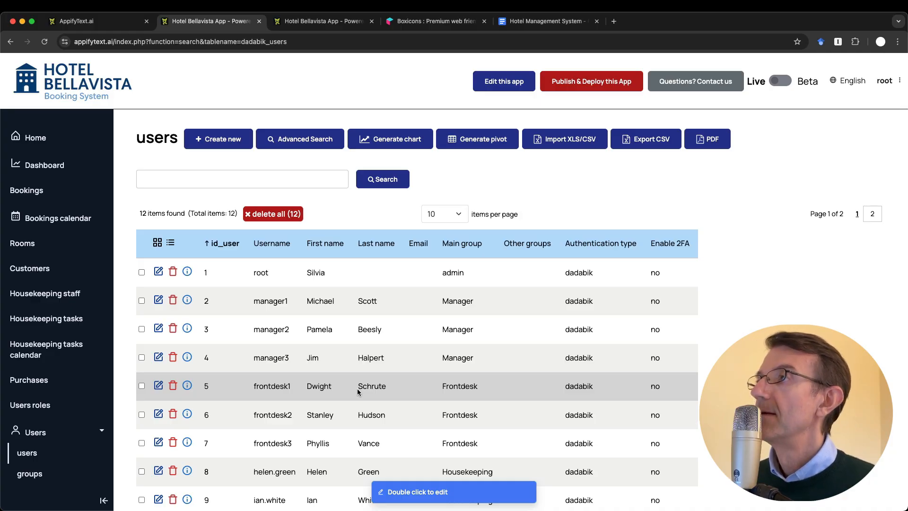
Compare with the development area, then open the signed-in account's menu
left_click(308, 22)
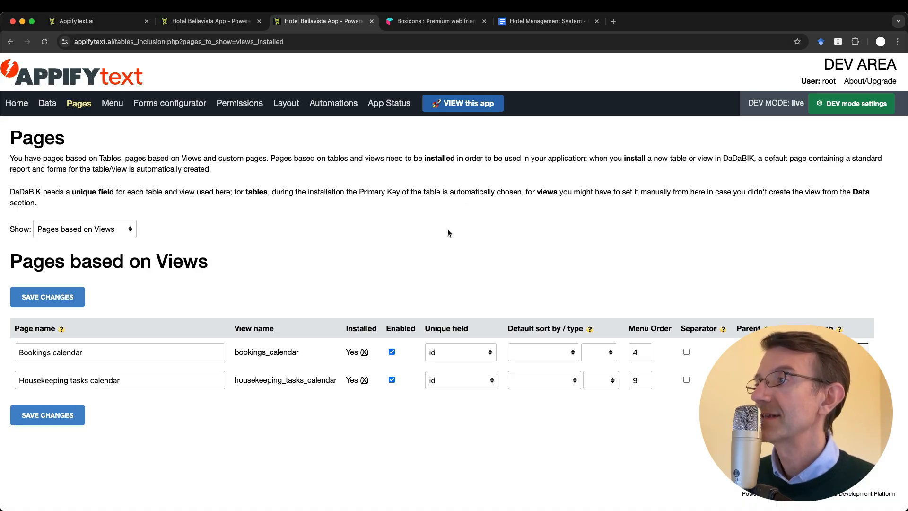
key("super+space")
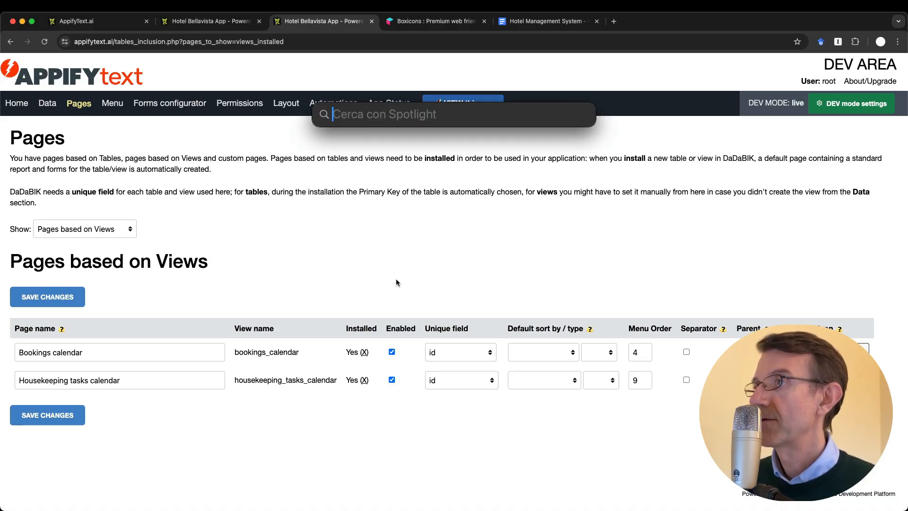
key("Escape")
left_click(212, 21)
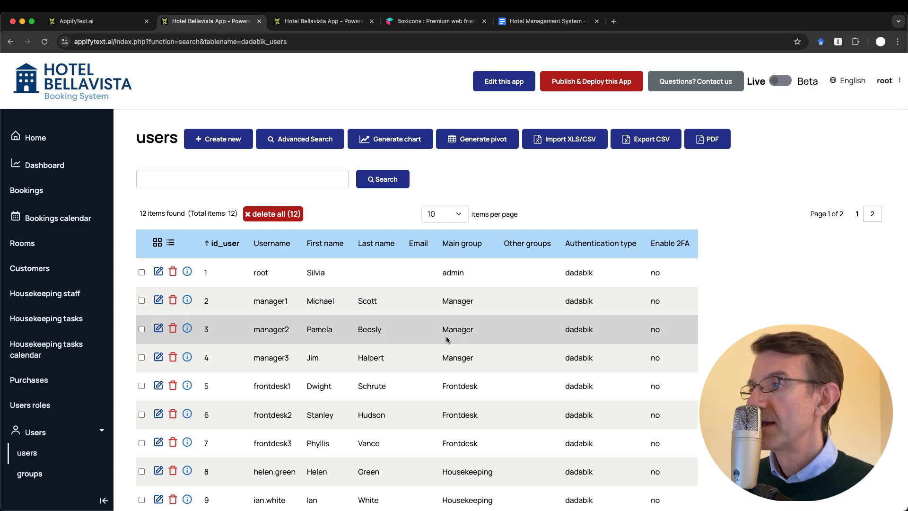
left_click(313, 21)
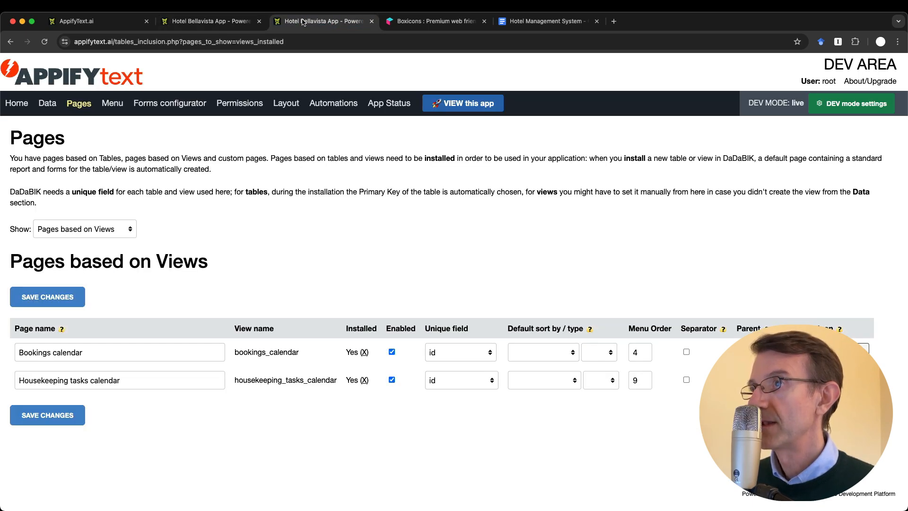
left_click(208, 22)
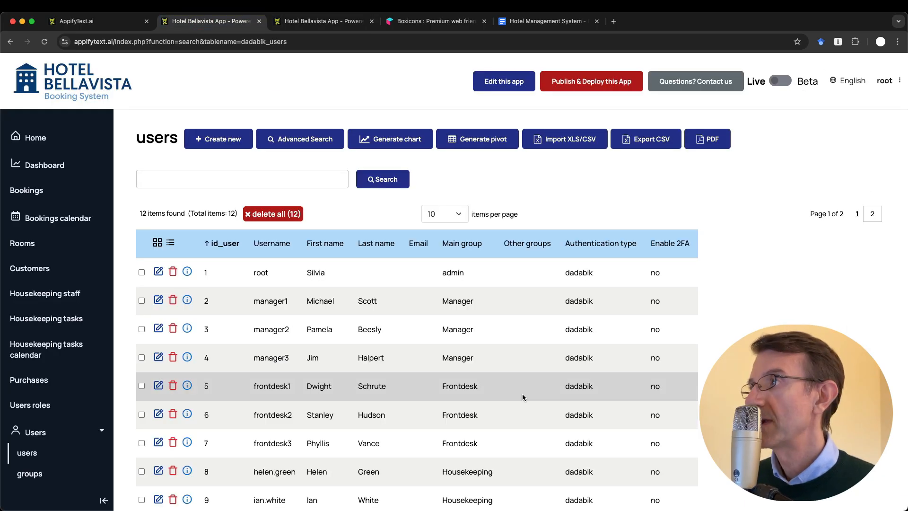
left_click(887, 82)
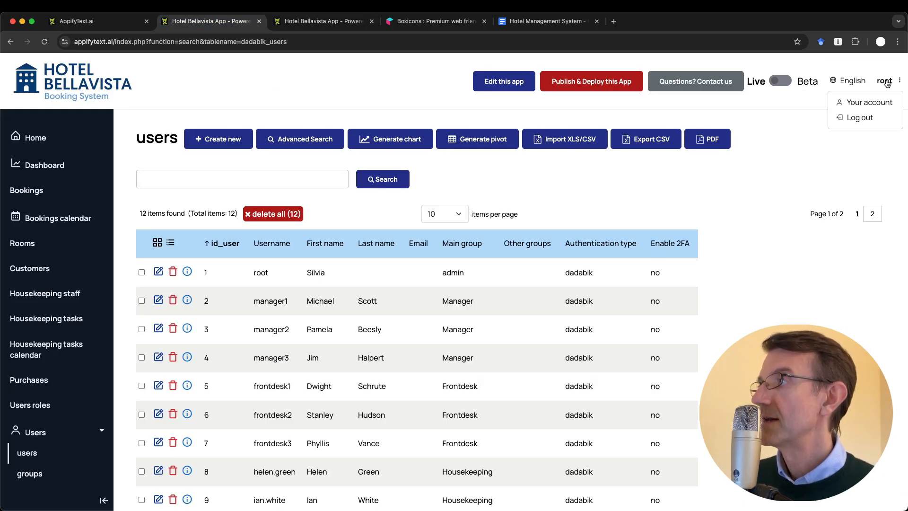
Log out and sign back in with the default admin username and password
left_click(860, 118)
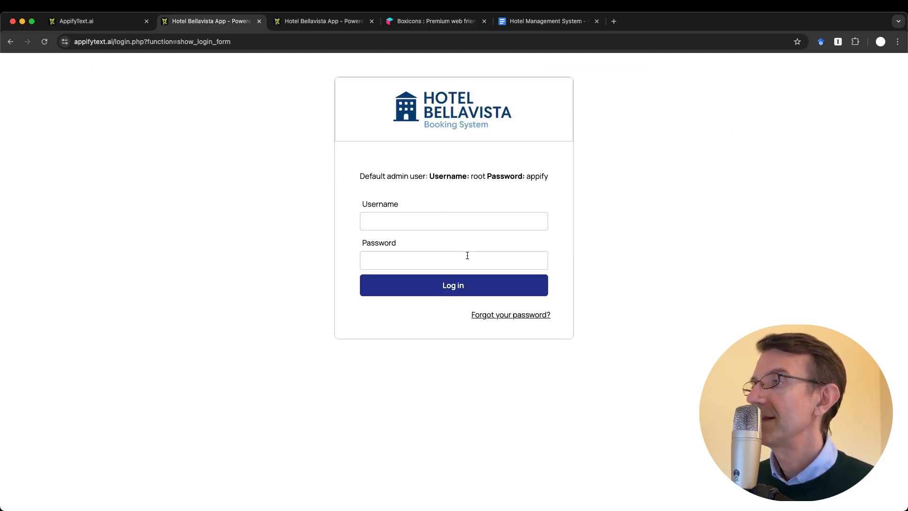
left_click(400, 216)
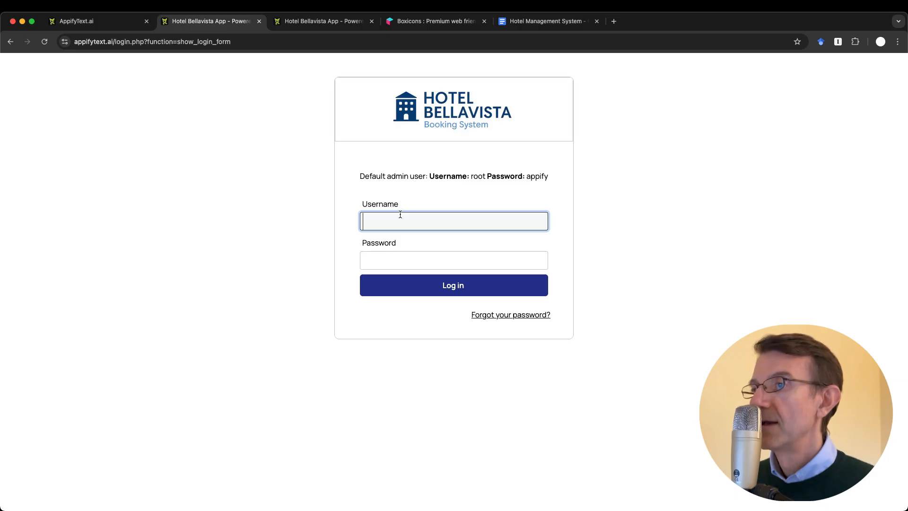
type("root")
key("Tab")
type("appify")
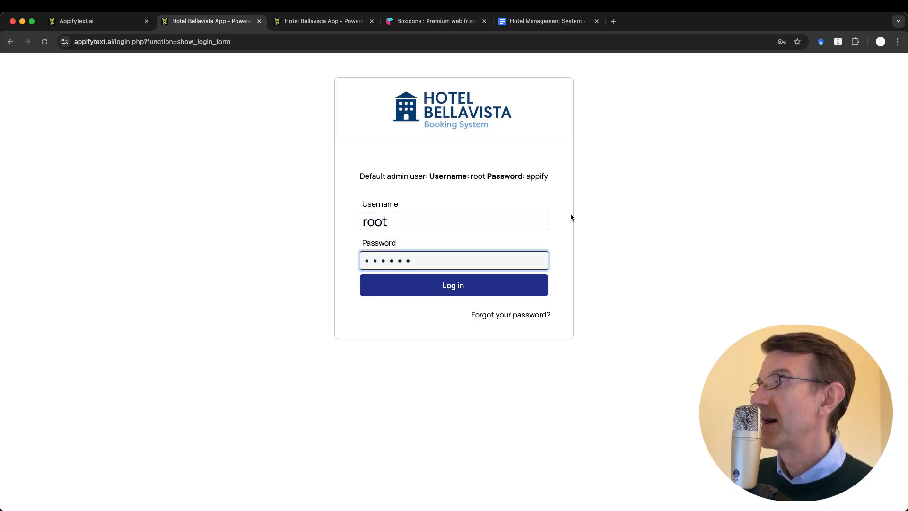
left_click(442, 287)
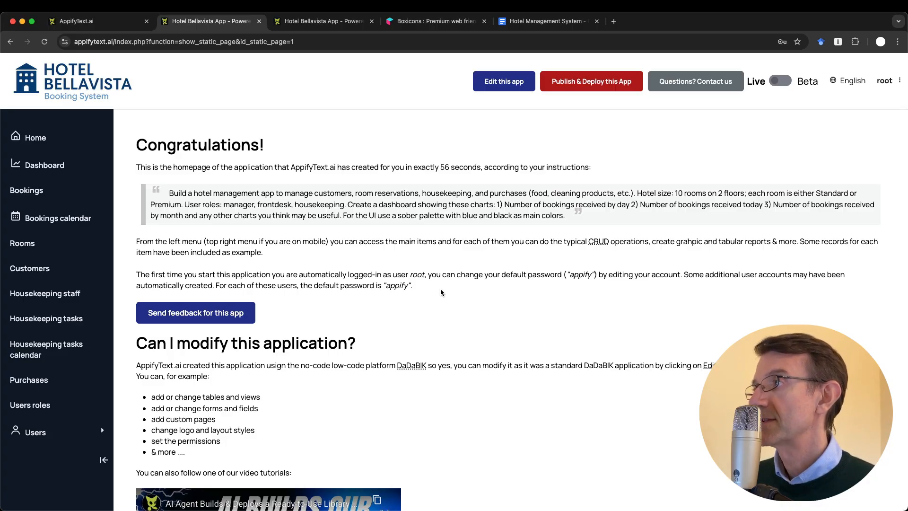
Open Your account, then return to the app's users list
left_click(893, 82)
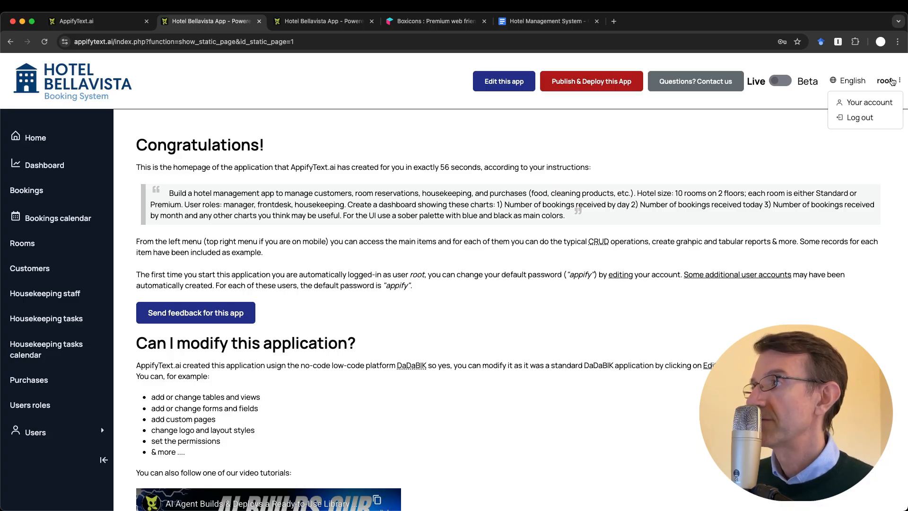
left_click(861, 101)
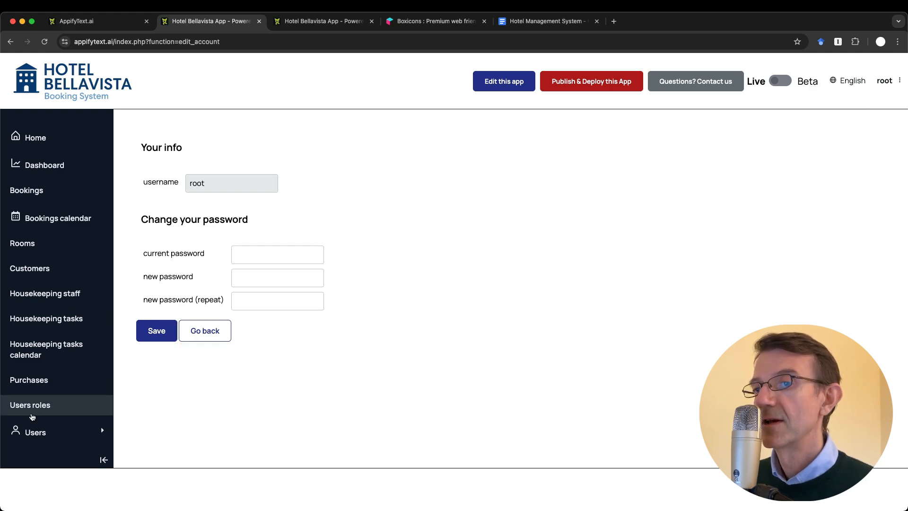
left_click(36, 432)
left_click(28, 453)
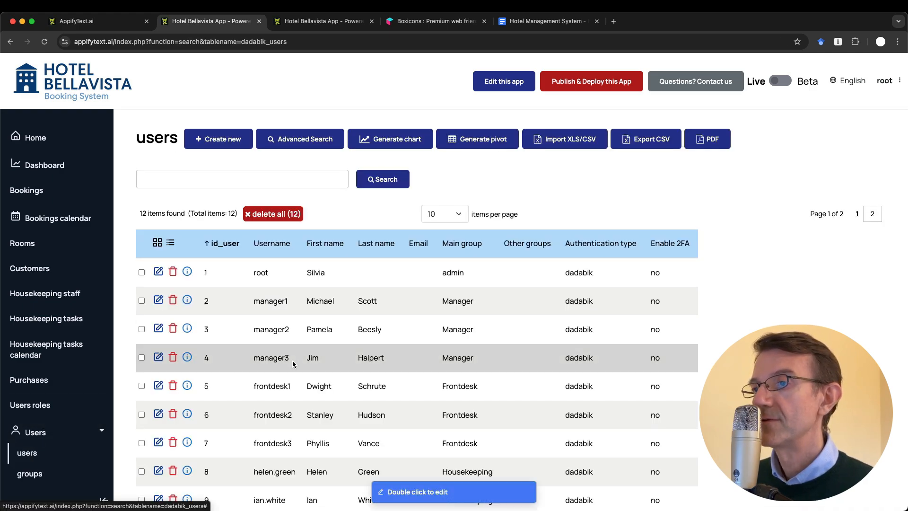
scroll(293, 364, "down", 3)
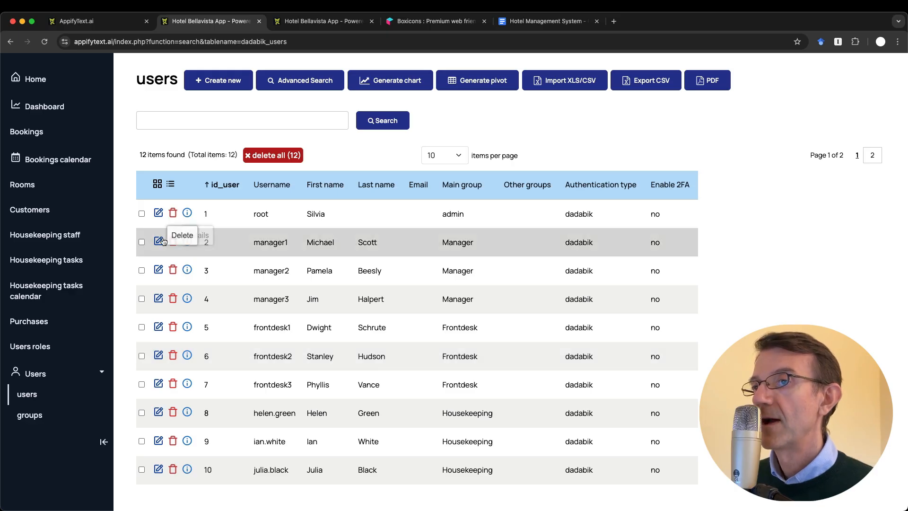
scroll(158, 251, "up", 3)
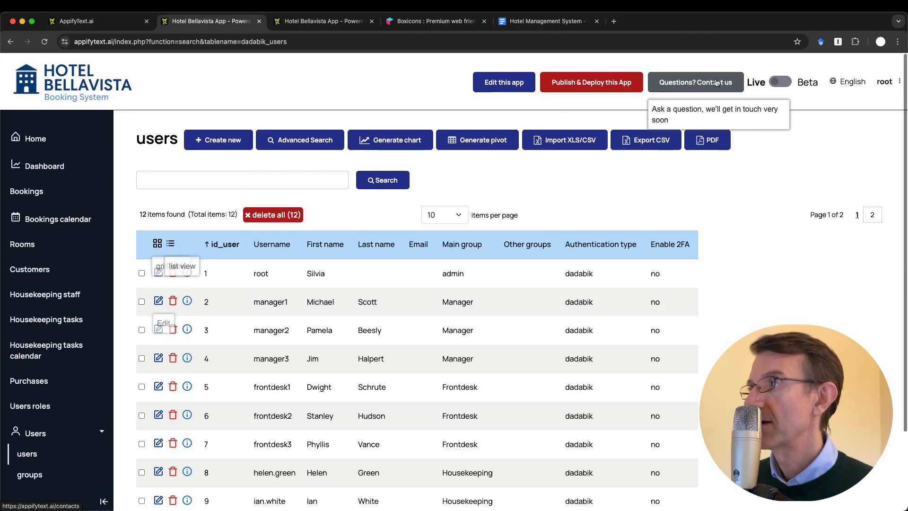
scroll(168, 284, "down", 1)
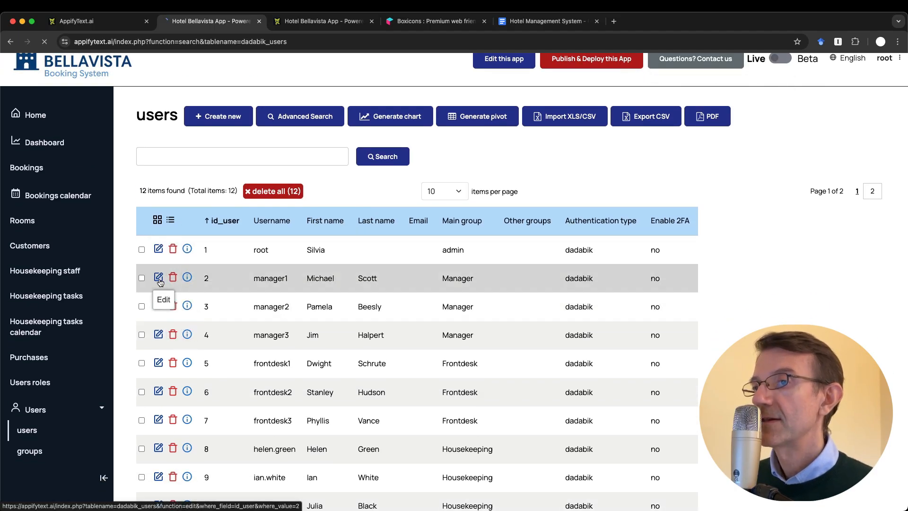
left_click(158, 276)
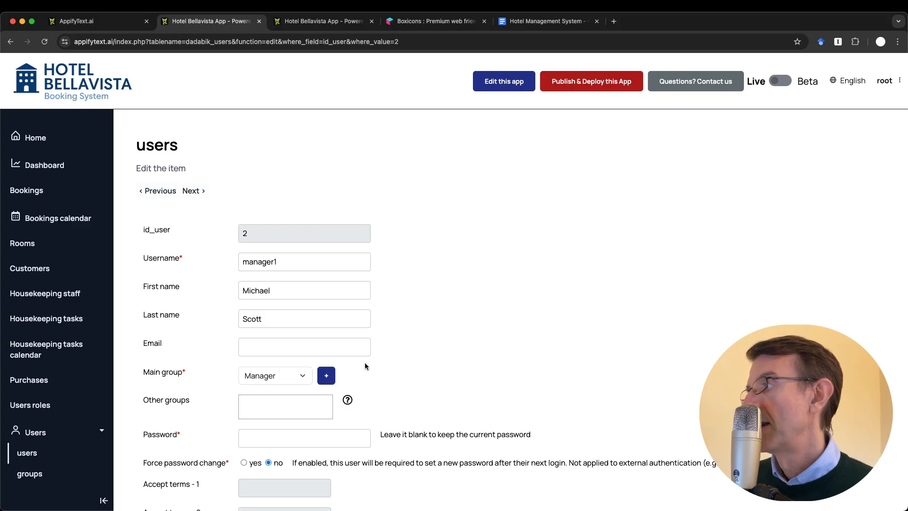
scroll(364, 362, "down", 1)
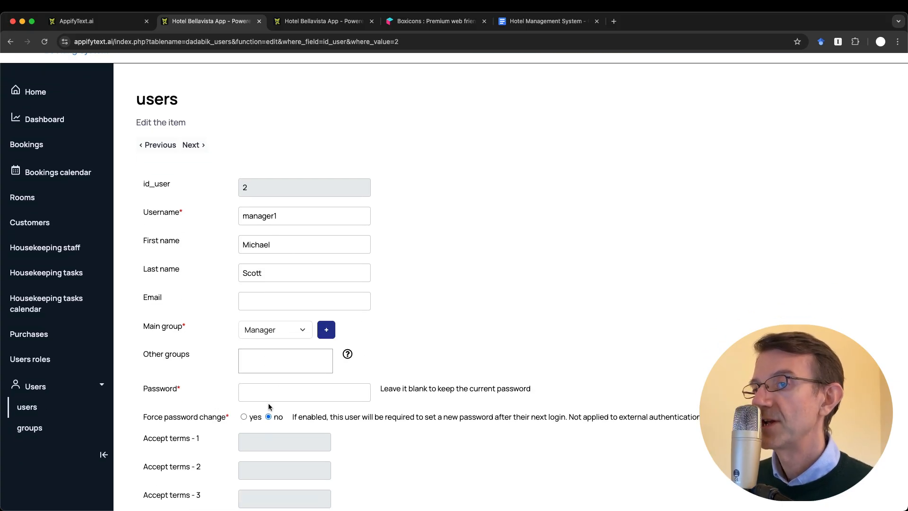
scroll(270, 392, "up", 1)
left_click(33, 458)
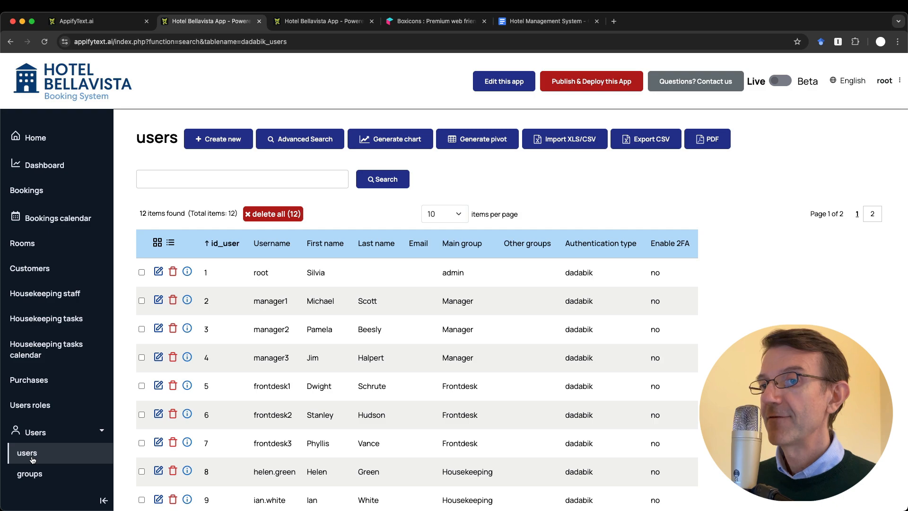
View the groups list, then open the dev area's Permissions page for the bookings table
left_click(29, 473)
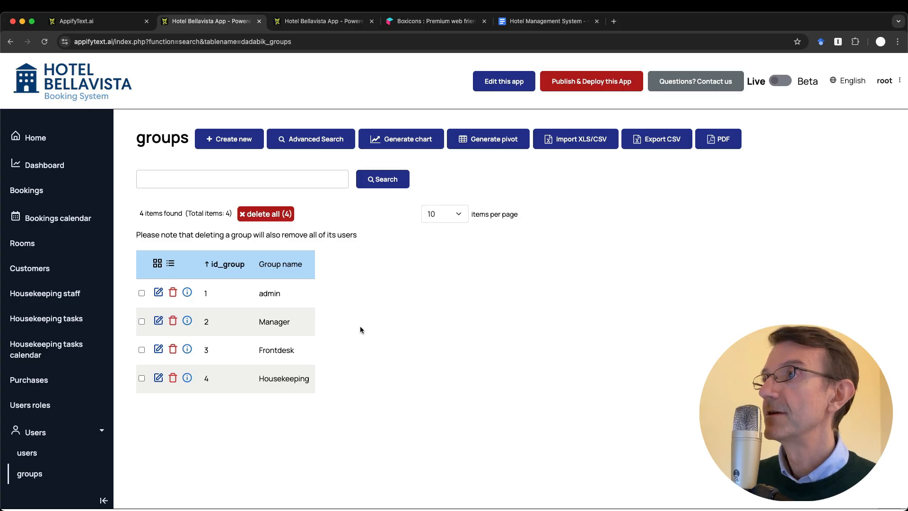
key("ctrl+Tab")
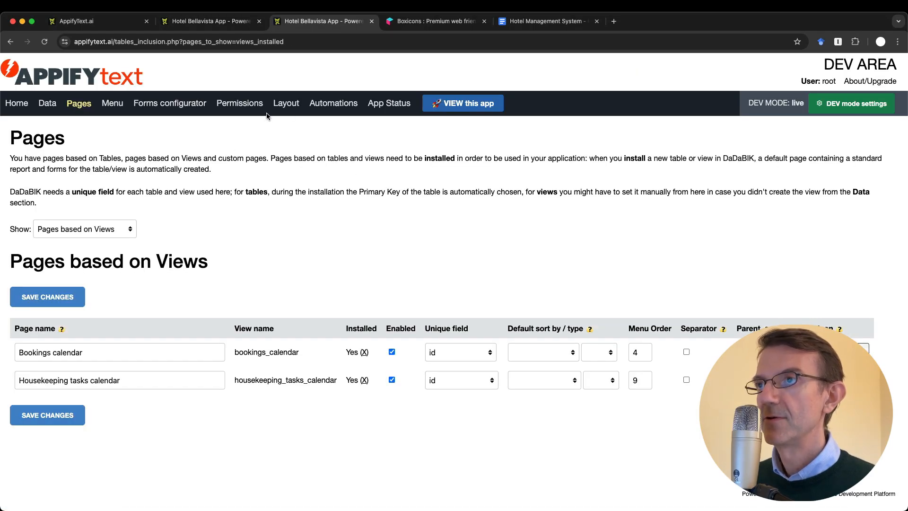
left_click(229, 108)
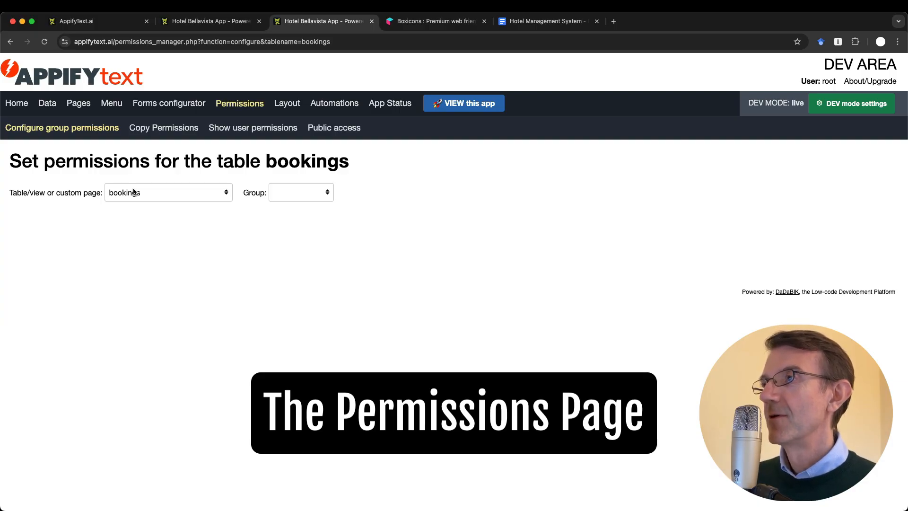
Compare the permission group choices with the running app's groups list, then return to permissions
left_click(300, 192)
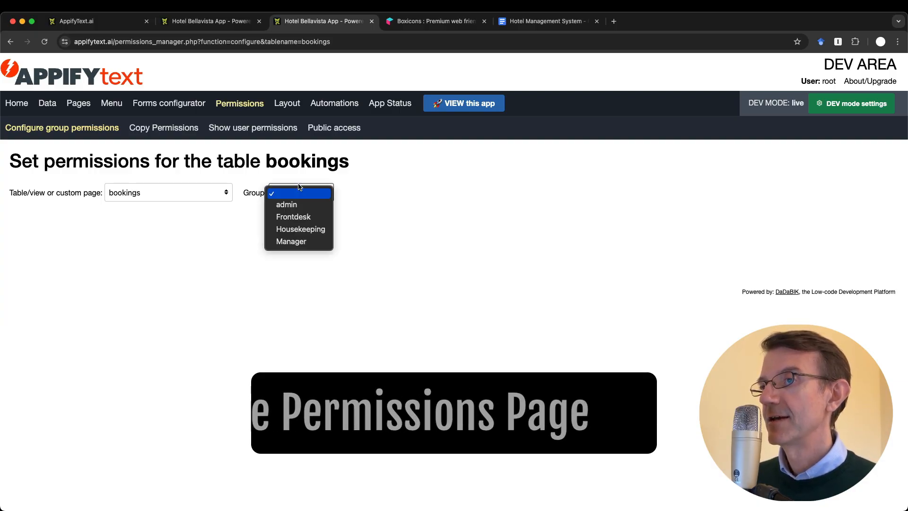
left_click(396, 221)
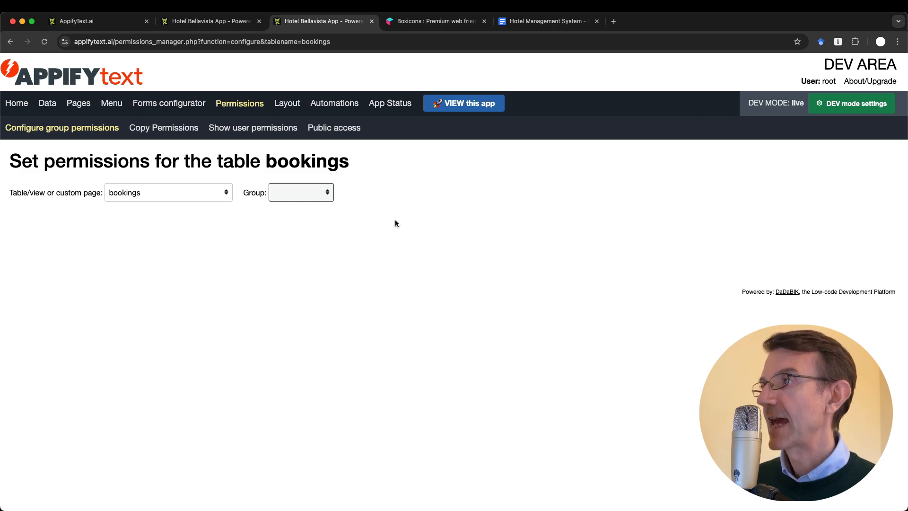
left_click(210, 21)
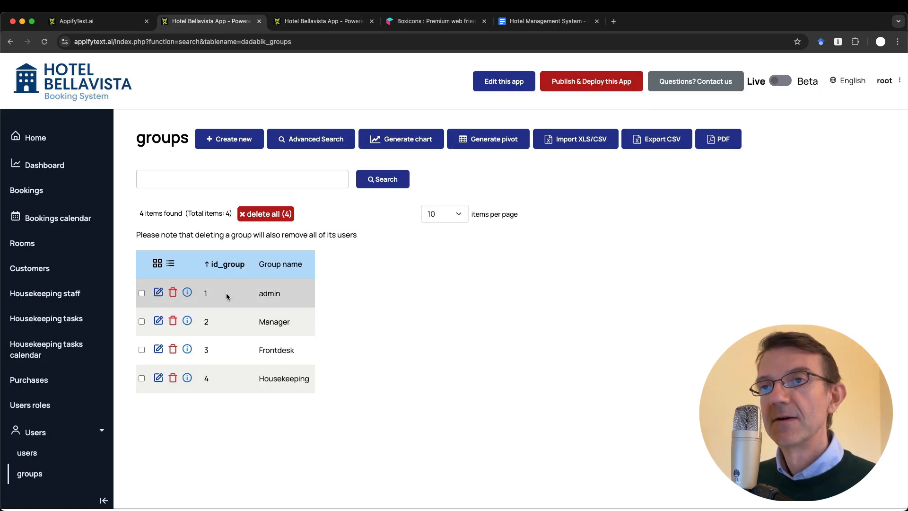
left_click(299, 23)
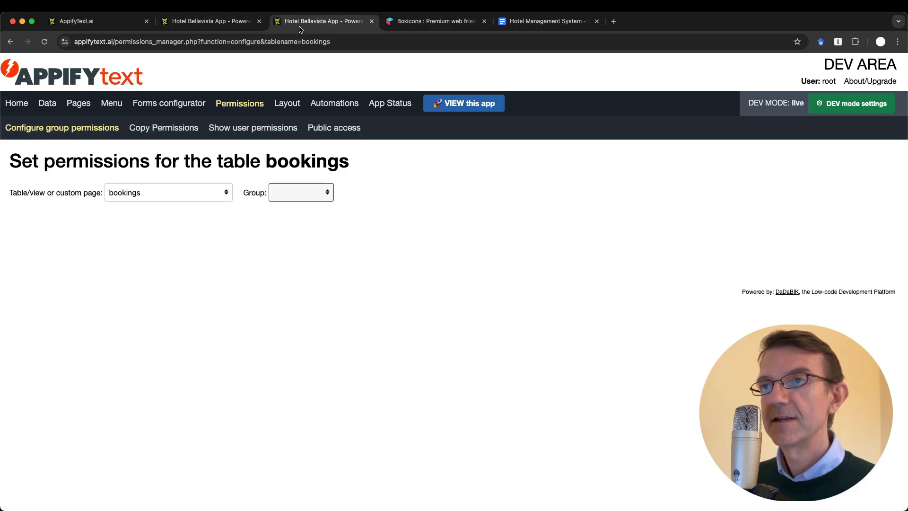
left_click(217, 22)
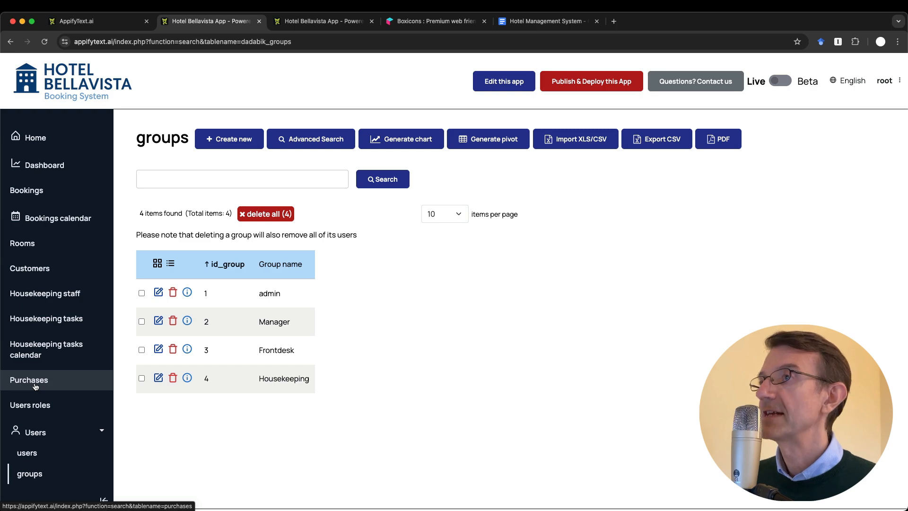
key("ctrl+Tab")
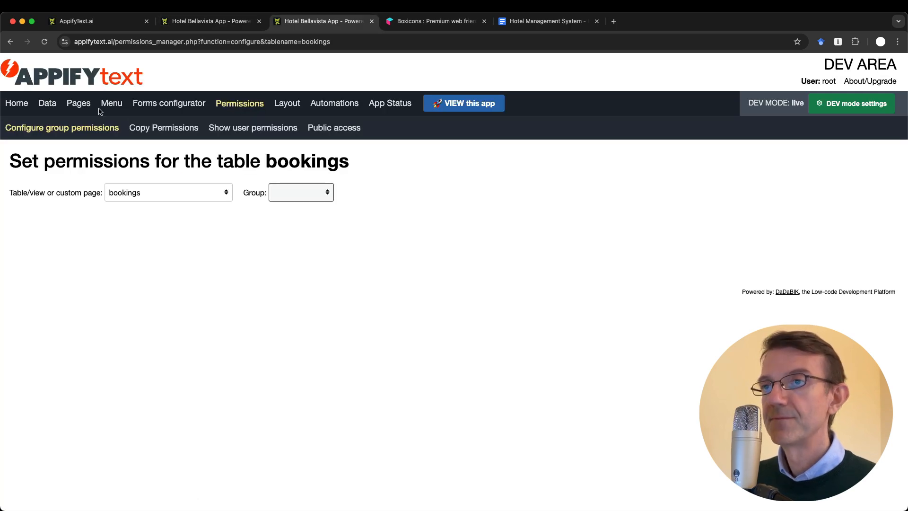
Select the purchases table and the Frontdesk group in Configure group permissions
left_click(149, 194)
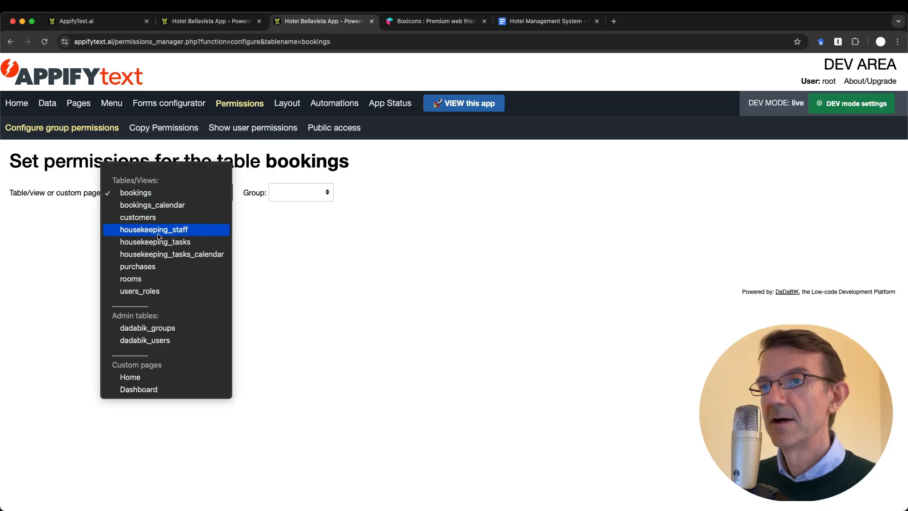
left_click(137, 267)
left_click(282, 201)
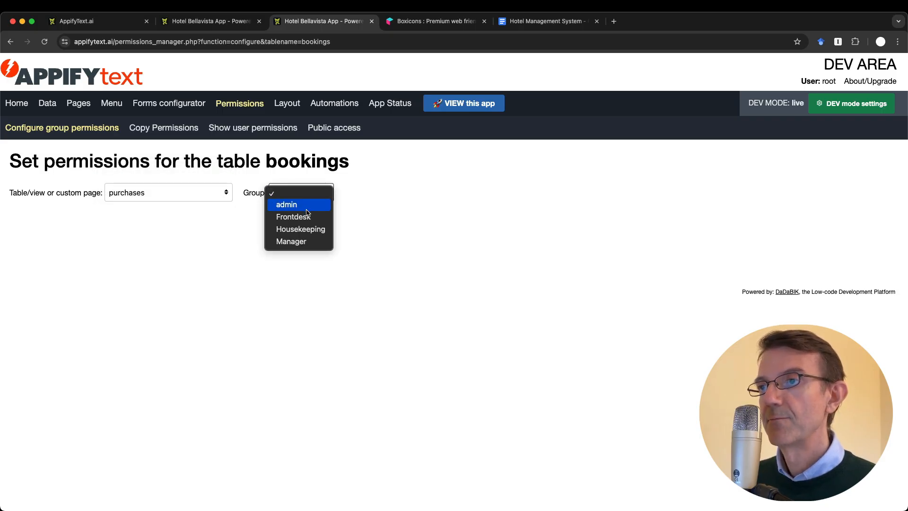
left_click(306, 216)
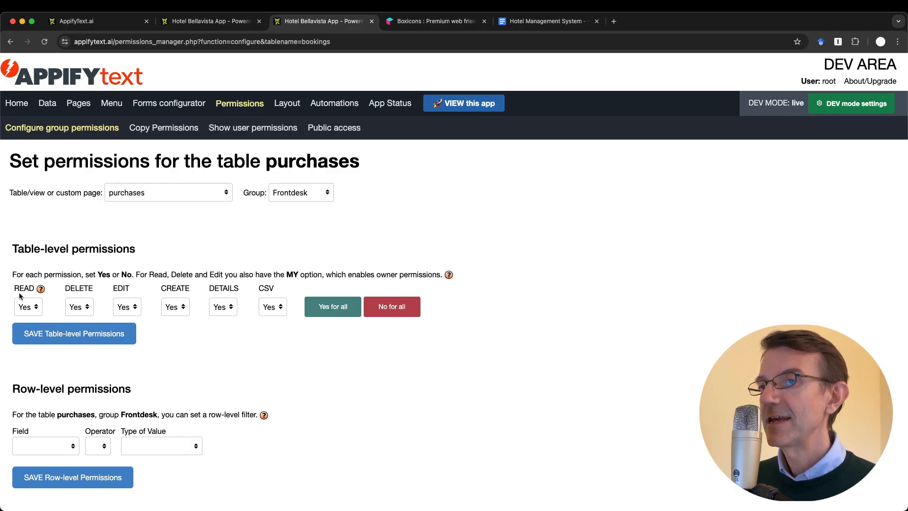
Set DELETE, EDIT and CREATE to No for Frontdesk on purchases and save the table-level permissions
left_click(78, 308)
left_click(77, 294)
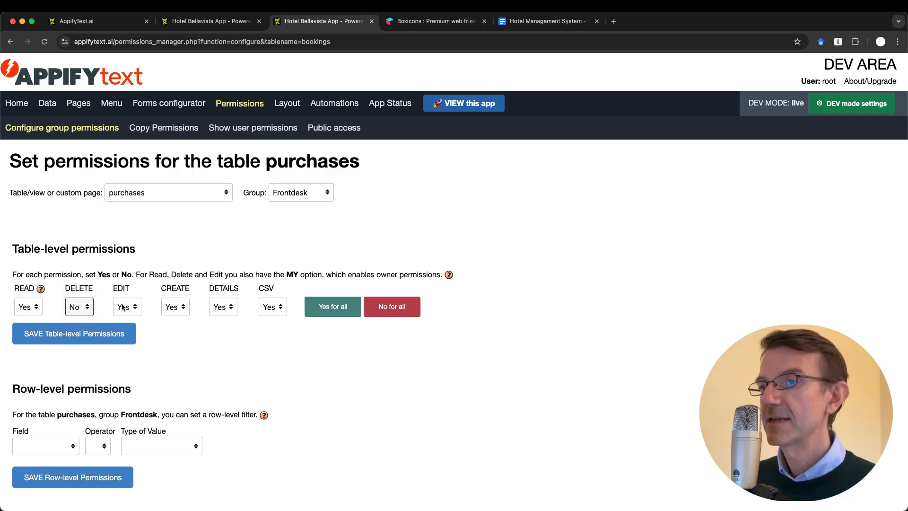
left_click(127, 307)
left_click(125, 295)
left_click(179, 309)
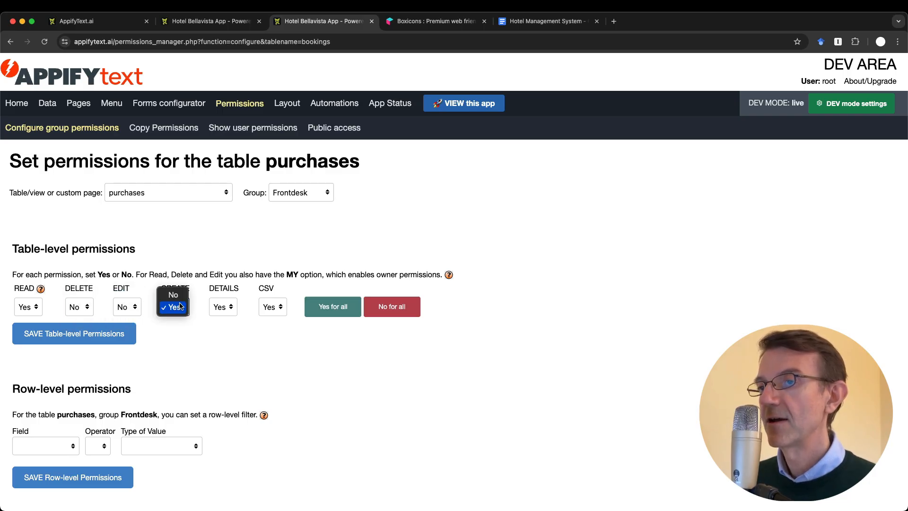
left_click(173, 295)
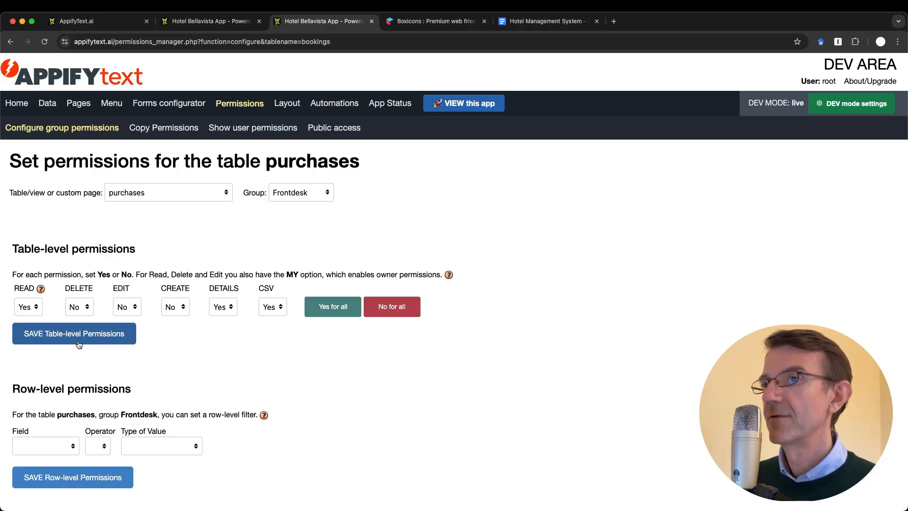
left_click(104, 336)
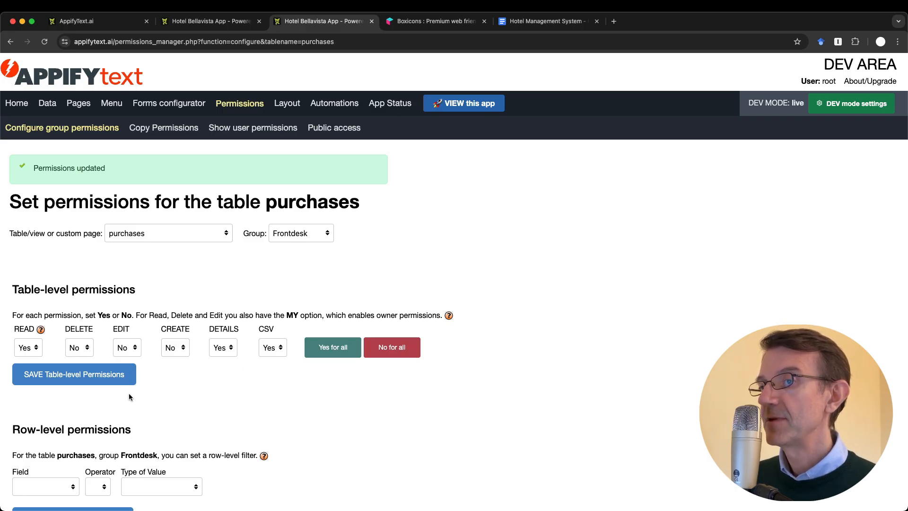
Review the saved permissions page, then return to the Hotel Bellavista app's groups list
scroll(129, 393, "down", 3)
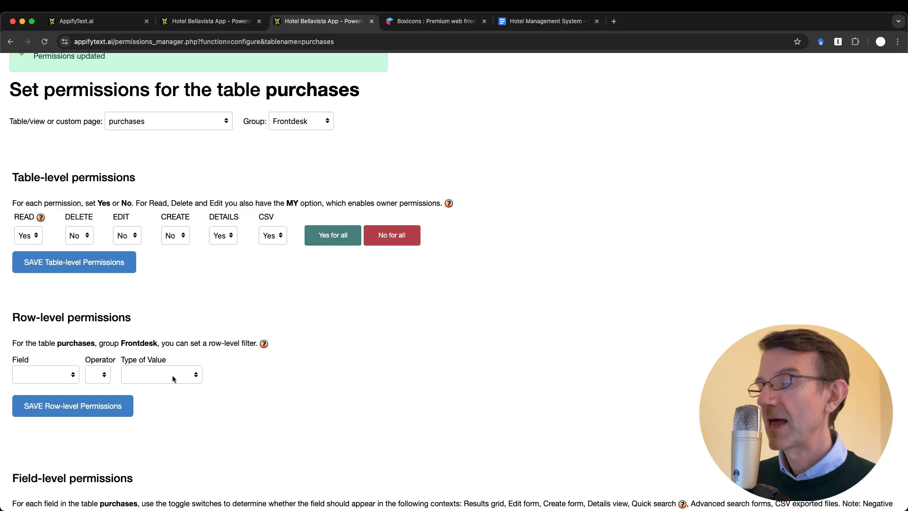
scroll(145, 378, "down", 4)
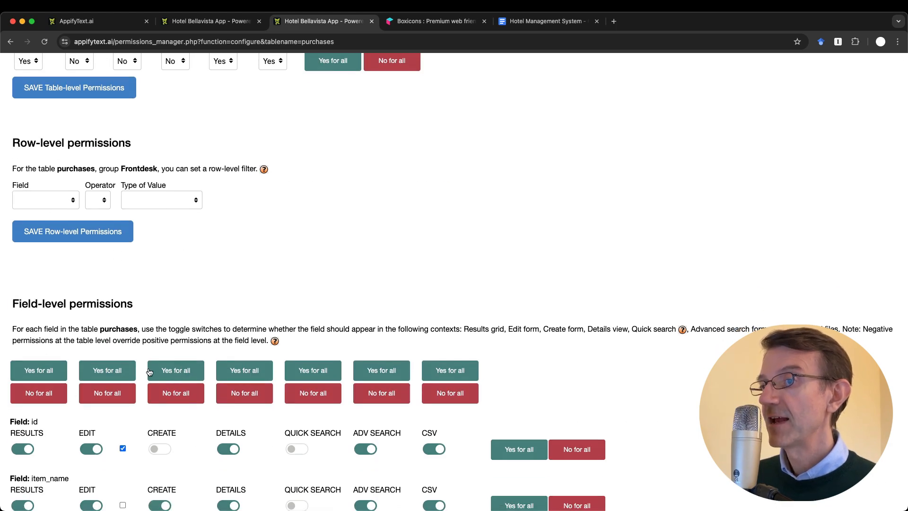
scroll(147, 375, "down", 6)
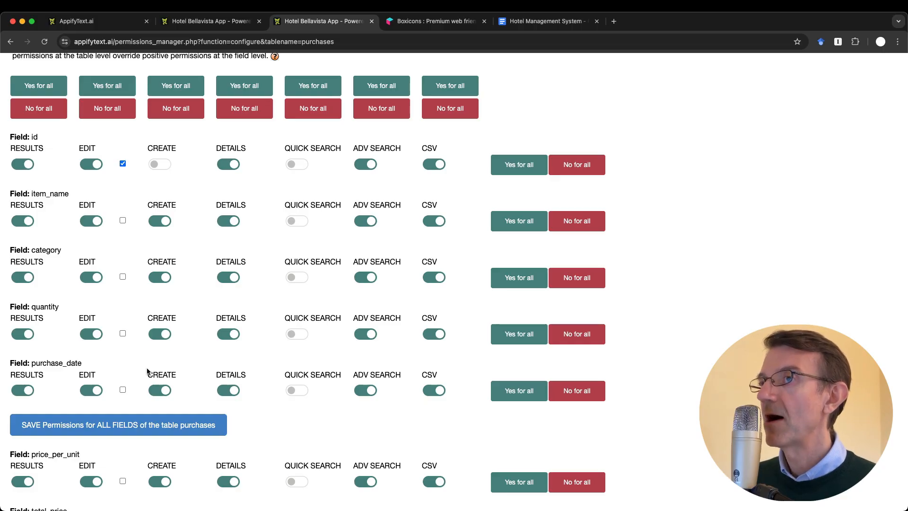
scroll(147, 372, "up", 5)
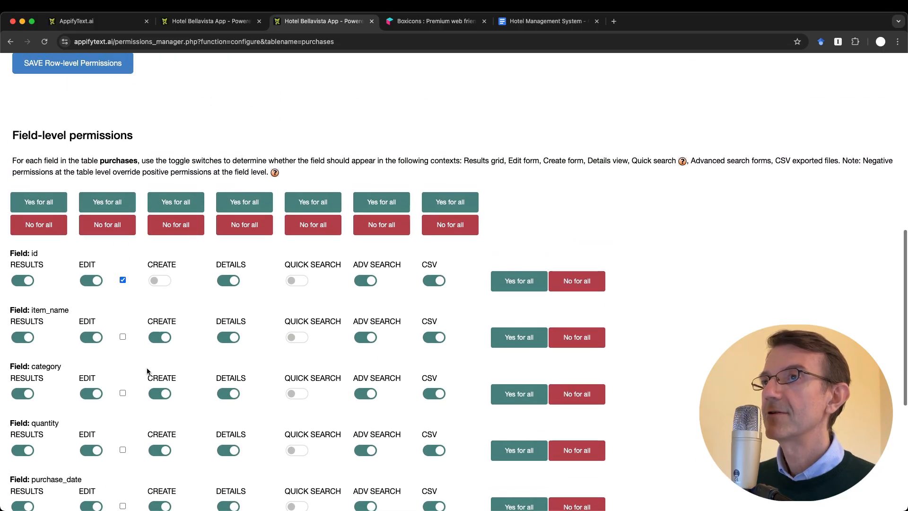
scroll(147, 371, "up", 7)
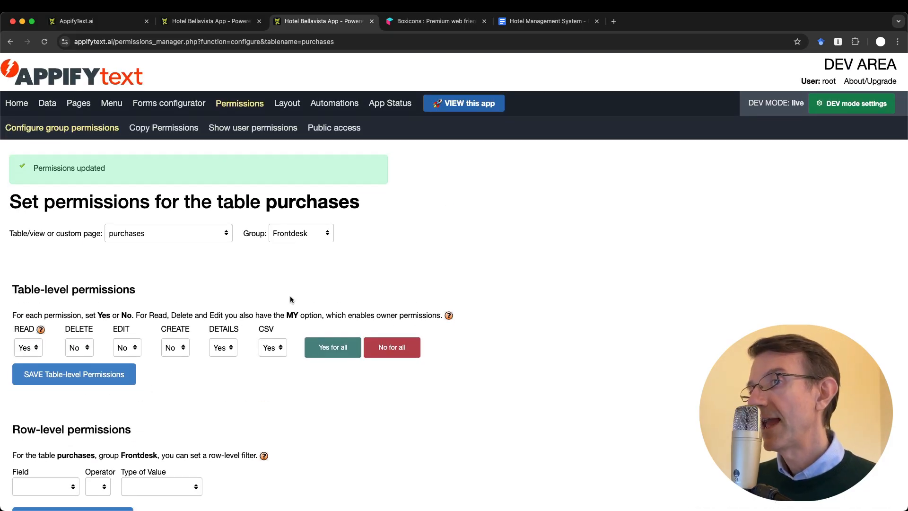
scroll(259, 373, "down", 1)
scroll(259, 373, "up", 1)
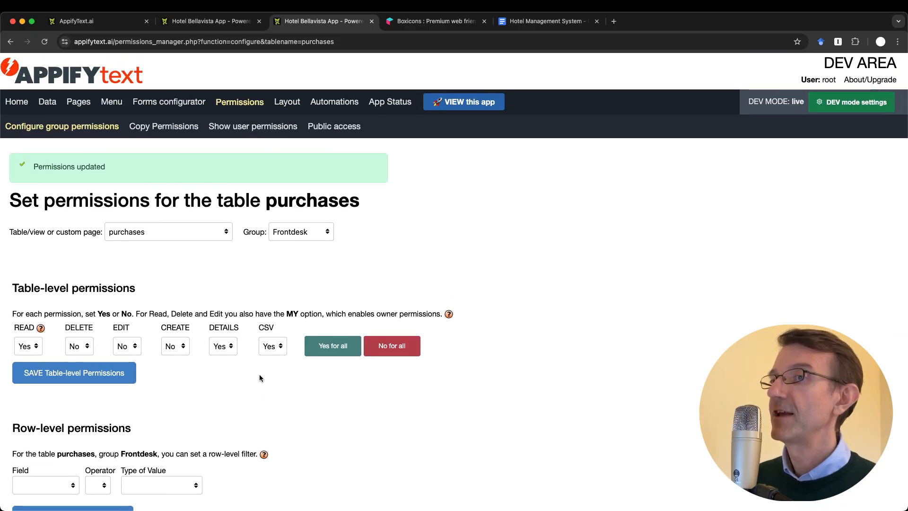
scroll(259, 376, "down", 1)
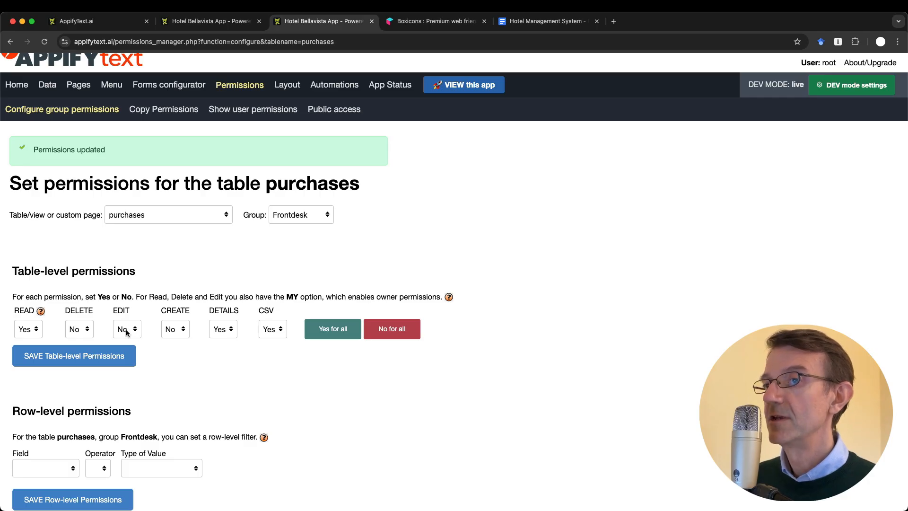
scroll(167, 397, "down", 15)
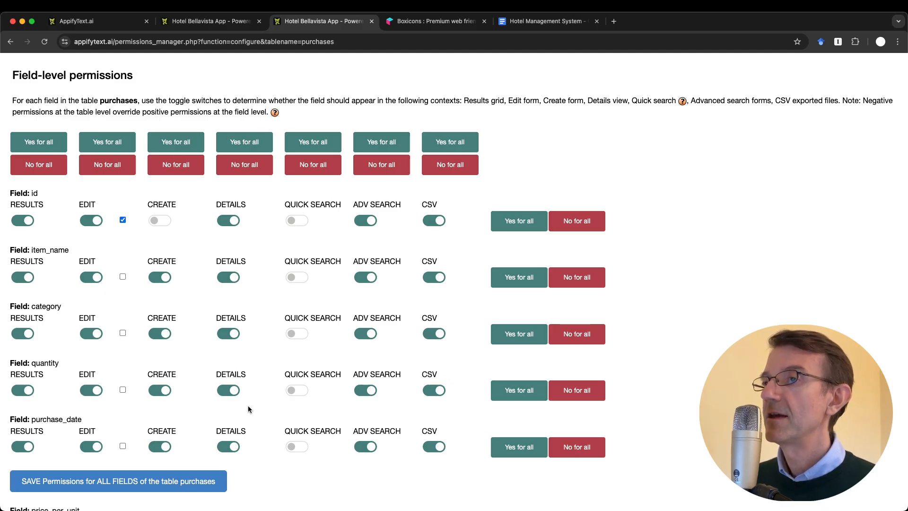
scroll(248, 407, "up", 10)
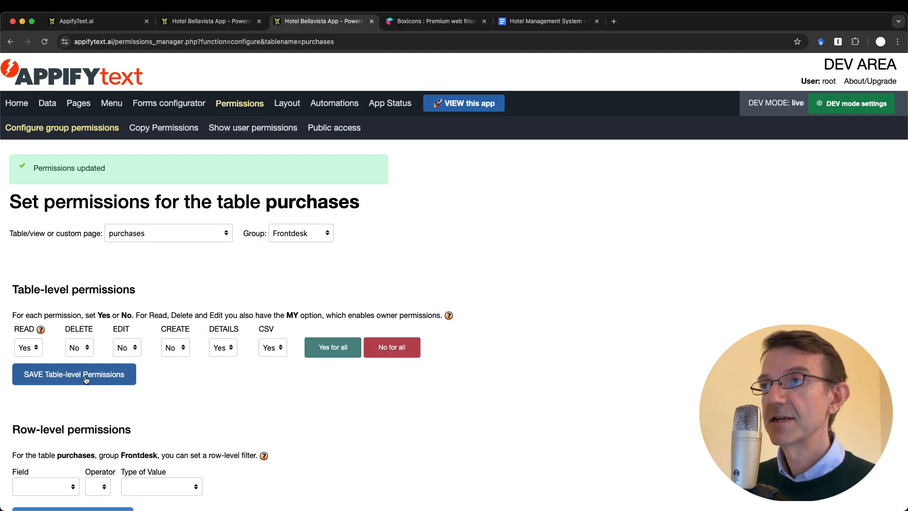
key("ctrl+shift+Tab")
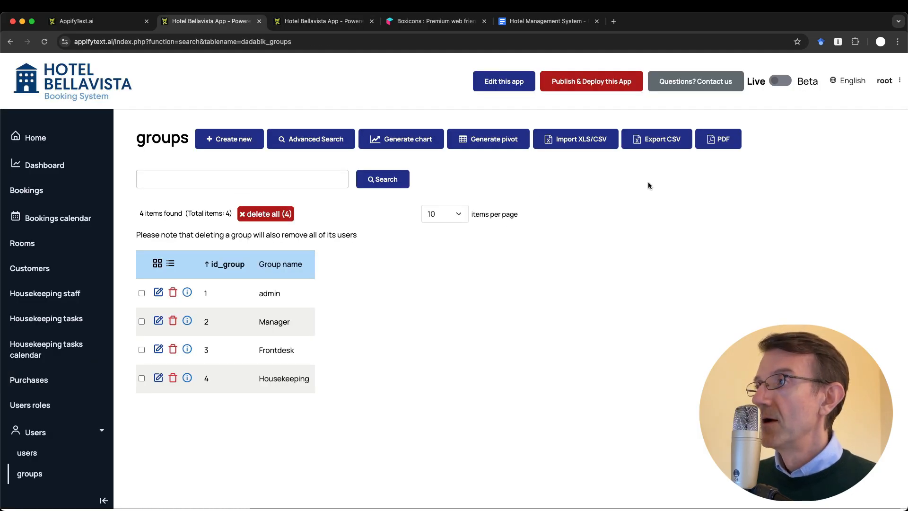
Browse the Hotel Bellavista app's users list to find a Frontdesk user
left_click(48, 455)
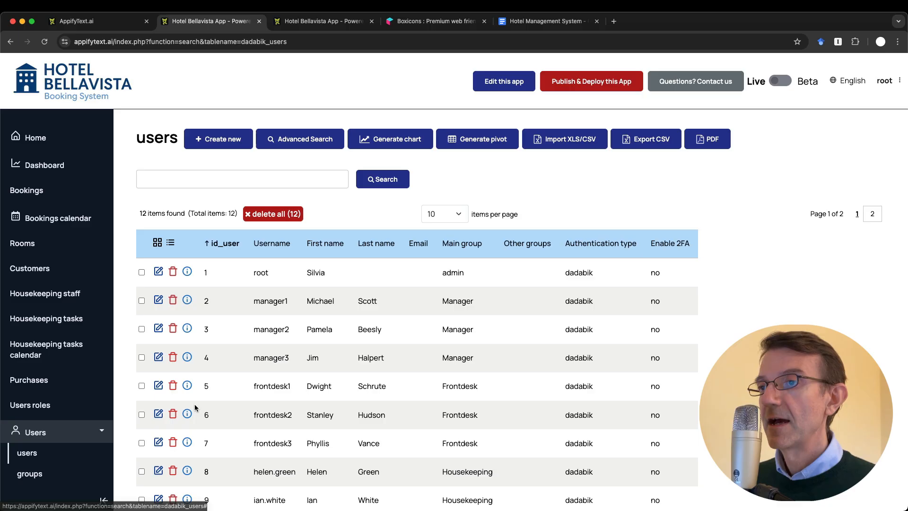
scroll(283, 402, "down", 2)
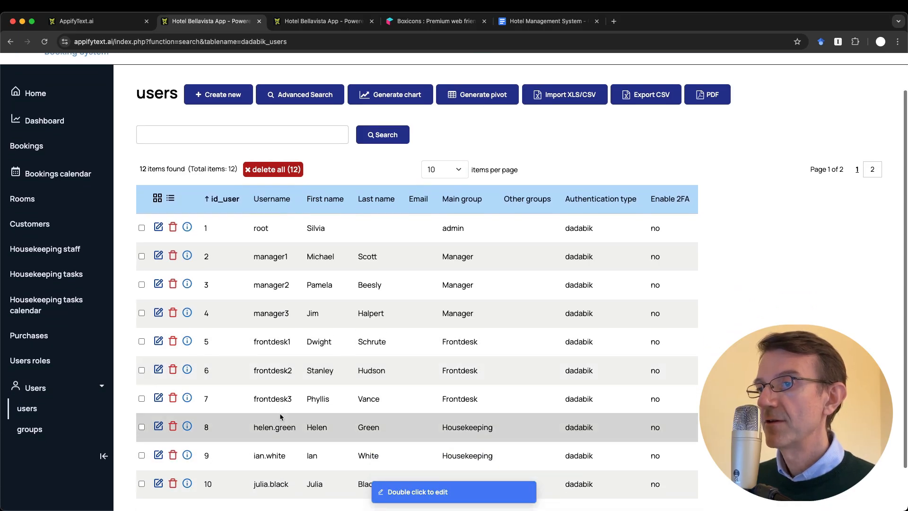
scroll(280, 413, "down", 2)
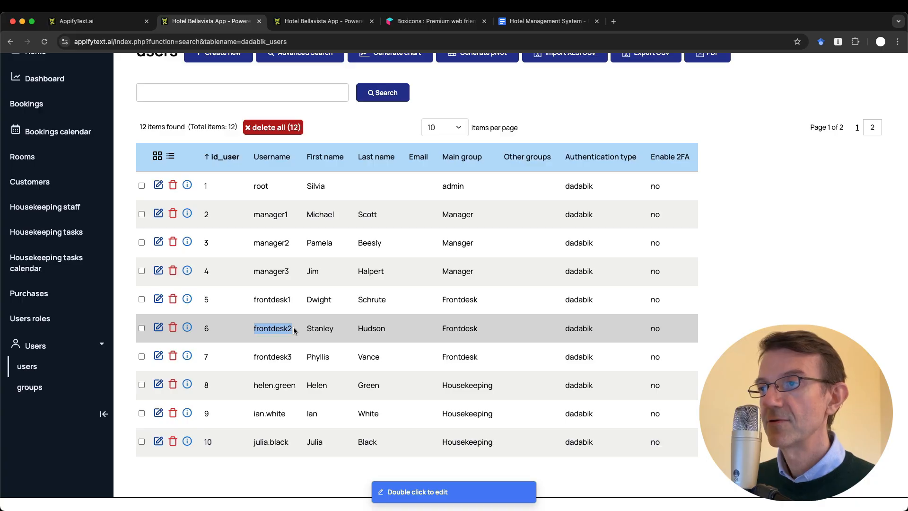
scroll(294, 327, "up", 3)
Log out of the admin account and log in with a Frontdesk user's username and password
left_click(885, 80)
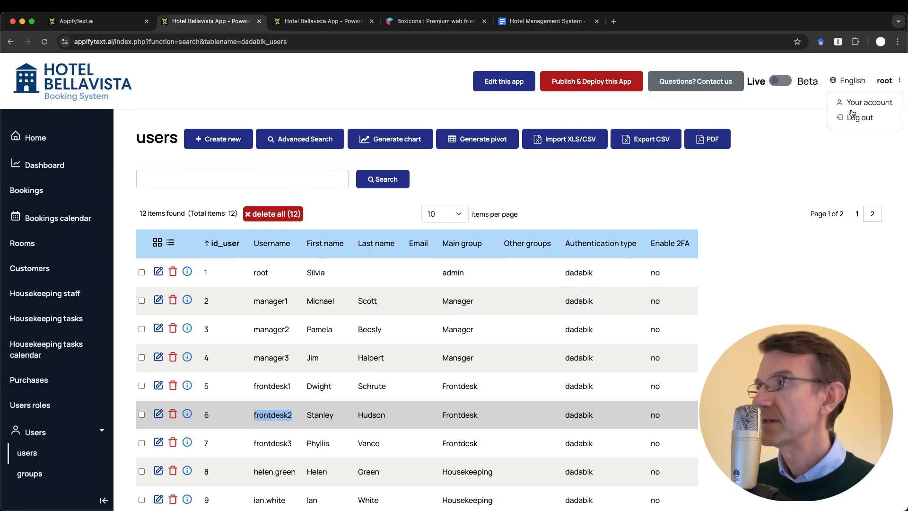
left_click(845, 118)
left_click(408, 222)
type("frontdesk2")
key("Tab")
type("123")
key("BackSpace")
key("BackSpace")
key("BackSpace")
type("1234")
key("BackSpace")
key("BackSpace")
key("BackSpace")
key("BackSpace")
type("12pify")
key("Return")
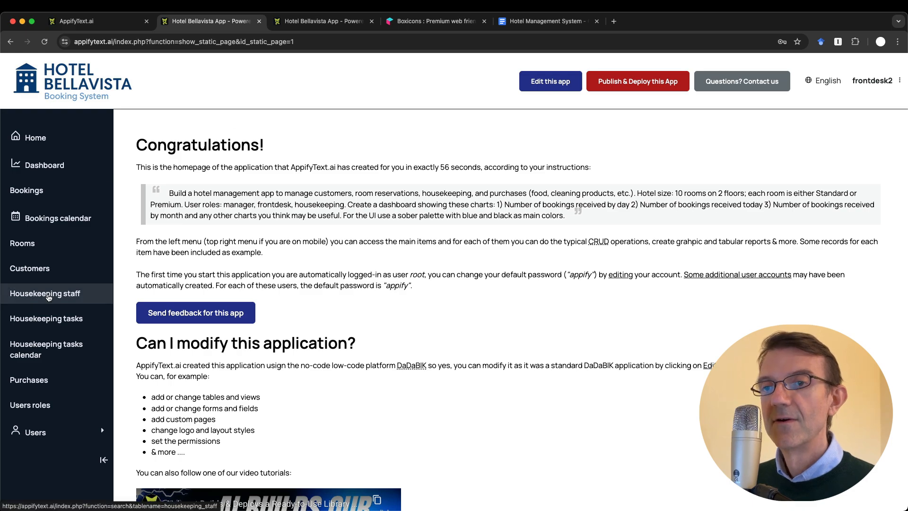
View the five purchases read-only as Frontdesk, try Edit this app, and close the resulting login tab
left_click(32, 384)
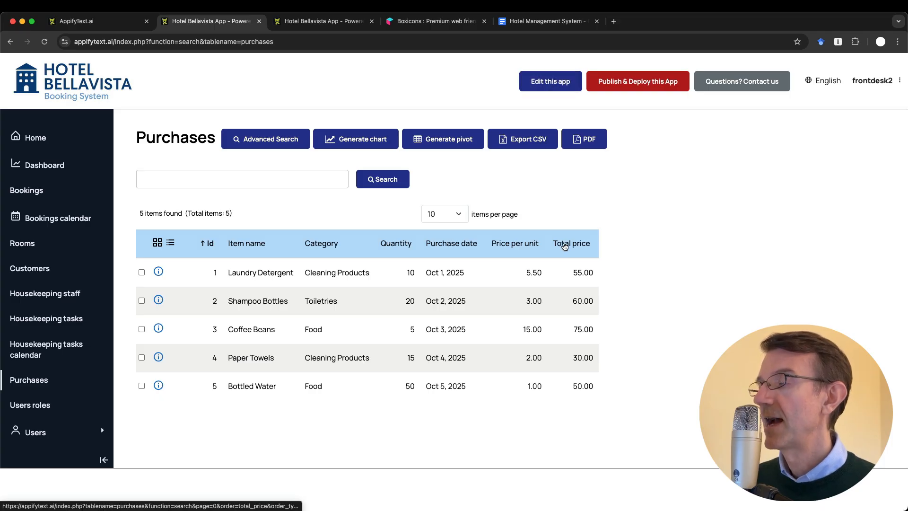
left_click(551, 85)
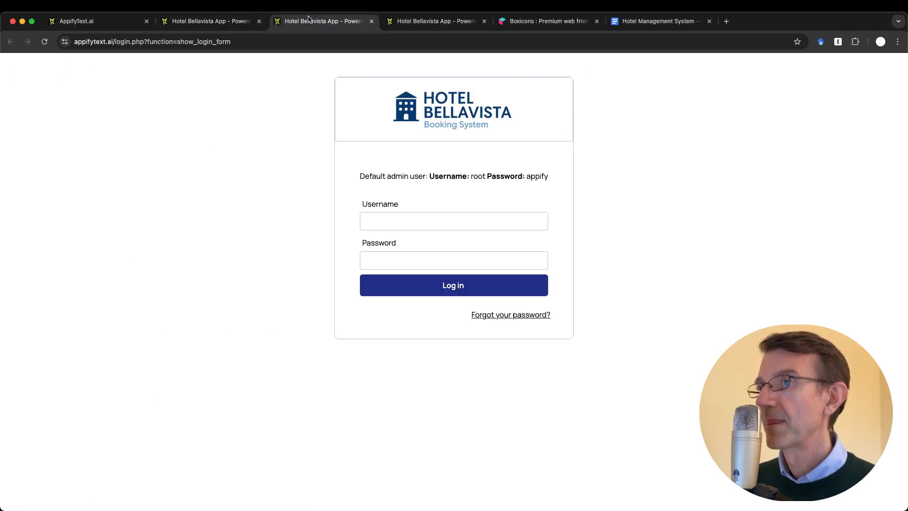
middle_click(308, 20)
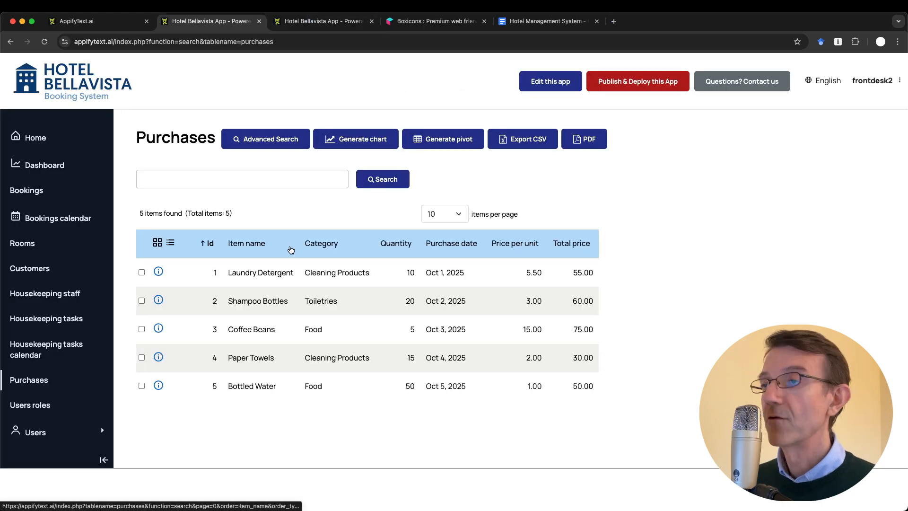
Log out of the Frontdesk account and log back in as the root admin
left_click(873, 87)
left_click(860, 118)
left_click(383, 228)
type("r")
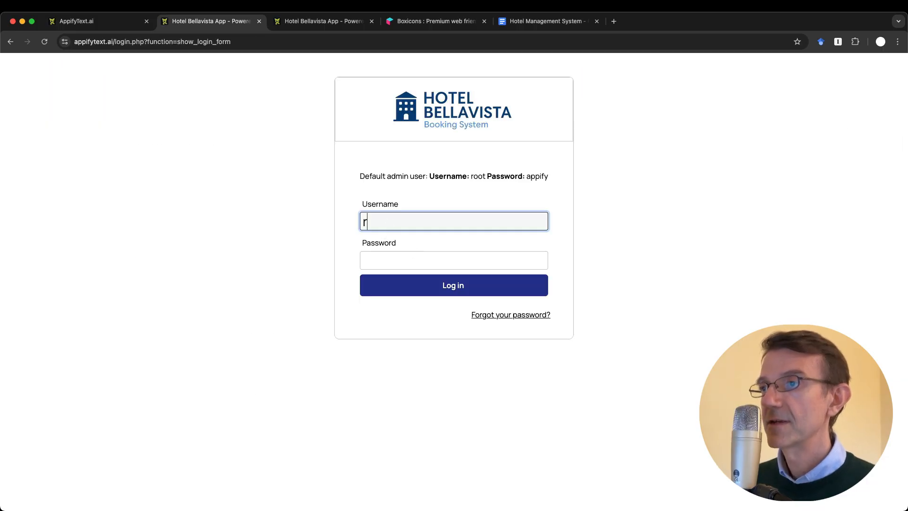
type("oot")
key("Tab")
type("appify")
key("Return")
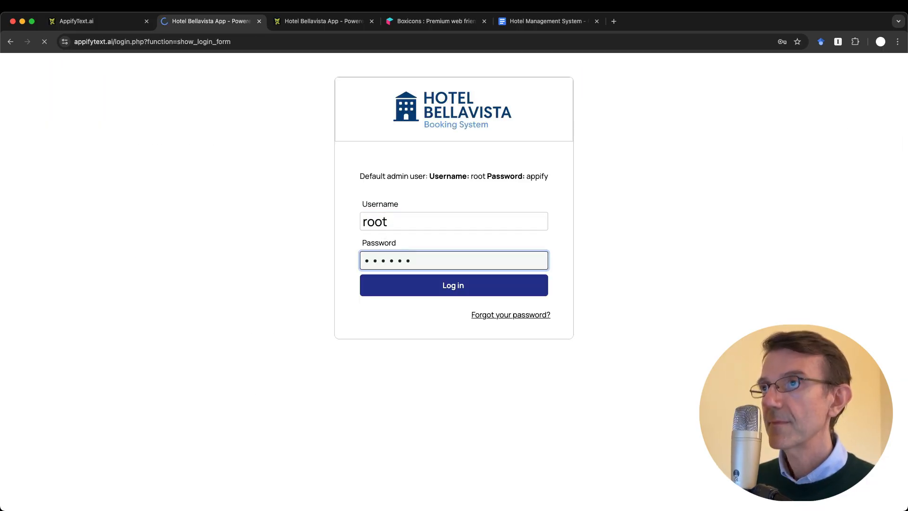
In the permissions manager, choose the dadabik_users table while keeping Frontdesk as the group
key("ctrl+Tab")
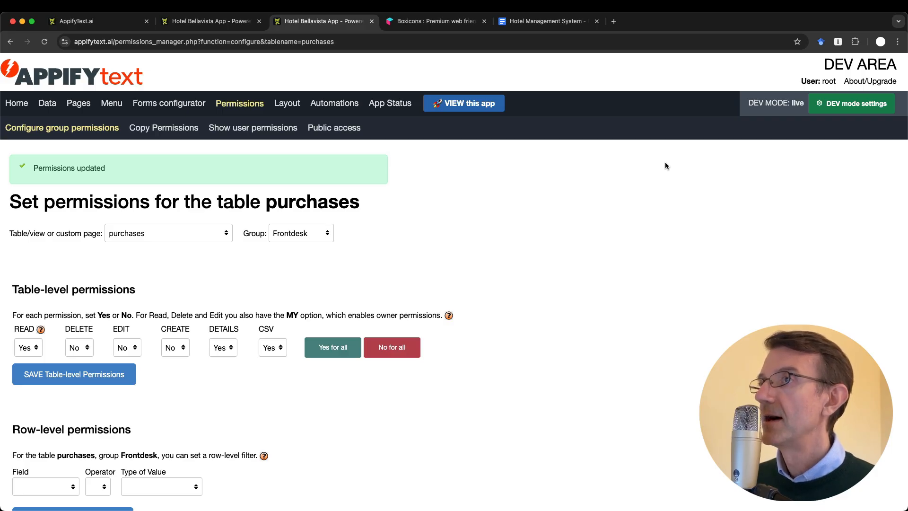
left_click(171, 240)
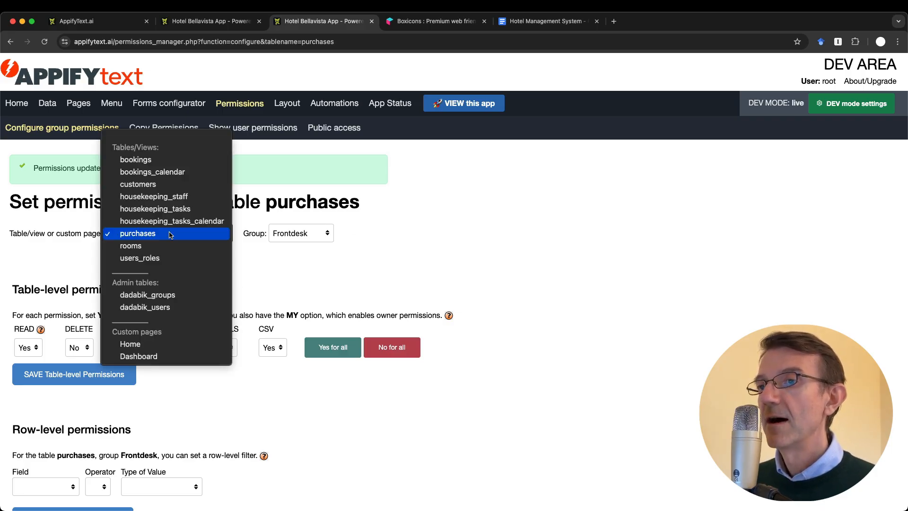
left_click(172, 308)
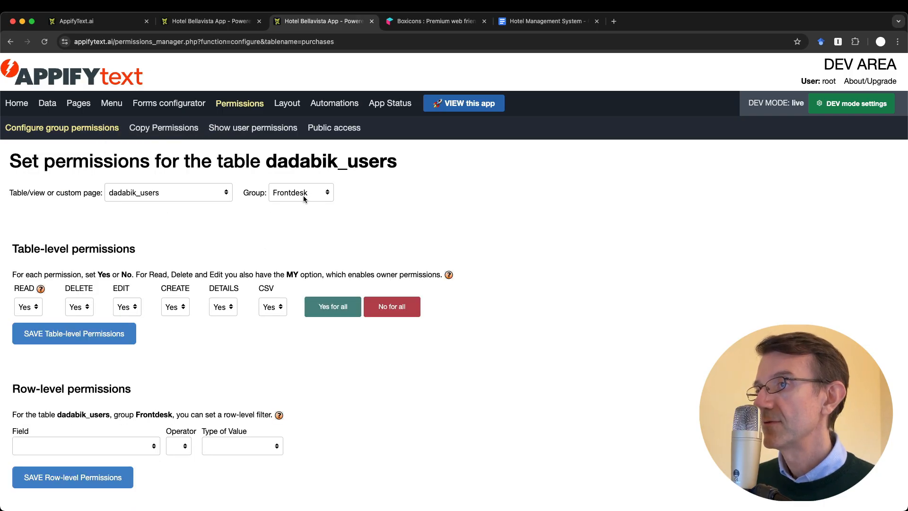
left_click(304, 198)
left_click(304, 199)
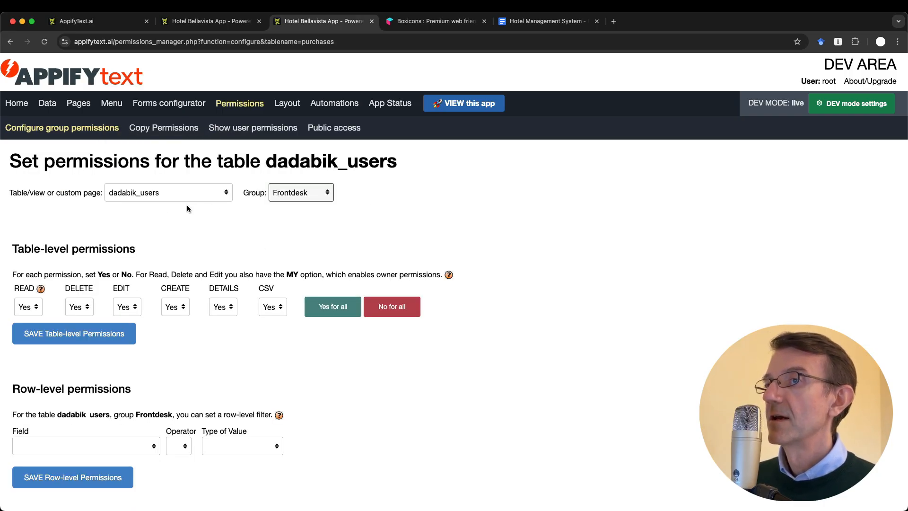
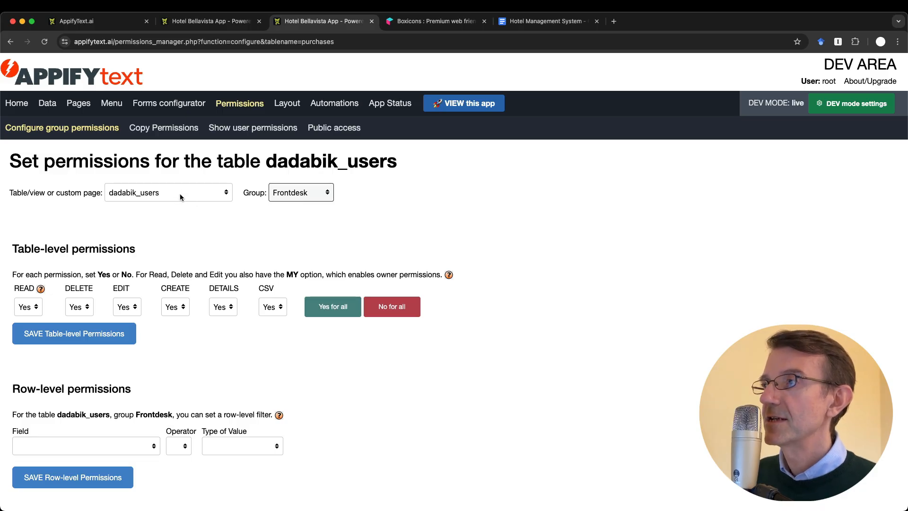
Show the admin group's dadabik_users permissions, then bring up the Hotel Bellavista app
left_click(147, 193)
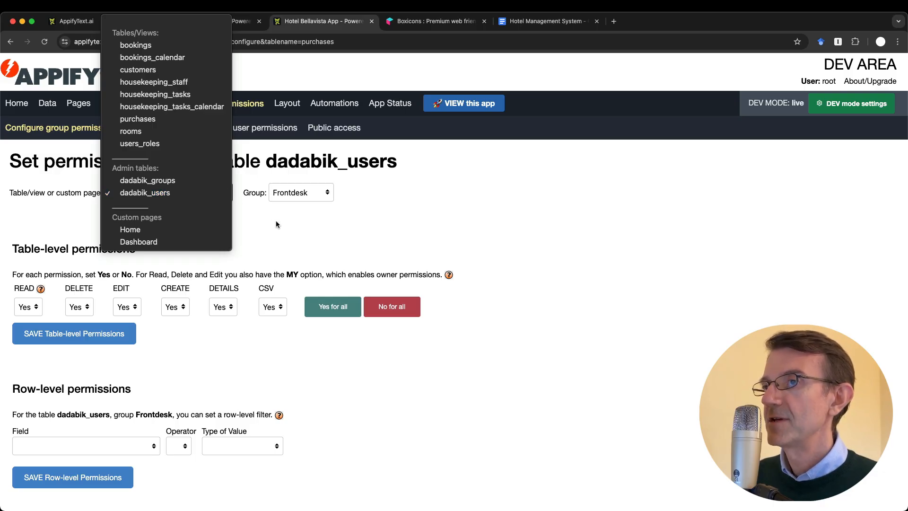
left_click(168, 192)
left_click(301, 193)
left_click(301, 182)
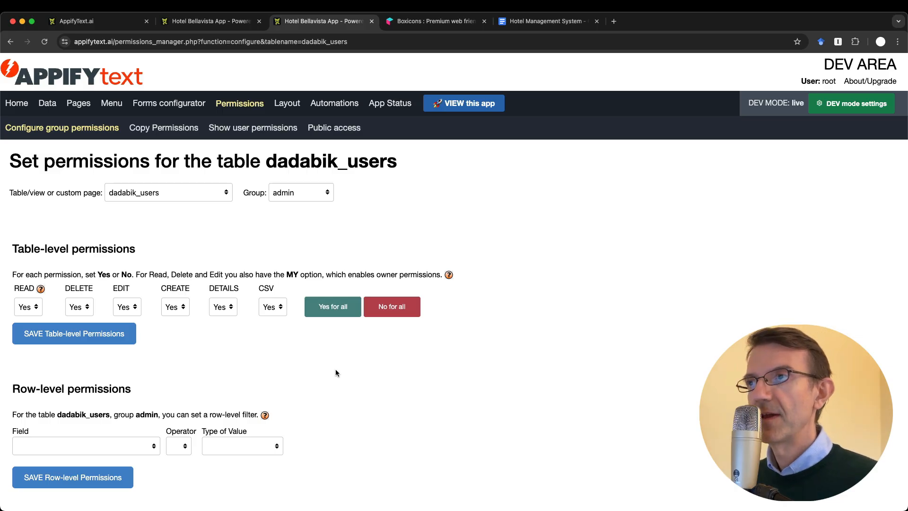
left_click(211, 20)
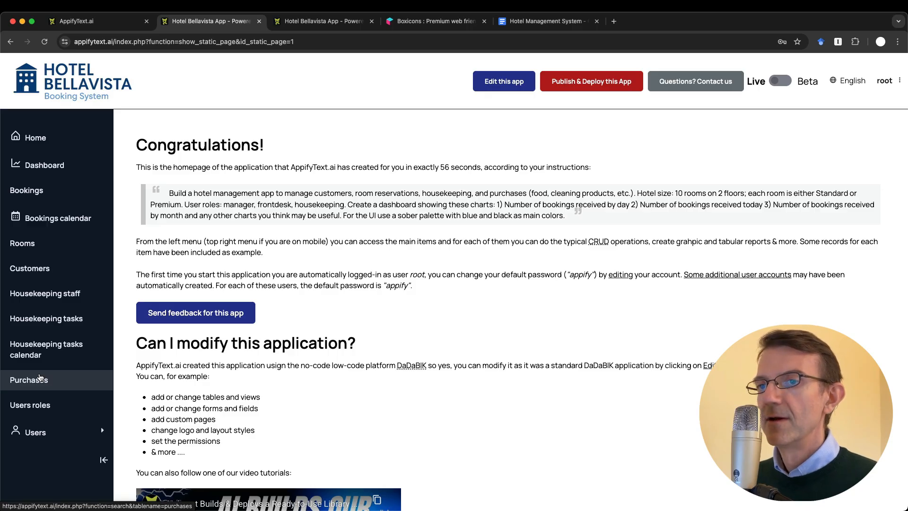
Look over the app's Users roles and user groups lists, then return to the permissions manager
left_click(35, 432)
scroll(42, 441, "down", 1)
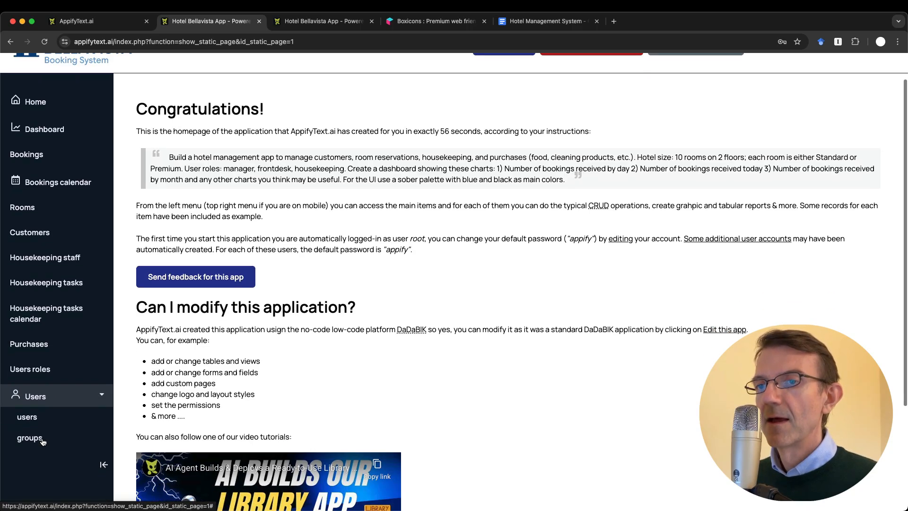
left_click(30, 369)
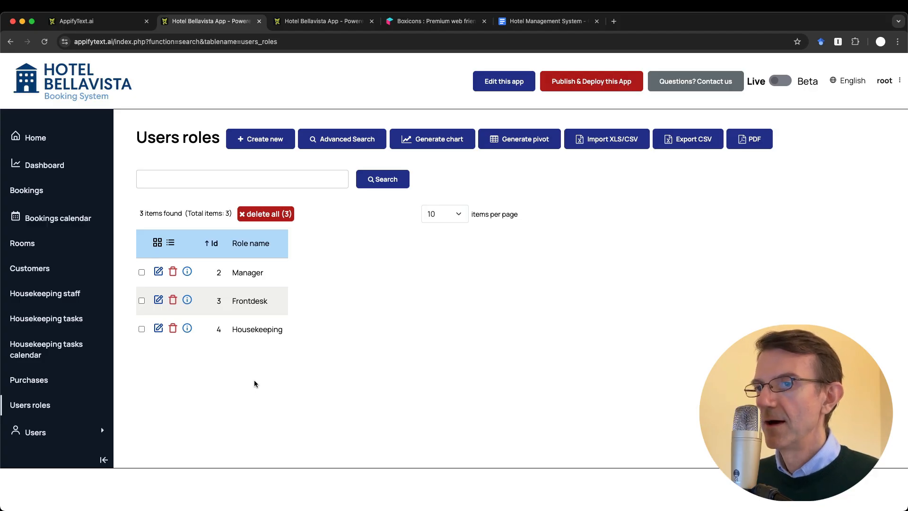
left_click(36, 432)
scroll(38, 450, "down", 1)
left_click(40, 452)
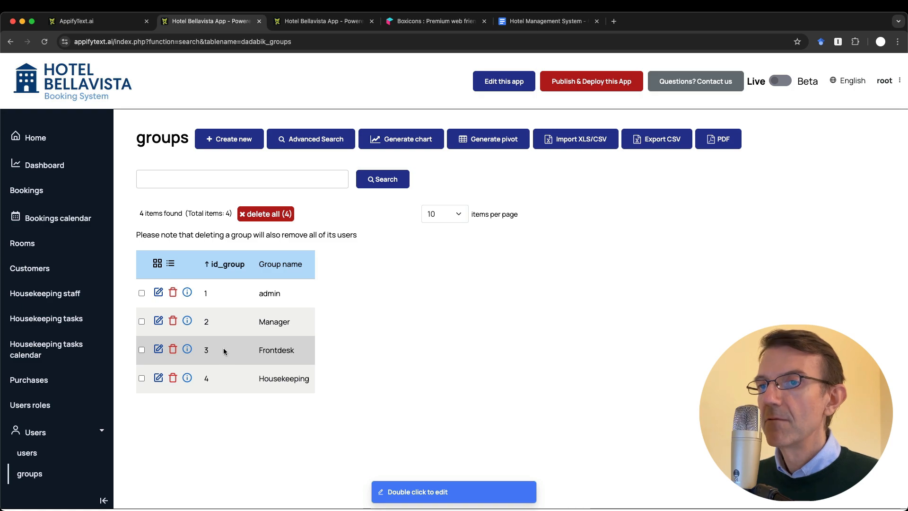
left_click(34, 405)
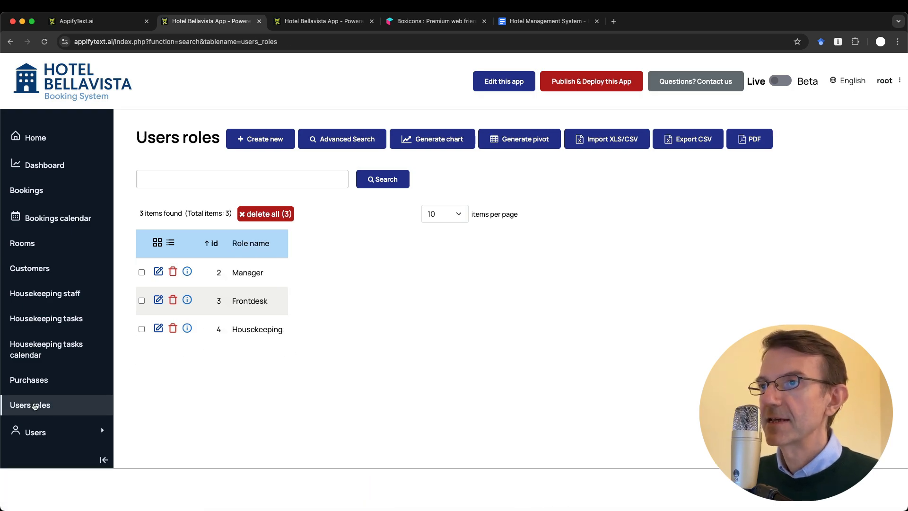
key("ctrl+Tab")
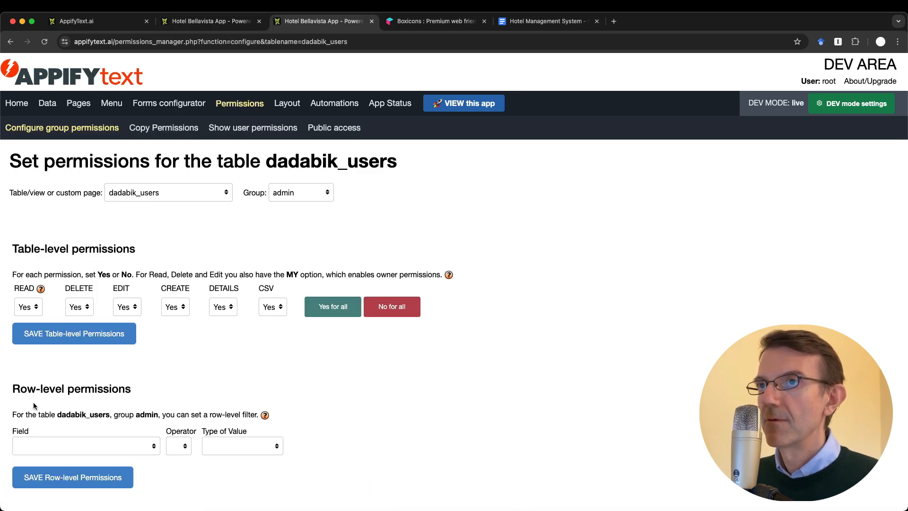
Drop the users_roles table from Data and reload the hotel app to confirm it's gone
left_click(47, 103)
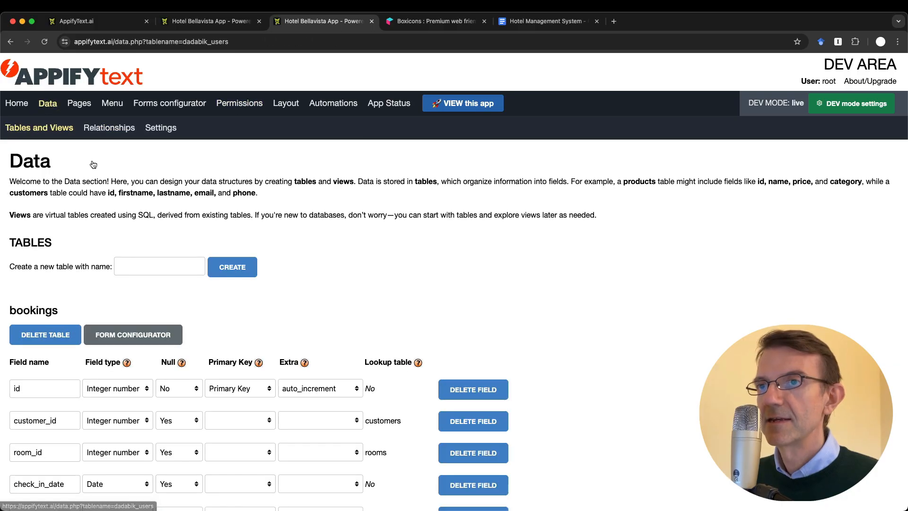
scroll(140, 238, "down", 20)
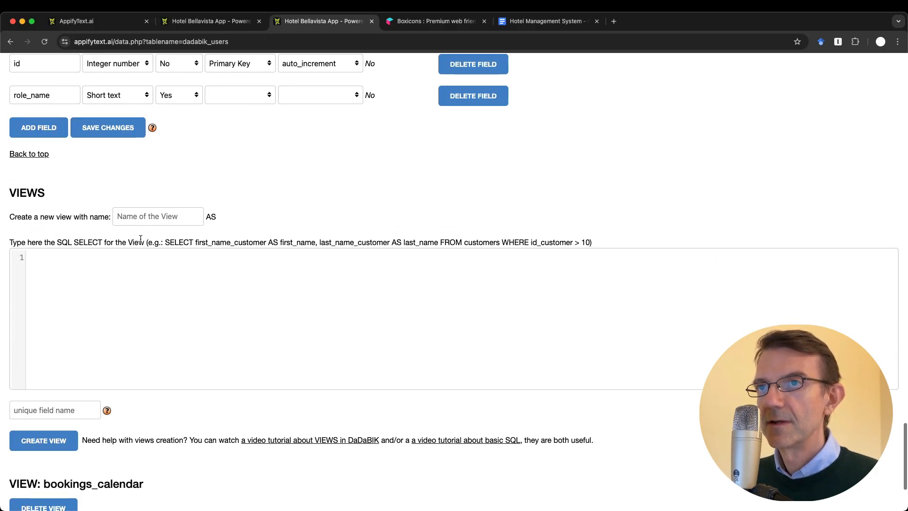
scroll(140, 238, "up", 12)
scroll(140, 241, "down", 6)
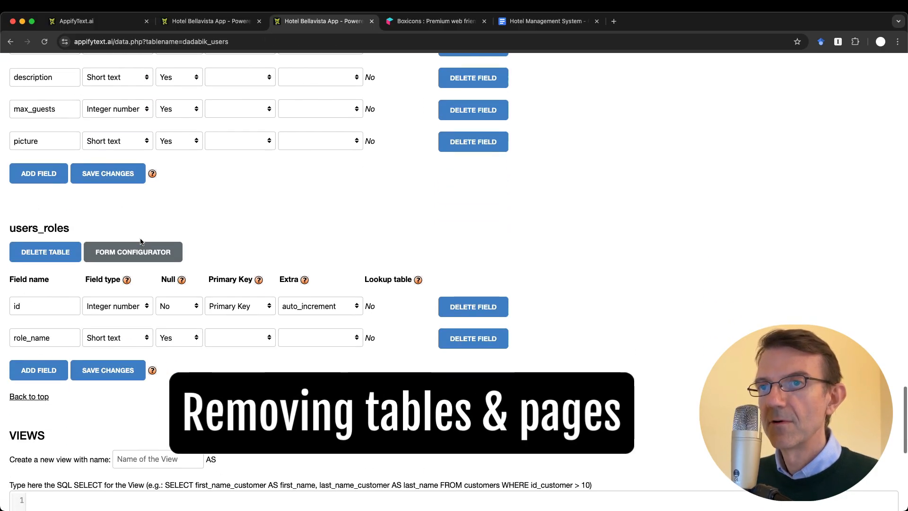
left_click(44, 255)
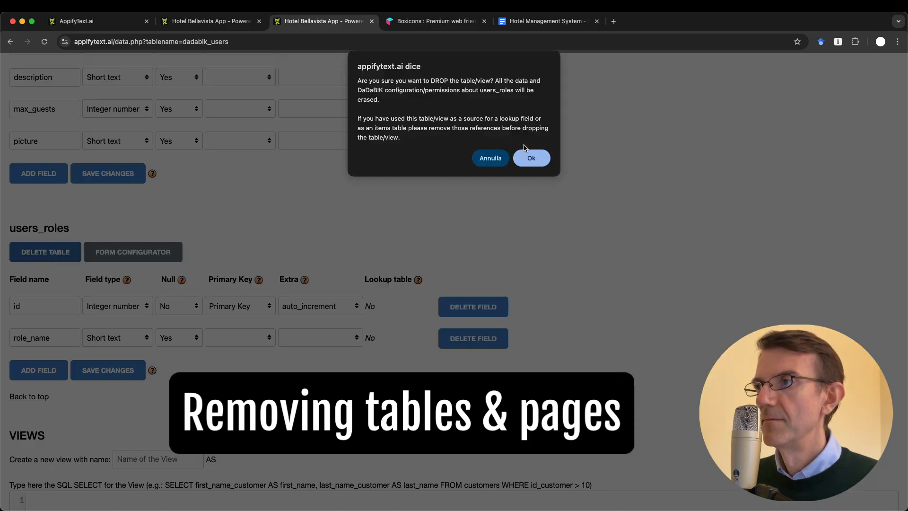
left_click(535, 160)
key("super+alt+Left")
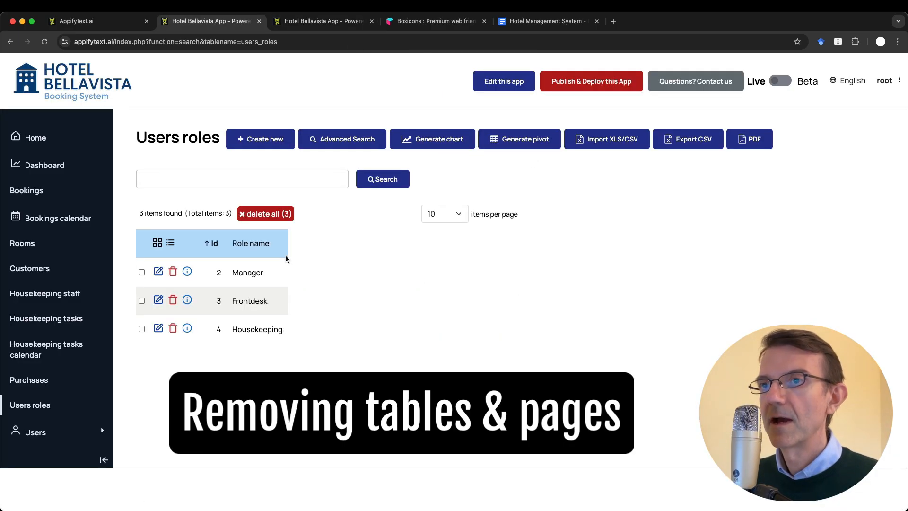
key("super+r")
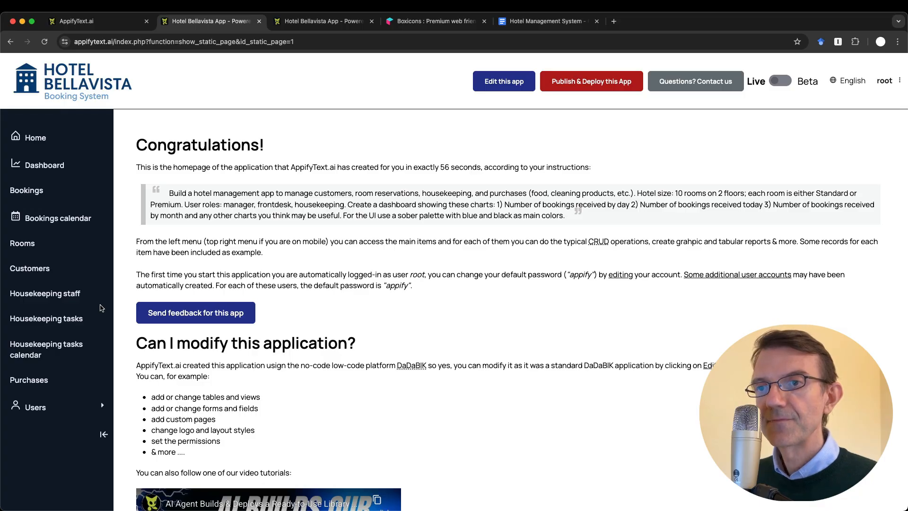
Review the five Housekeeping staff members, glance at users and groups, then open Housekeeping tasks
left_click(60, 287)
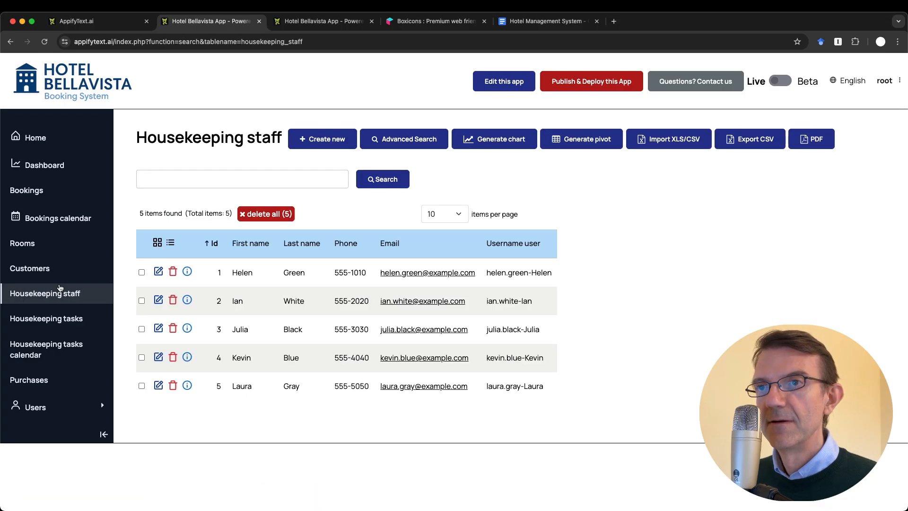
left_click(45, 408)
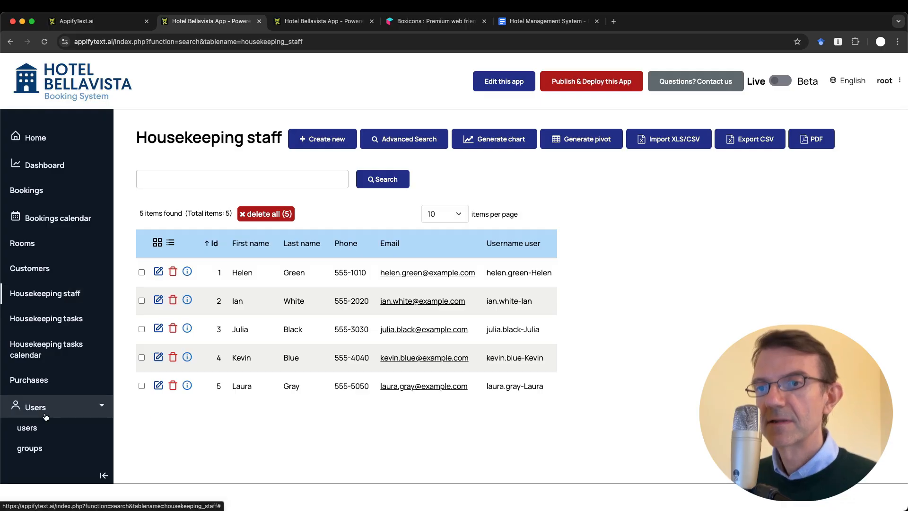
left_click(42, 456)
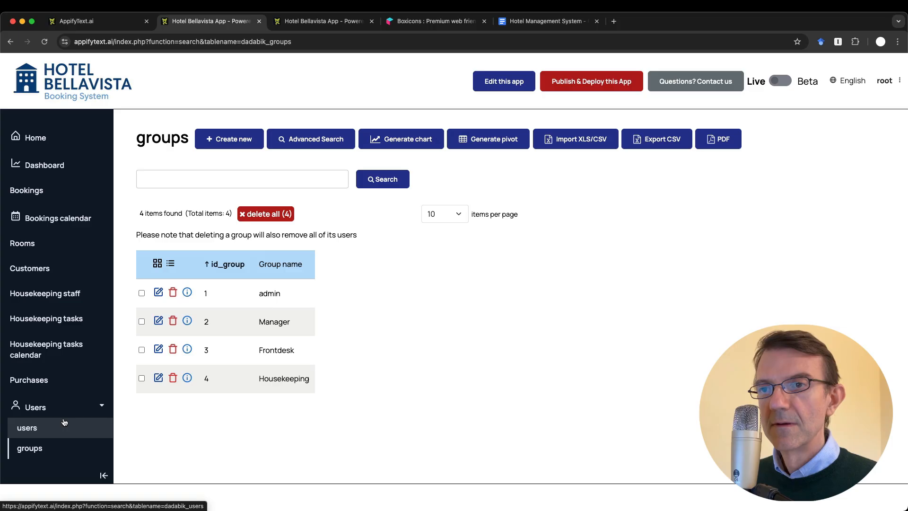
left_click(66, 293)
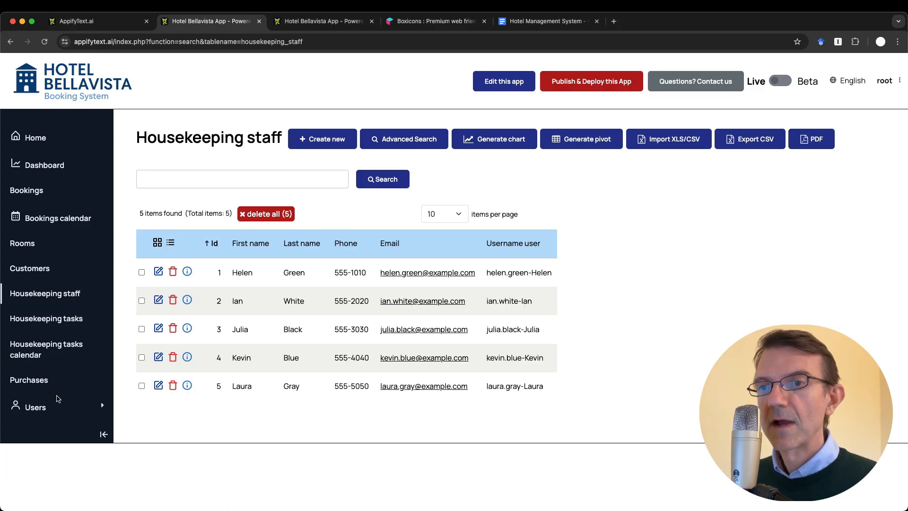
left_click(53, 428)
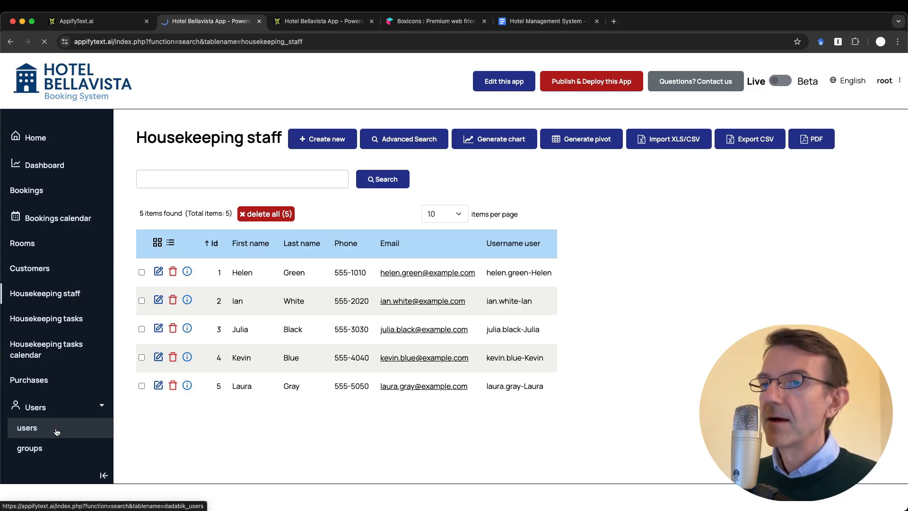
left_click(54, 447)
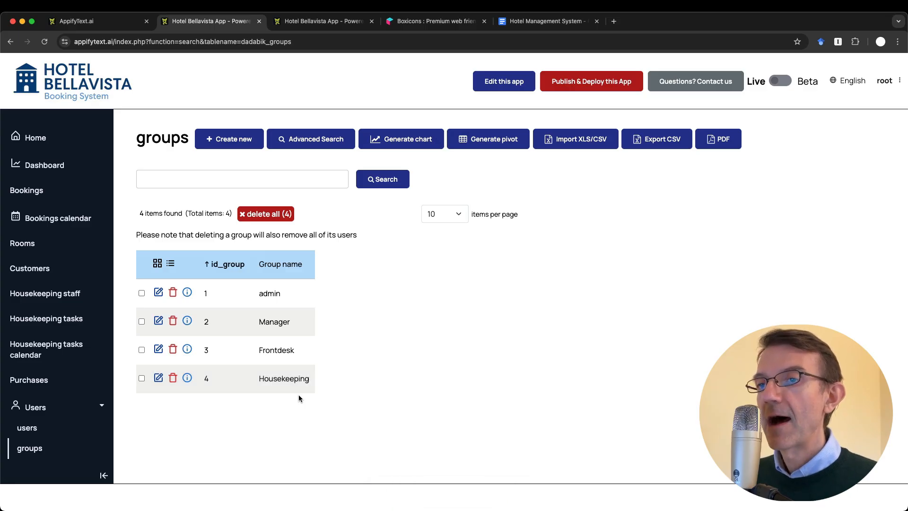
left_click(68, 294)
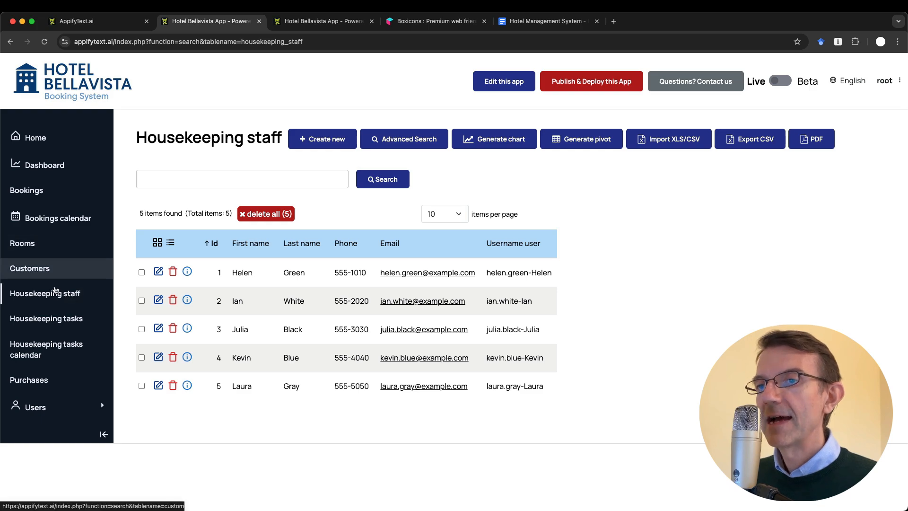
left_click(56, 320)
Inspect the Staff id and Room id choices for a new task unsaved, then return to Housekeeping staff
left_click(320, 137)
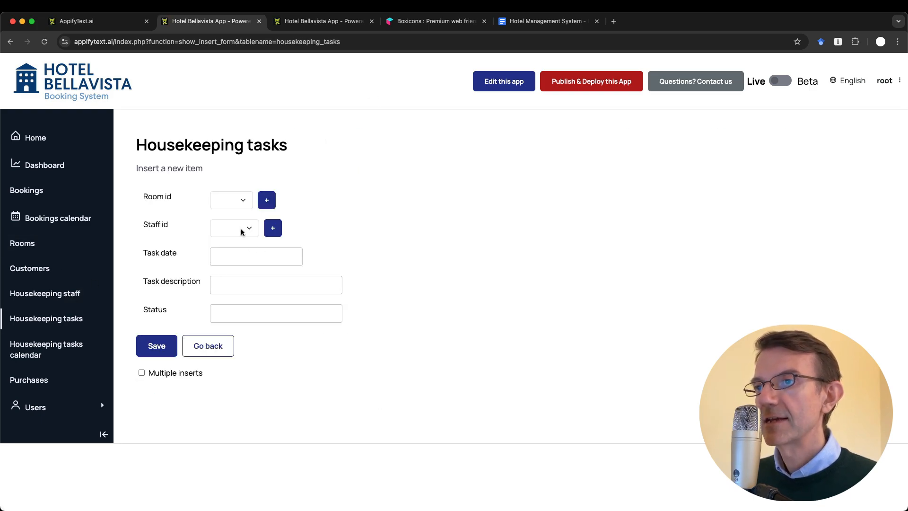
left_click(241, 229)
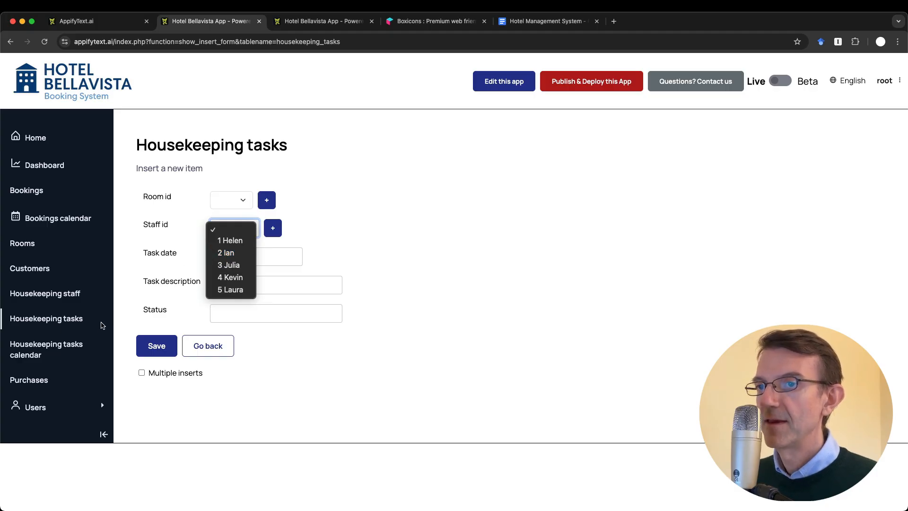
left_click(333, 221)
left_click(233, 202)
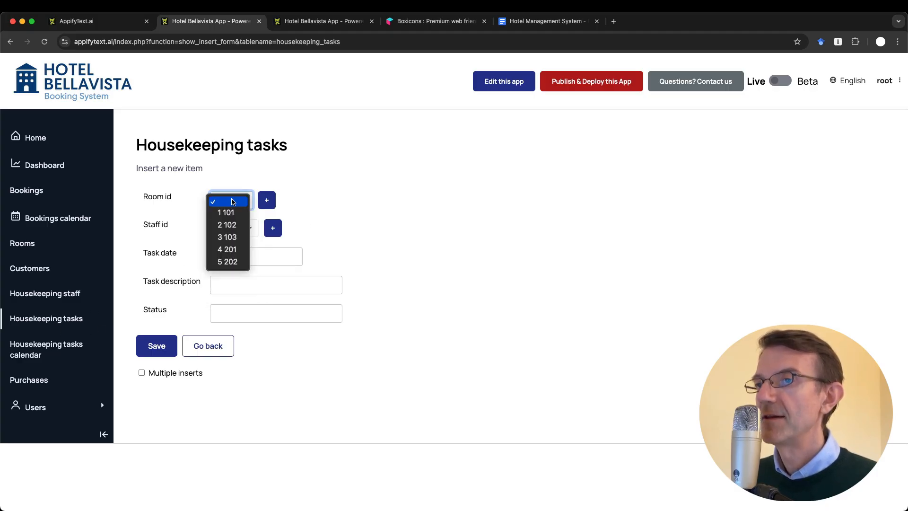
left_click(407, 193)
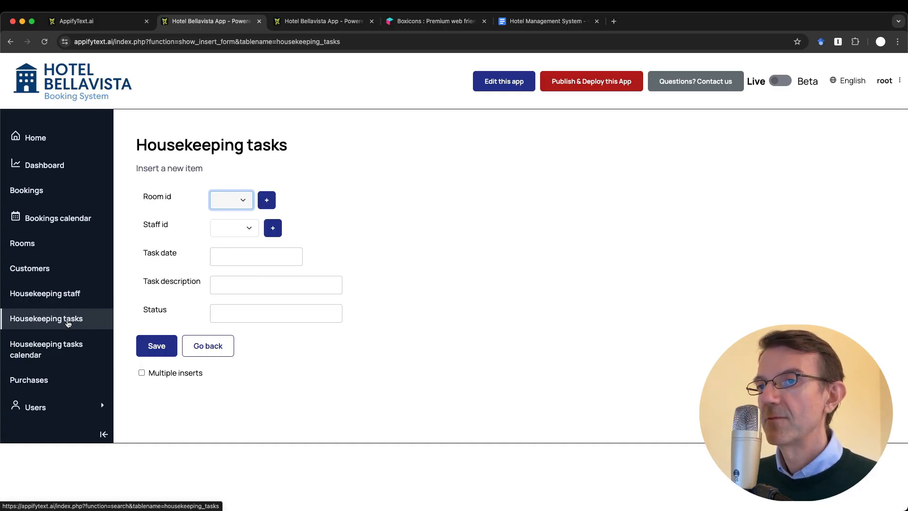
left_click(60, 289)
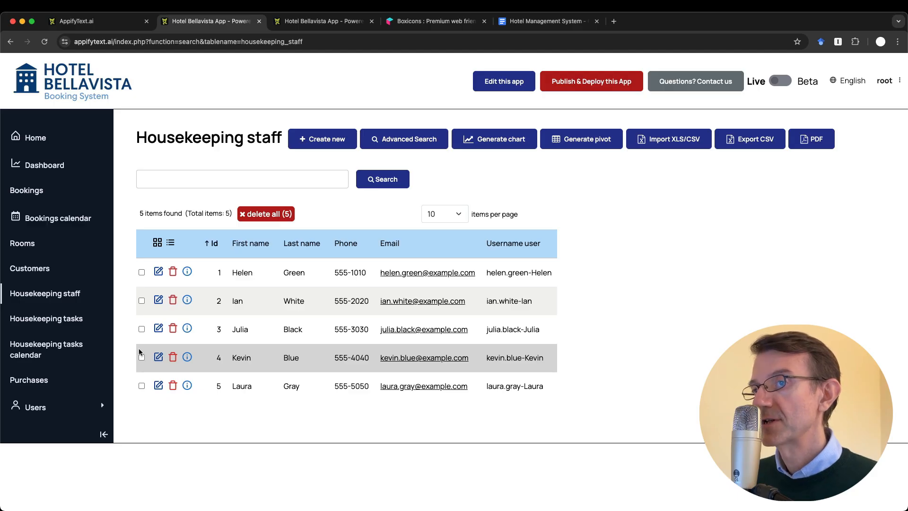
left_click(57, 318)
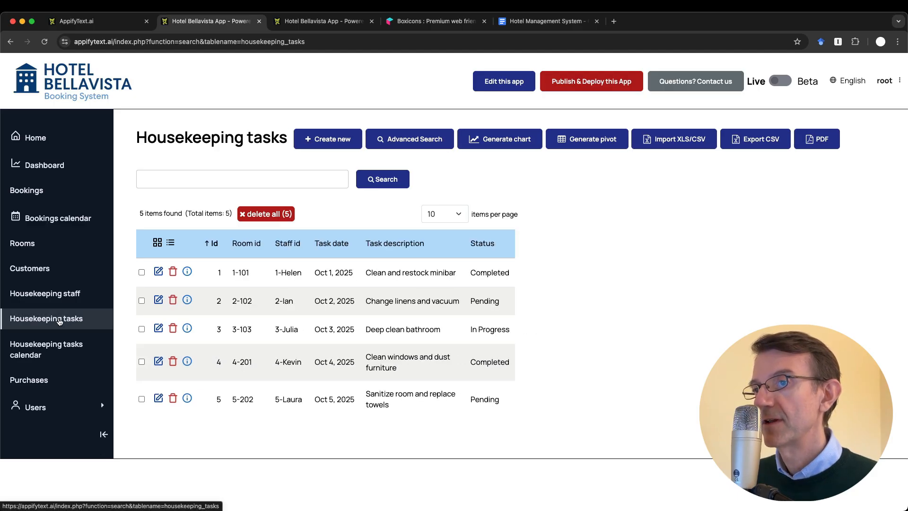
left_click(159, 271)
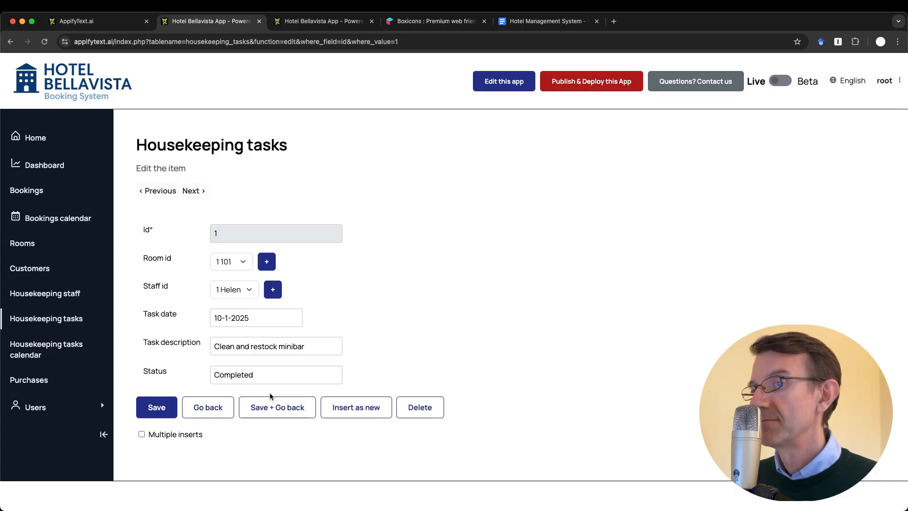
left_click(52, 293)
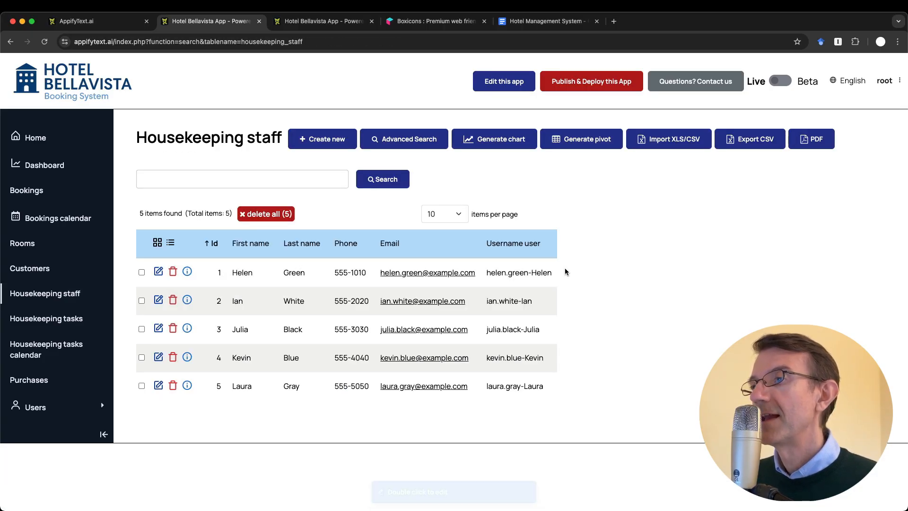
left_click(50, 410)
left_click(30, 430)
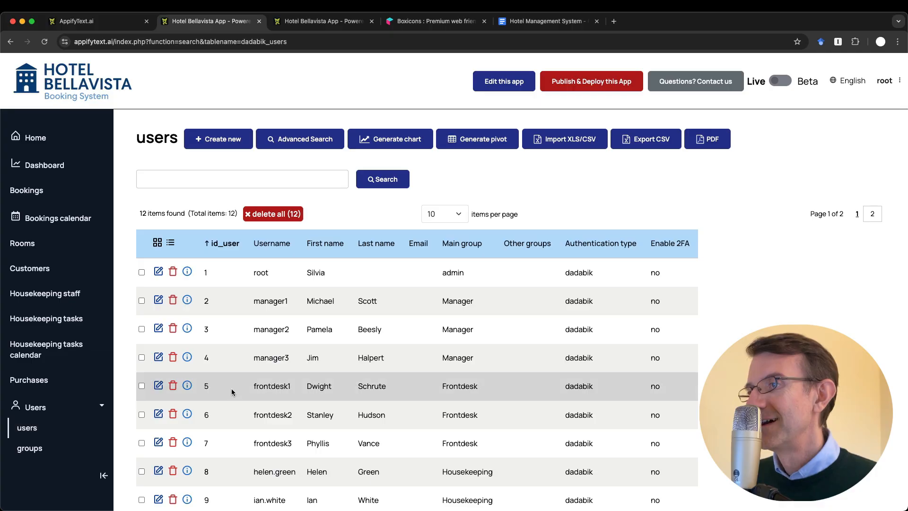
left_click(67, 294)
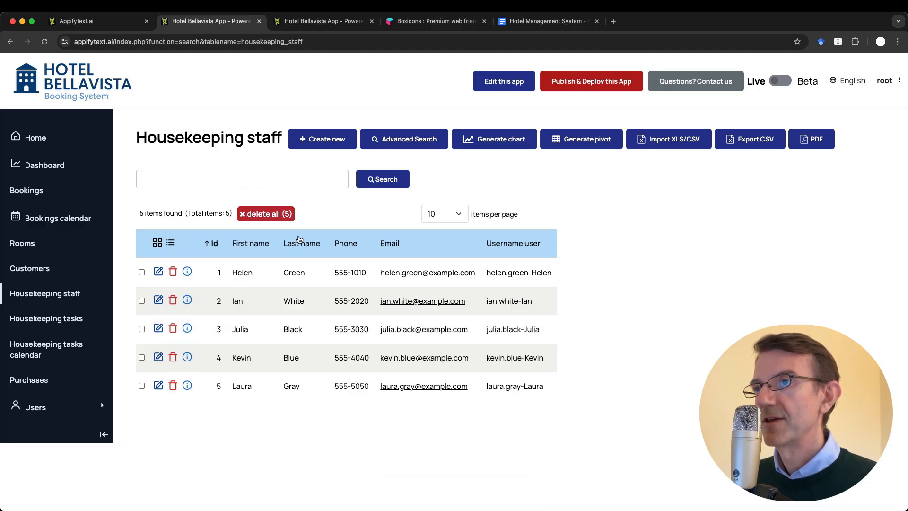
Scroll through the users list's 12 accounts across admin, Manager, Frontdesk and Housekeeping groups
left_click(54, 409)
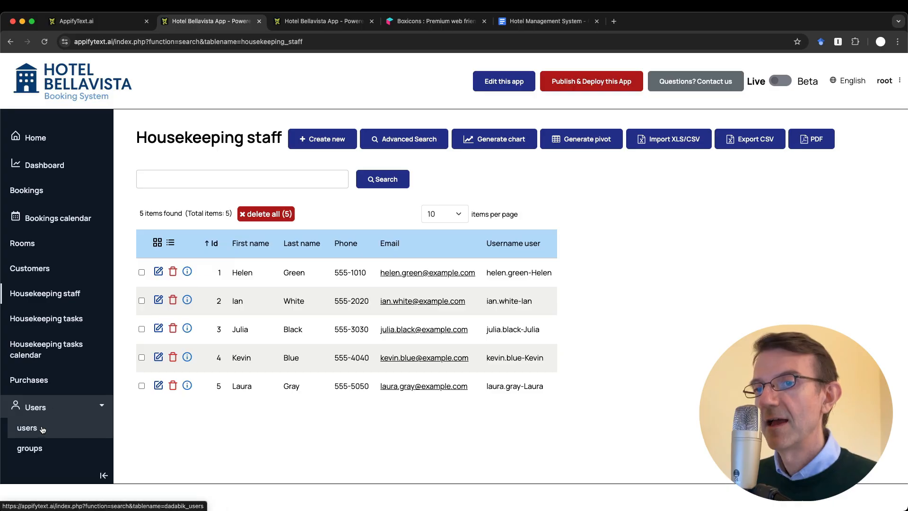
left_click(43, 428)
scroll(330, 421, "down", 1)
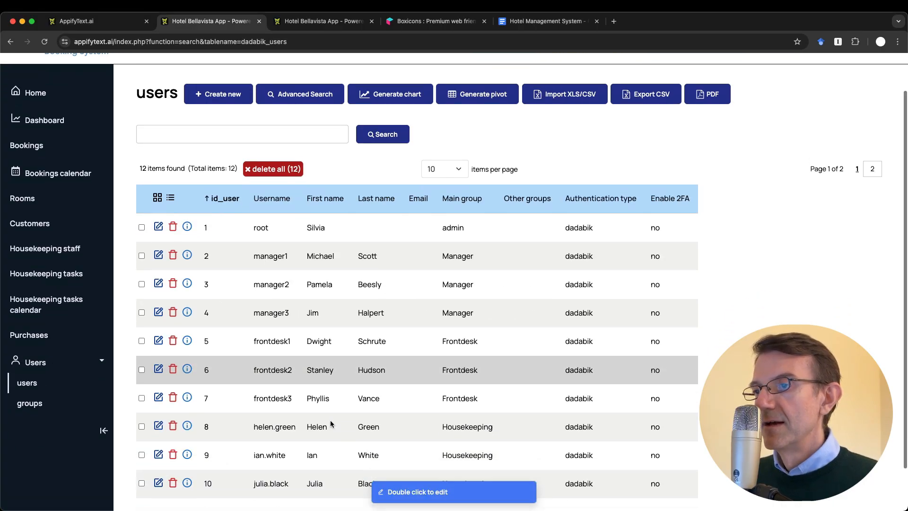
scroll(330, 423, "down", 1)
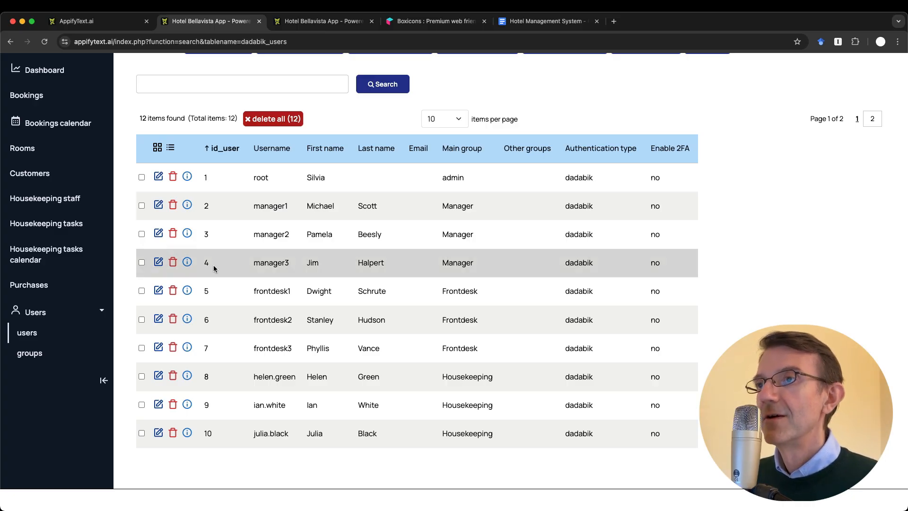
scroll(214, 266, "up", 4)
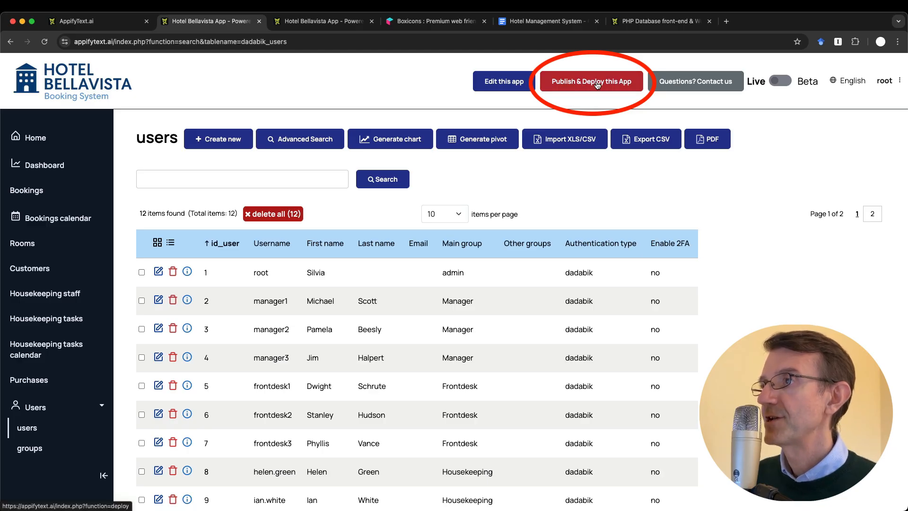
Open the Publish & Deploy page, glance at the dadabik.com site, and switch back
left_click(614, 85)
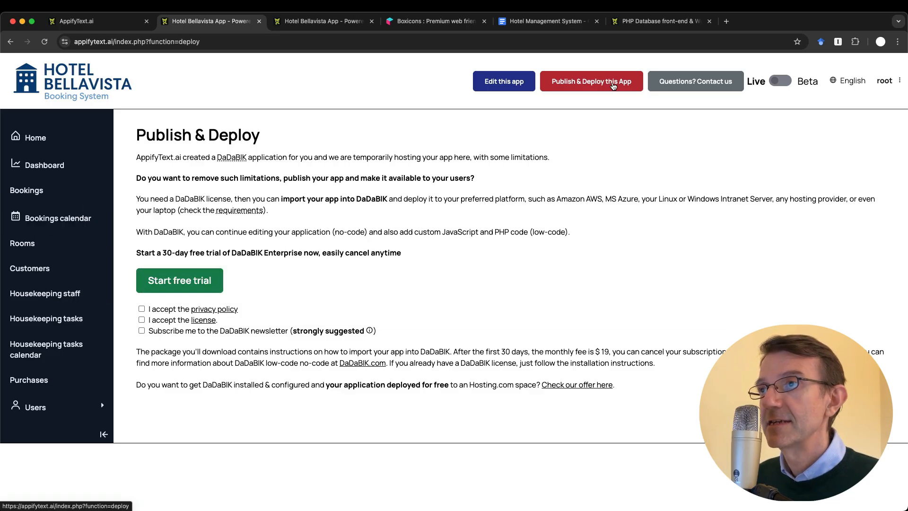
left_click(652, 24)
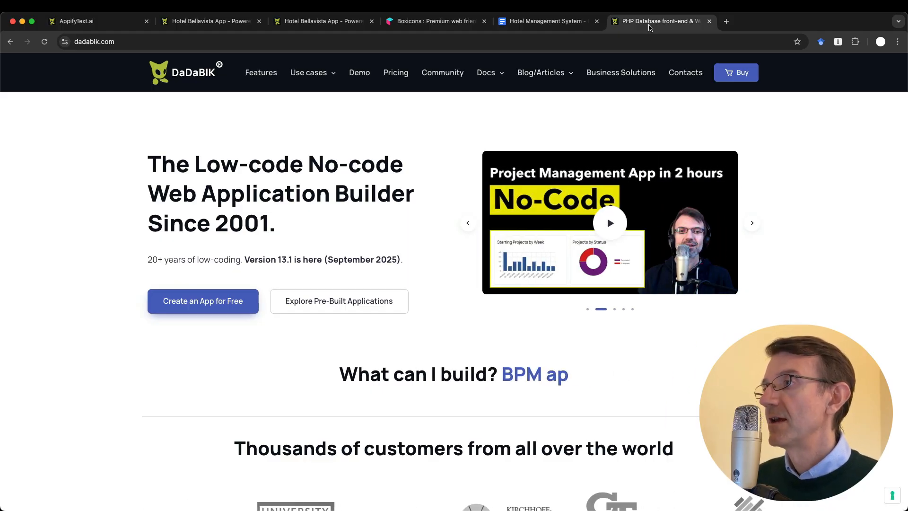
left_click(232, 24)
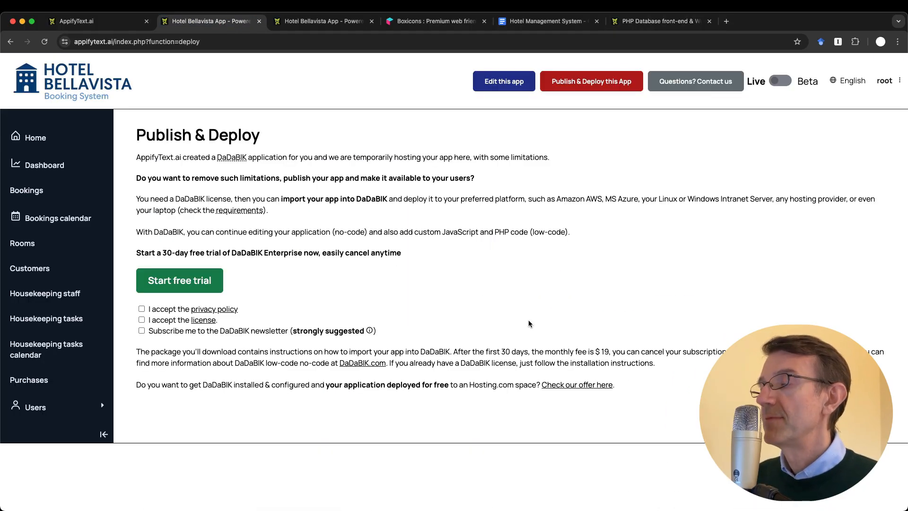